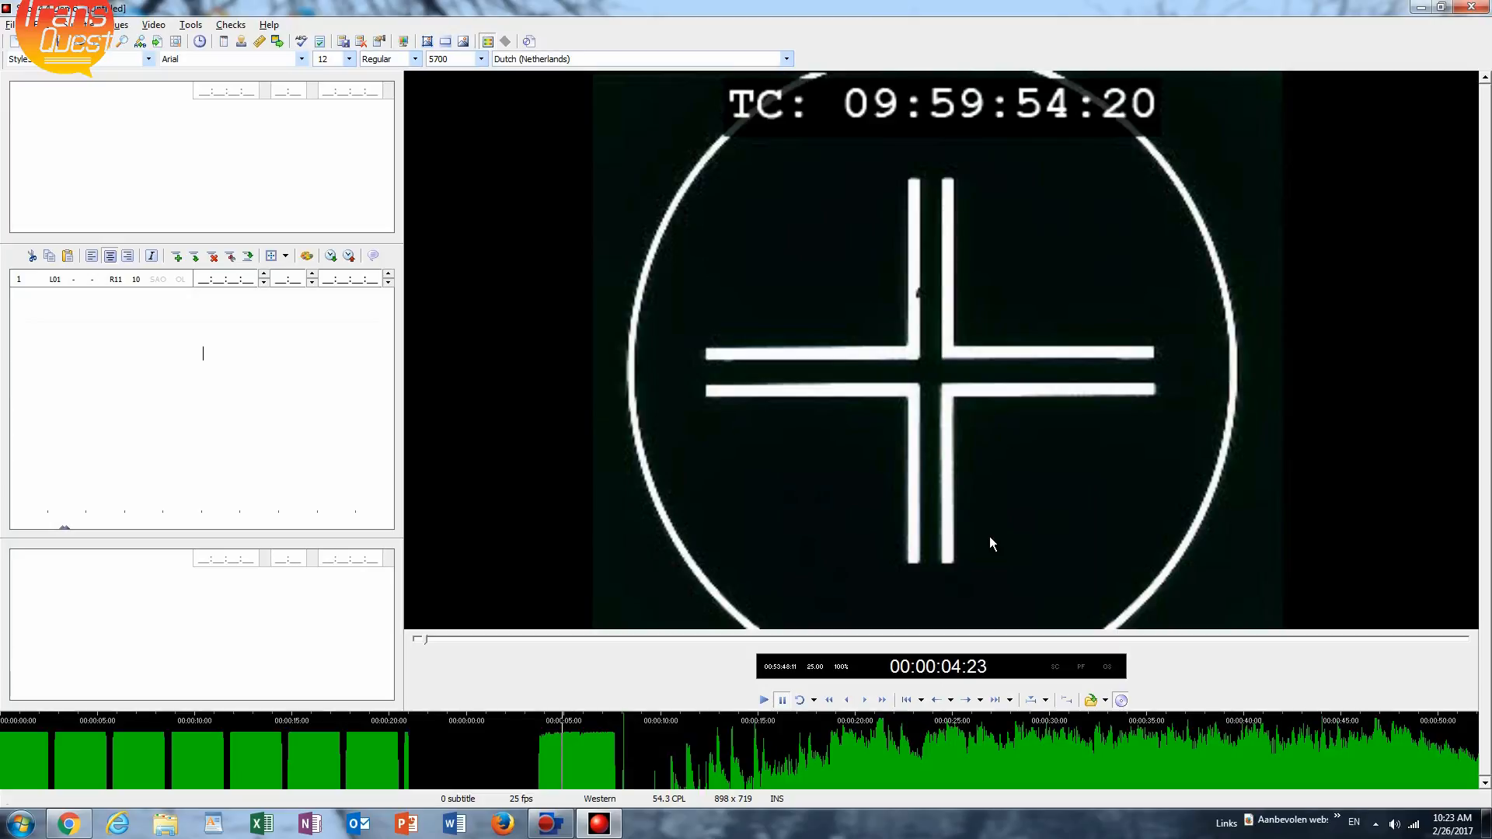
# Offset the video timecode so the current frame matches the burned-in timecode 09:59:54:20.
pyautogui.click(1068, 699)
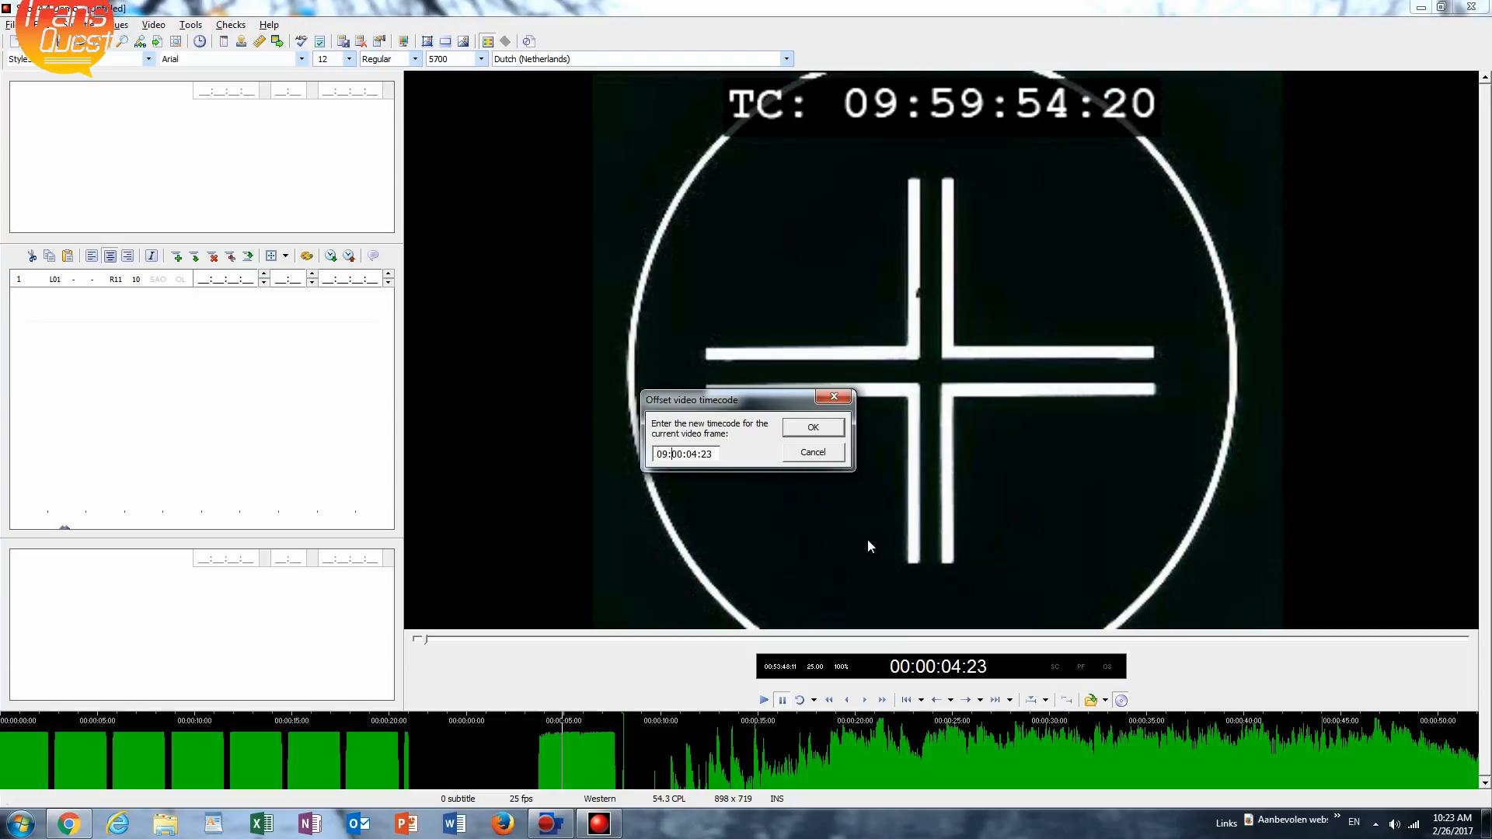
pyautogui.write('09:59:5')
pyautogui.click(813, 427)
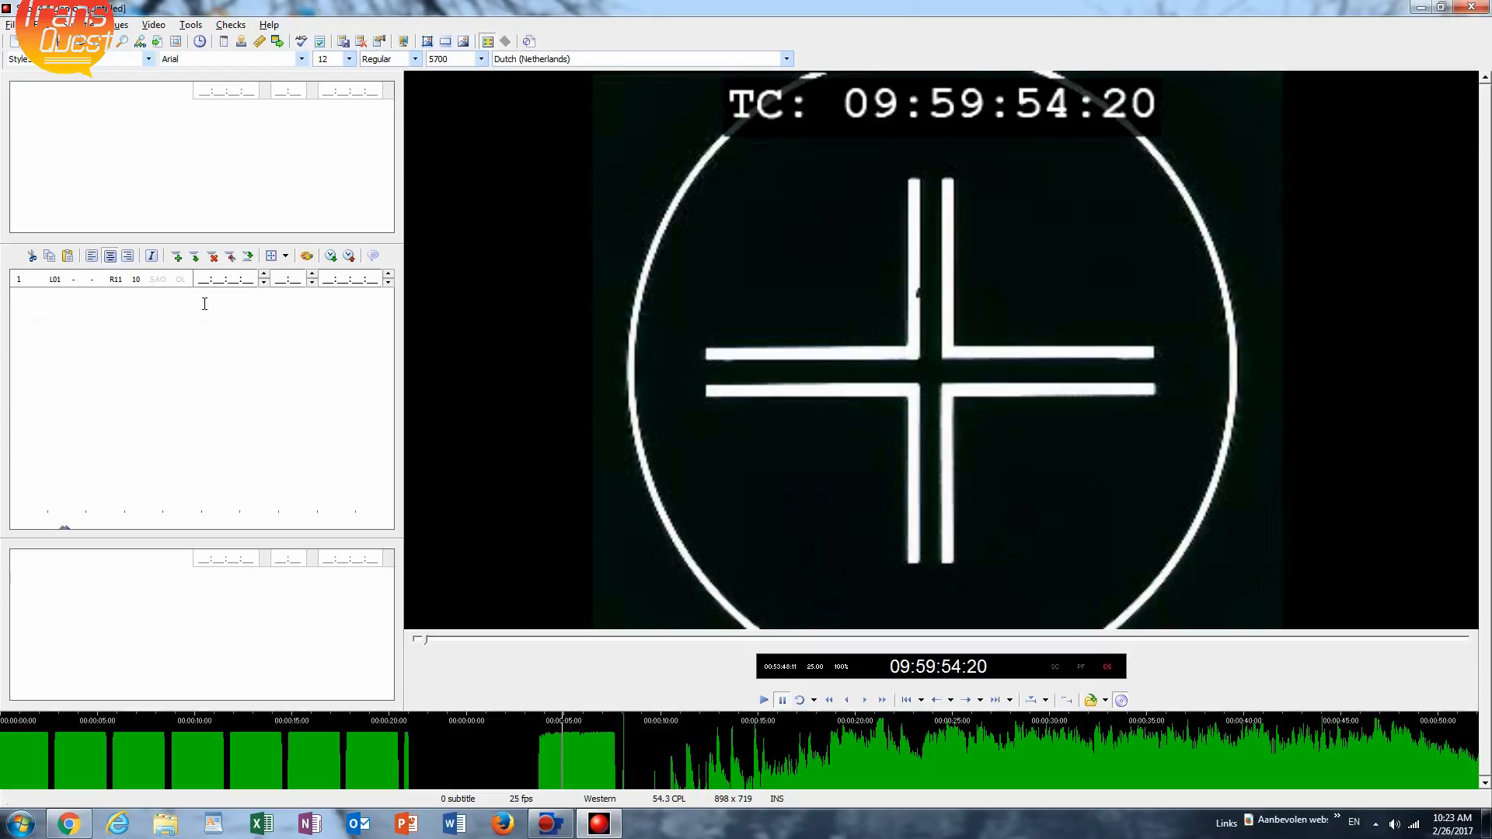
pyautogui.click(217, 358)
pyautogui.moveTo(200, 278); pyautogui.dragTo(257, 284)
pyautogui.click(340, 280)
pyautogui.click(339, 351)
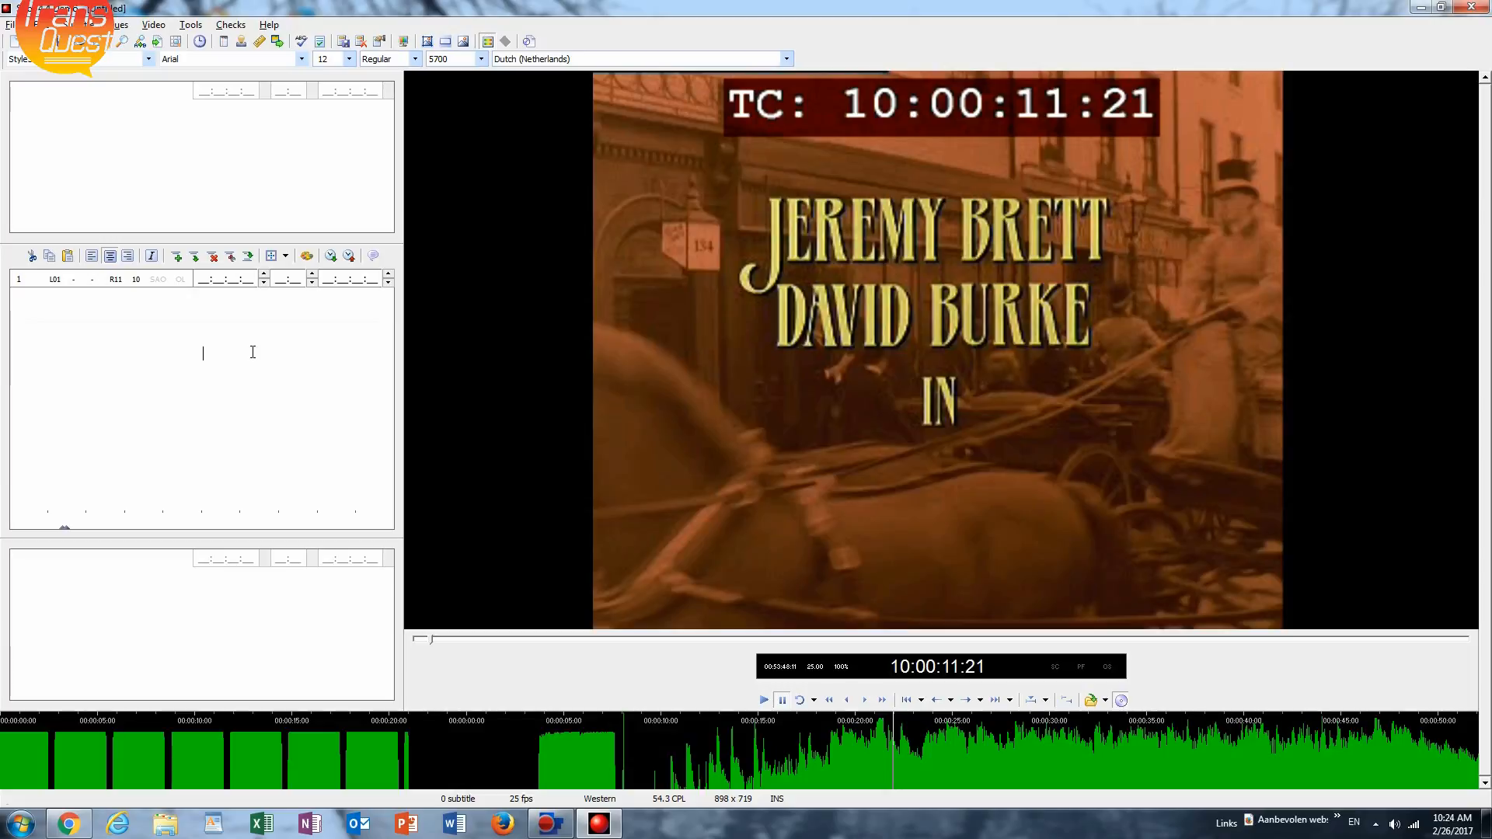
# Skip the paused video past the opening titles to about 10:02:30, just before the first dialogue.
pyautogui.hotkey('alt', 'Right')
pyautogui.hotkey('alt', 'Right')
pyautogui.hotkey('alt', 'Right')
pyautogui.hotkey('alt', 'Right')
pyautogui.hotkey('alt', 'Right')
pyautogui.hotkey('alt', 'Right')
pyautogui.hotkey('alt', 'Right')
pyautogui.hotkey('alt', 'Right')
pyautogui.hotkey('alt', 'Right')
pyautogui.hotkey('alt', 'Right')
pyautogui.hotkey('alt', 'Right')
pyautogui.hotkey('alt', 'Right')
pyautogui.hotkey('alt', 'Right')
pyautogui.hotkey('alt', 'Right')
pyautogui.hotkey('alt', 'Right')
pyautogui.hotkey('alt', 'Right')
pyautogui.hotkey('alt', 'Right')
pyautogui.hotkey('alt', 'Right')
pyautogui.hotkey('alt', 'Right')
pyautogui.hotkey('alt', 'Right')
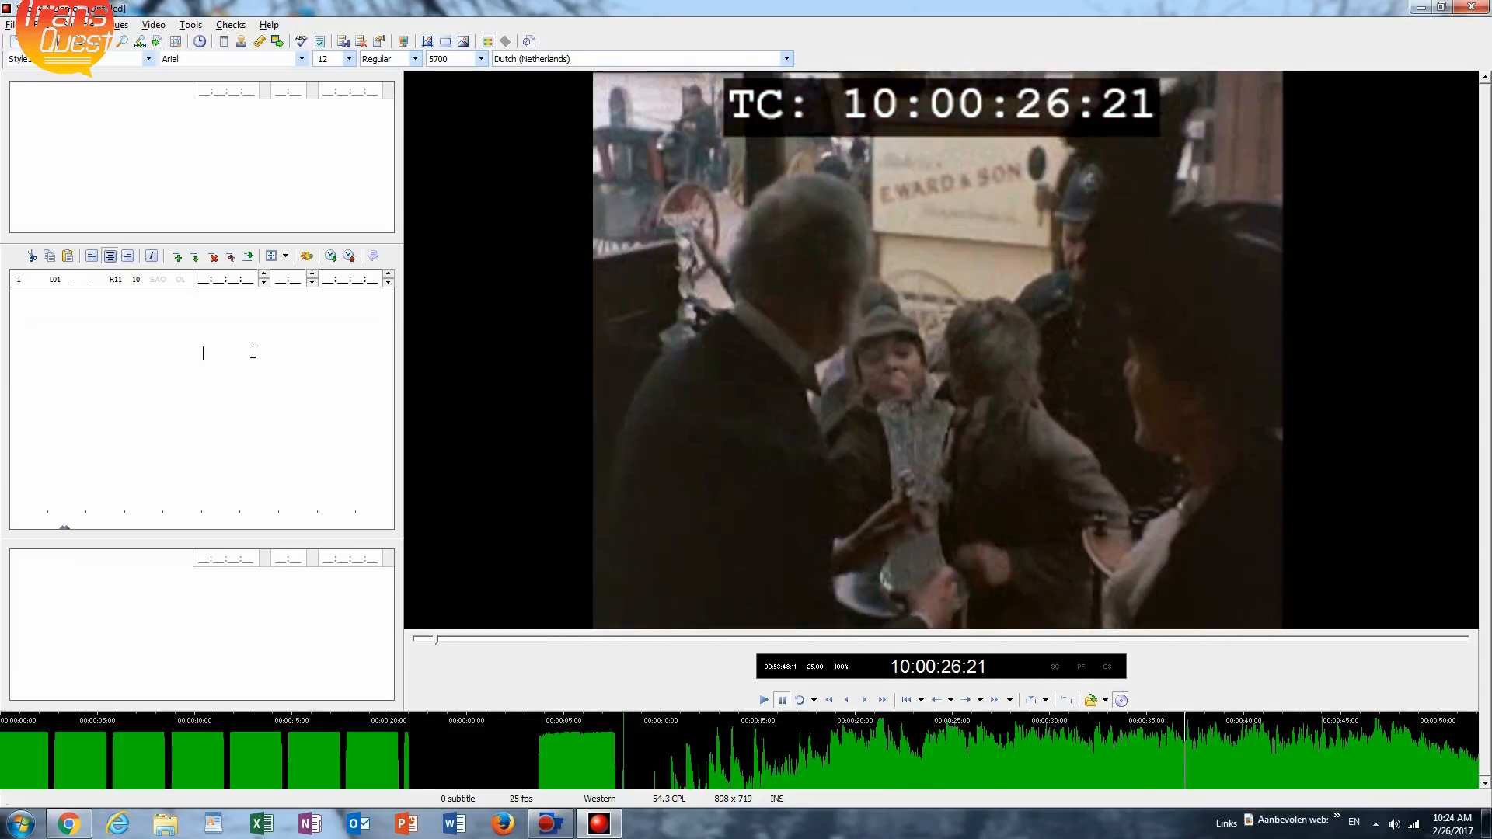
pyautogui.hotkey('alt', 'Right')
pyautogui.hotkey('alt', 'Right')
pyautogui.hotkey('alt', 'Right')
pyautogui.hotkey('alt', 'Right')
pyautogui.hotkey('alt', 'Right')
pyautogui.hotkey('alt', 'Right')
pyautogui.hotkey('alt', 'Right')
pyautogui.hotkey('alt', 'Right')
pyautogui.hotkey('alt', 'Right')
pyautogui.hotkey('alt', 'Right')
pyautogui.hotkey('alt', 'Right')
pyautogui.hotkey('alt', 'Right')
pyautogui.hotkey('alt', 'Right')
pyautogui.hotkey('alt', 'Right')
pyautogui.hotkey('alt', 'Right')
pyautogui.hotkey('alt', 'Right')
pyautogui.hotkey('alt', 'Right')
pyautogui.hotkey('alt', 'Right')
pyautogui.hotkey('alt', 'Right')
pyautogui.hotkey('alt', 'Right')
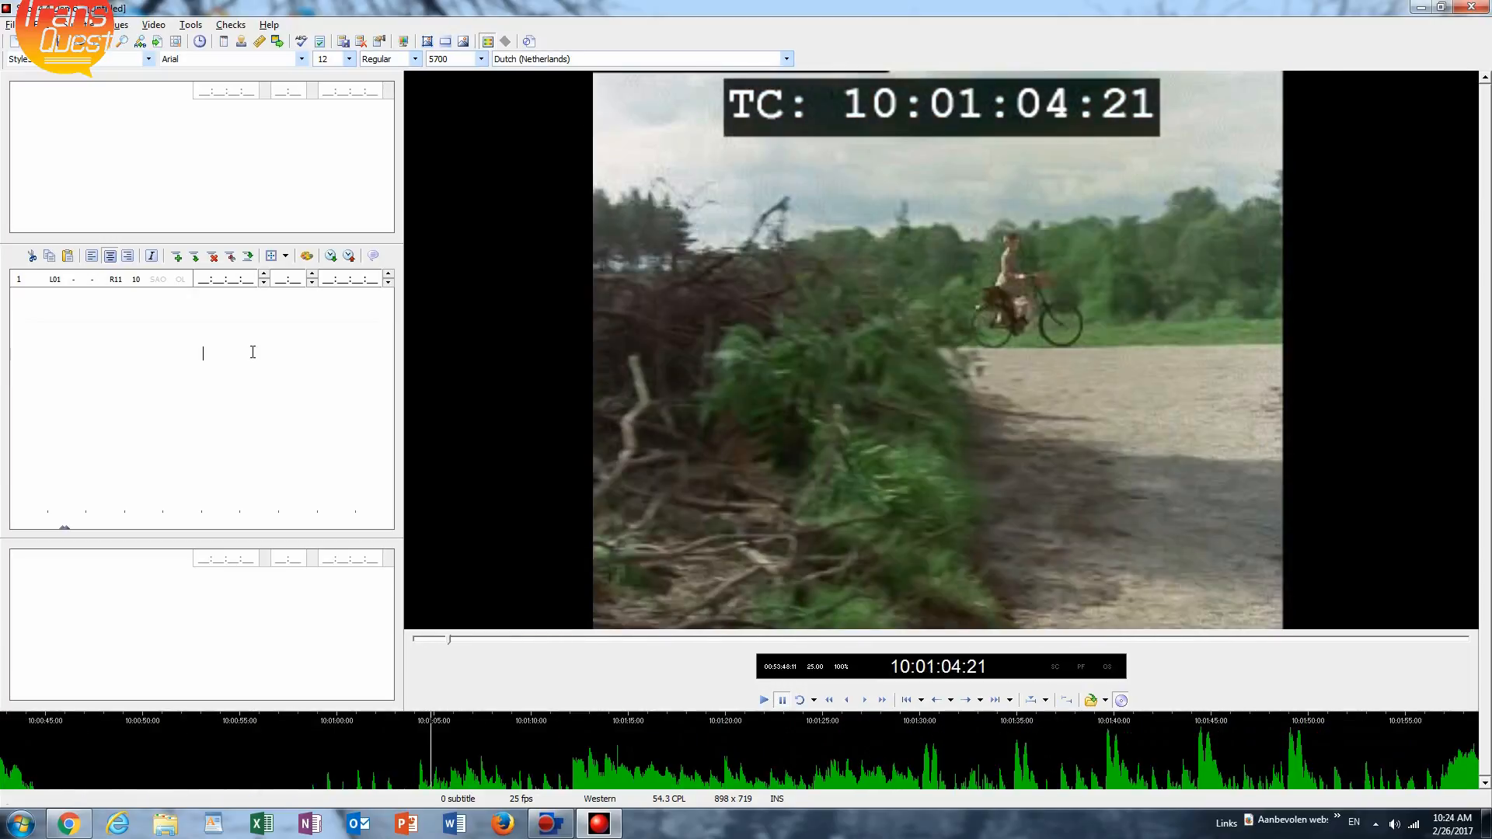
pyautogui.hotkey('alt', 'Right')
pyautogui.hotkey('alt', 'Right')
pyautogui.hotkey('alt', 'Right')
pyautogui.hotkey('alt', 'Right')
pyautogui.hotkey('alt', 'Right')
pyautogui.hotkey('alt', 'Right')
pyautogui.hotkey('alt', 'Right')
pyautogui.hotkey('alt', 'Right')
pyautogui.hotkey('alt', 'Right')
pyautogui.hotkey('alt', 'Right')
pyautogui.hotkey('alt', 'Right')
pyautogui.hotkey('alt', 'Right')
pyautogui.hotkey('alt', 'Right')
pyautogui.hotkey('alt', 'Right')
pyautogui.hotkey('alt', 'Right')
pyautogui.hotkey('alt', 'Right')
pyautogui.hotkey('alt', 'Right')
pyautogui.hotkey('alt', 'Right')
pyautogui.hotkey('alt', 'Right')
pyautogui.hotkey('alt', 'Right')
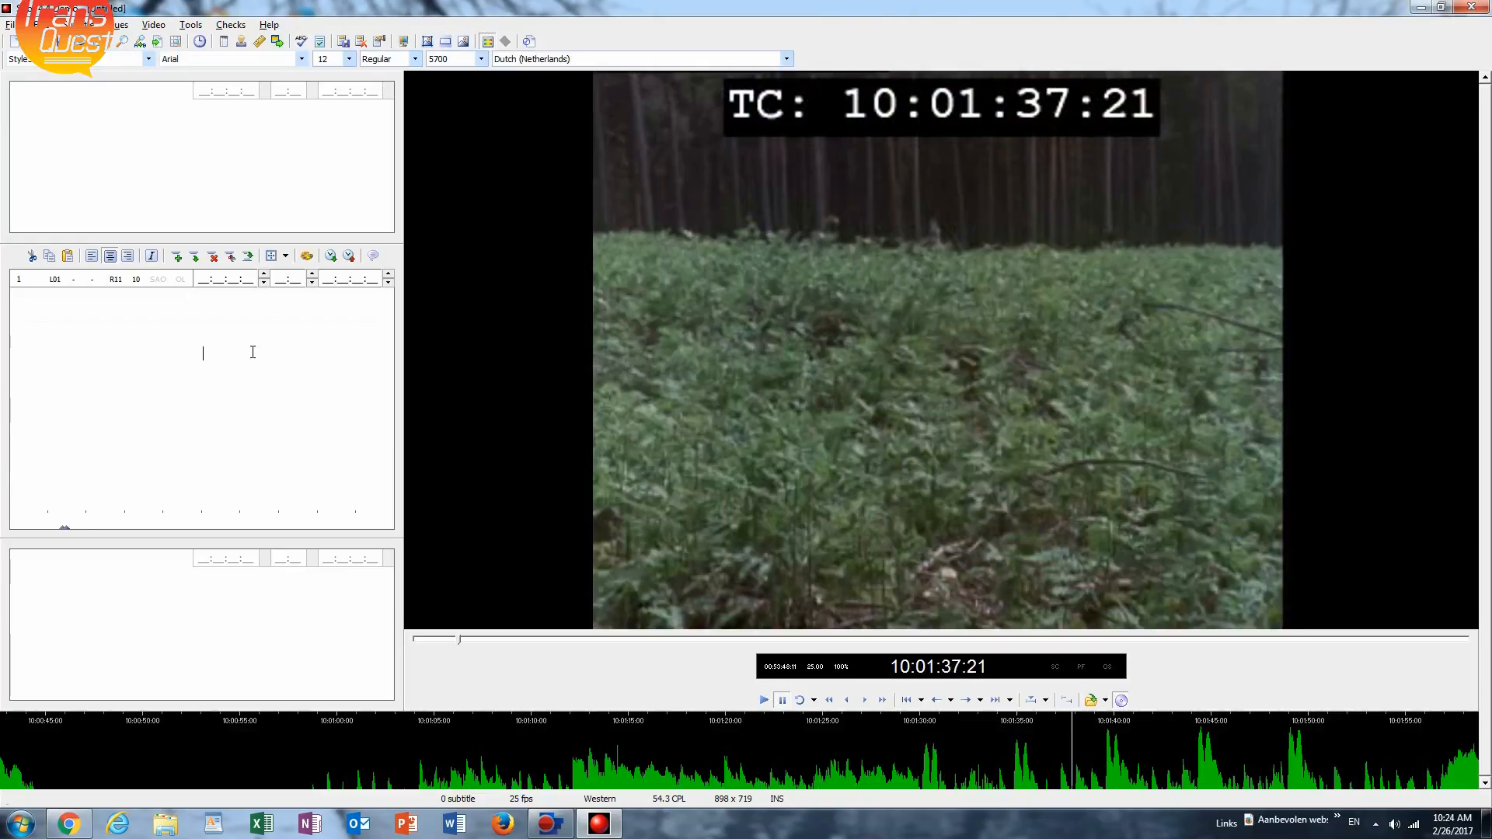
pyautogui.hotkey('alt', 'Right')
pyautogui.hotkey('alt', 'Right')
pyautogui.hotkey('alt', 'Right')
pyautogui.hotkey('alt', 'Right')
pyautogui.hotkey('alt', 'Right')
pyautogui.hotkey('alt', 'Right')
pyautogui.hotkey('alt', 'Right')
pyautogui.hotkey('alt', 'Right')
pyautogui.hotkey('alt', 'Right')
pyautogui.hotkey('alt', 'Right')
pyautogui.hotkey('alt', 'Right')
pyautogui.hotkey('alt', 'Right')
pyautogui.hotkey('alt', 'Right')
pyautogui.hotkey('alt', 'Right')
pyautogui.hotkey('alt', 'Right')
pyautogui.hotkey('alt', 'Right')
pyautogui.hotkey('alt', 'Right')
pyautogui.hotkey('alt', 'Right')
pyautogui.hotkey('alt', 'Right')
pyautogui.hotkey('alt', 'Right')
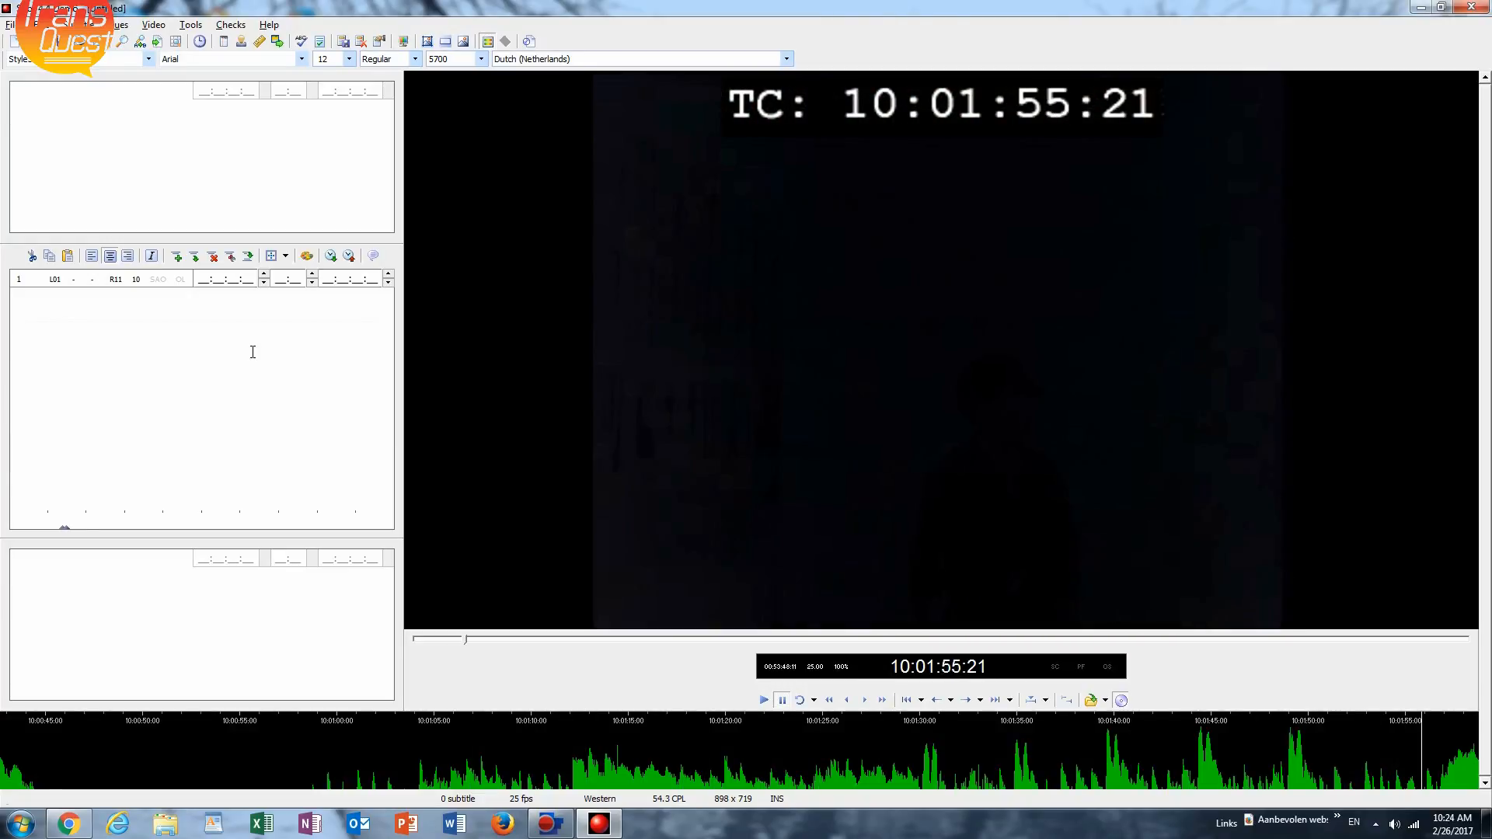
pyautogui.hotkey('alt', 'Right')
pyautogui.hotkey('alt', 'Right')
pyautogui.hotkey('alt', 'Right')
pyautogui.hotkey('alt', 'Right')
pyautogui.hotkey('alt', 'Right')
pyautogui.hotkey('alt', 'Right')
pyautogui.hotkey('alt', 'Right')
pyautogui.hotkey('alt', 'Right')
pyautogui.hotkey('alt', 'Right')
pyautogui.hotkey('alt', 'Right')
pyautogui.hotkey('alt', 'Right')
pyautogui.hotkey('alt', 'Right')
pyautogui.hotkey('alt', 'Right')
pyautogui.hotkey('alt', 'Right')
pyautogui.hotkey('alt', 'Right')
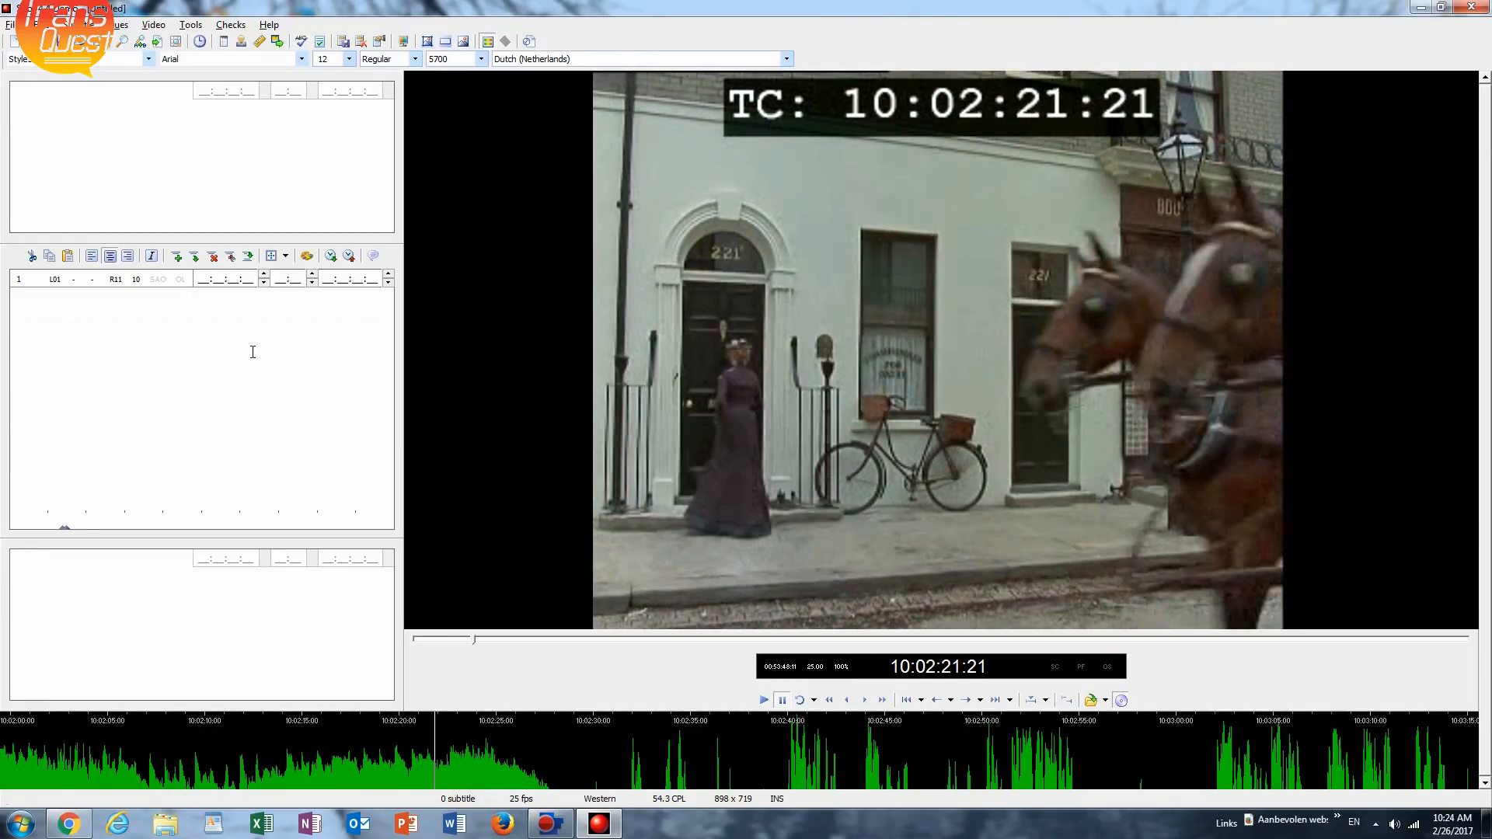
pyautogui.hotkey('alt', 'Left')
pyautogui.hotkey('alt', 'Left')
pyautogui.hotkey('alt', 'Left')
pyautogui.hotkey('alt', 'Left')
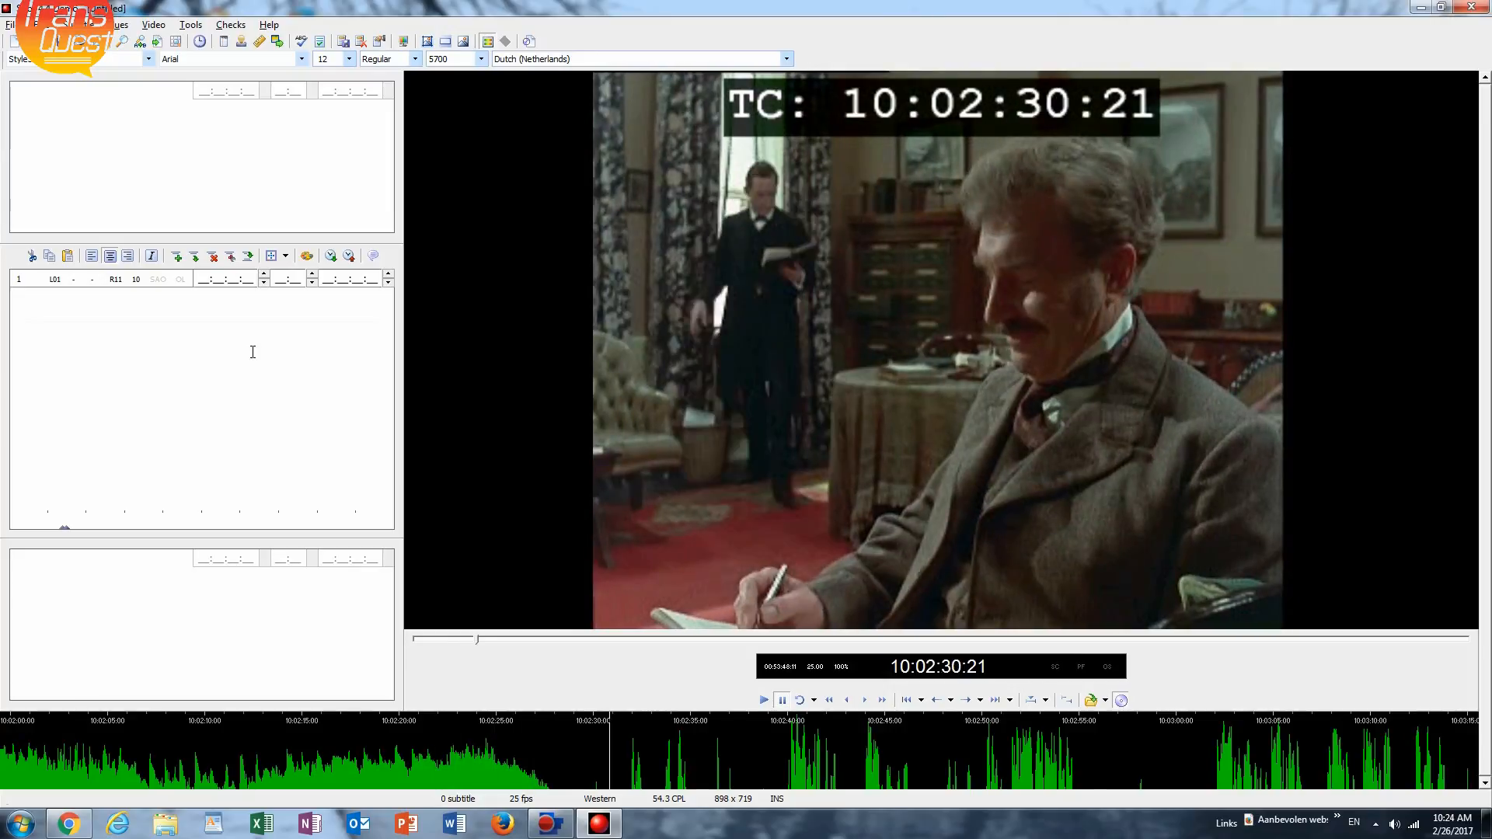
# Play and replay the passage between about 10:02:31 and 10:02:35 to find where the first line is spoken.
pyautogui.hotkey('ctrl', 'space')
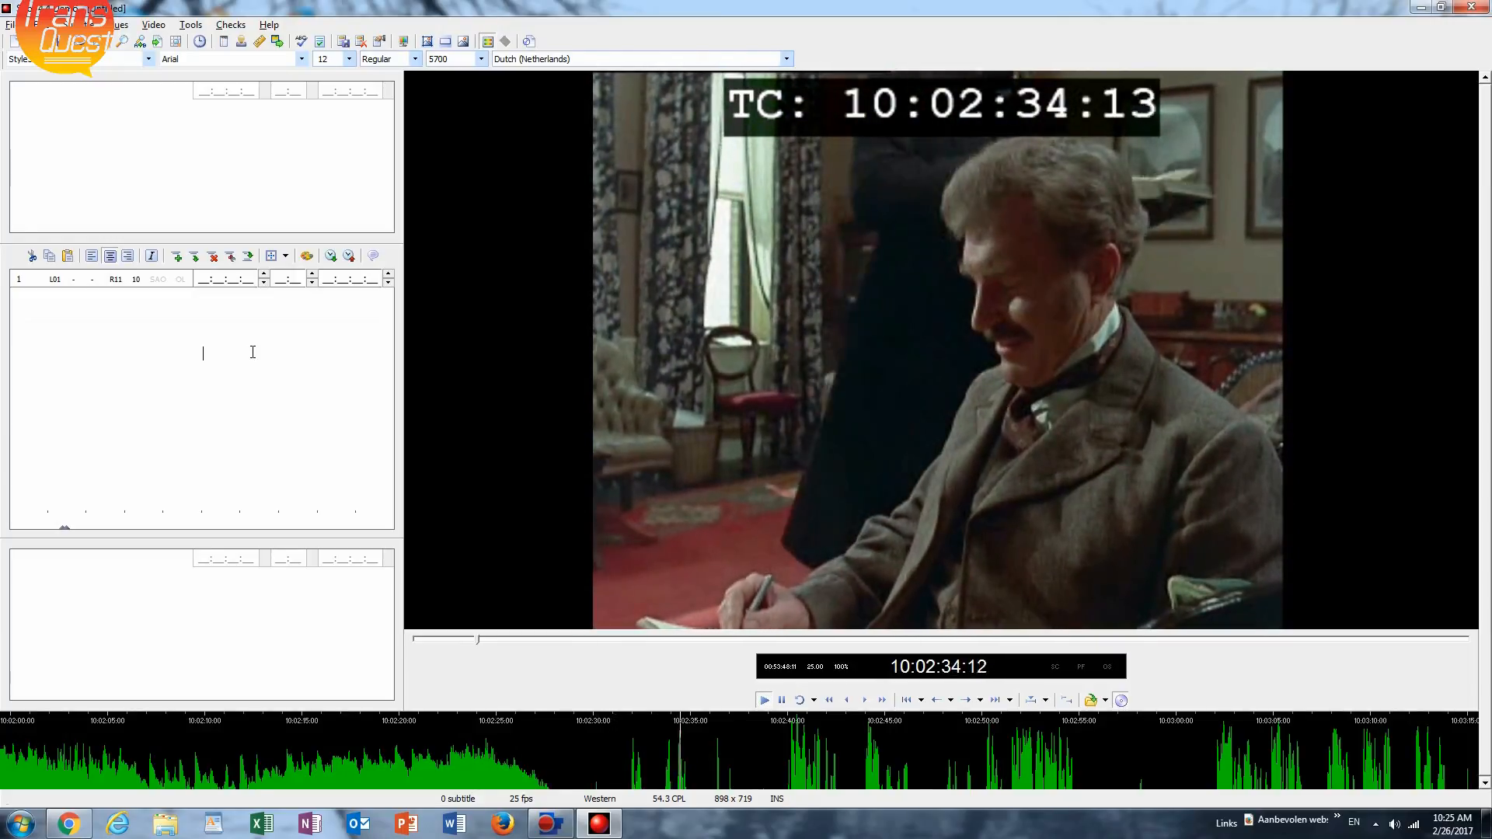
pyautogui.hotkey('ctrl', 'space')
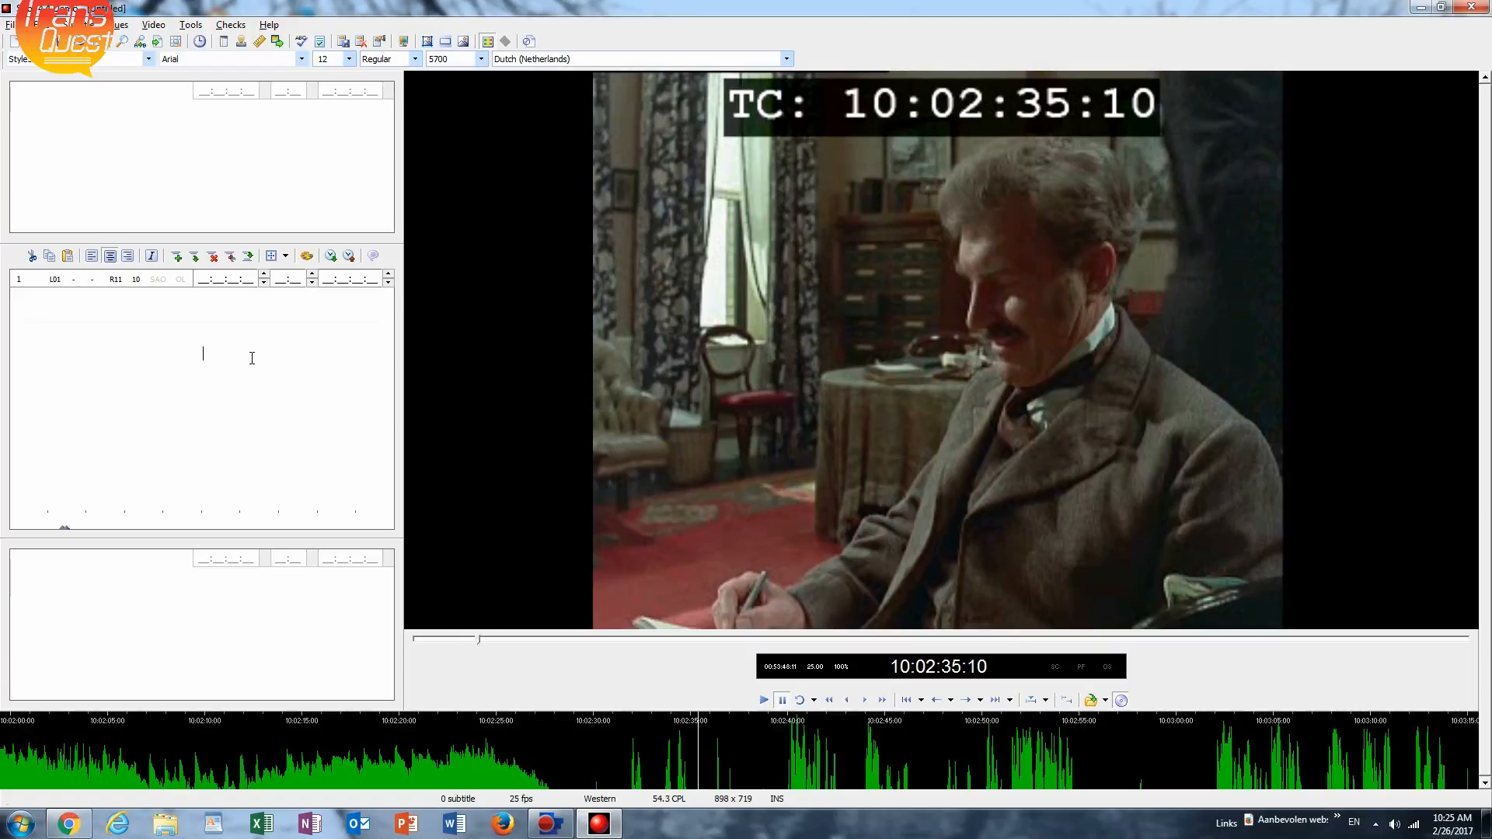
pyautogui.hotkey('ctrl', 'Left')
pyautogui.hotkey('ctrl', 'Left')
pyautogui.hotkey('ctrl', 'Left')
pyautogui.hotkey('ctrl', 'Left')
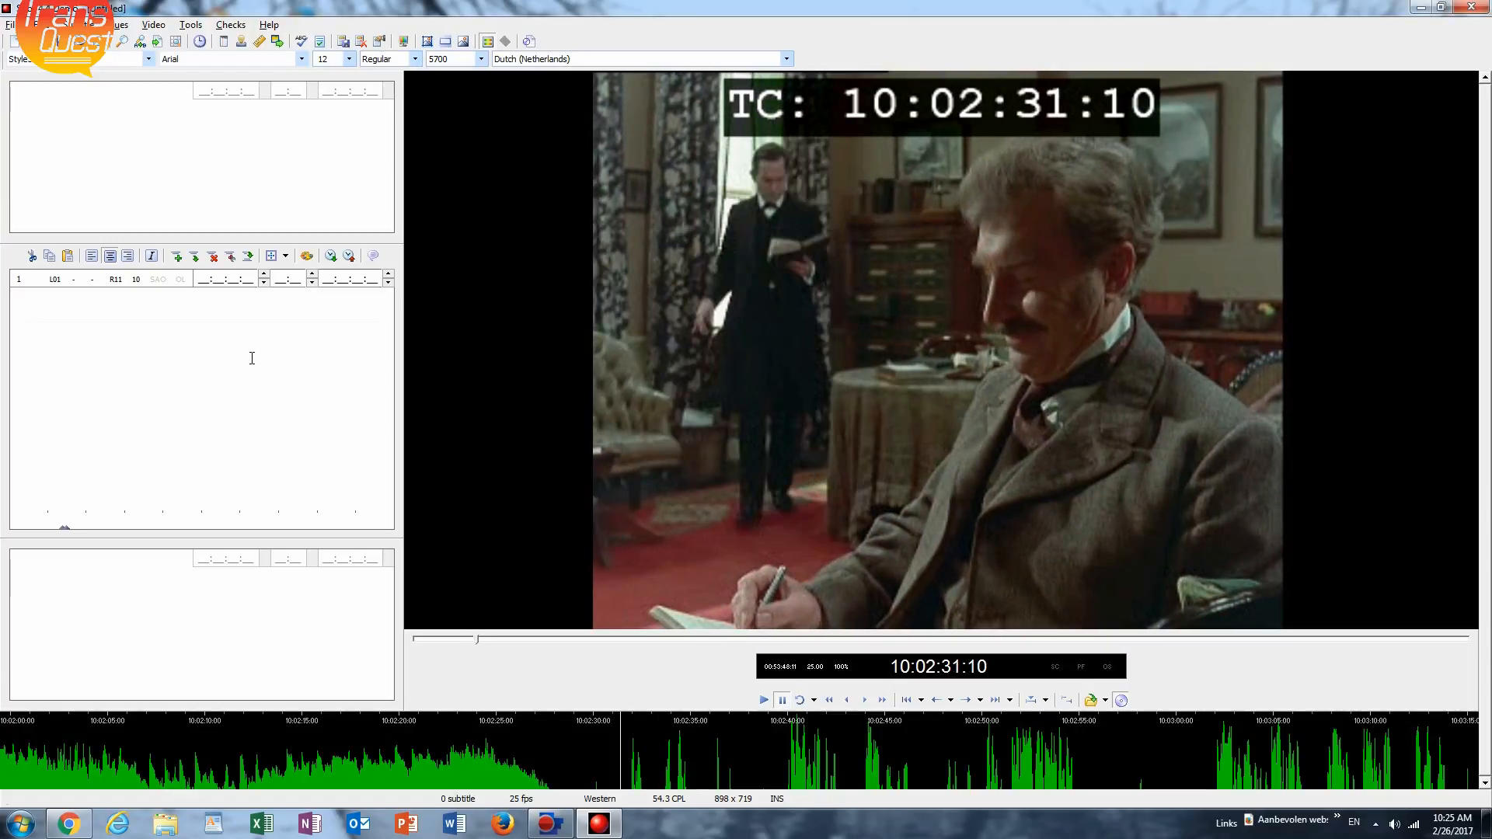
pyautogui.hotkey('ctrl', 'Left')
pyautogui.press('space')
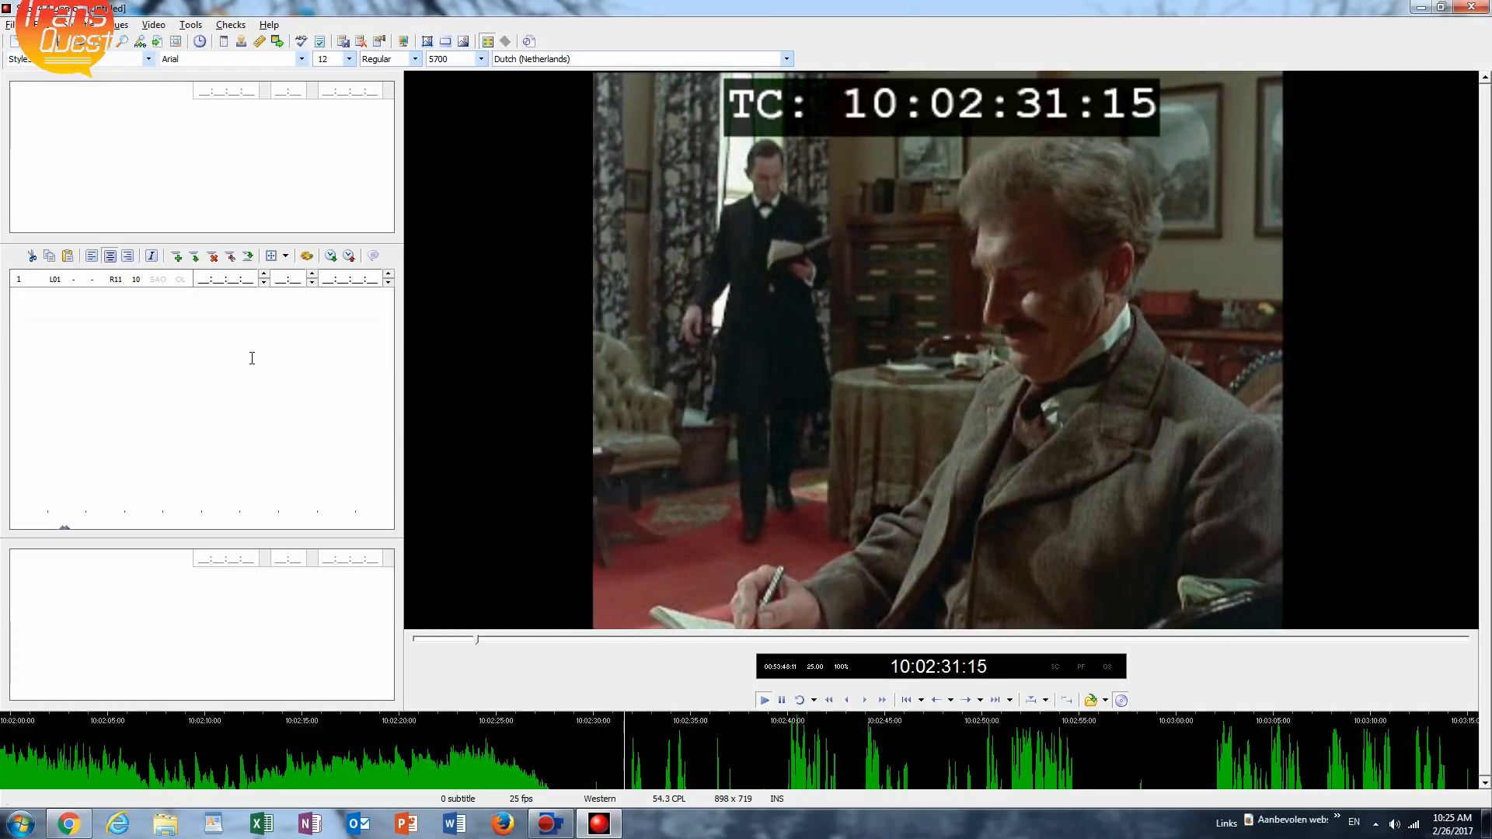
pyautogui.press('space')
pyautogui.hotkey('ctrl', 'Left')
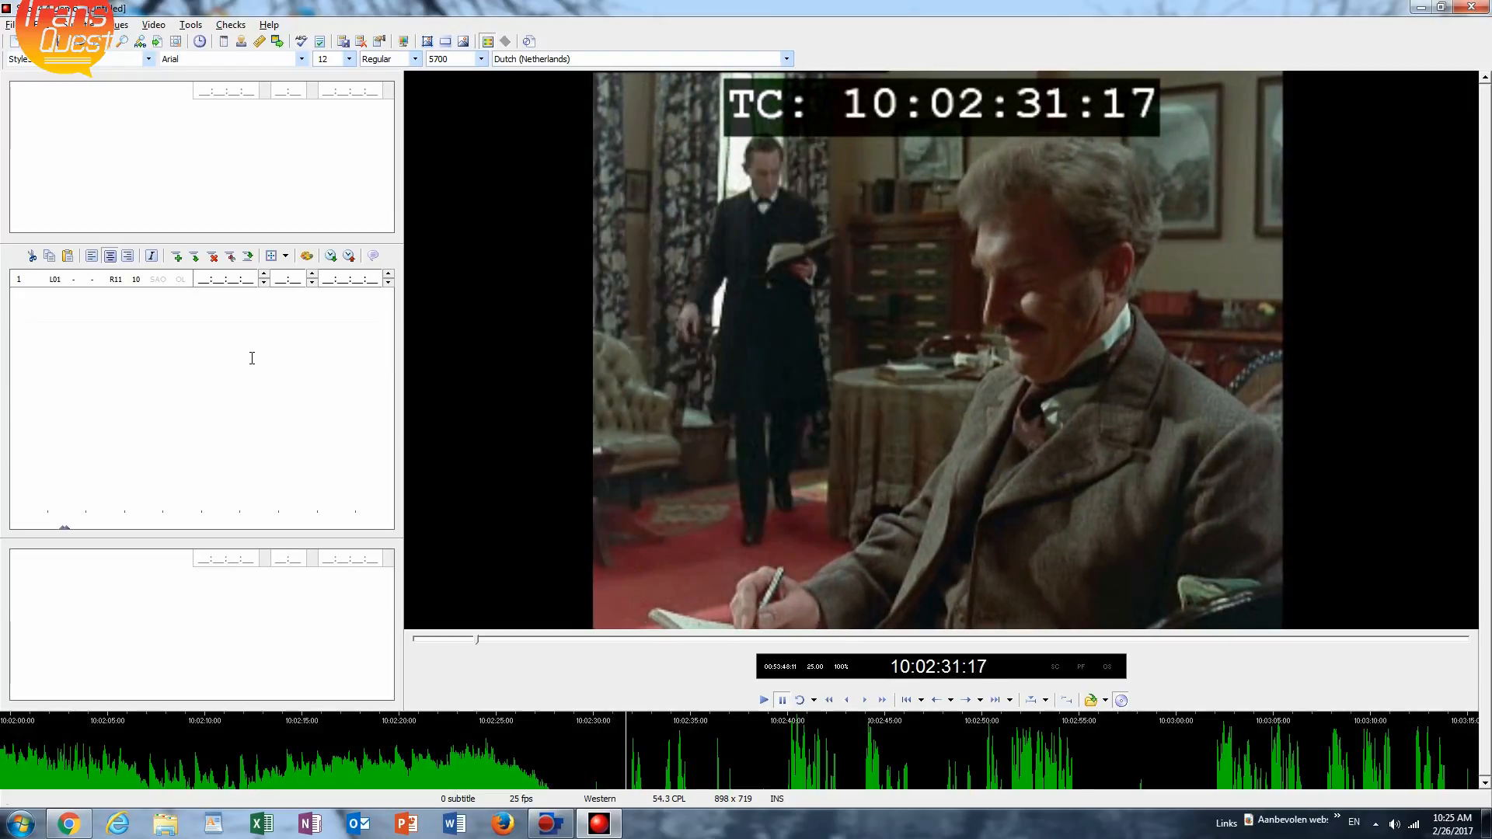
pyautogui.hotkey('ctrl', 'Left')
pyautogui.press('space')
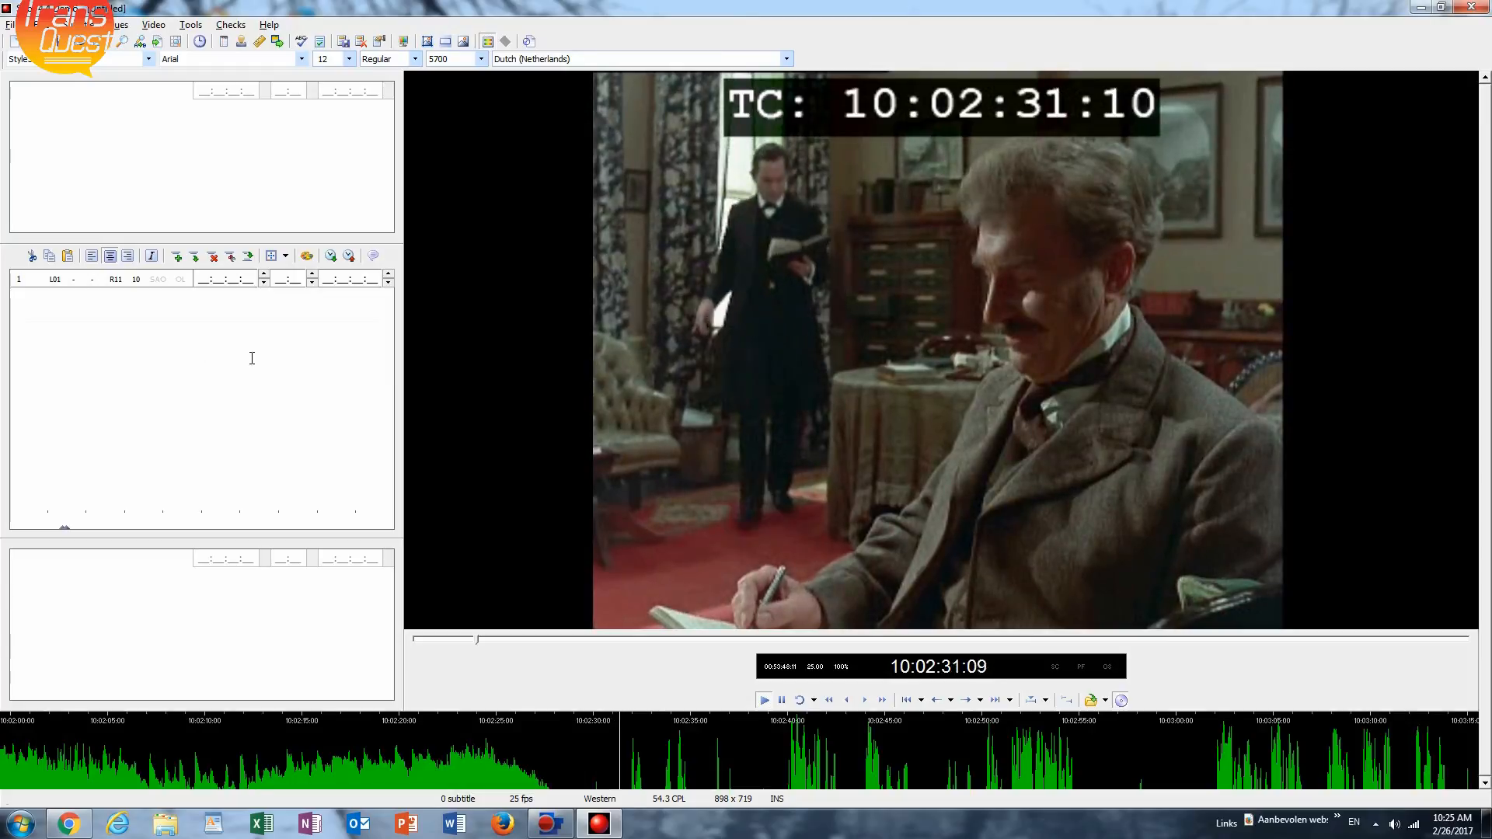
pyautogui.press('space')
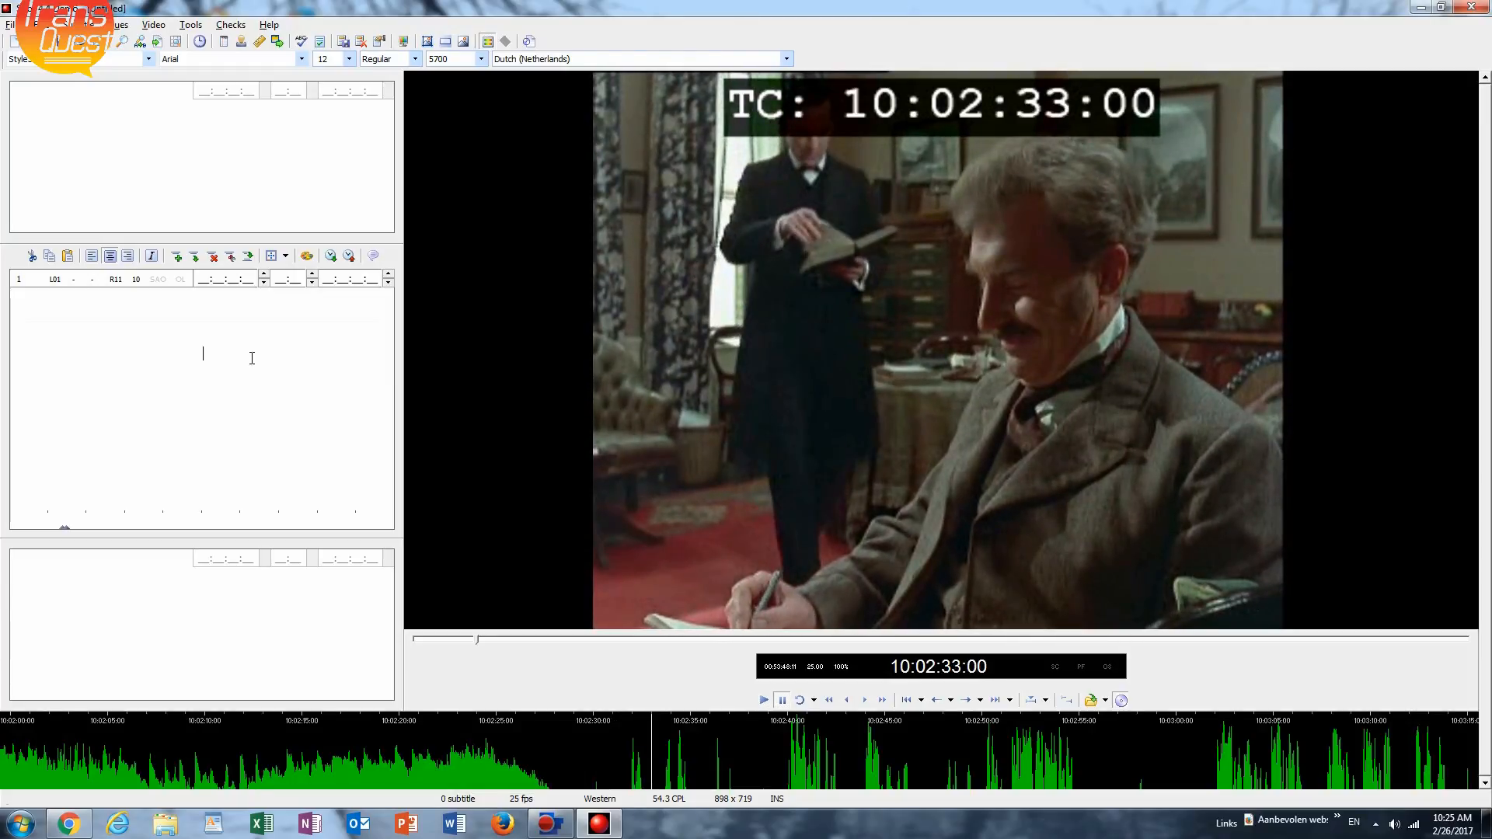
# Play short stretches between about 10:02:33 and 10:02:35 to pinpoint the start of the first spoken line.
pyautogui.press('space')
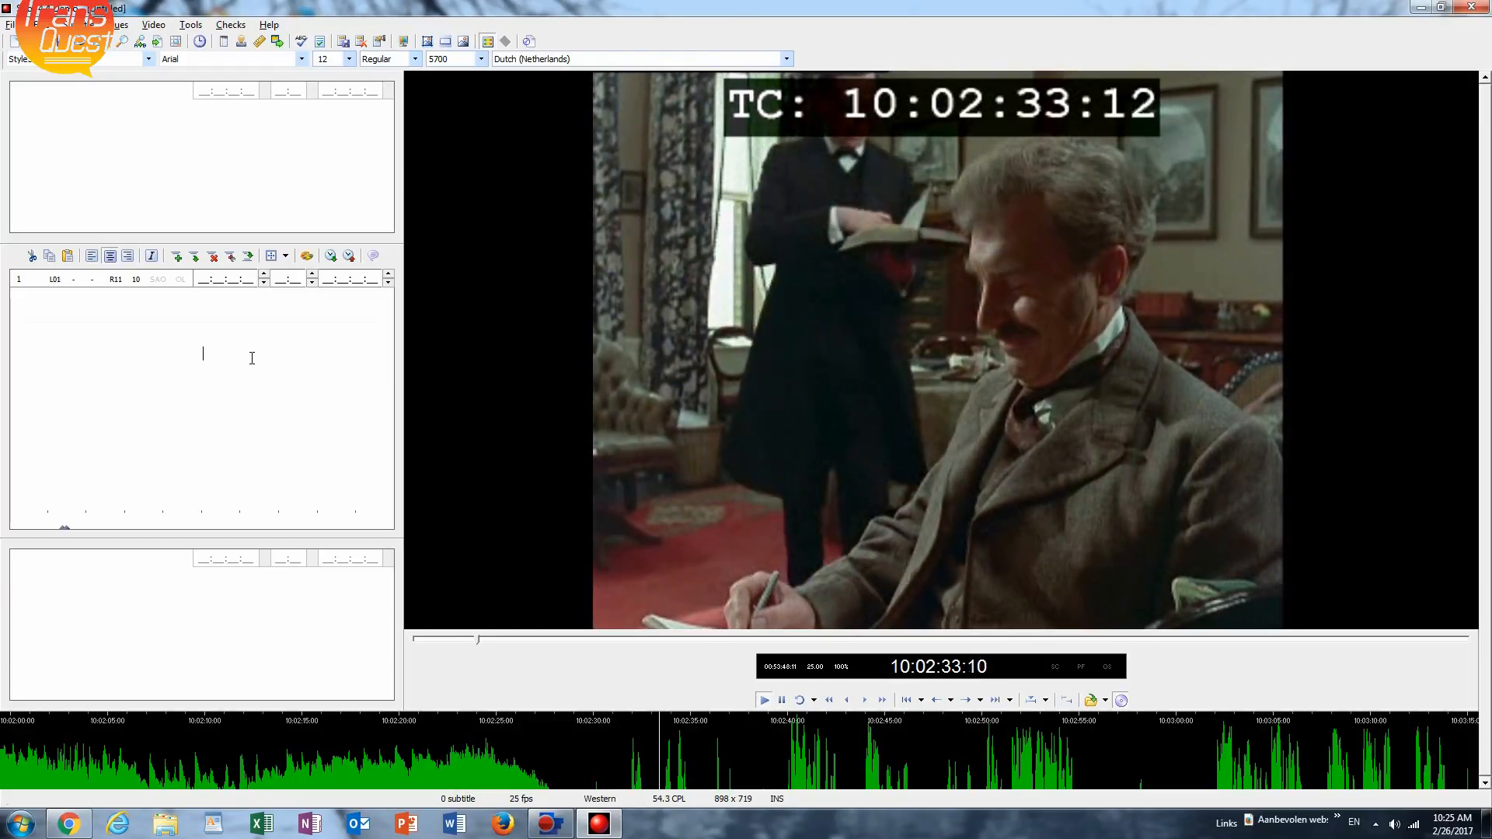
pyautogui.press('space')
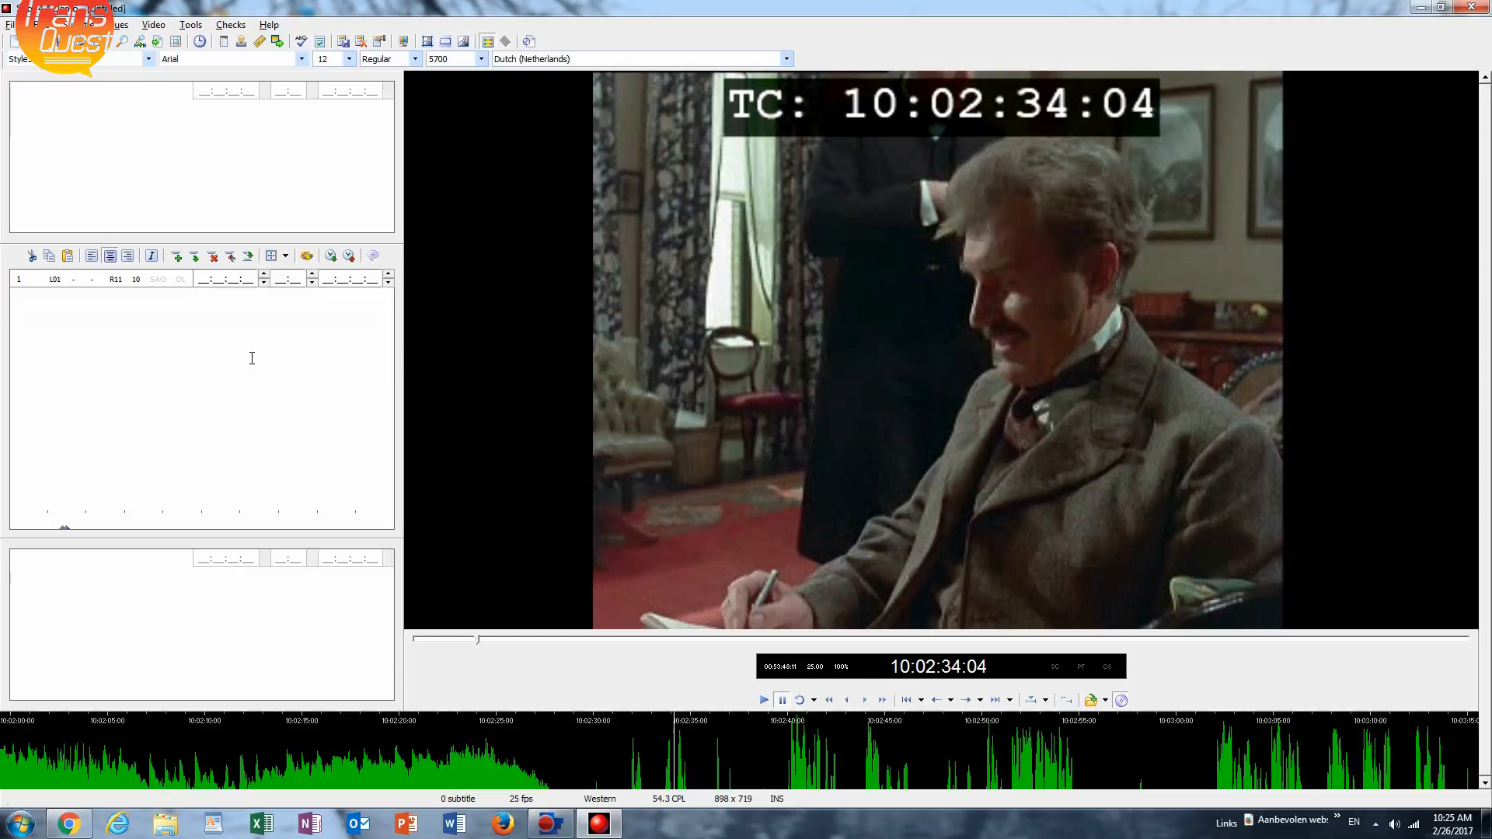
pyautogui.press('space')
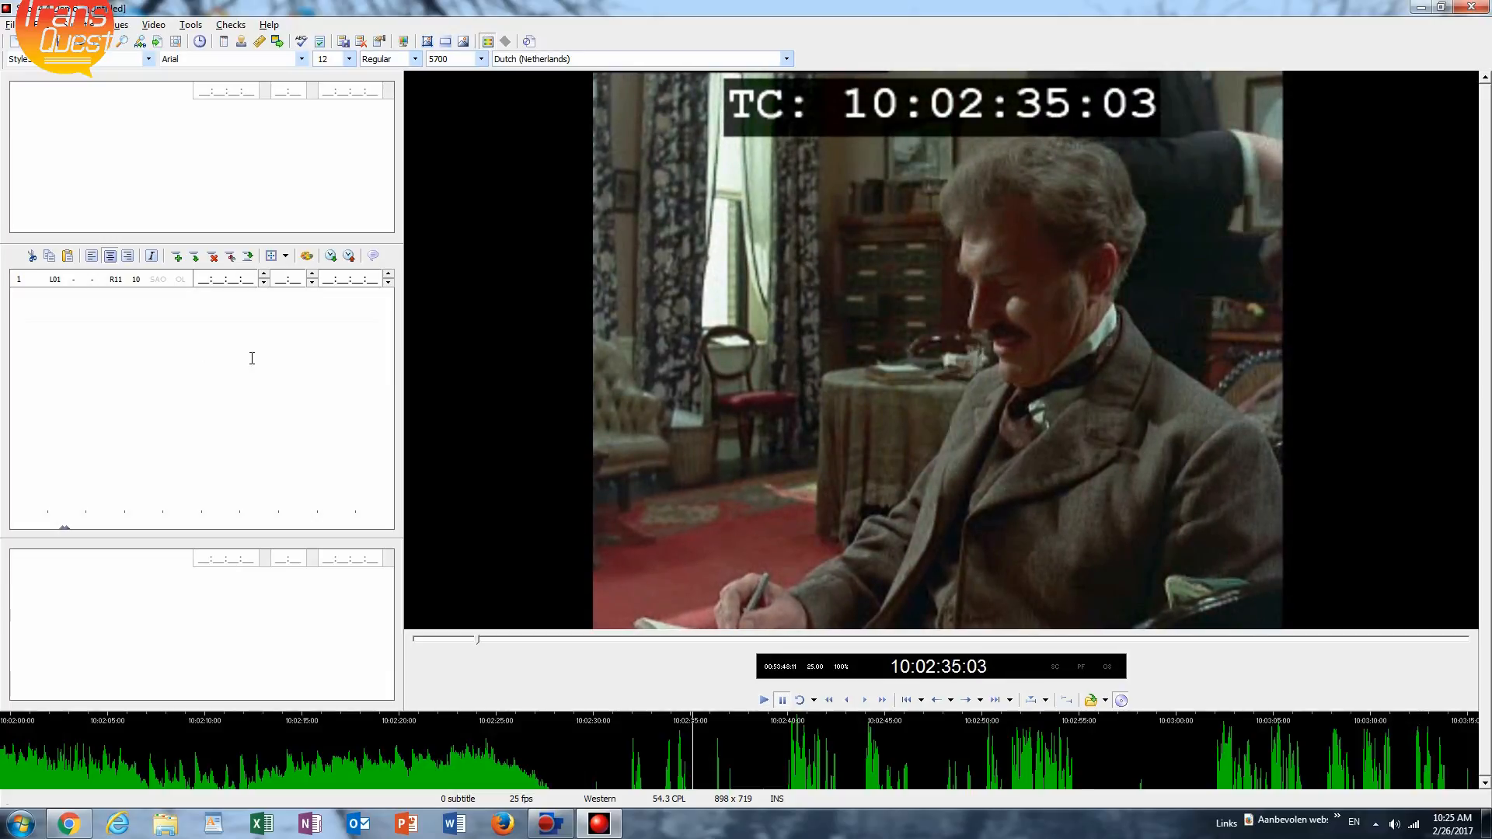
pyautogui.hotkey('alt', 'Left')
pyautogui.hotkey('alt', 'Left')
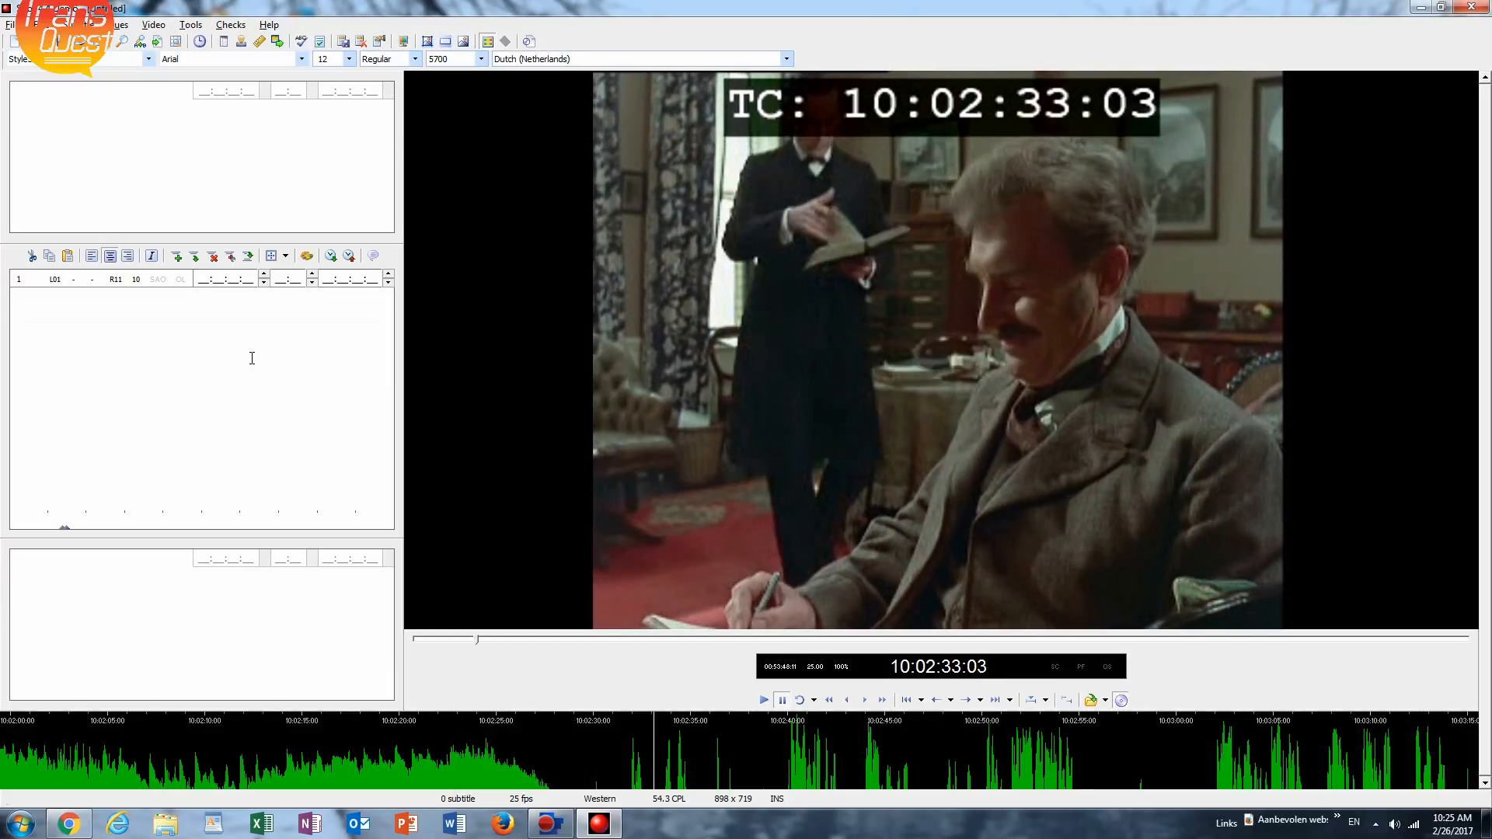
pyautogui.press('space')
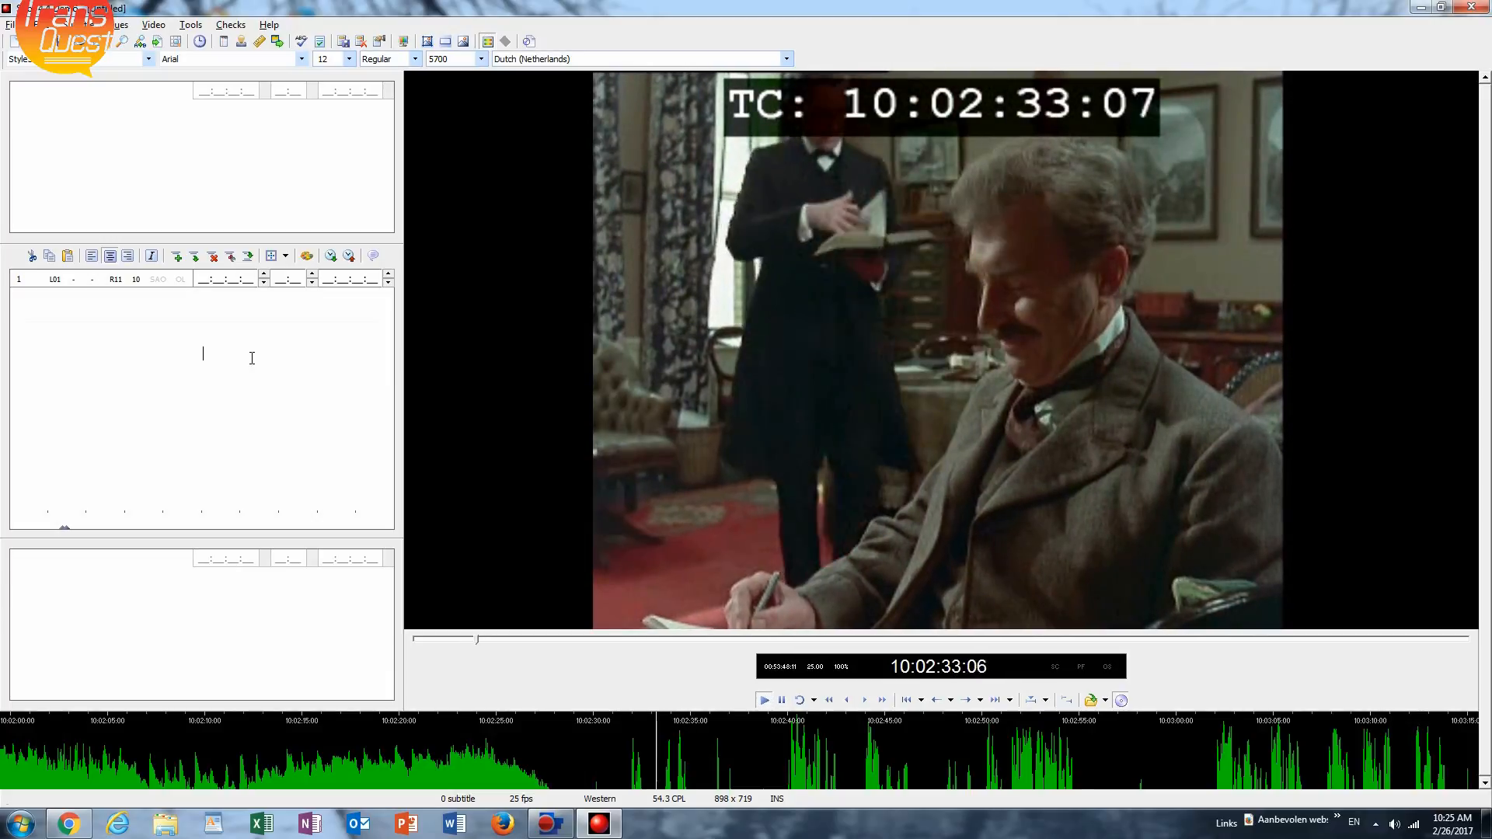
pyautogui.press('space')
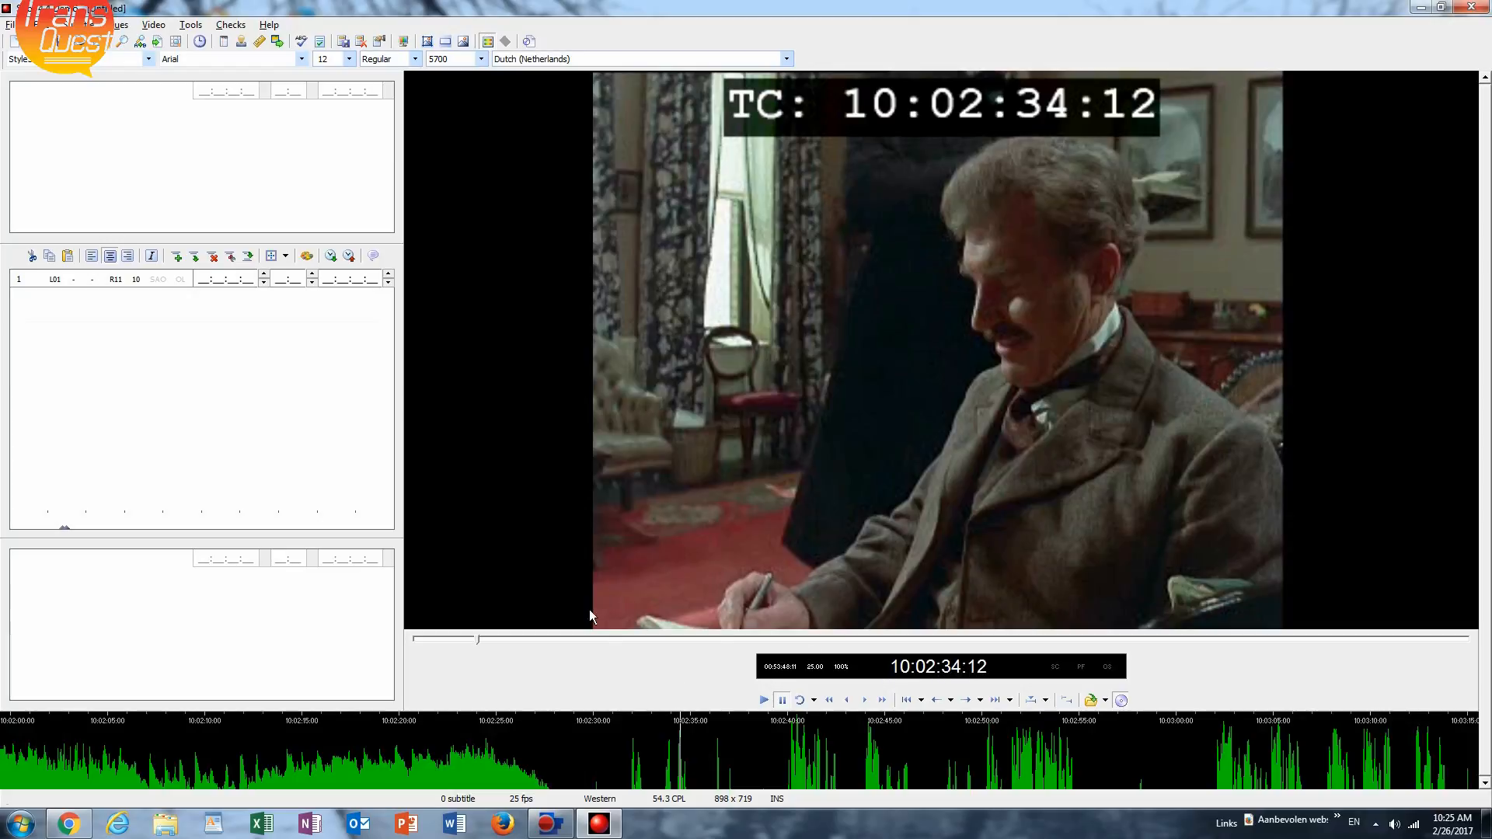
# Cue the first subtitle to the spoken line, with in-time 10:02:34:02 and out-time 10:02:36:07.
pyautogui.click(259, 370)
pyautogui.press('KP_Add')
pyautogui.click(243, 353)
pyautogui.hotkey('ctrl', 'space')
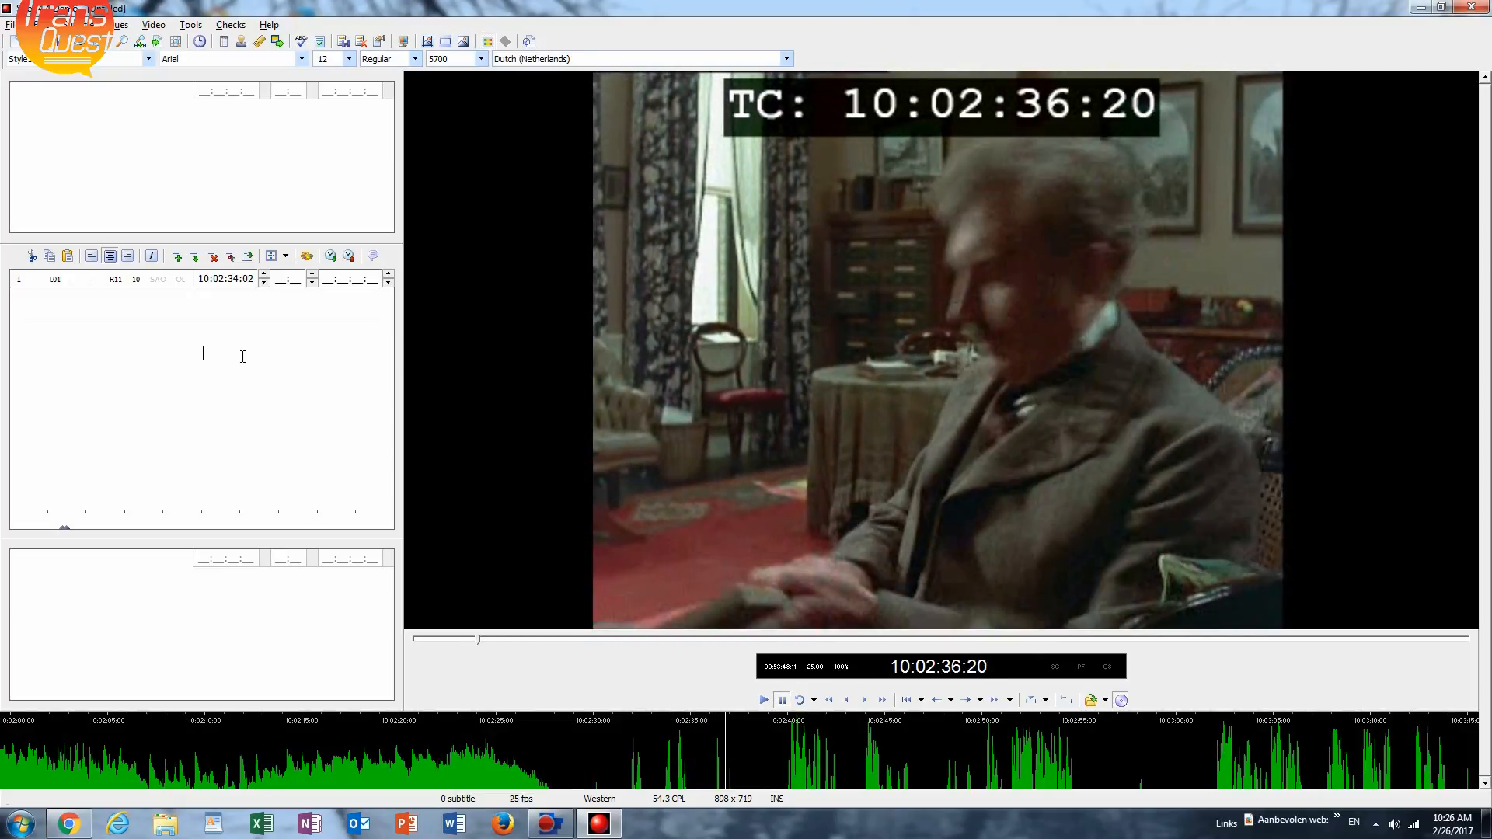
pyautogui.press('KP_Add')
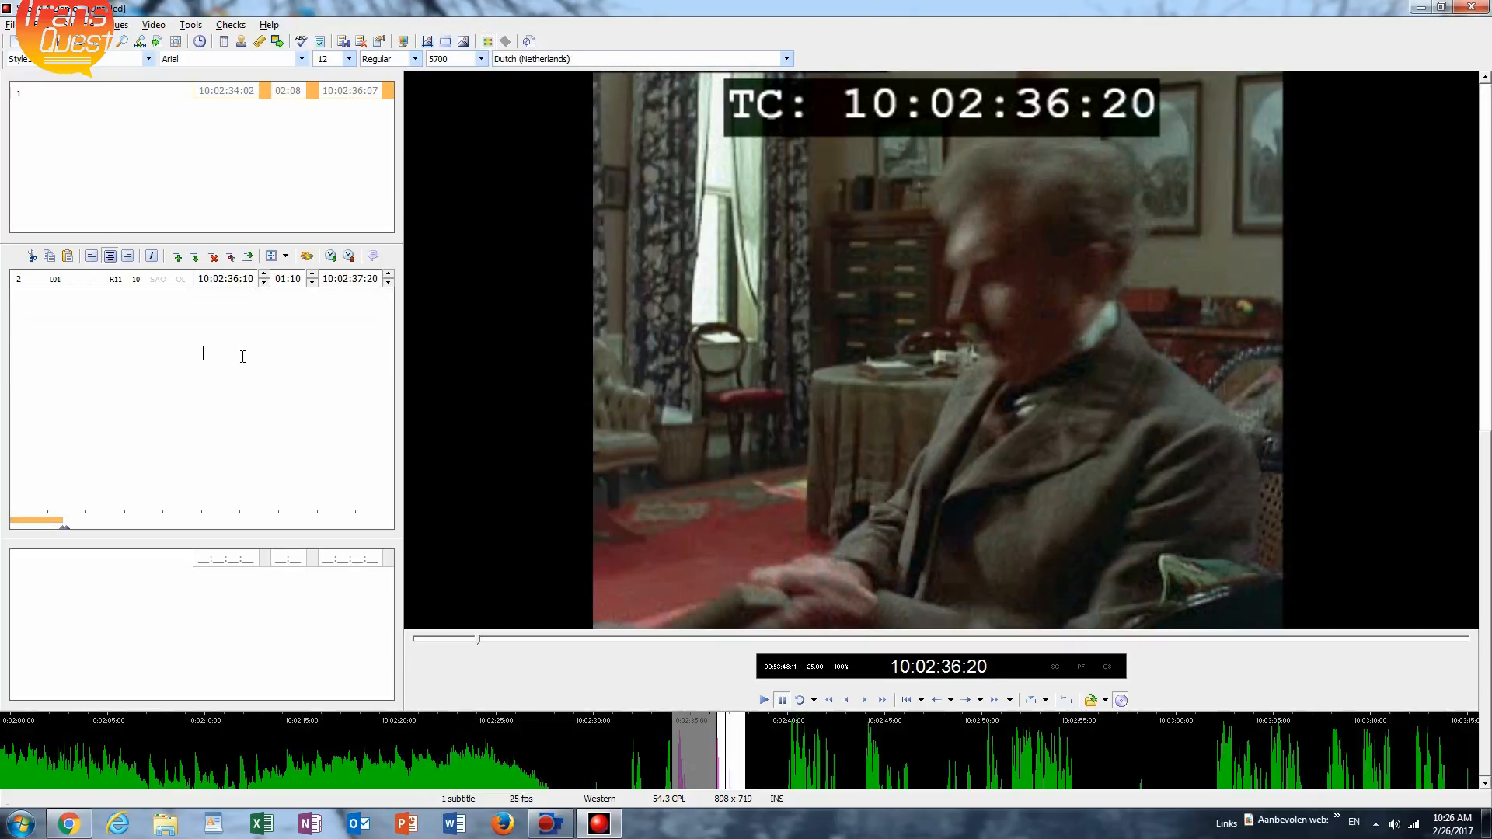
# Return to the first subtitle and enter the text "Kom eens kijken.".
pyautogui.press('pageup')
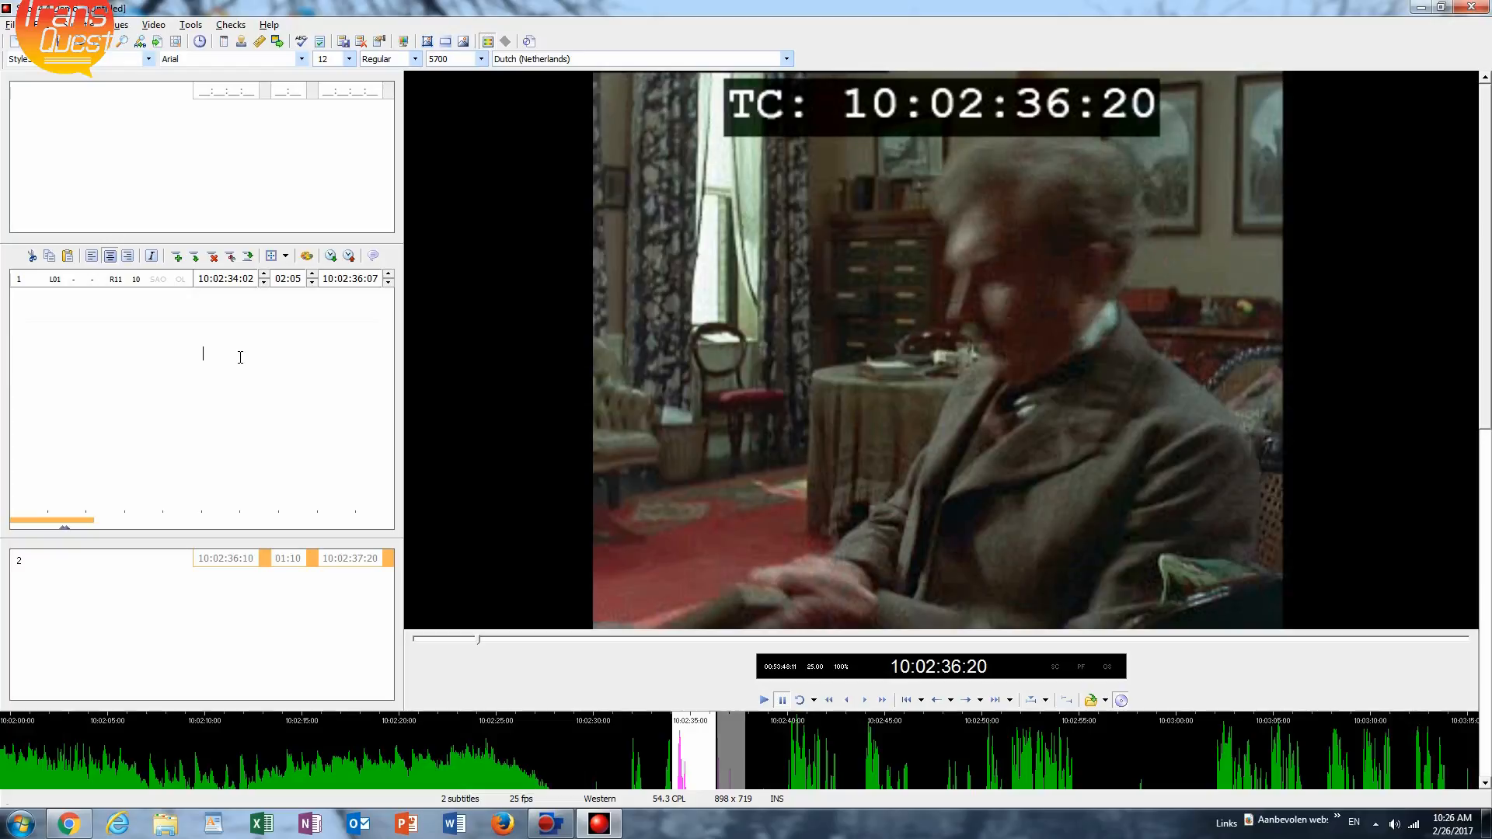
pyautogui.write('Kom een')
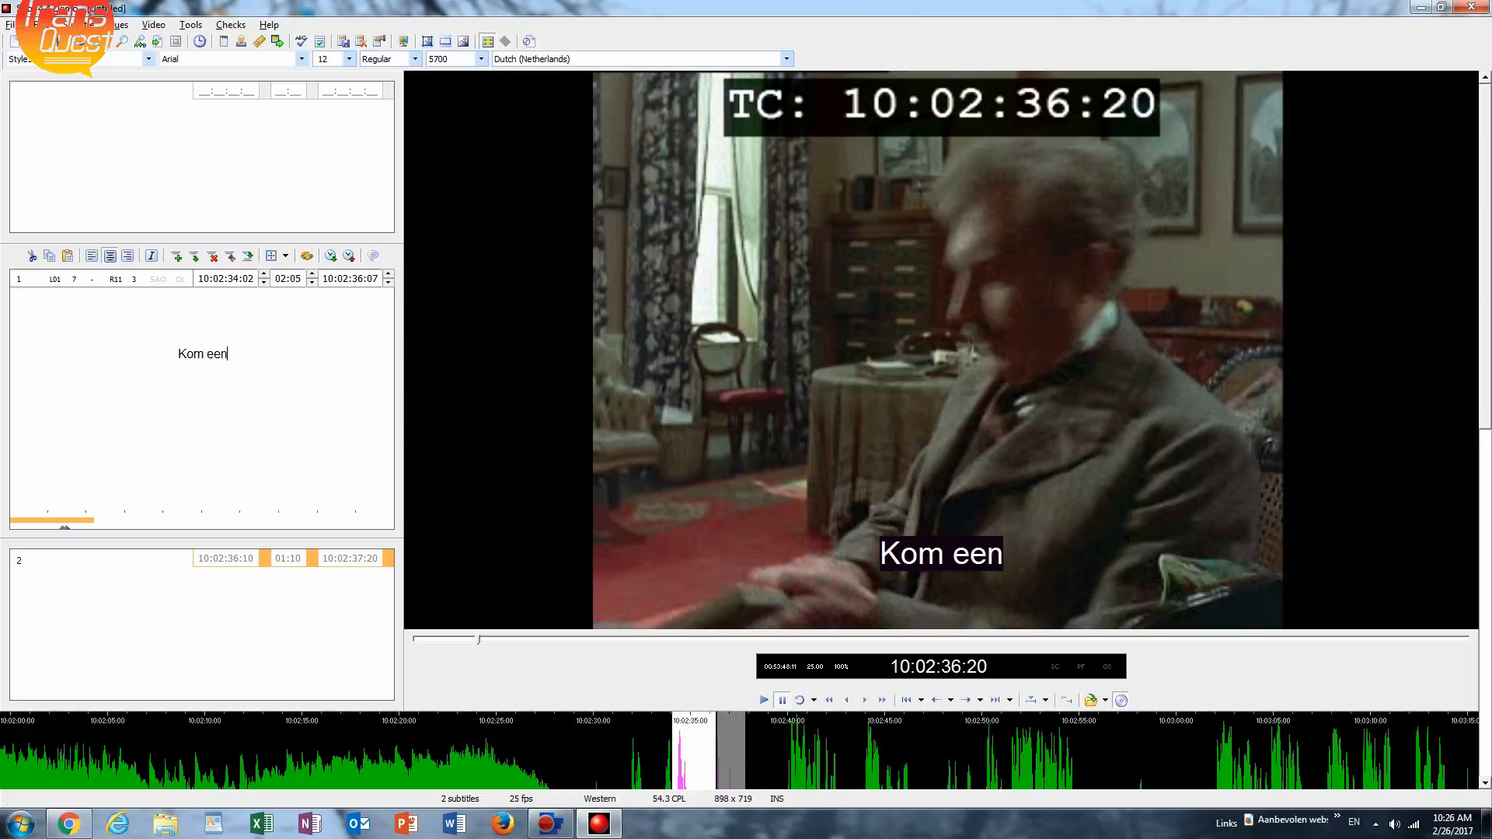
pyautogui.press('BackSpace')
pyautogui.write('s ')
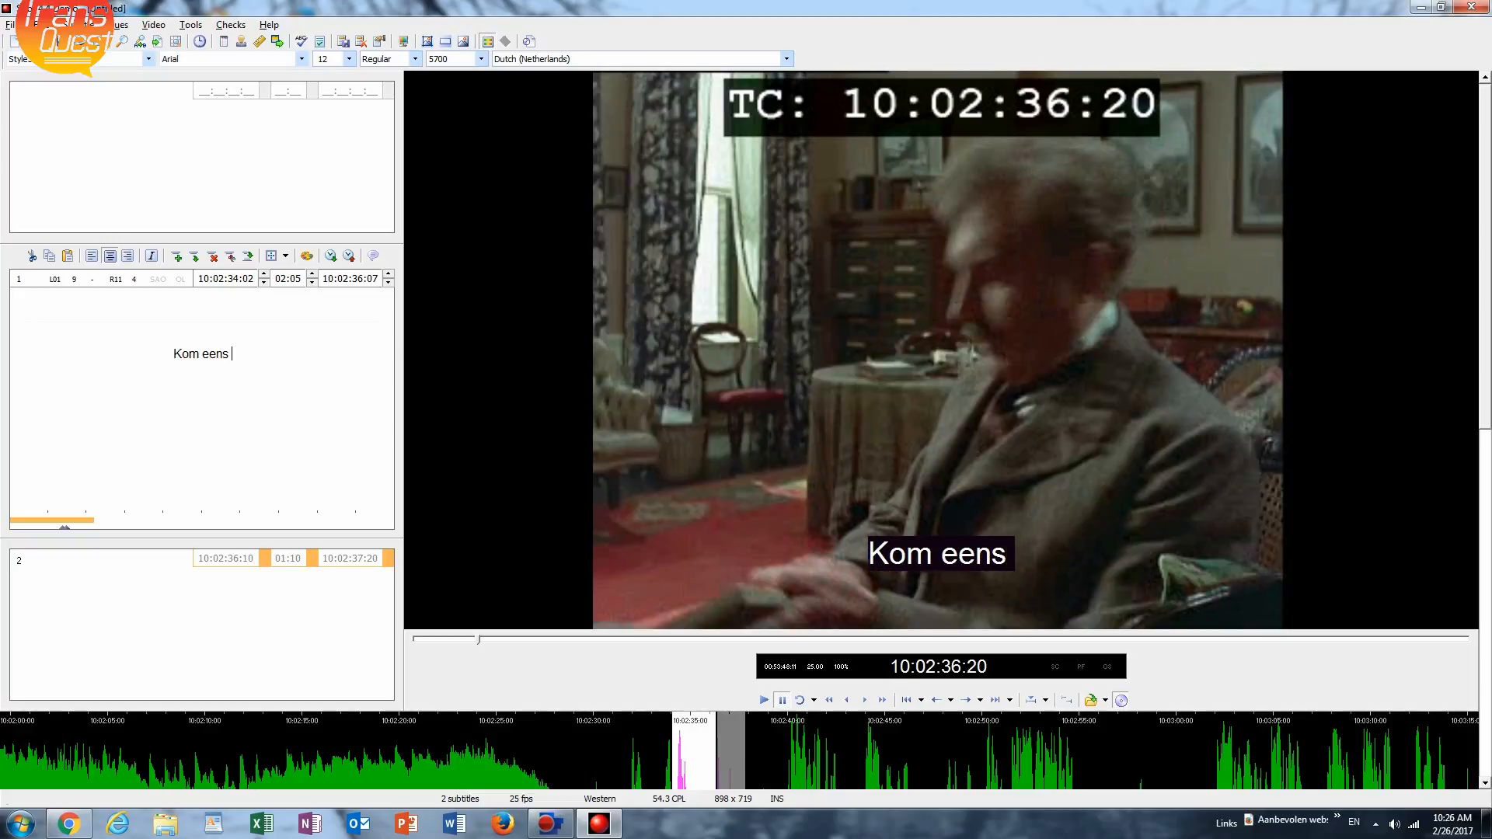
pyautogui.write('kijken')
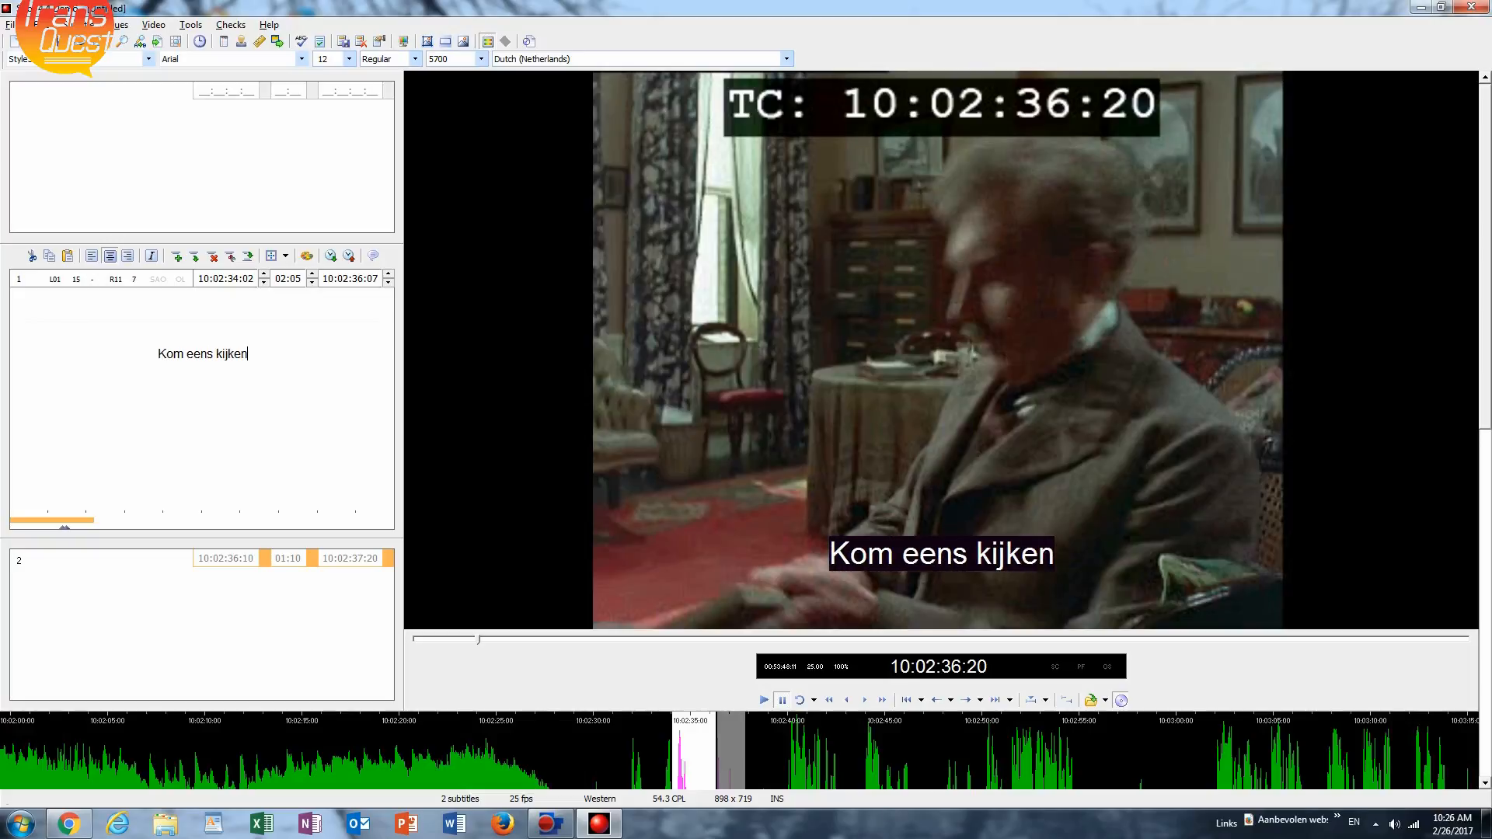
pyautogui.write('.')
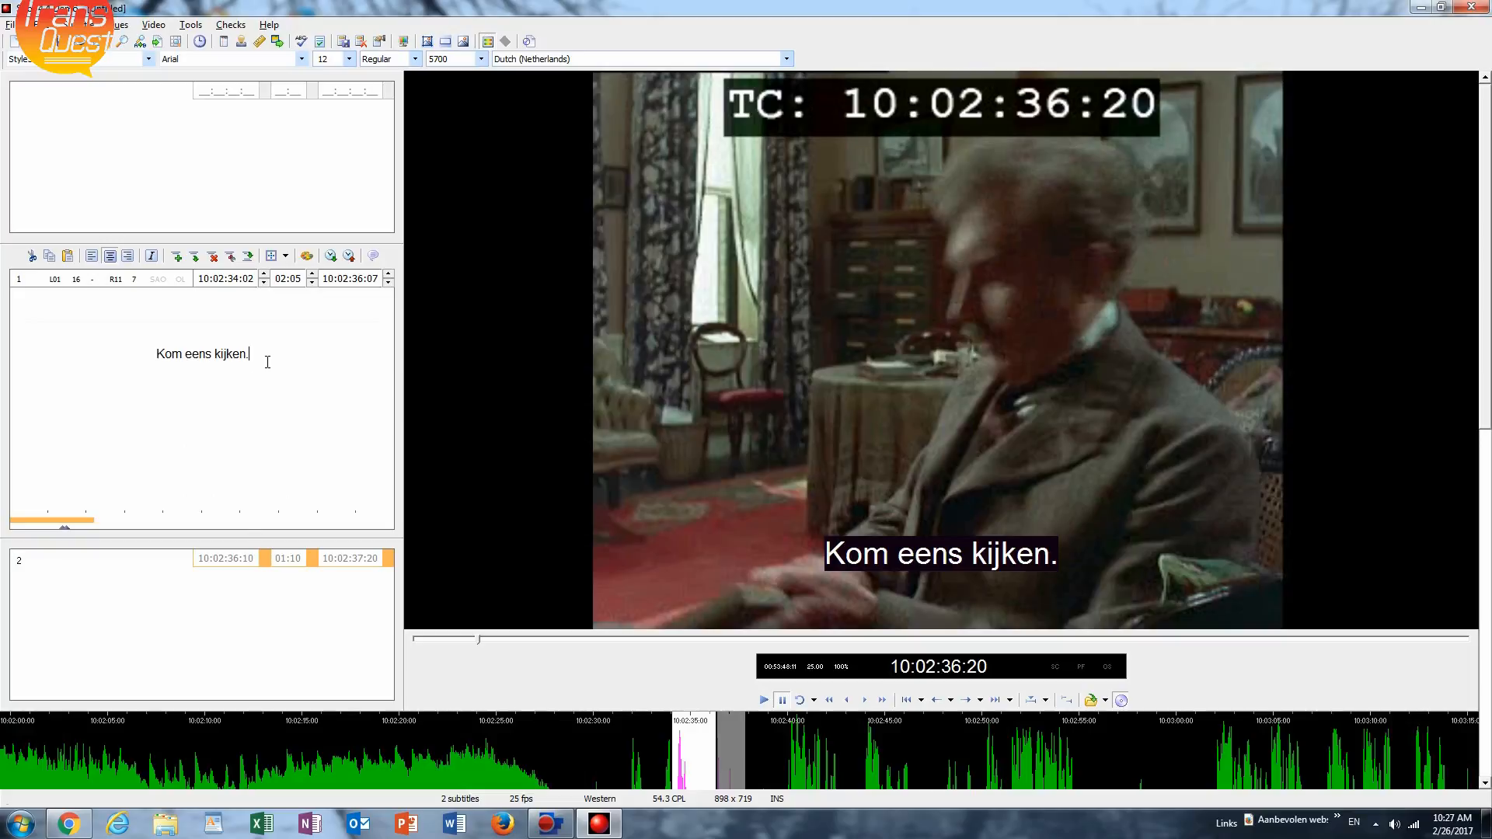
# Test the line-length limit by appending a long run of m's to the first subtitle, and restore "Kom eens kijken.".
pyautogui.write('mmmmmmmmmmmmmmmmmmmmmmmmm')
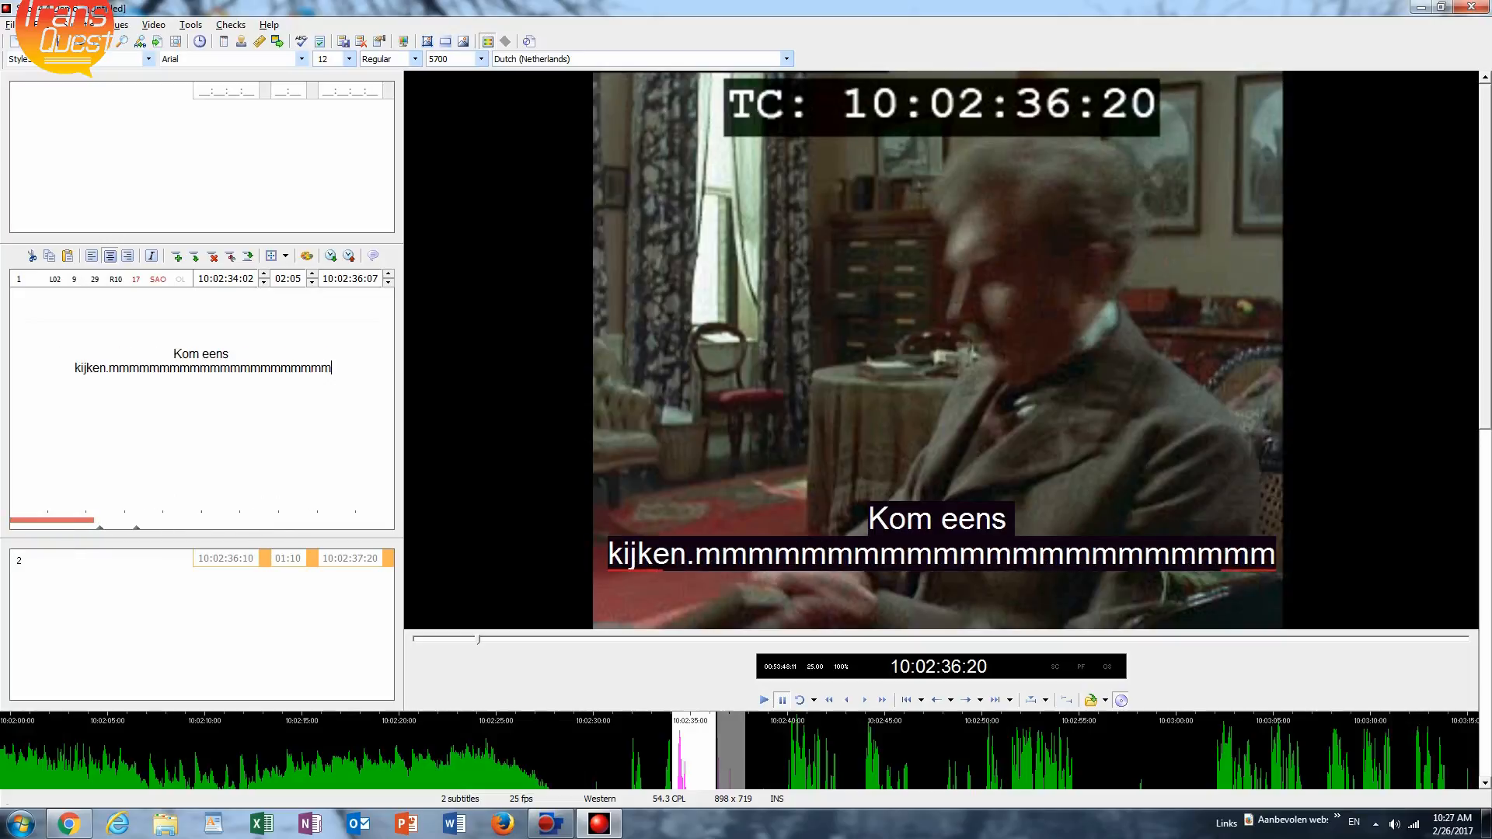
pyautogui.write('m')
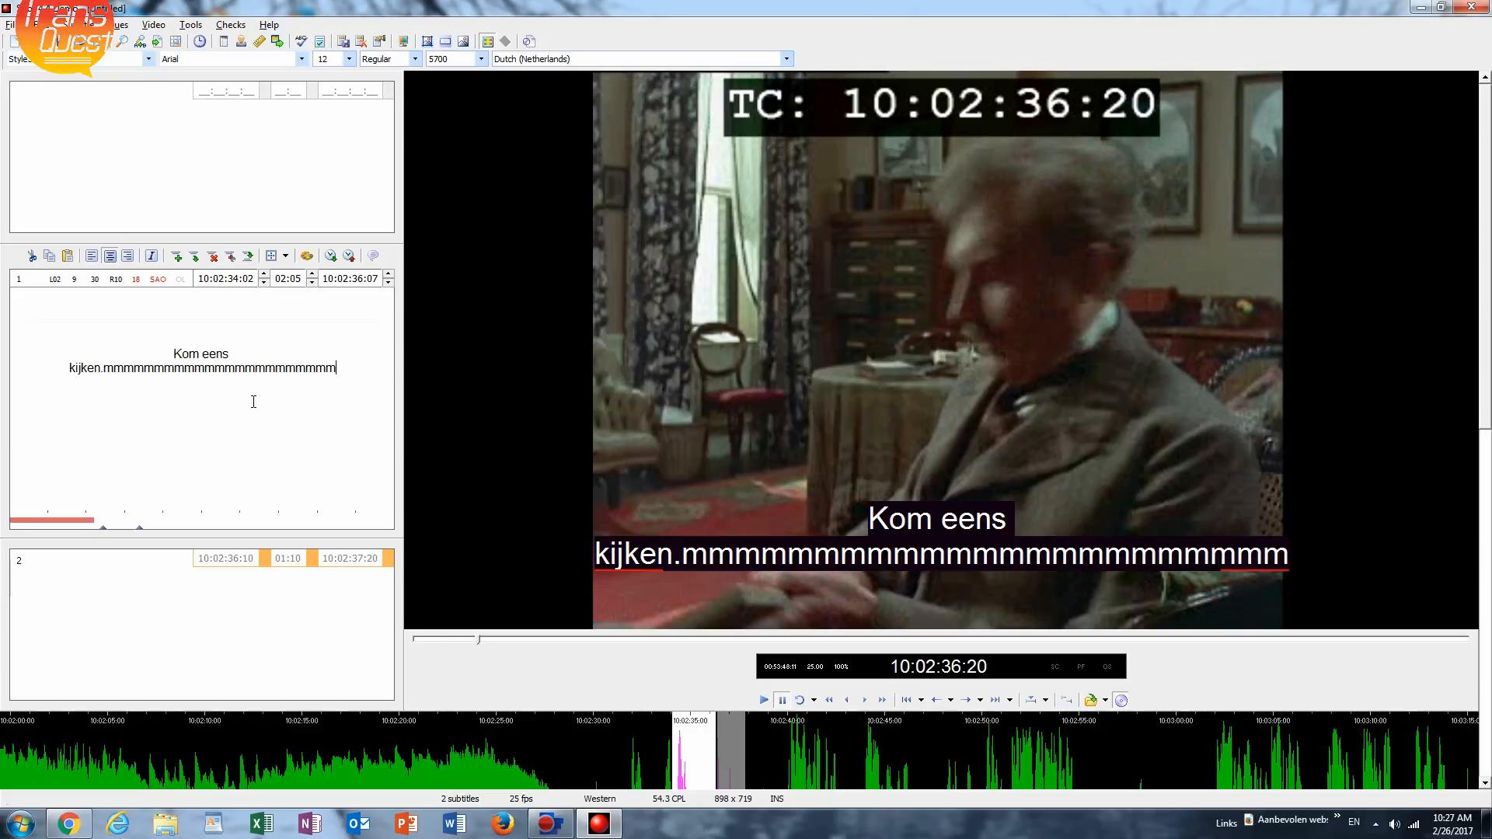
pyautogui.press('BackSpace')
pyautogui.press('BackSpace')
pyautogui.press('BackSpace')
pyautogui.press('BackSpace')
pyautogui.press('BackSpace')
pyautogui.press('BackSpace')
pyautogui.press('BackSpace')
pyautogui.press('BackSpace')
pyautogui.press('BackSpace')
pyautogui.press('BackSpace')
pyautogui.press('BackSpace')
pyautogui.press('BackSpace')
pyautogui.press('BackSpace')
pyautogui.press('BackSpace')
pyautogui.press('BackSpace')
pyautogui.press('BackSpace')
pyautogui.press('BackSpace')
pyautogui.press('BackSpace')
pyautogui.press('BackSpace')
pyautogui.press('BackSpace')
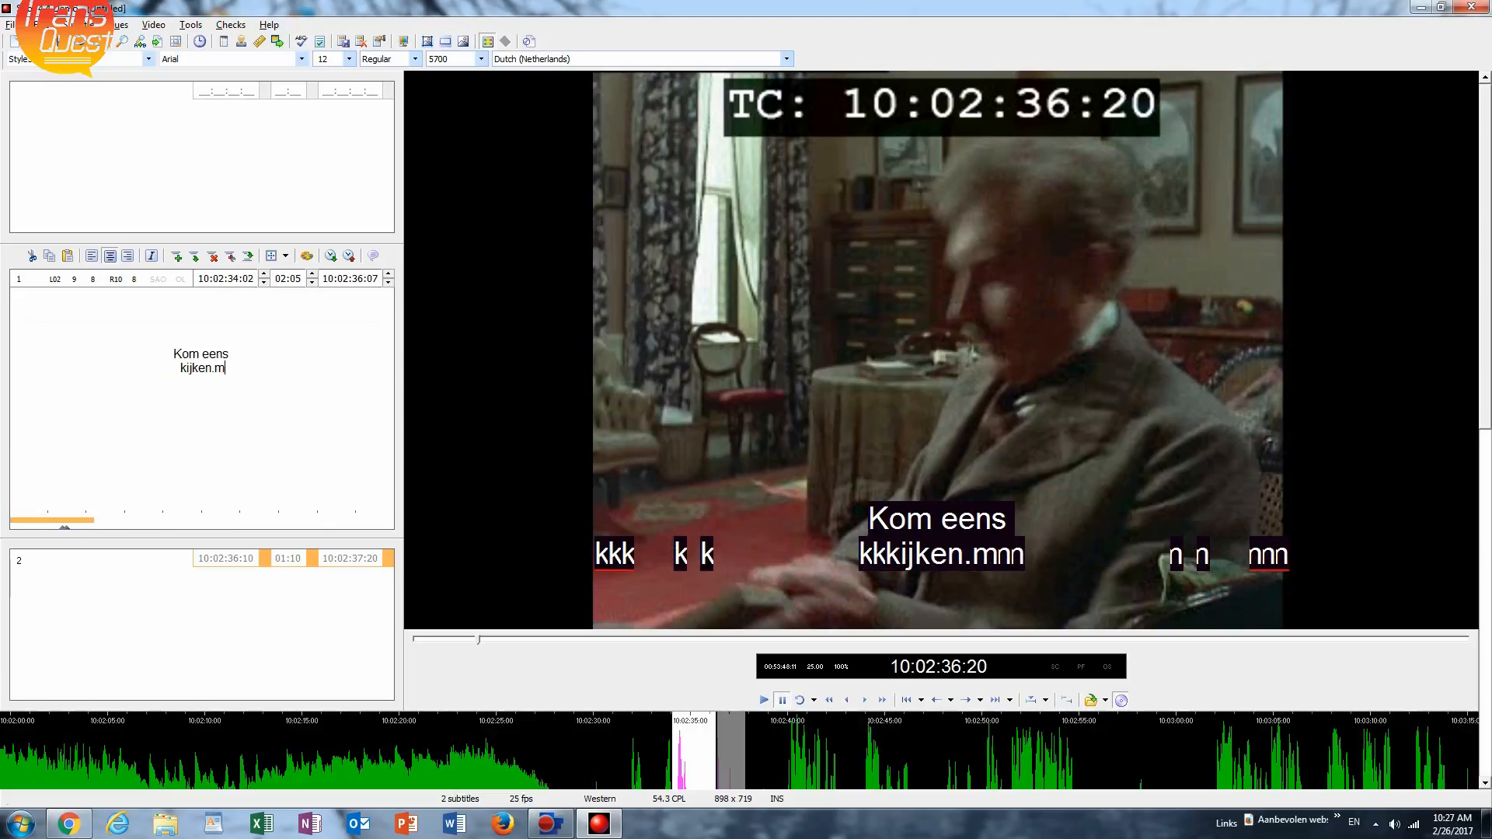
pyautogui.press('BackSpace')
pyautogui.press('BackSpace')
pyautogui.press('BackSpace')
pyautogui.press('BackSpace')
pyautogui.press('BackSpace')
pyautogui.press('BackSpace')
pyautogui.press('BackSpace')
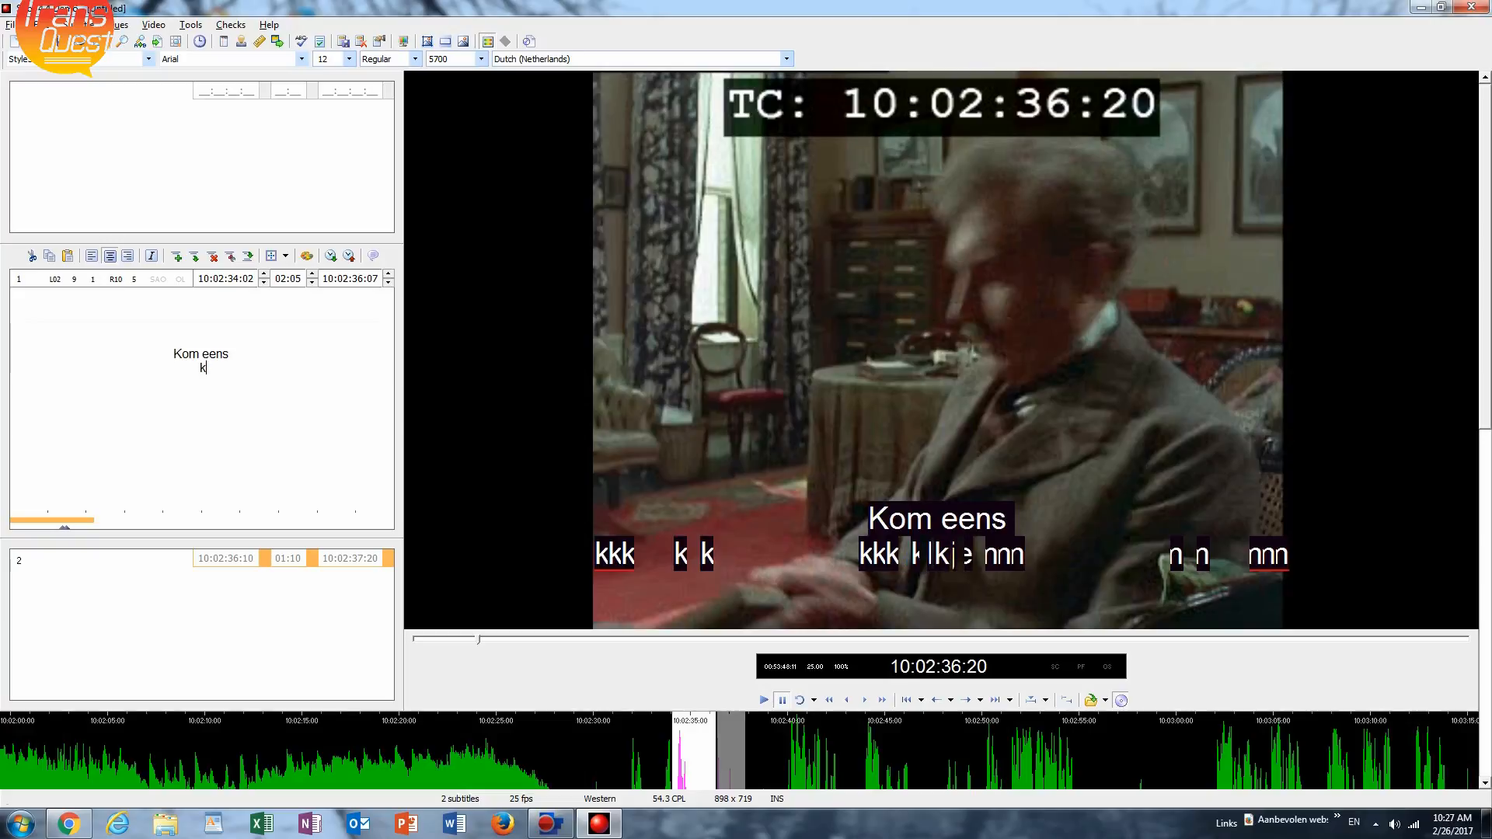
pyautogui.press('BackSpace')
pyautogui.press('BackSpace')
pyautogui.write('kijken')
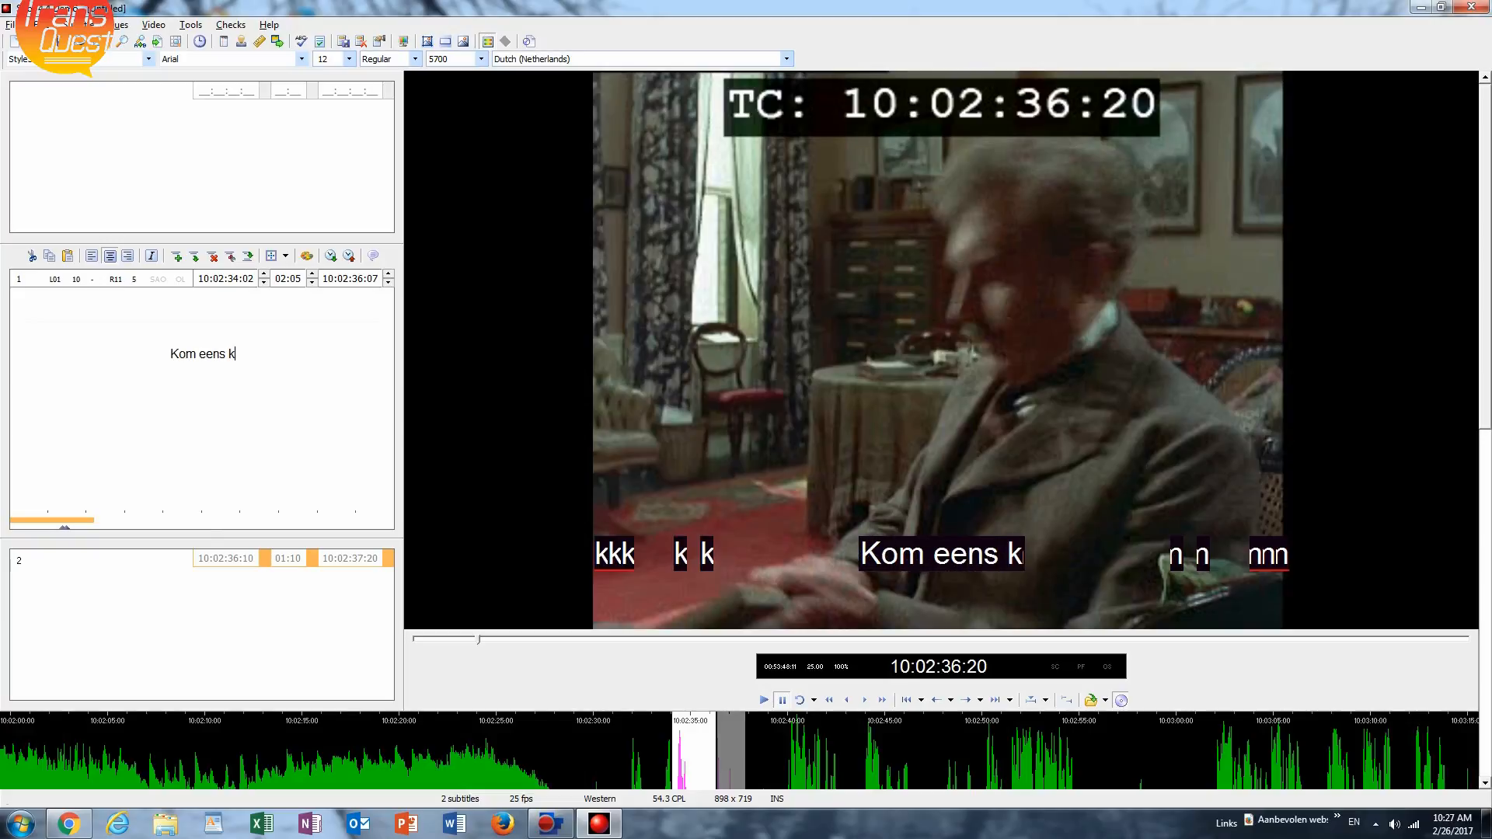
pyautogui.write('.')
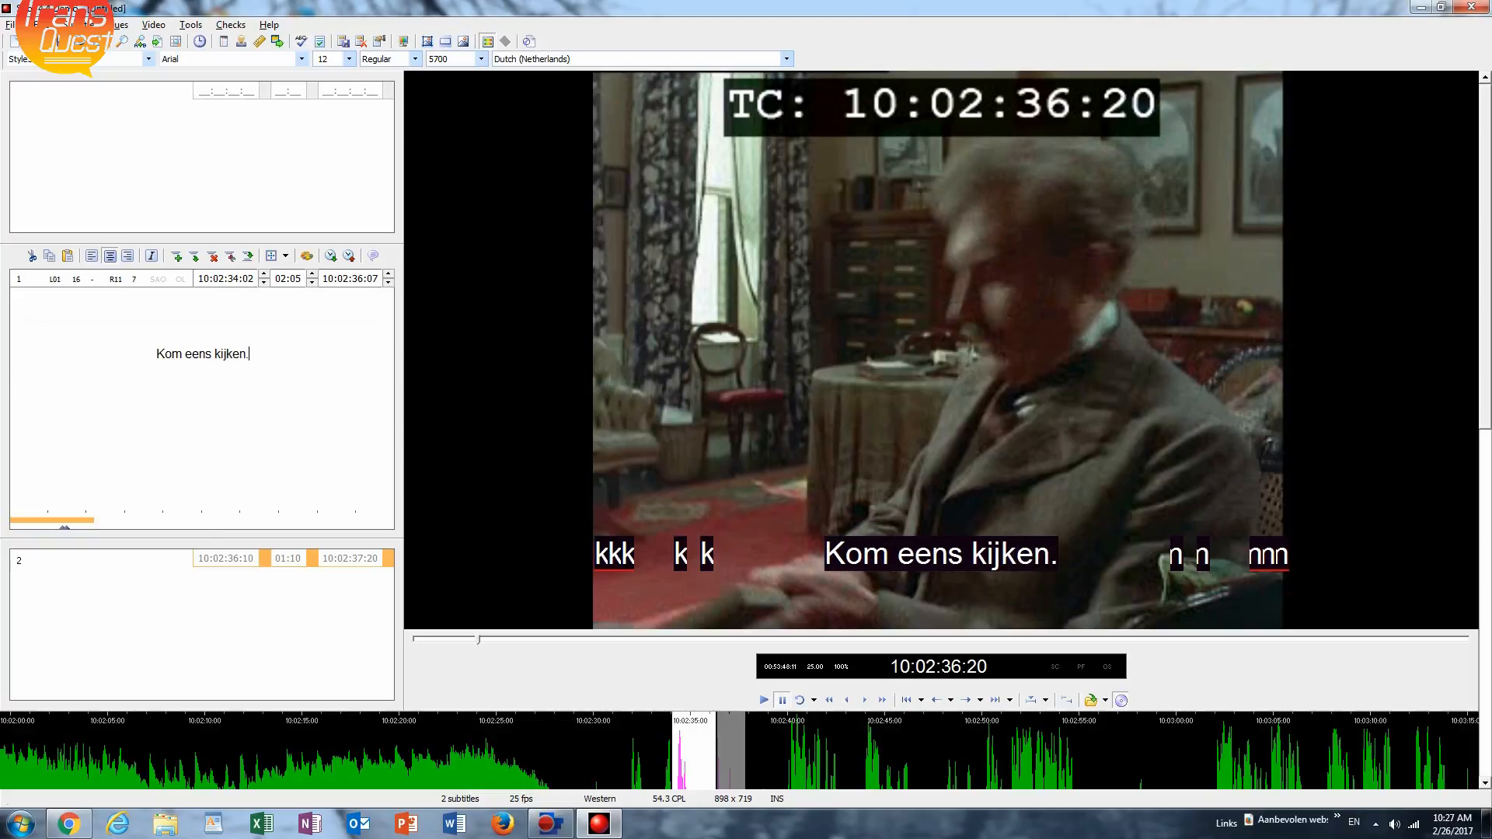
# Move on to subtitle 2, locate the start of the next spoken line and set the in-time to 10:02:39:19.
pyautogui.press('pagedown')
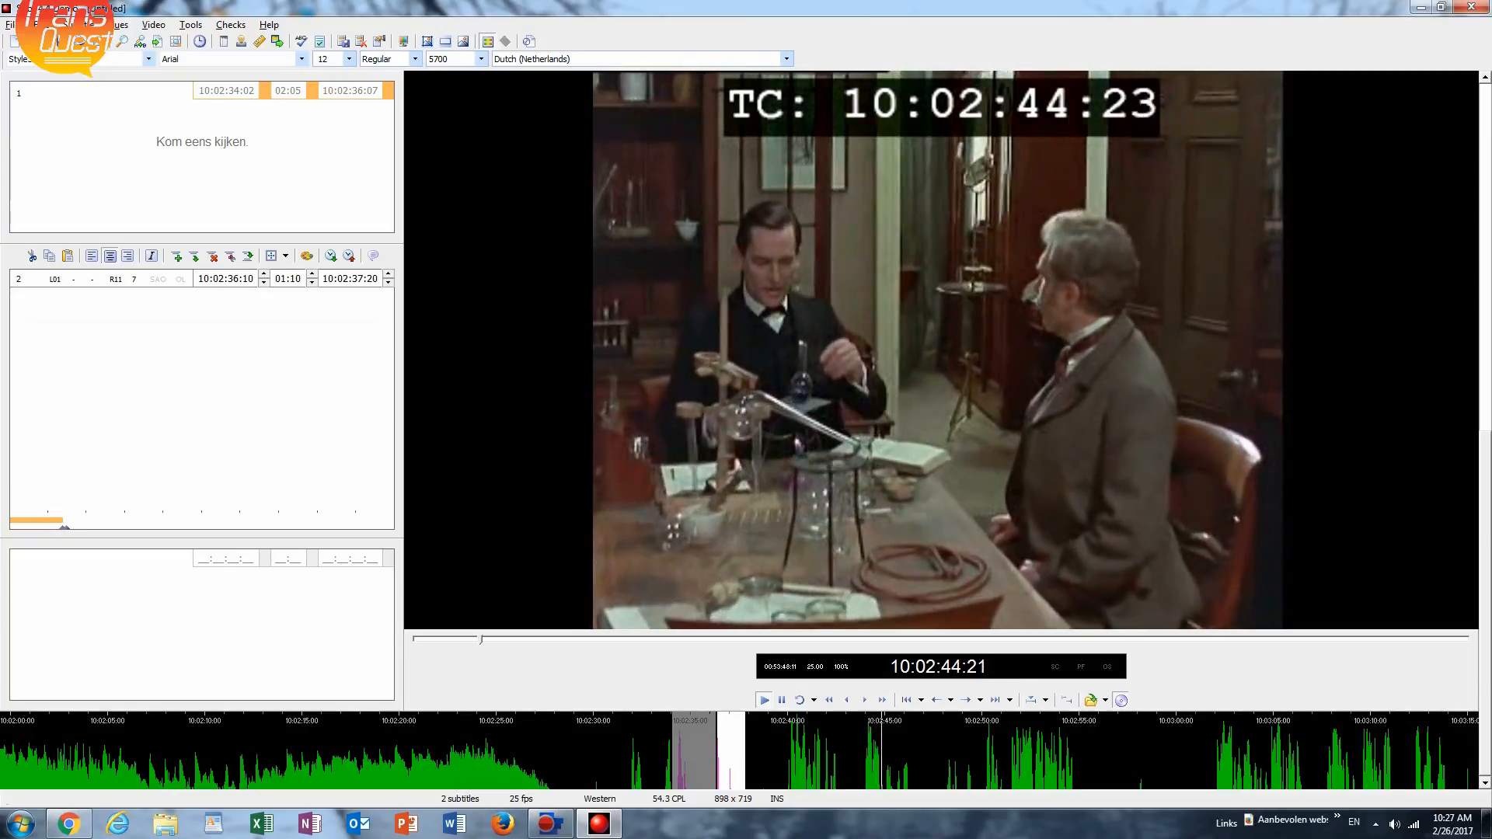
pyautogui.press('space')
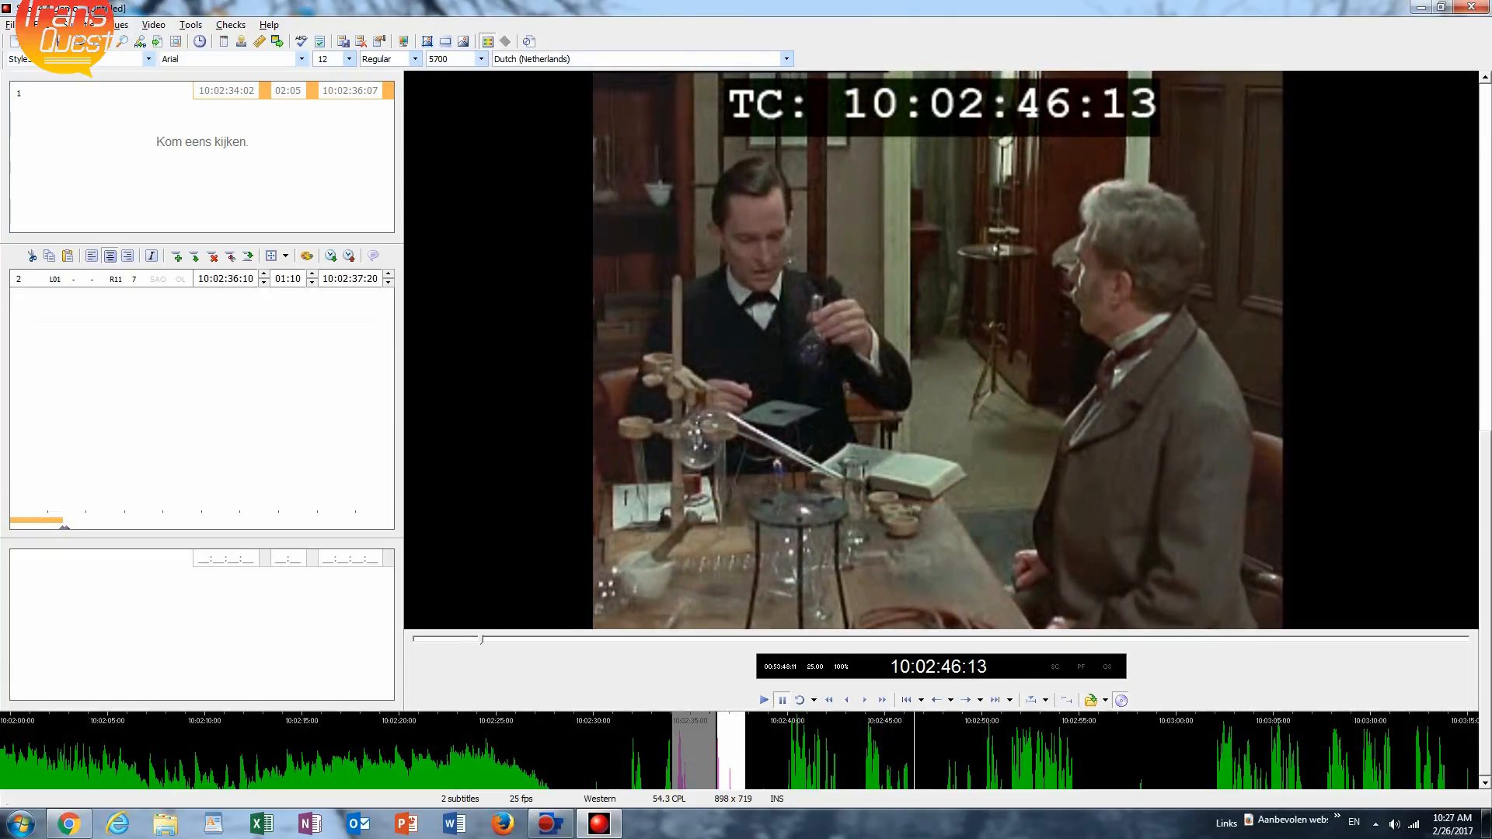
pyautogui.hotkey('alt', 'Left')
pyautogui.hotkey('alt', 'Left')
pyautogui.hotkey('alt', 'Left')
pyautogui.hotkey('alt', 'Left')
pyautogui.hotkey('alt', 'Left')
pyautogui.hotkey('alt', 'Left')
pyautogui.hotkey('alt', 'Left')
pyautogui.hotkey('alt', 'Left')
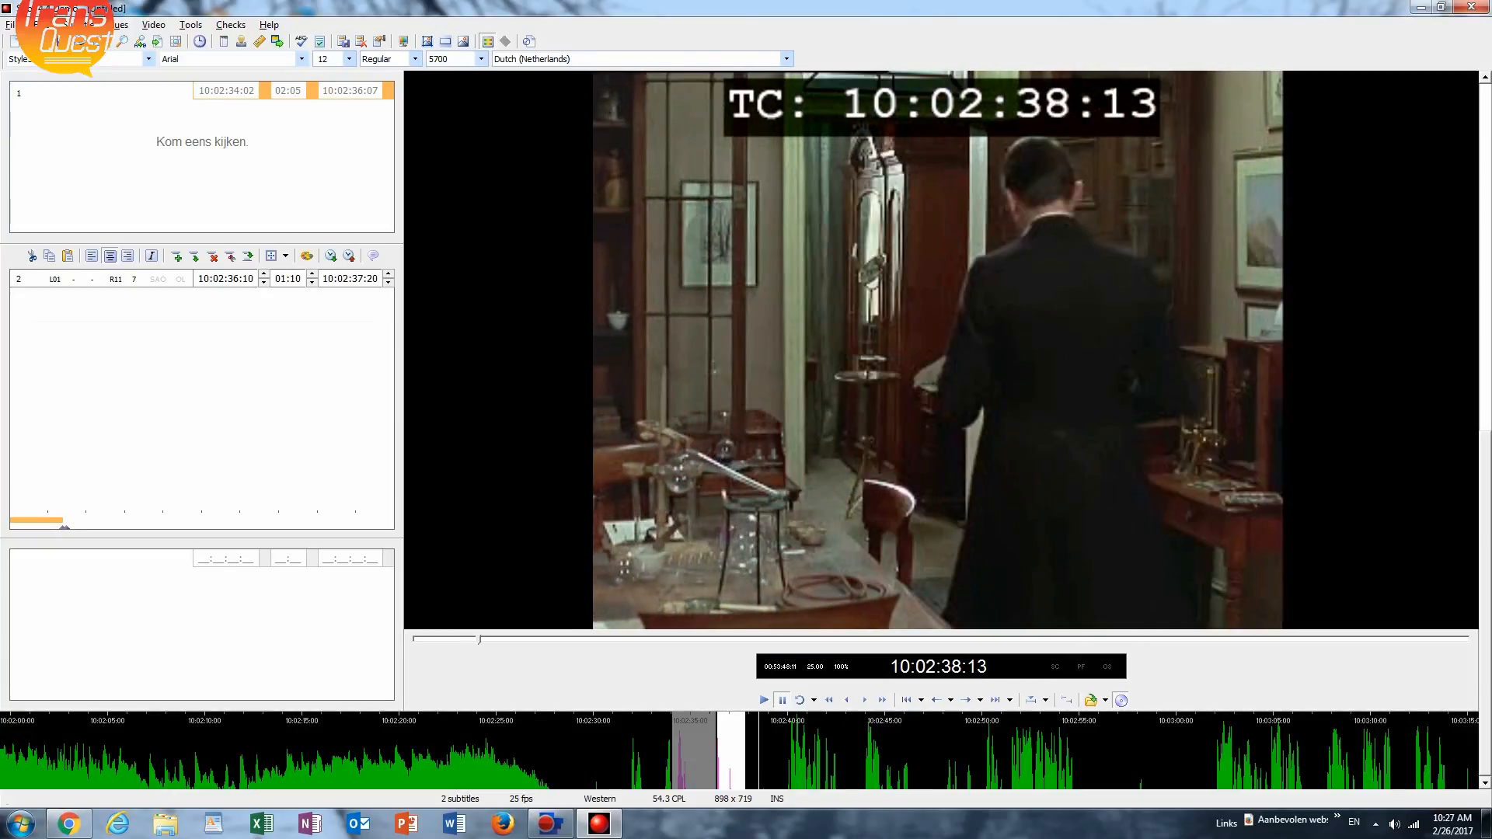
pyautogui.press('space')
pyautogui.press('space')
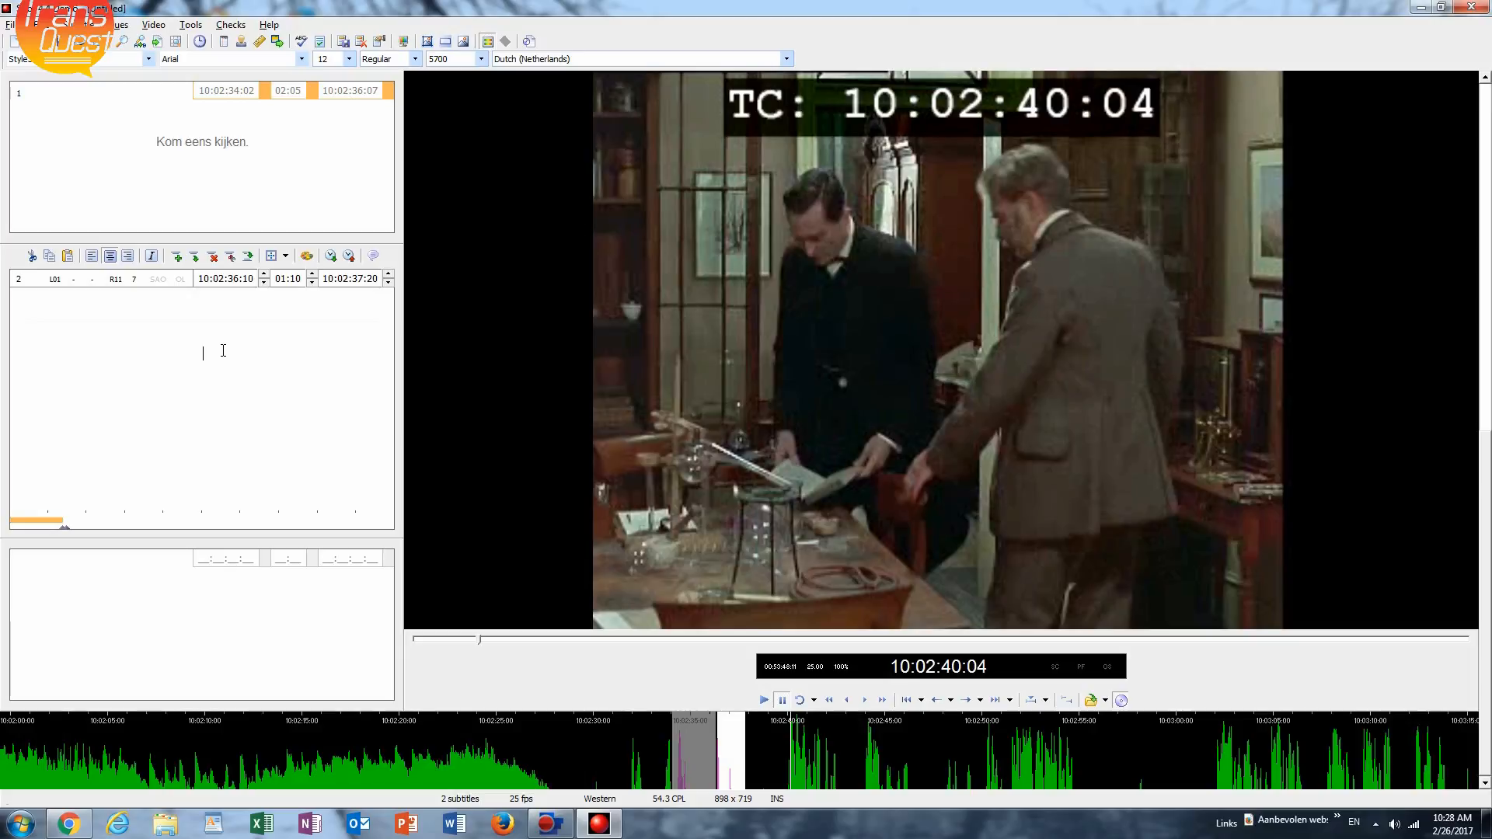
pyautogui.press('KP_Add')
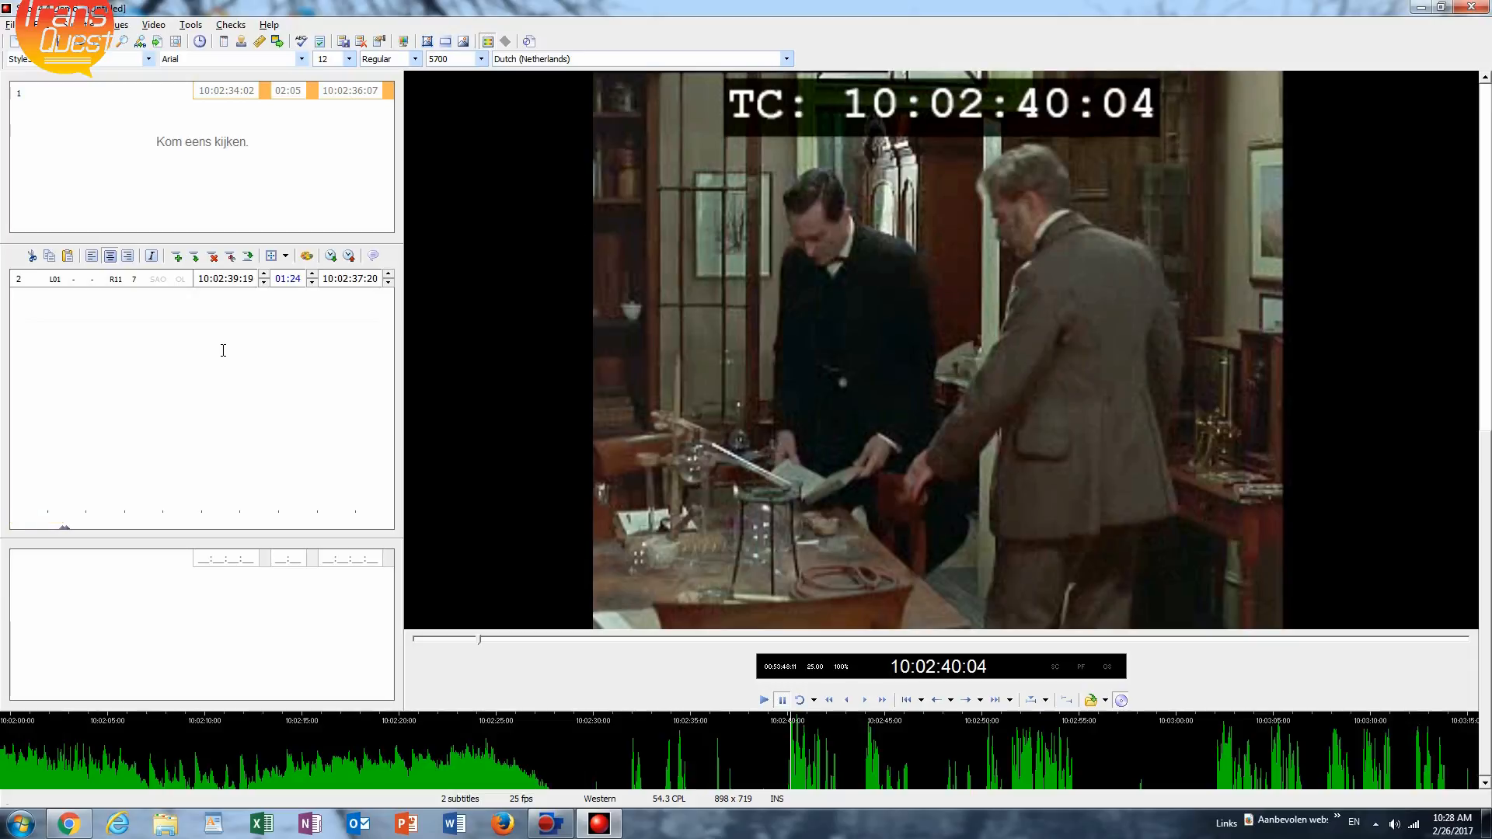
# Play to the end of the phrase, set subtitle 2's out-time to 10:02:43:16 and start subtitle 3 at 10:02:43:19.
pyautogui.press('space')
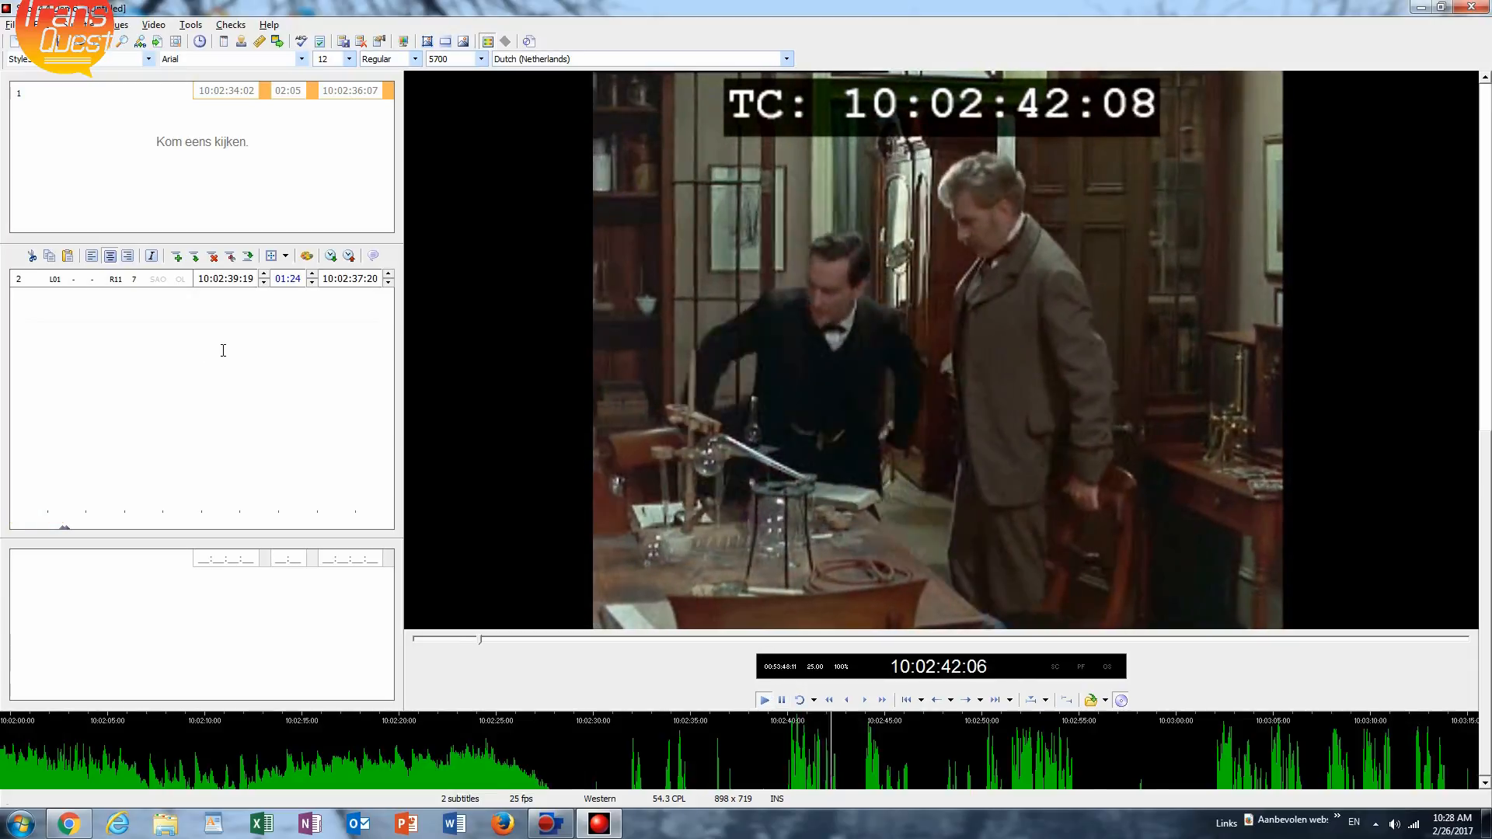
pyautogui.press('space')
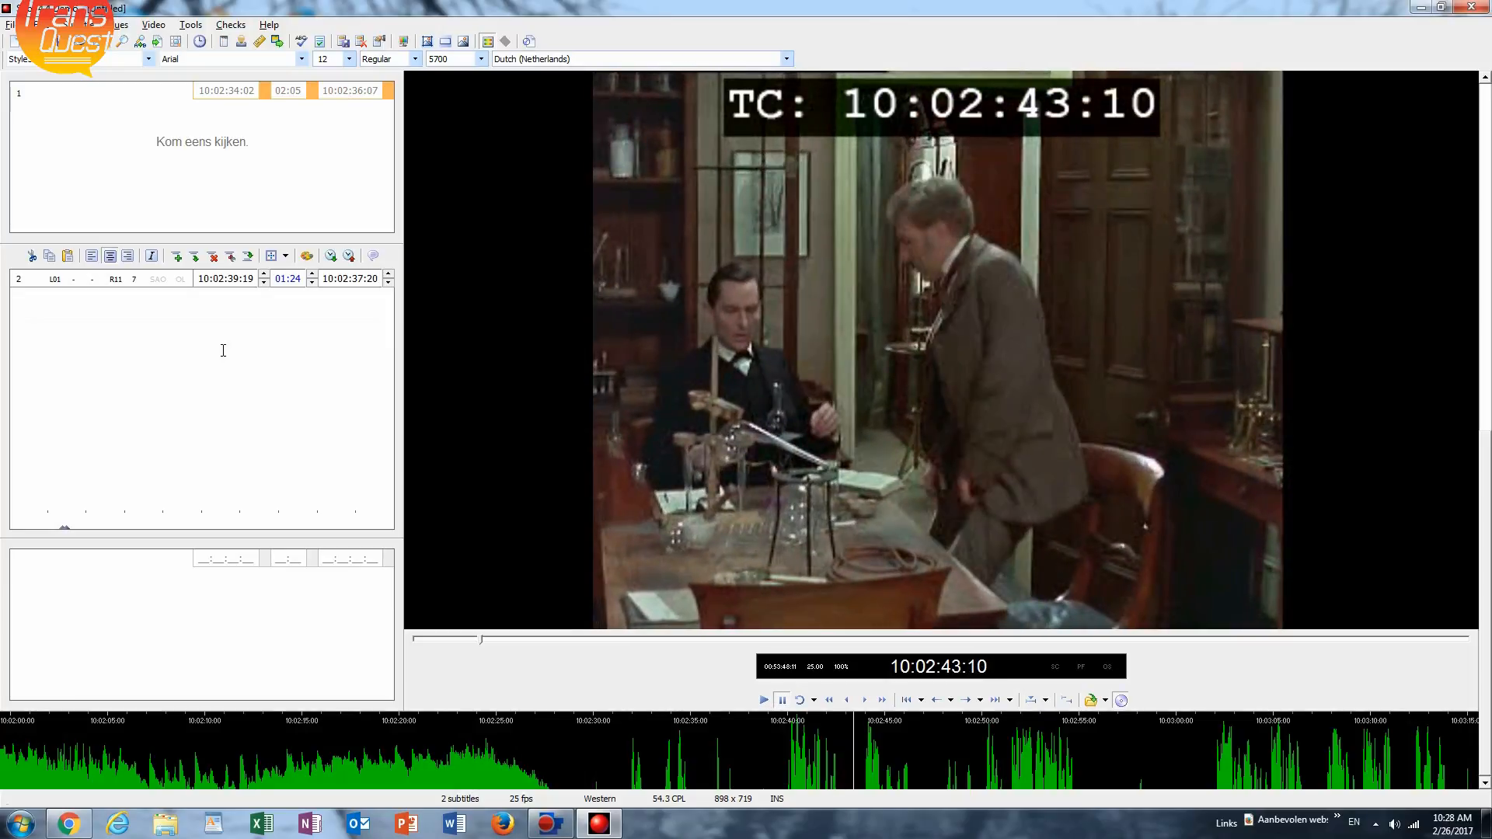
pyautogui.press('space')
pyautogui.press('space')
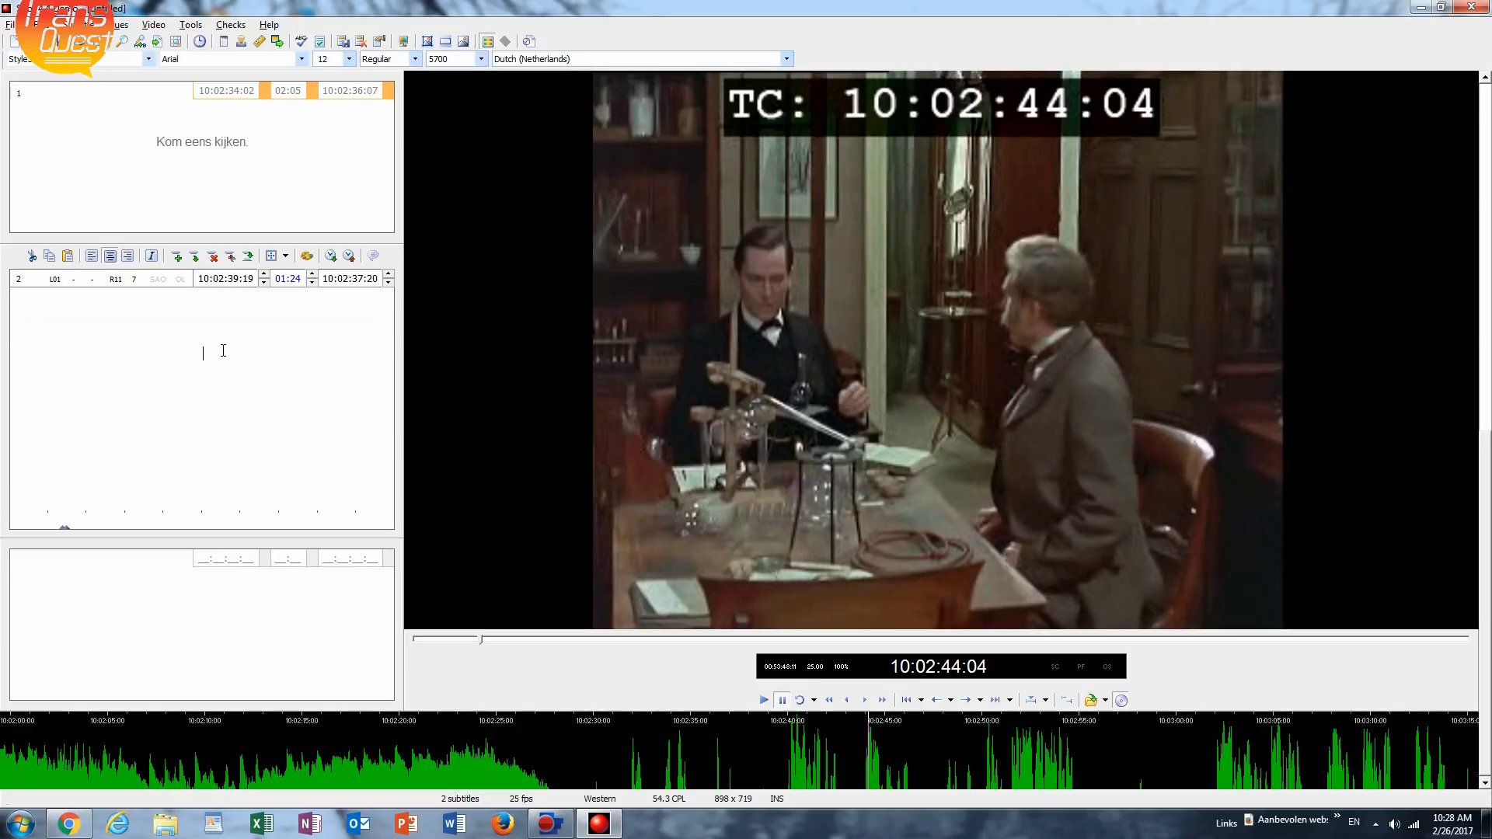
pyautogui.press('KP_Add')
# Play the next phrase, end subtitle 3 at 10:02:46:18 and add subtitle 4 after it.
pyautogui.press('space')
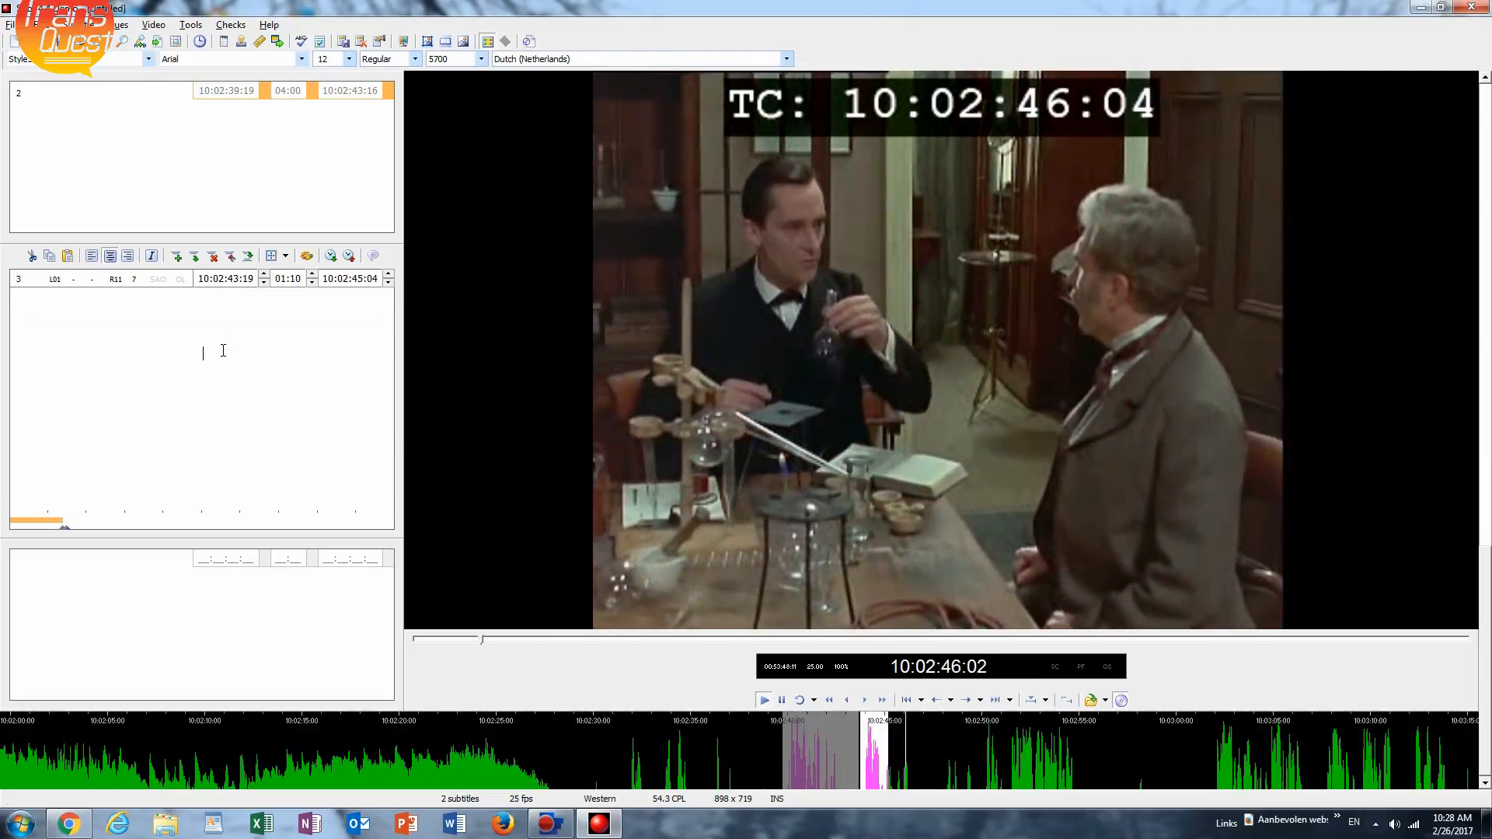
pyautogui.press('space')
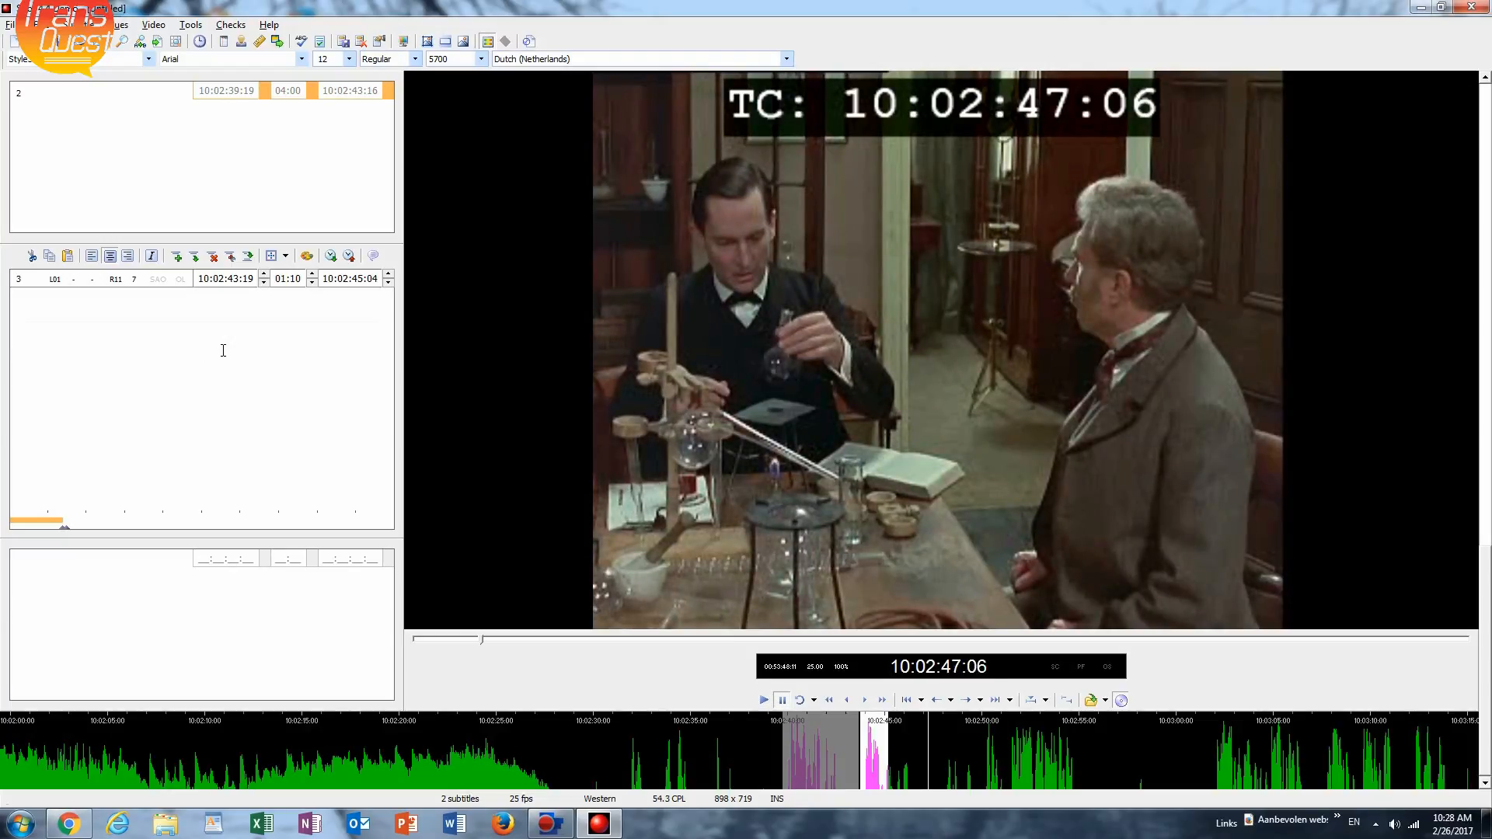
pyautogui.press('KP_Add')
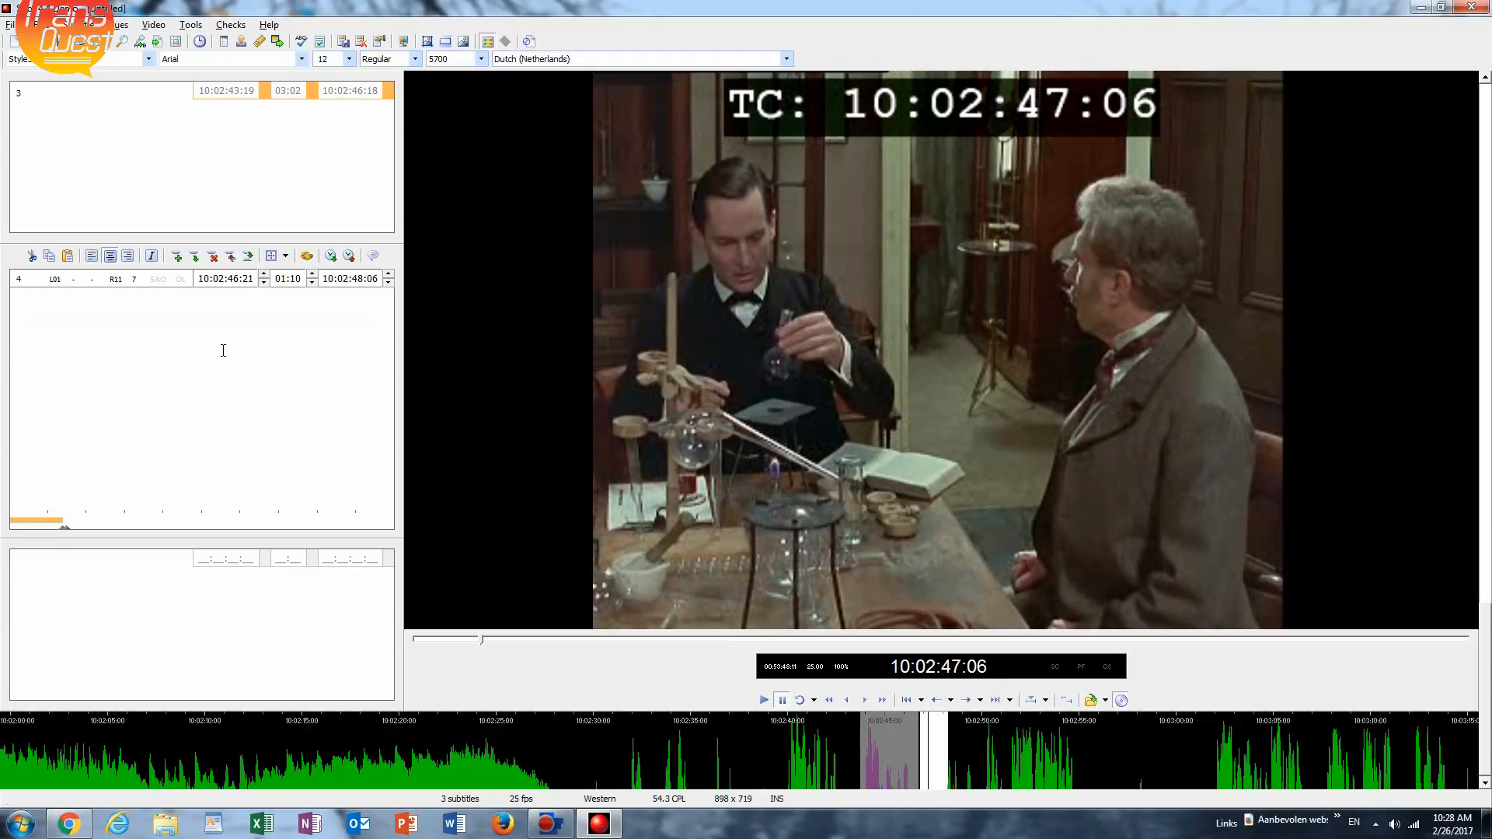
# Play to the start of the next spoken line and set subtitle 4's in-time to 10:02:47:23.
pyautogui.press('space')
pyautogui.press('space')
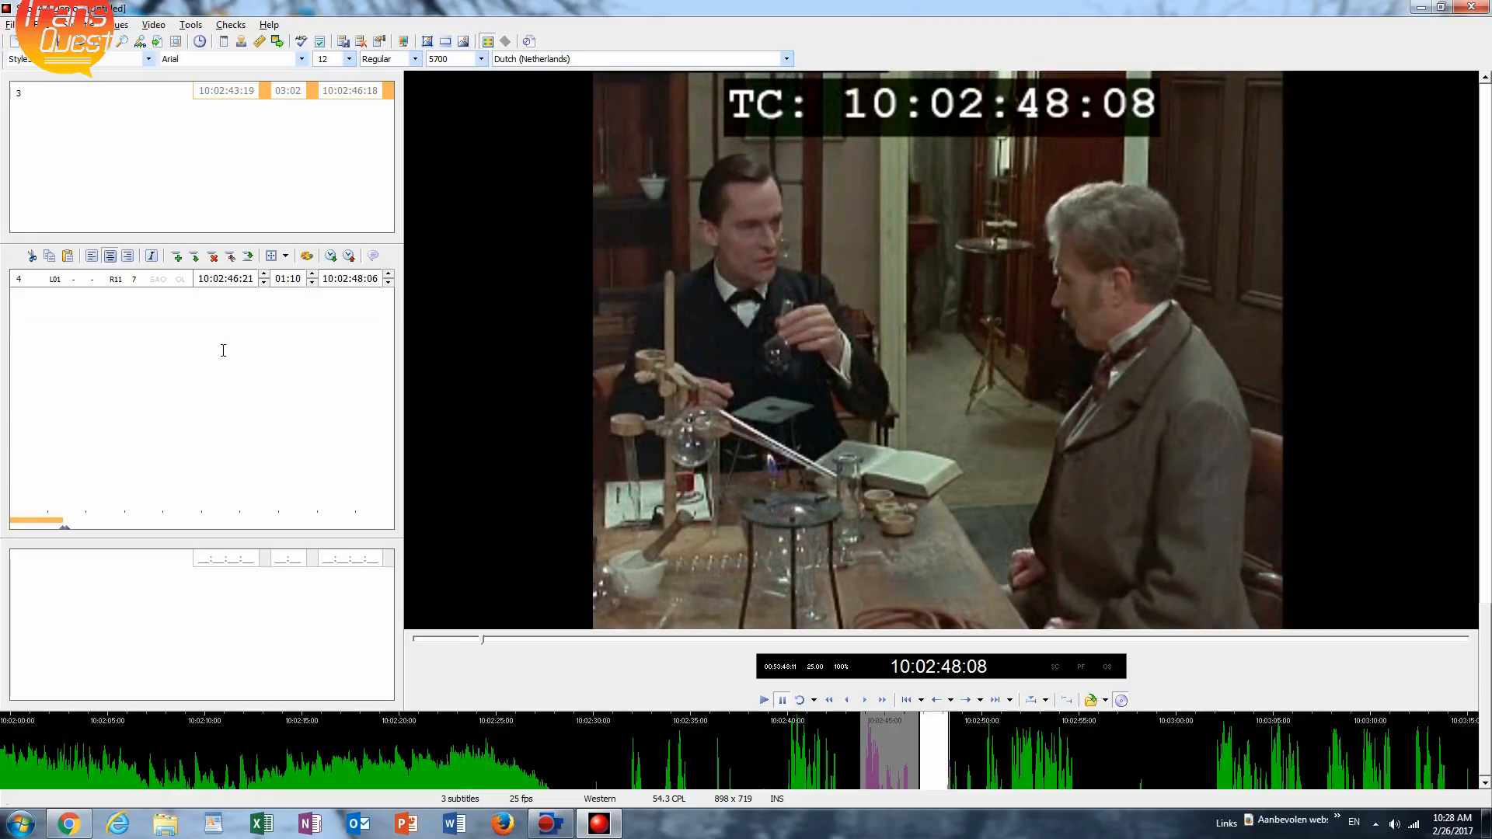
pyautogui.press('KP_Add')
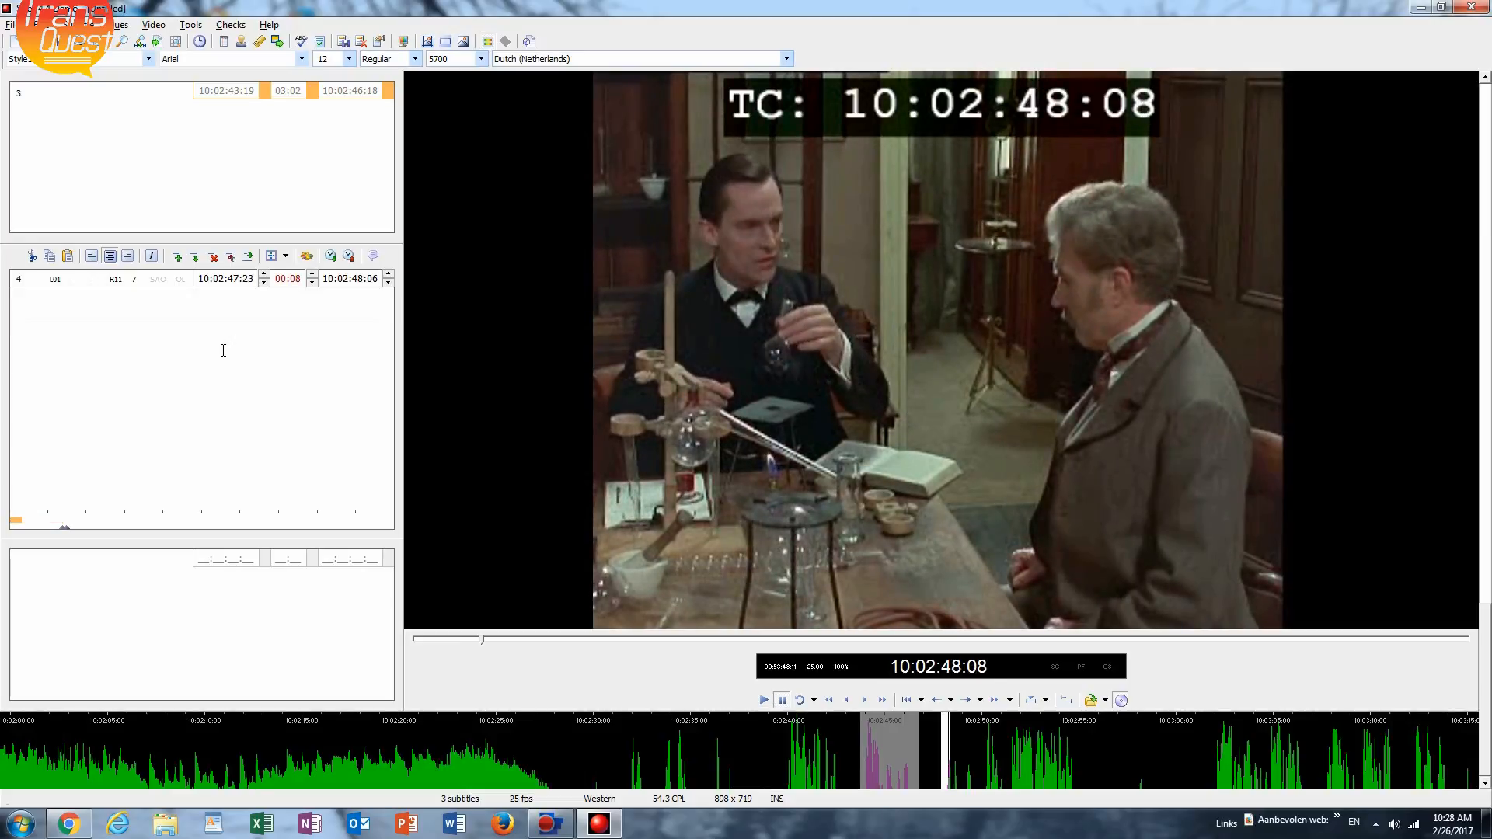
# End subtitle 4 at 10:02:49:20 and cue subtitle 5 from 10:02:49:23 to 10:02:55:17.
pyautogui.press('space')
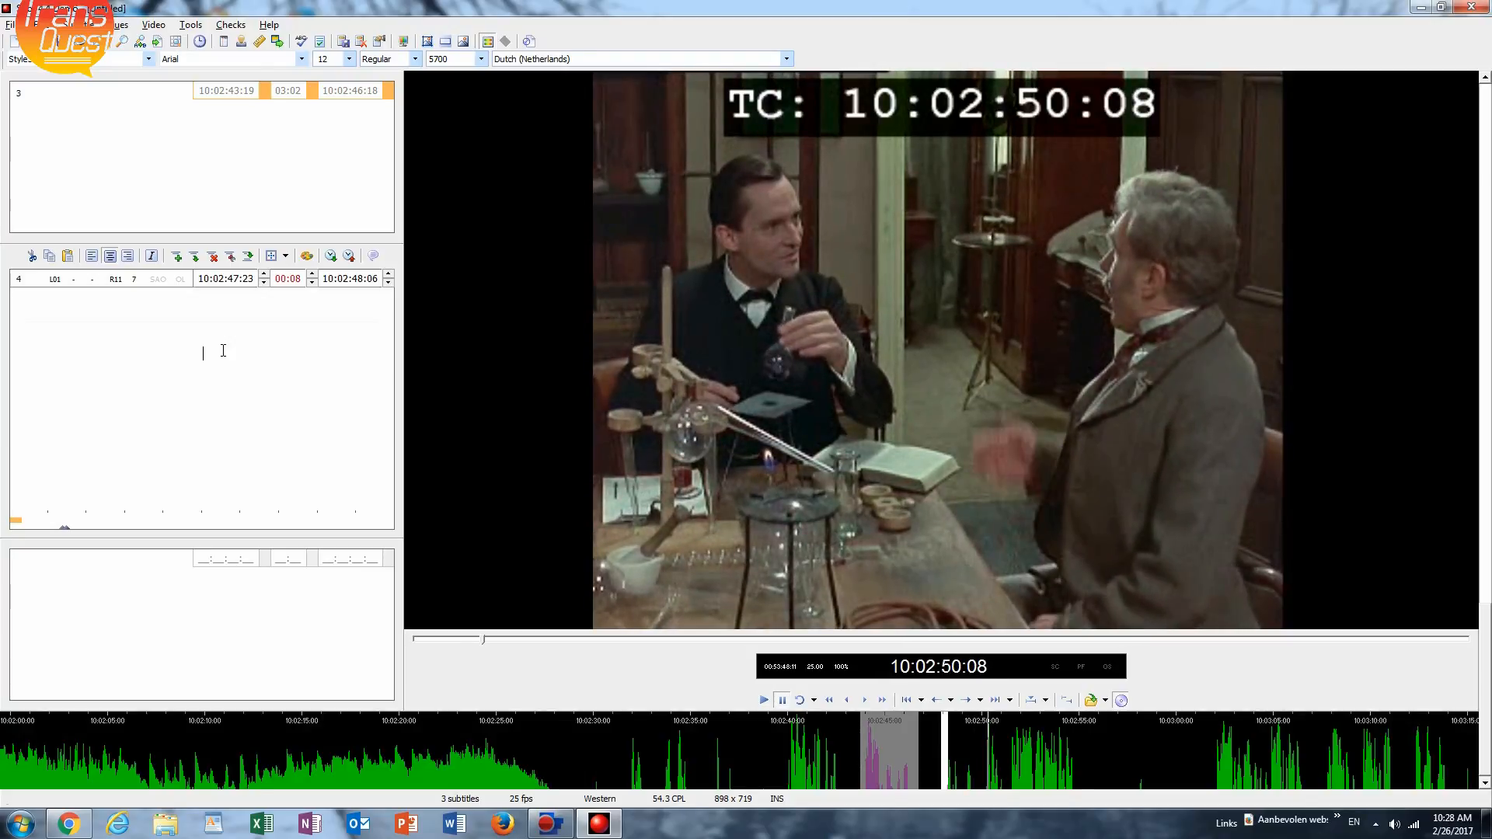
pyautogui.press('KP_Subtract')
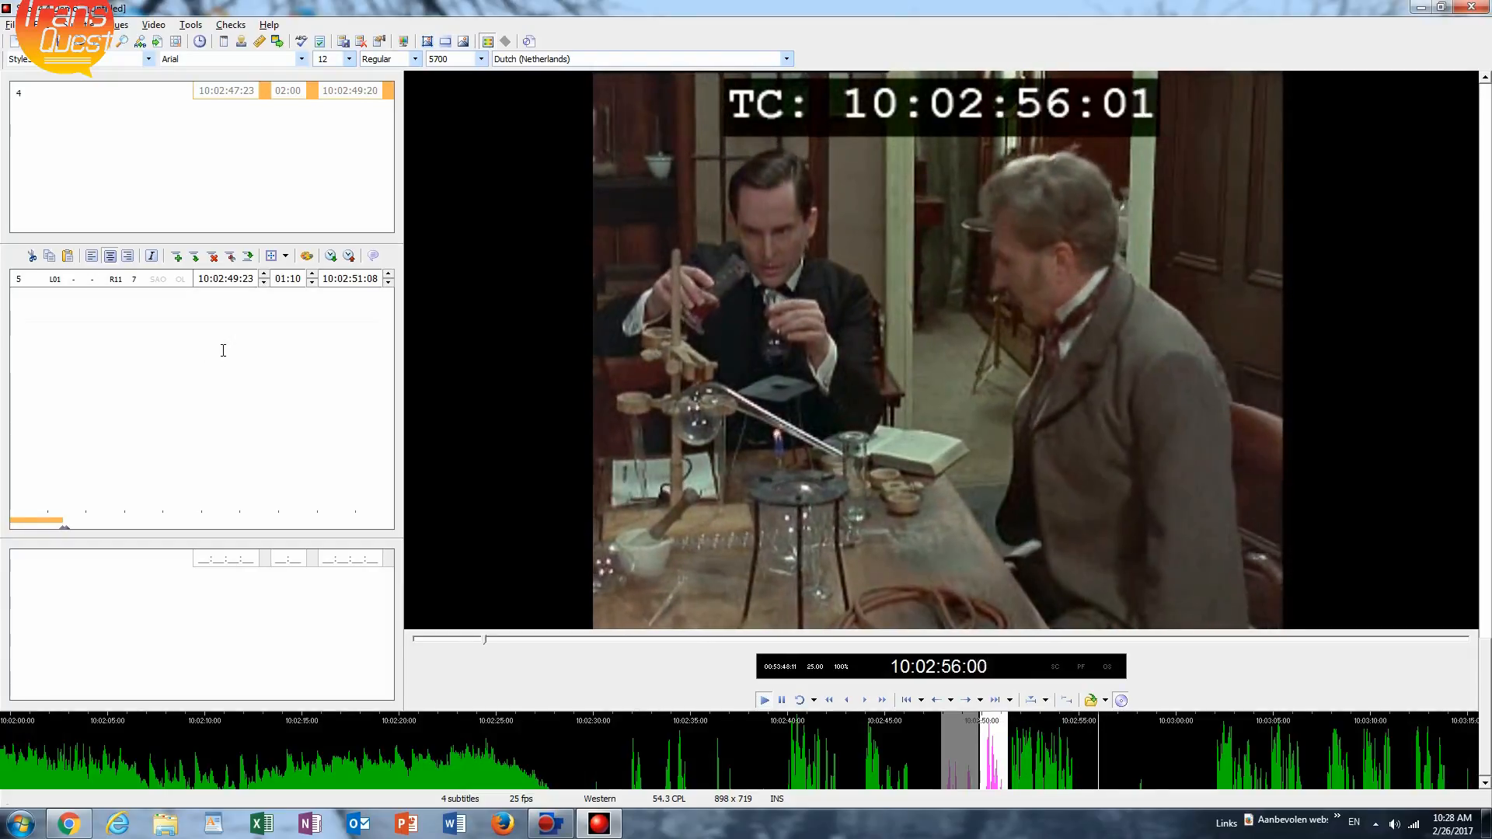
pyautogui.press('Escape')
pyautogui.press('KP_Add')
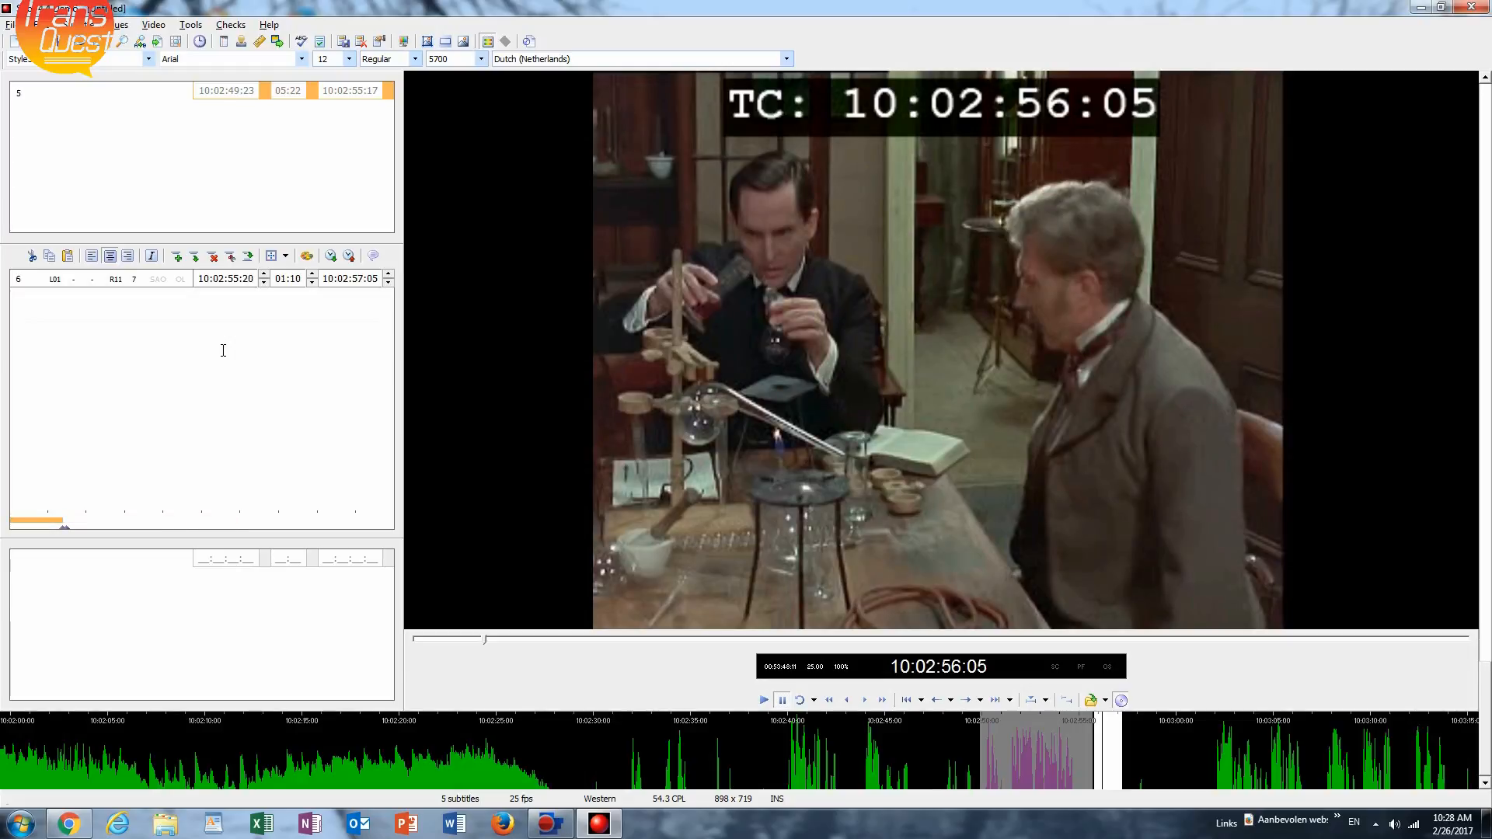
# Return to the empty subtitle 2 and replay its spoken line from the in-time.
pyautogui.press('pageup')
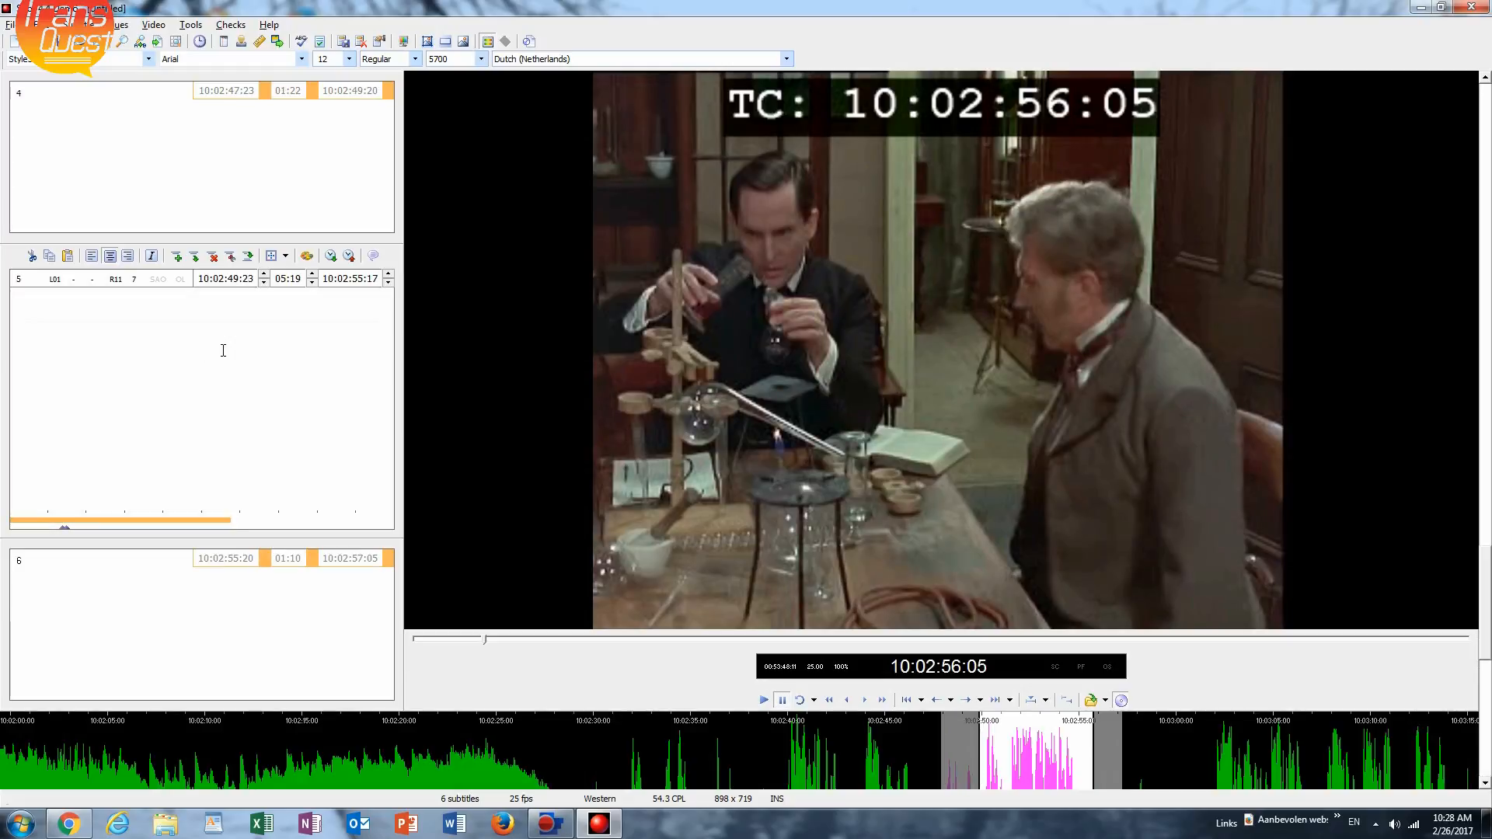
pyautogui.press('pageup')
pyautogui.press('pageup')
pyautogui.press('pageup')
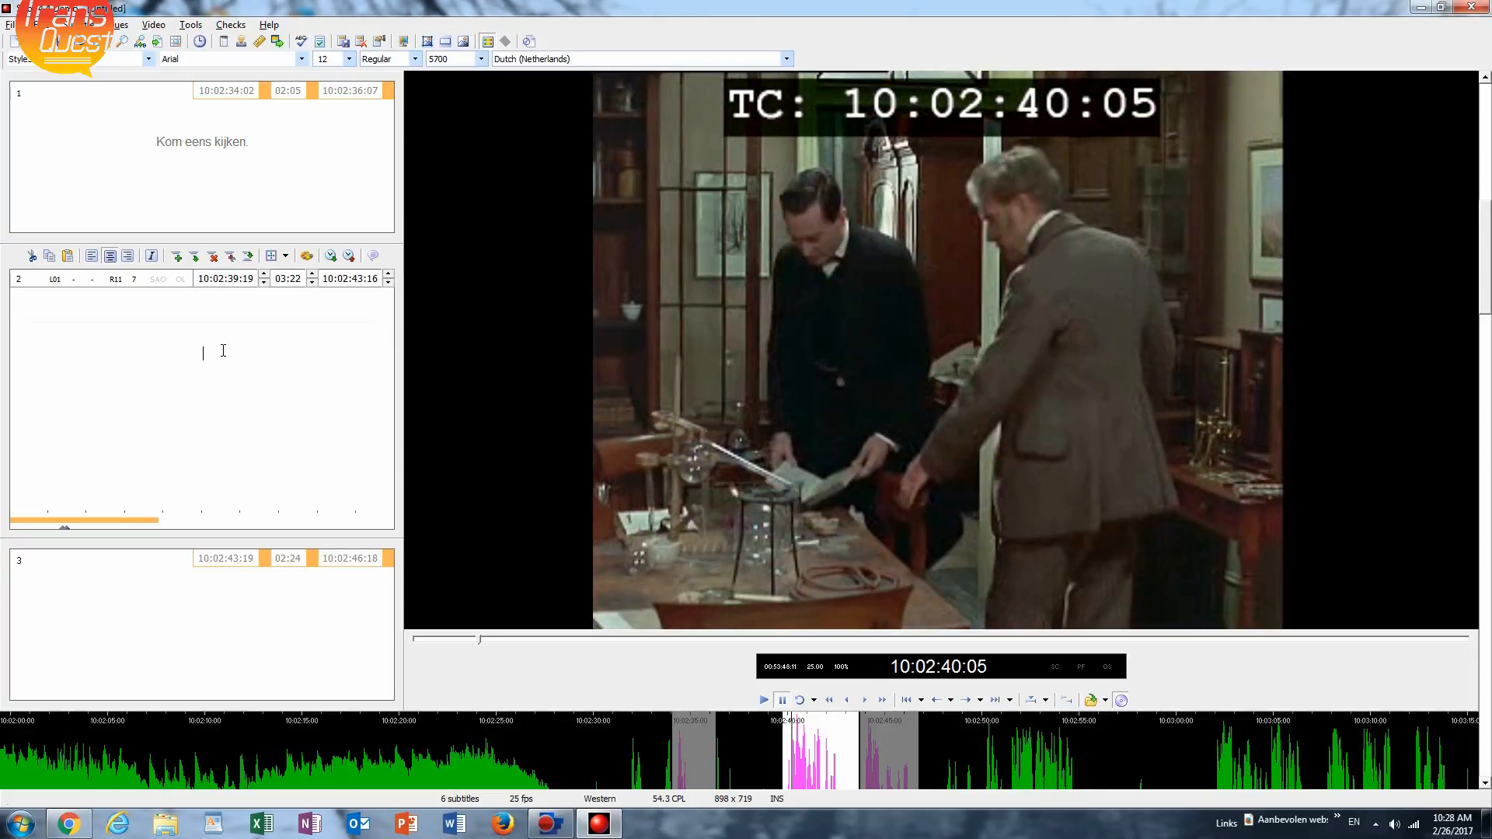
pyautogui.hotkey('ctrl', 'Left')
pyautogui.hotkey('ctrl', 'space')
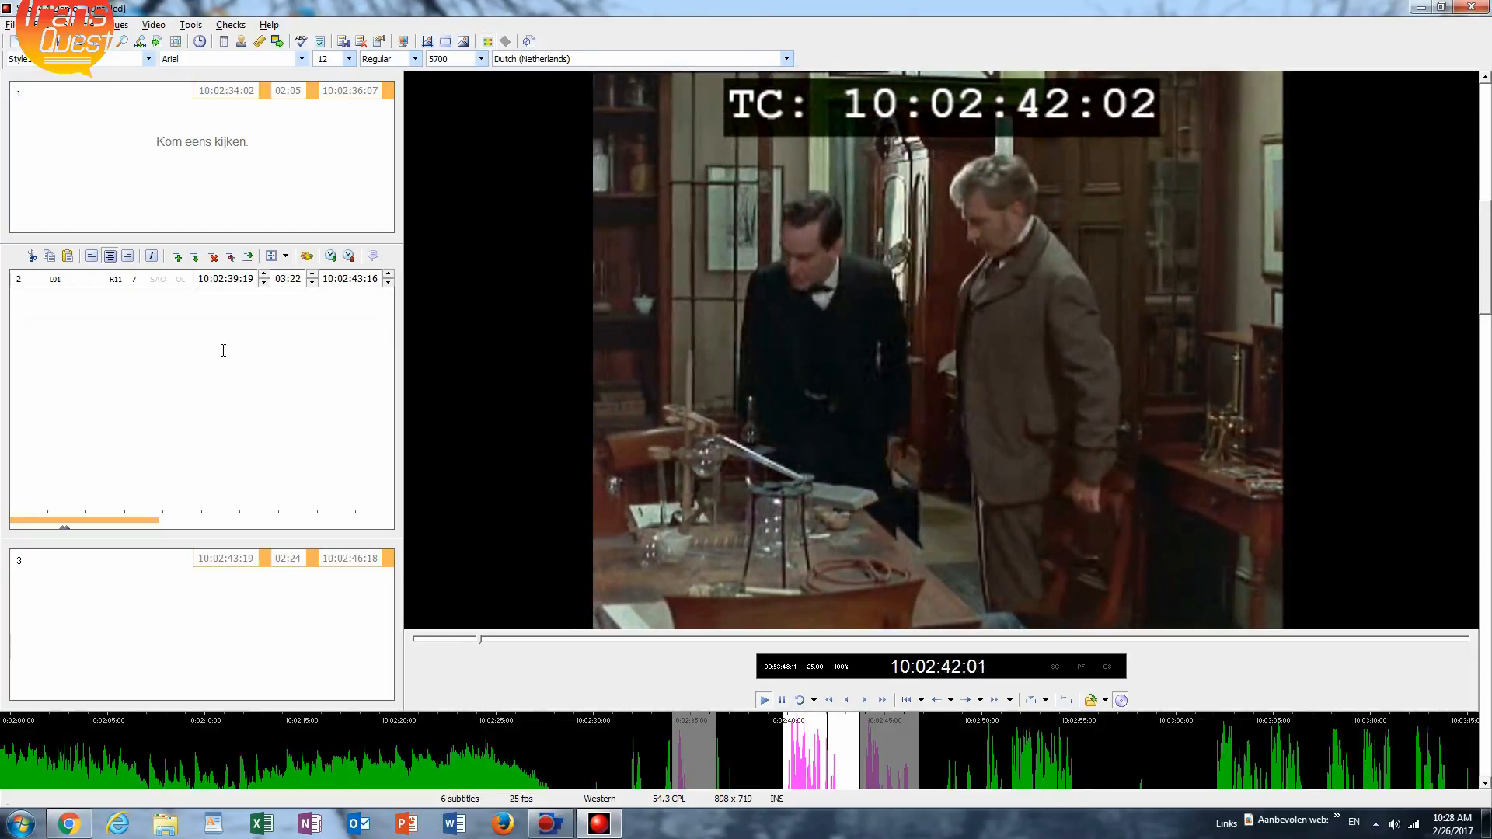
pyautogui.hotkey('ctrl', 'space')
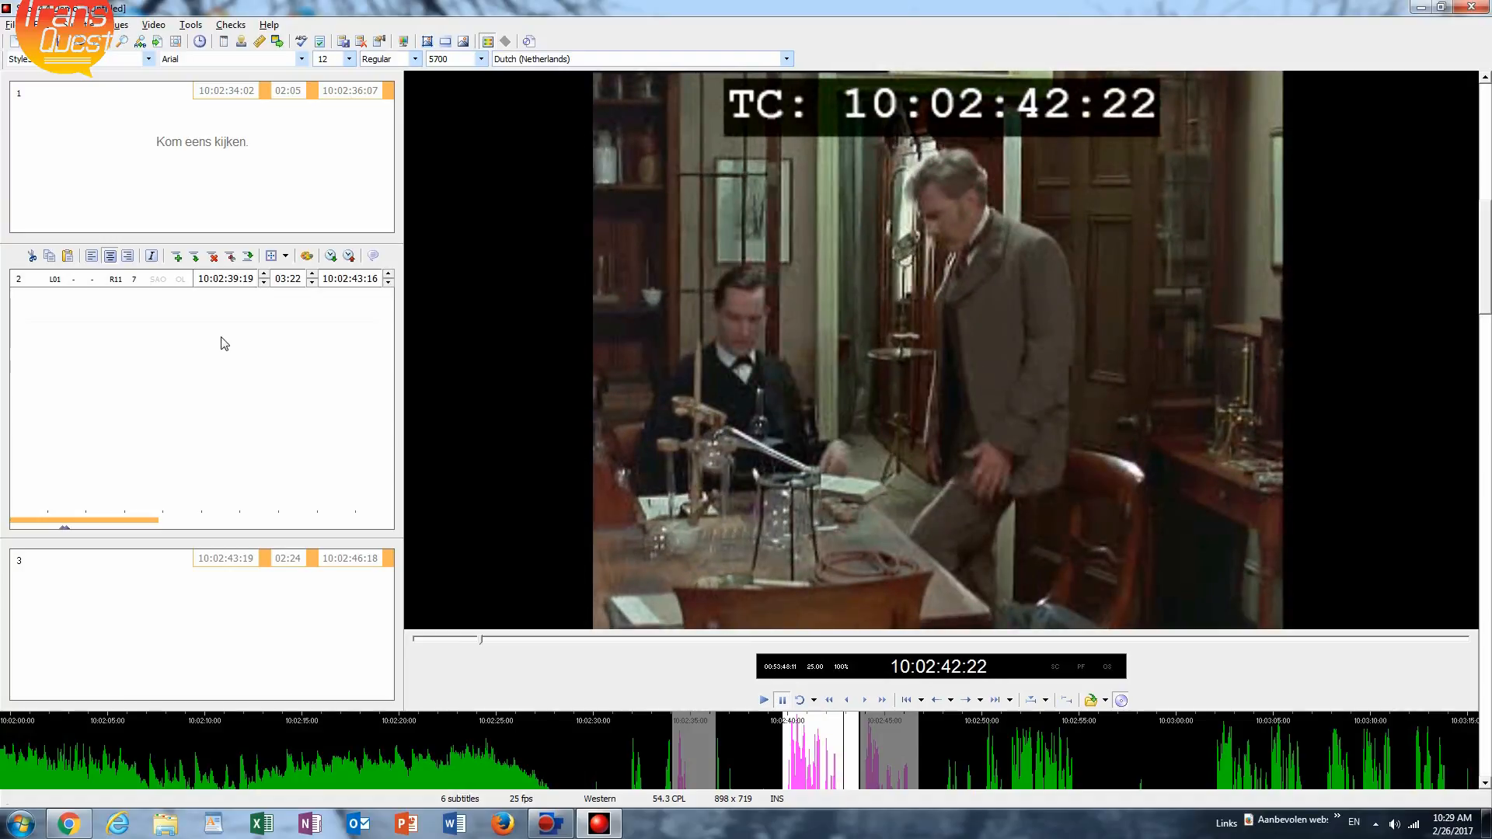
# Enter subtitle 2's text on two lines: "De chemische reactie die" and "je nu gaat zien...".
pyautogui.write('De c')
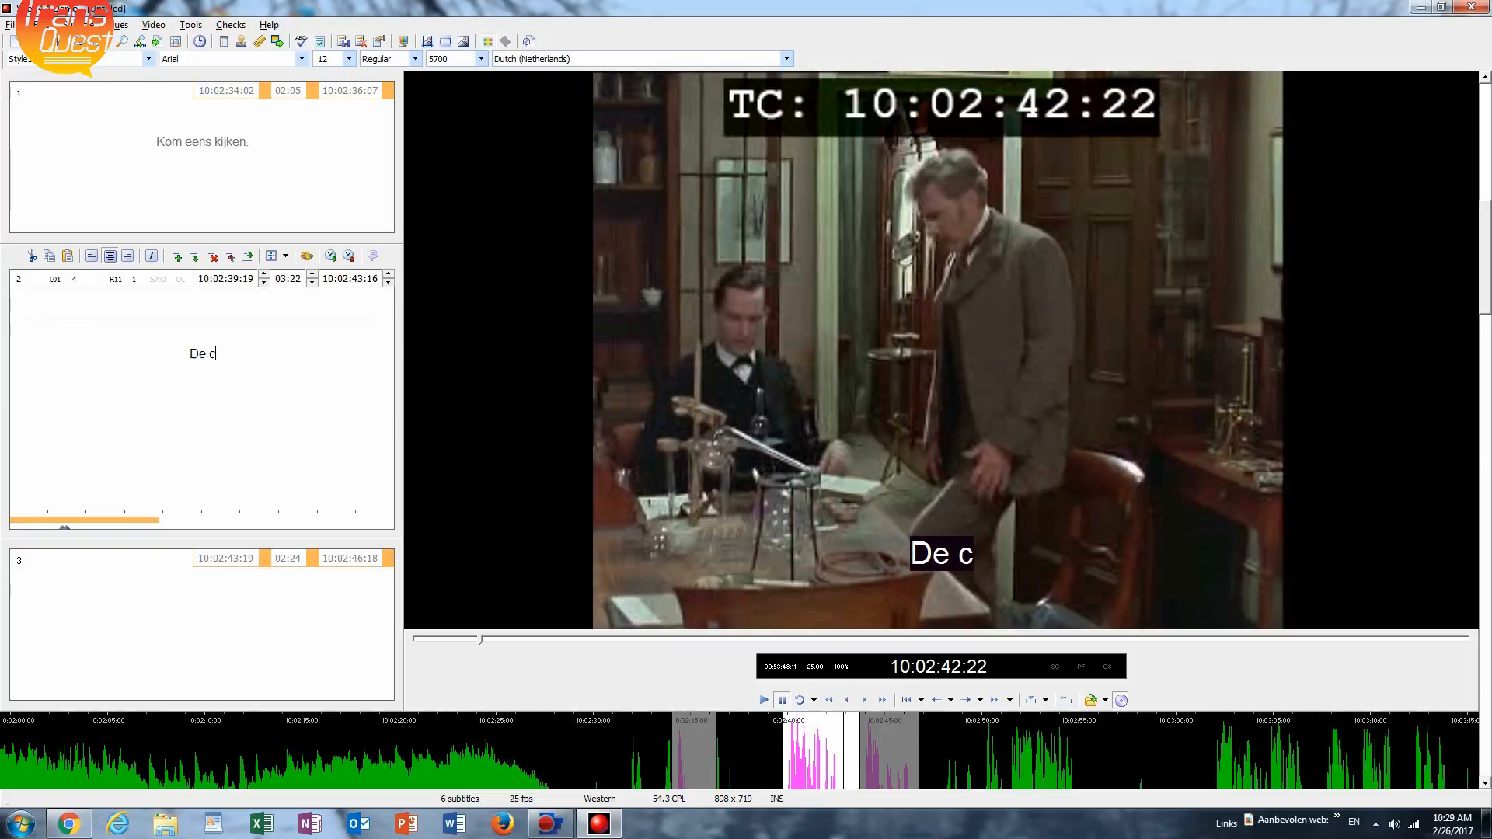
pyautogui.write('hemisch')
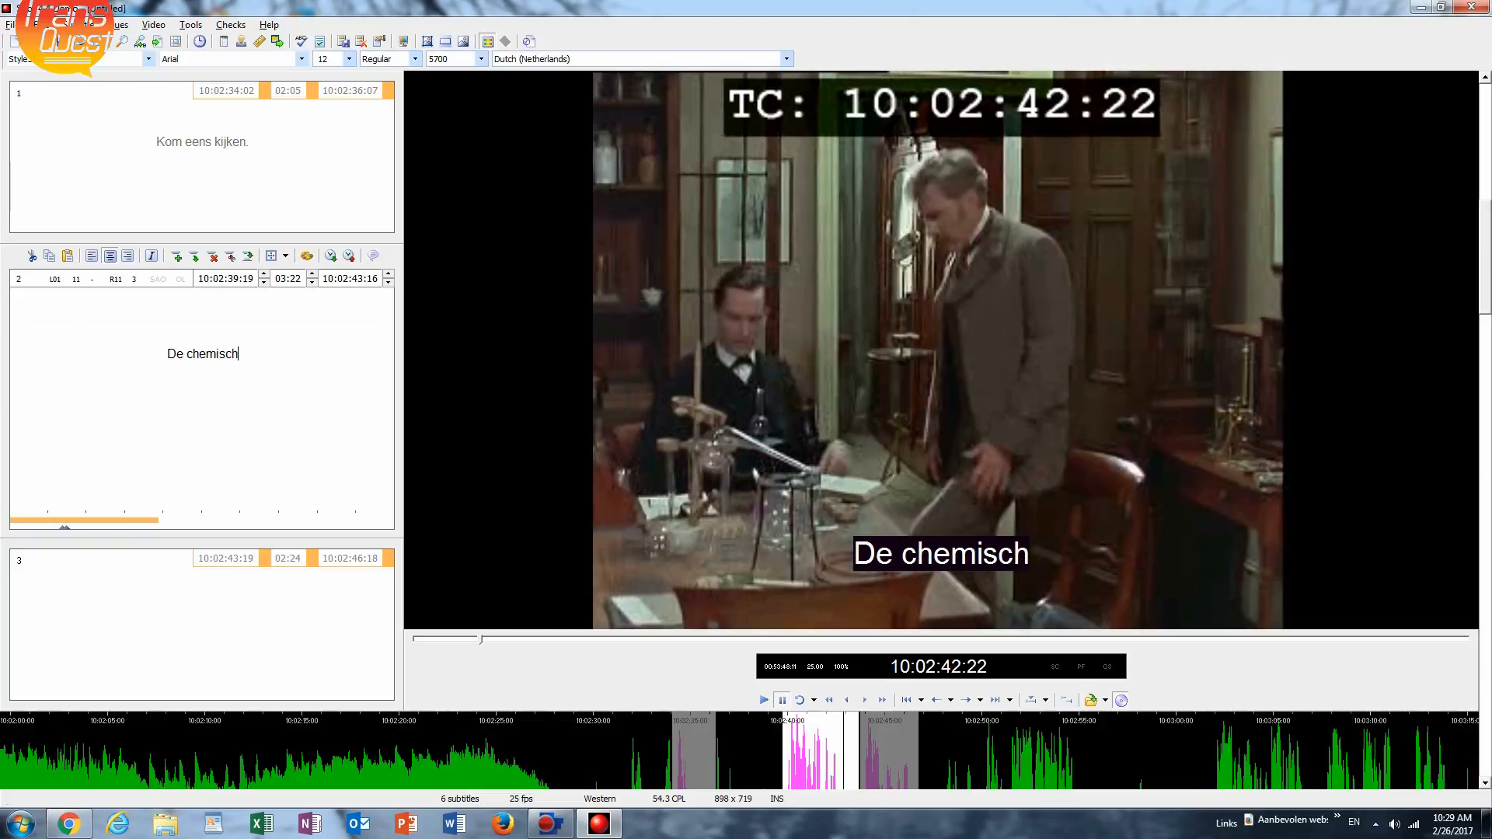
pyautogui.write('e ')
pyautogui.write('re')
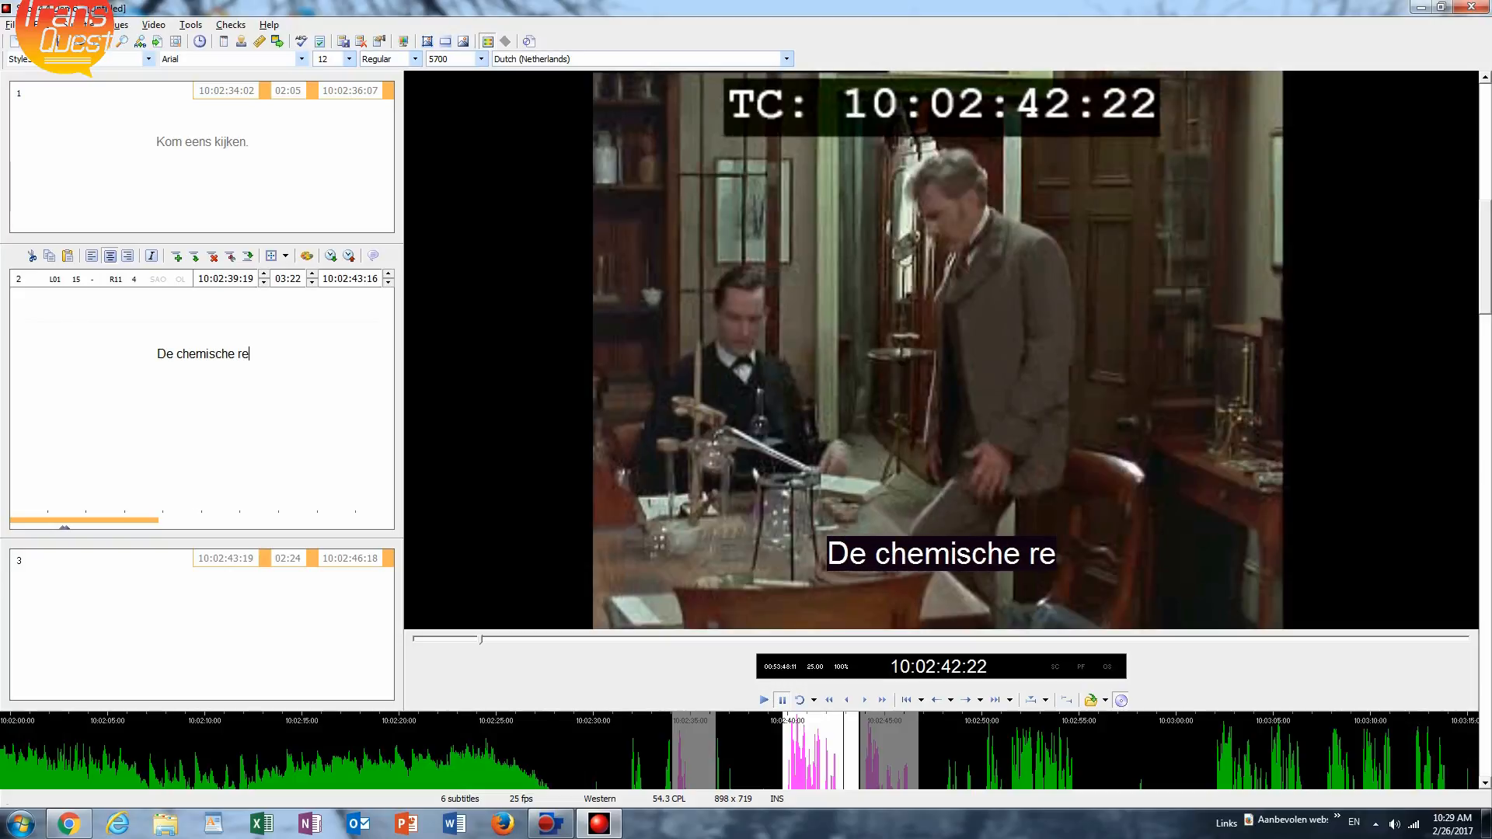
pyautogui.write('actie die')
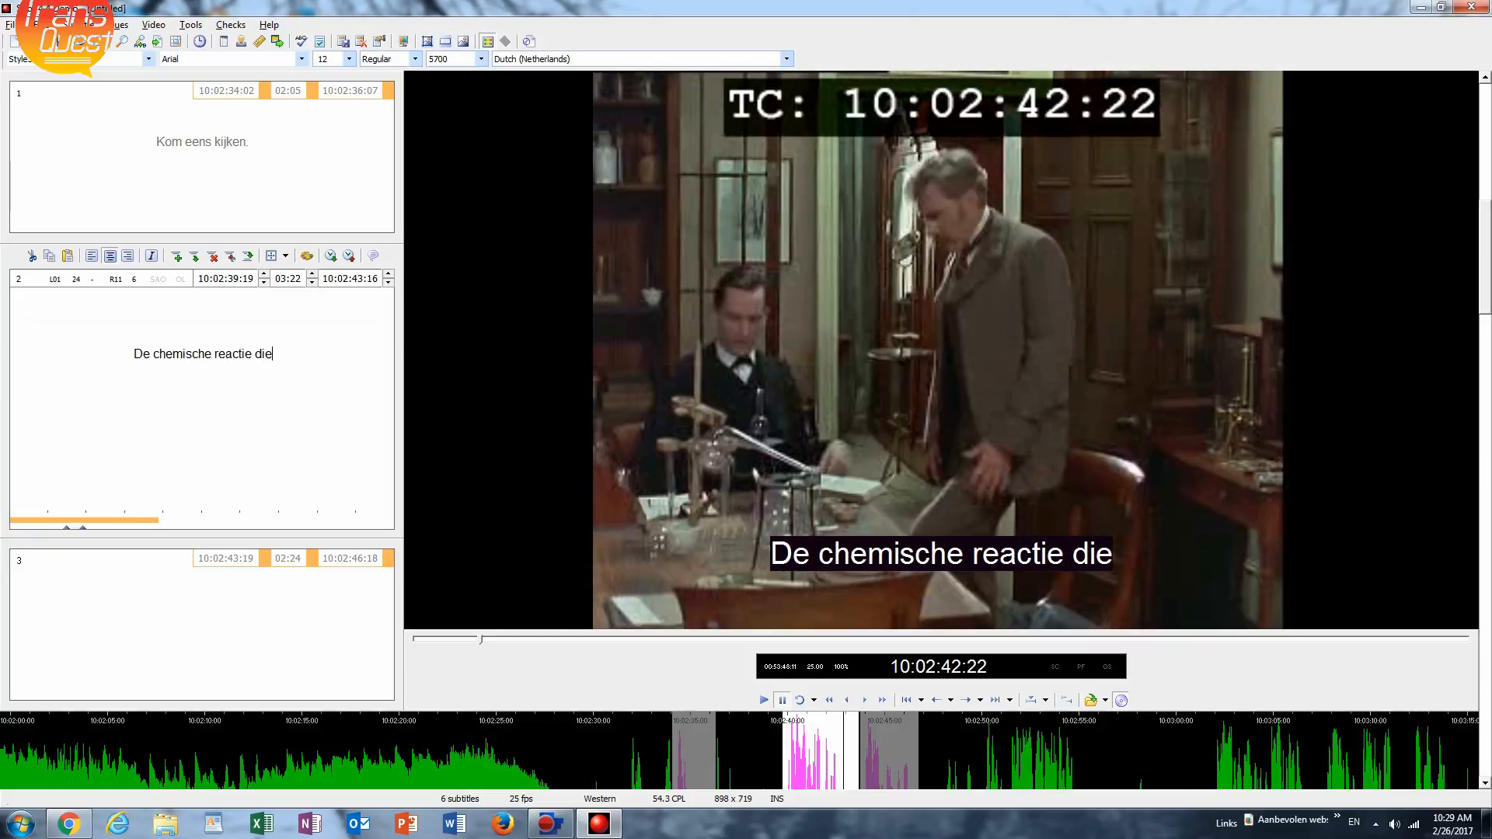
pyautogui.press('Return')
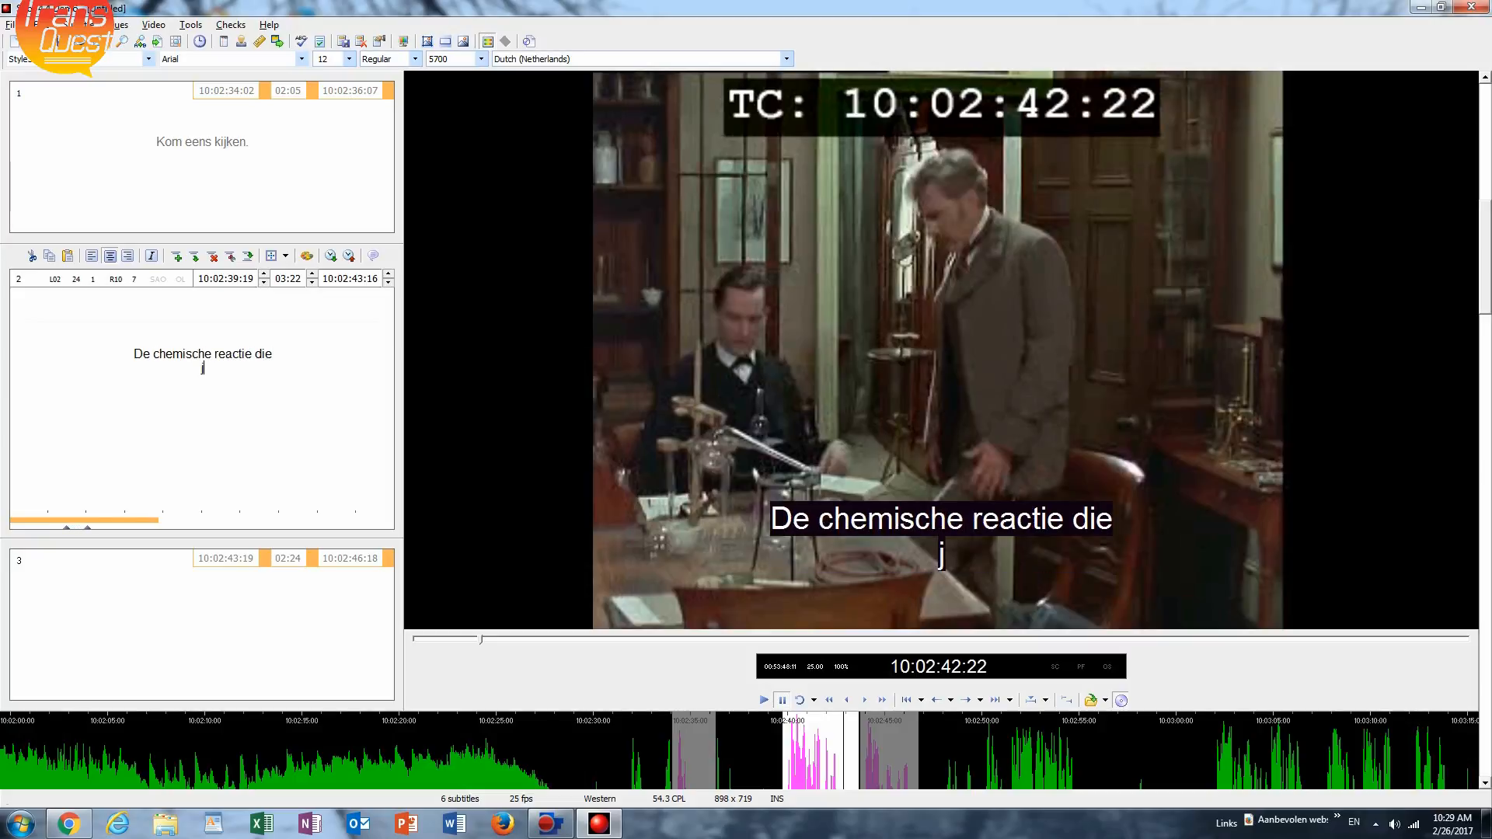
pyautogui.write('je nu gaa')
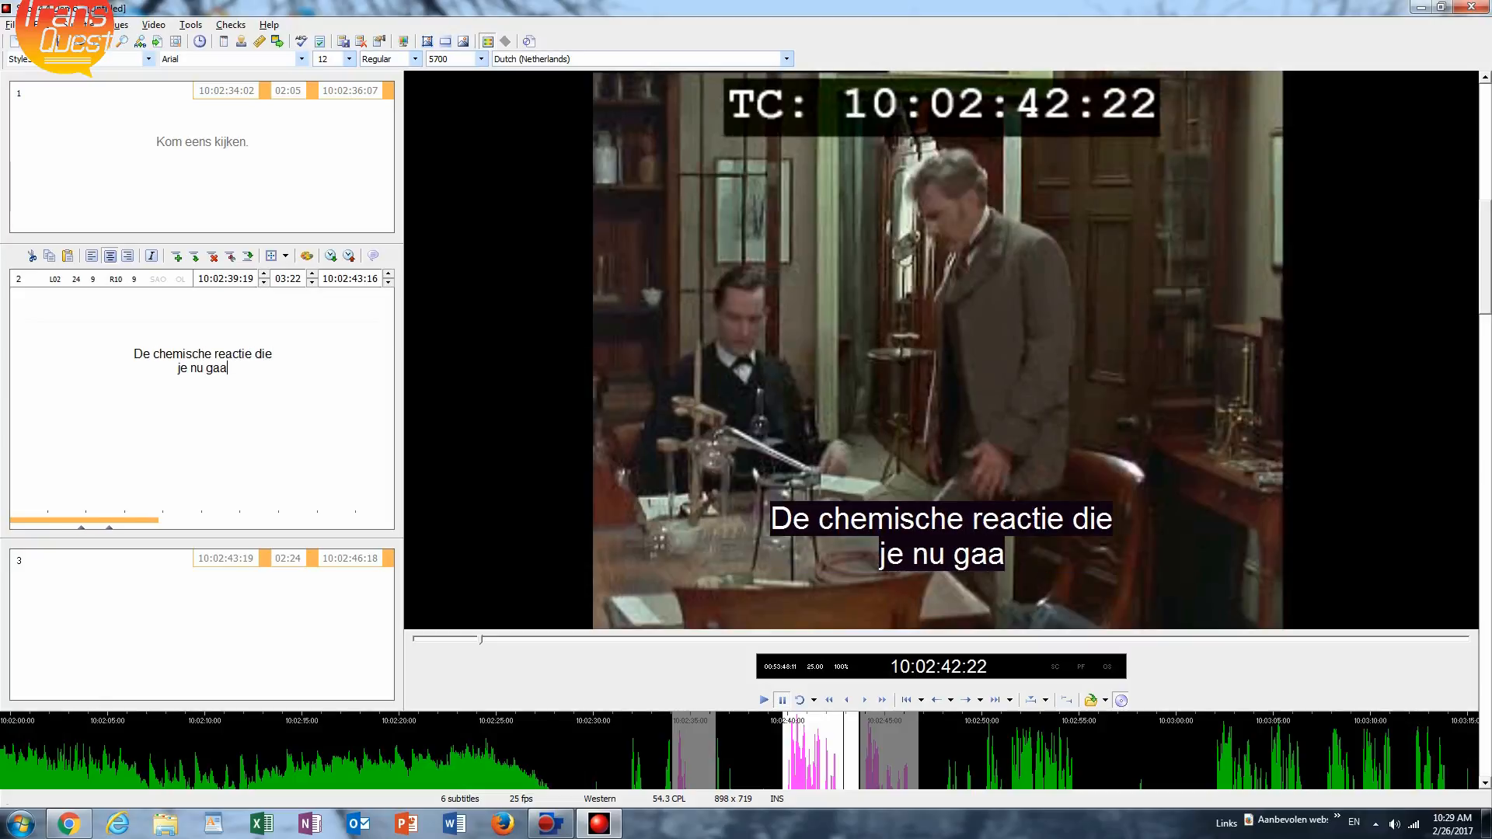
pyautogui.write('t zien')
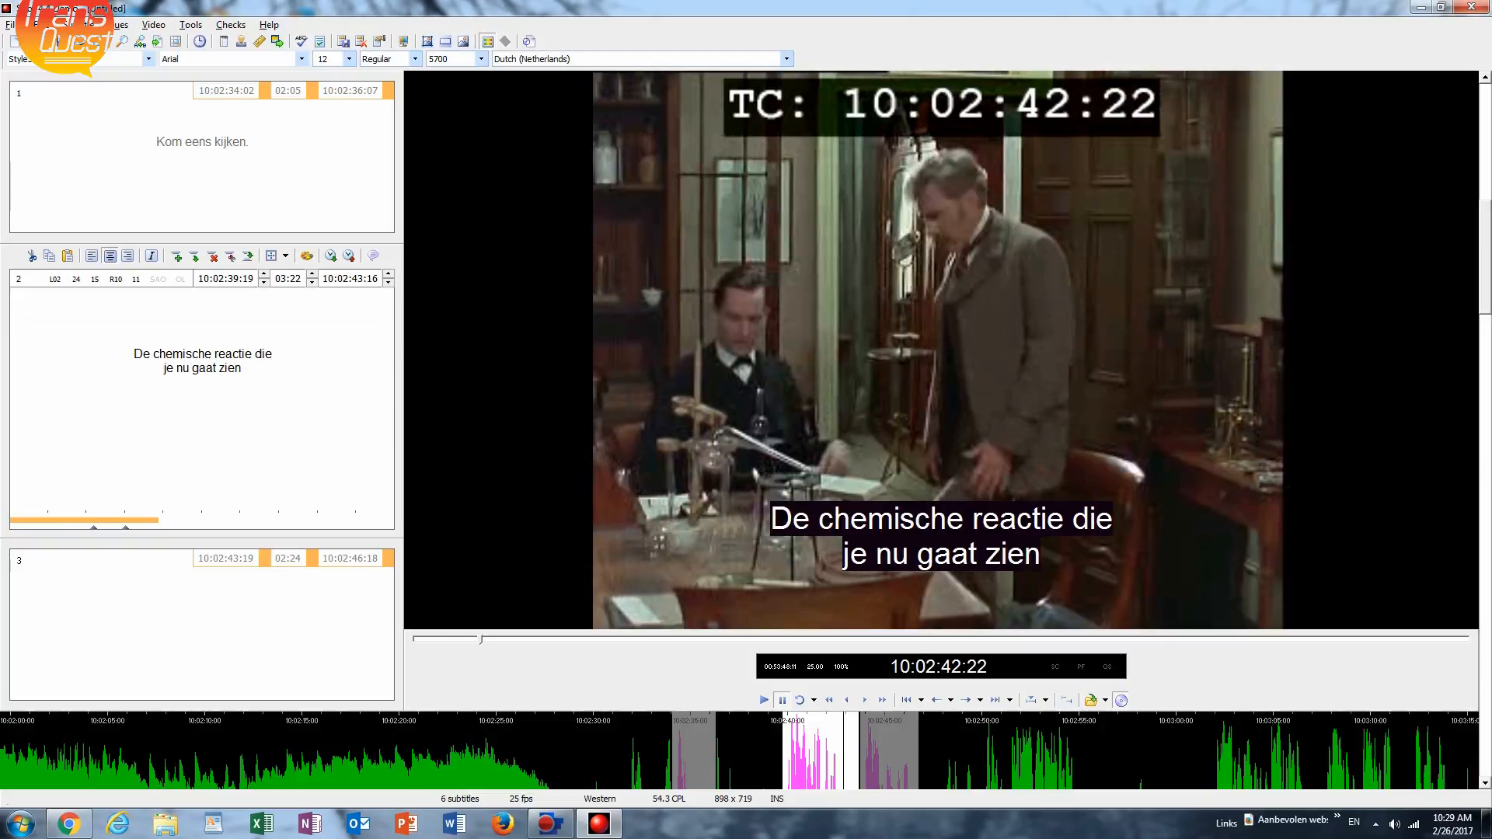
pyautogui.write('...')
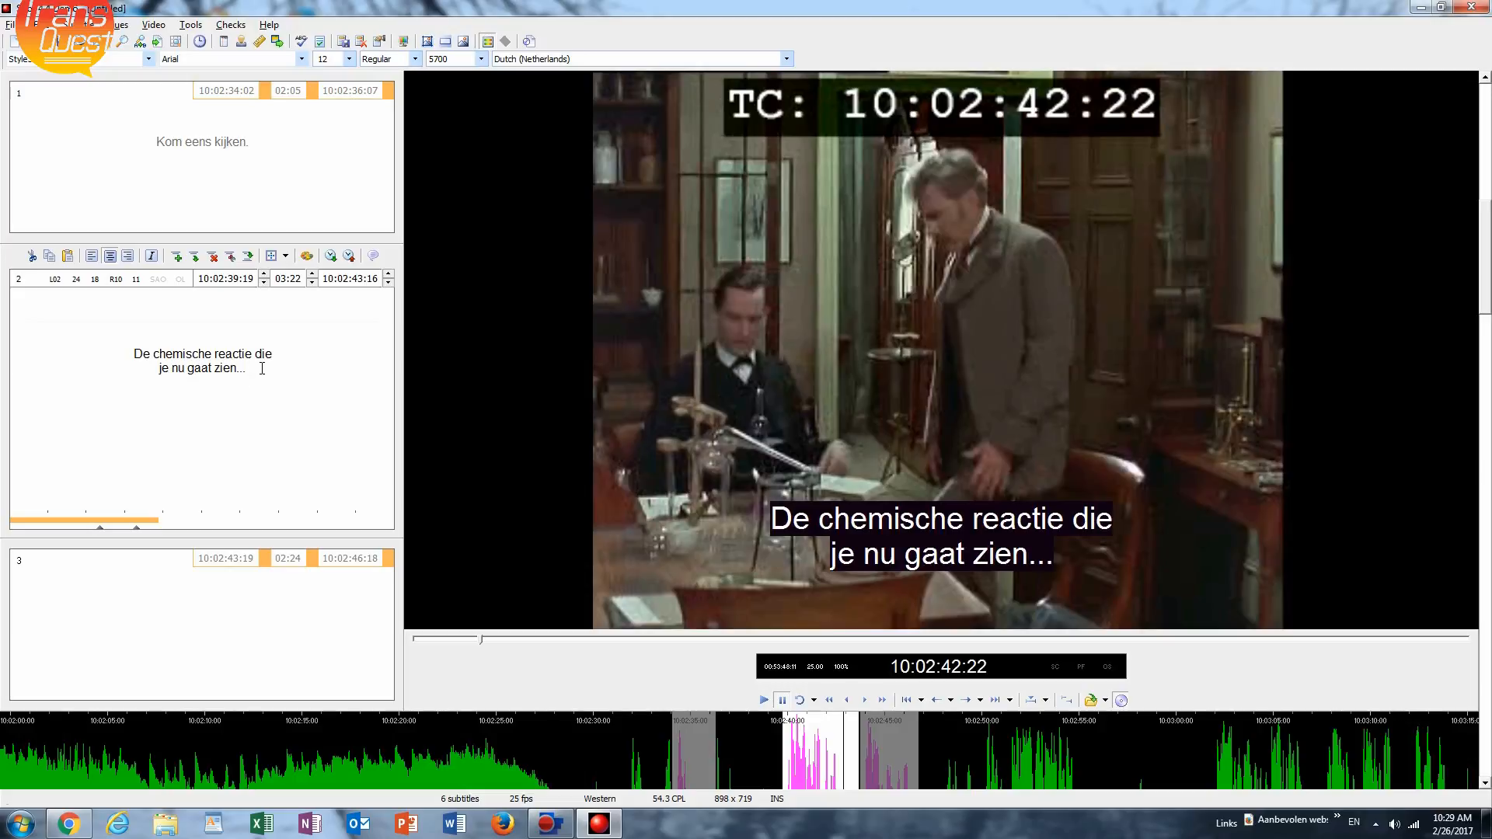
# Play subtitle 3's spoken line and enter its first text line: "zal het raadsel oplossen omtrent".
pyautogui.click(183, 601)
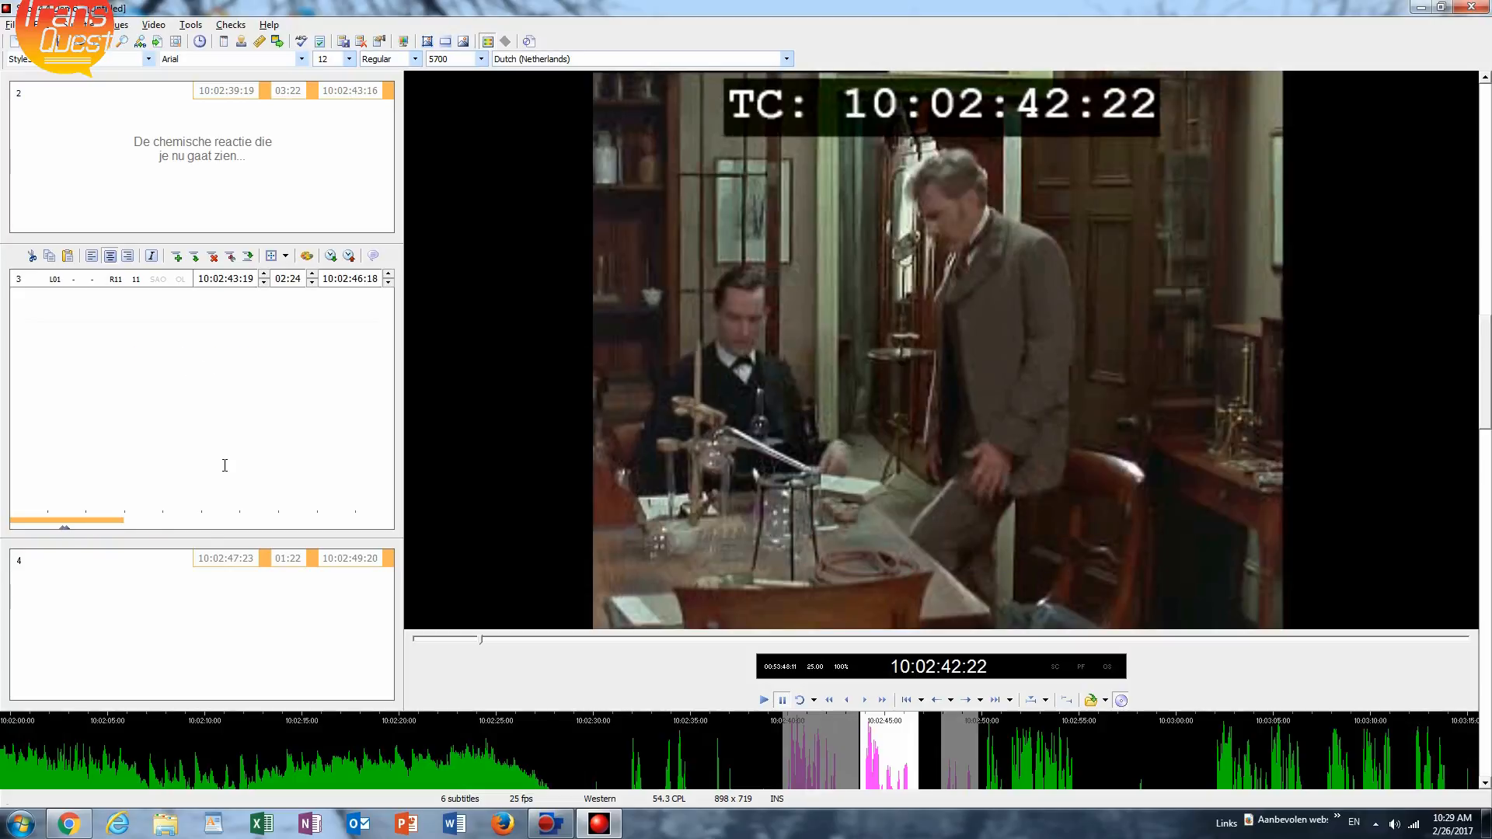
pyautogui.hotkey('ctrl', 'space')
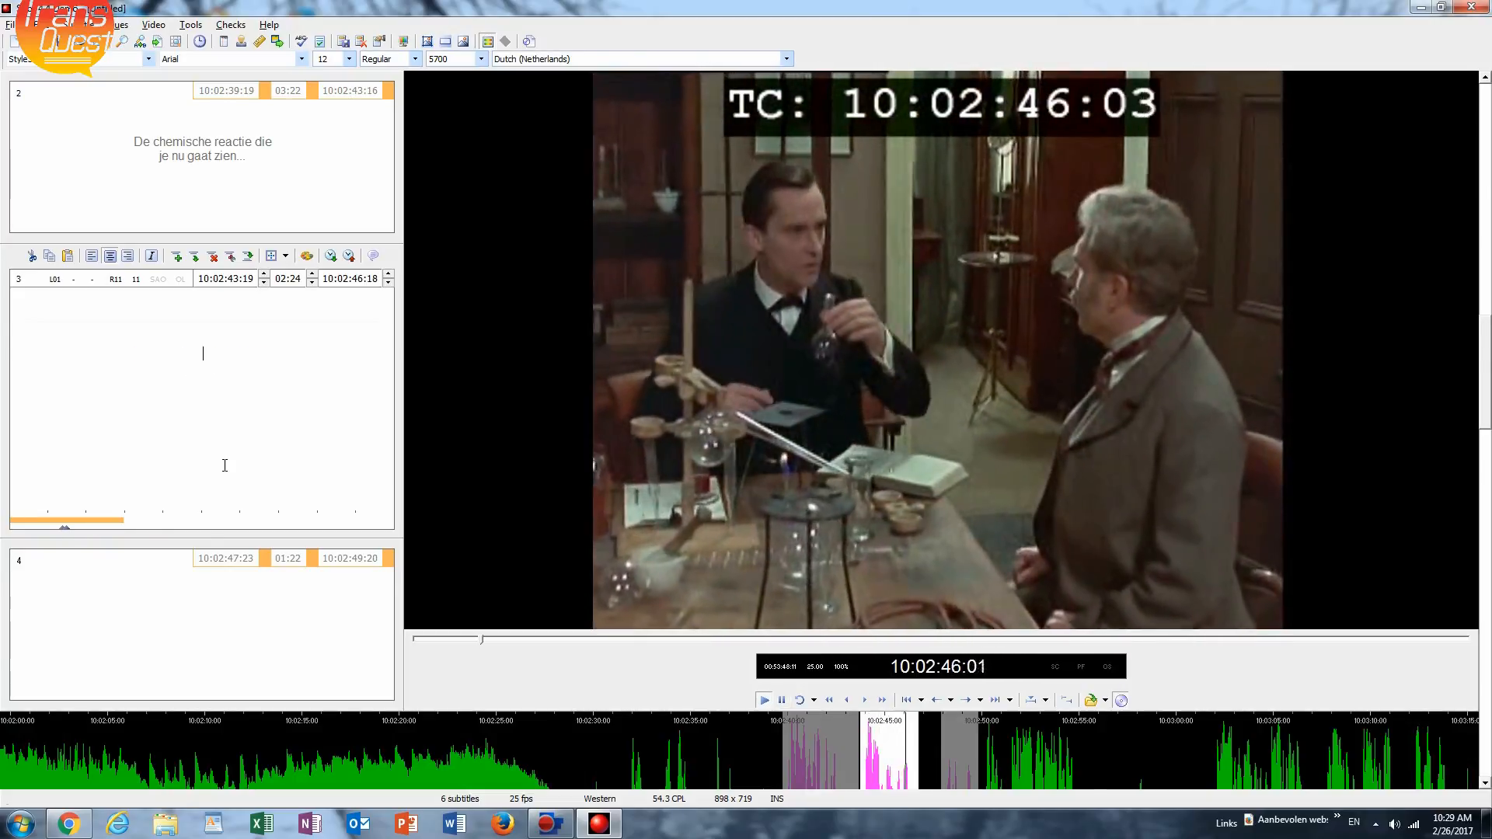
pyautogui.hotkey('ctrl', 'space')
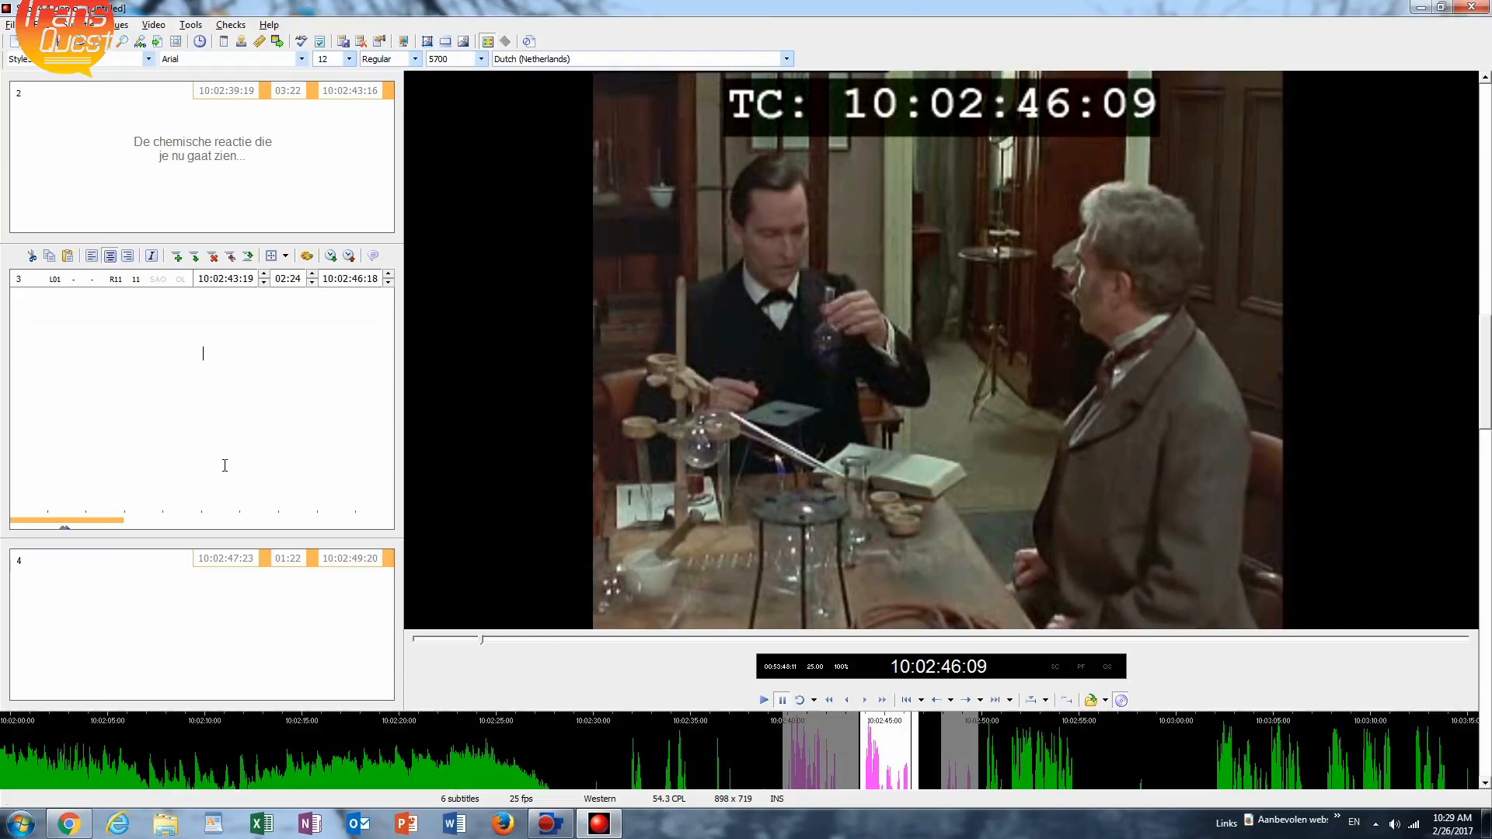
pyautogui.write('zal ')
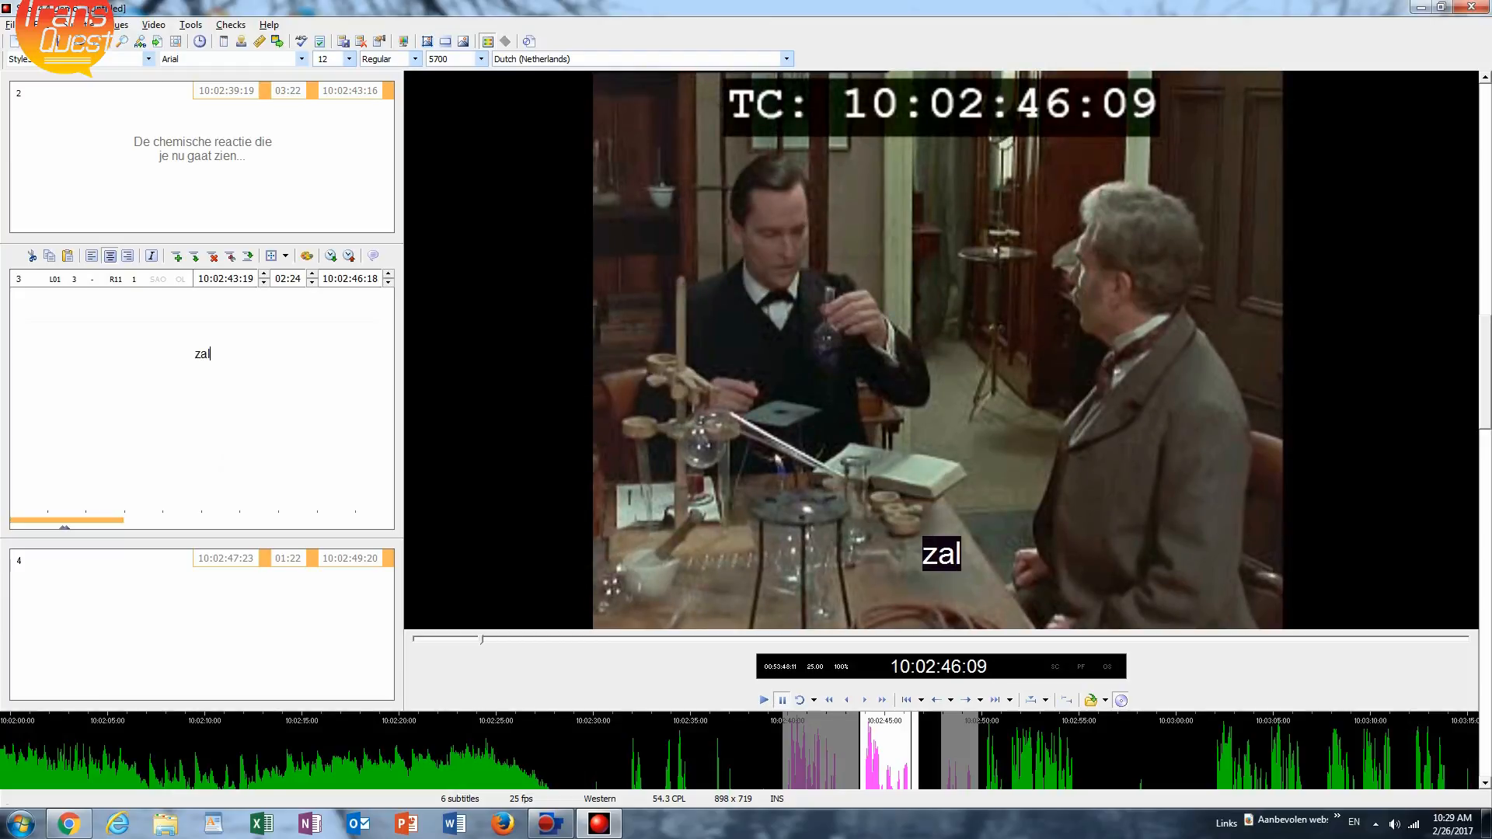
pyautogui.write('het r')
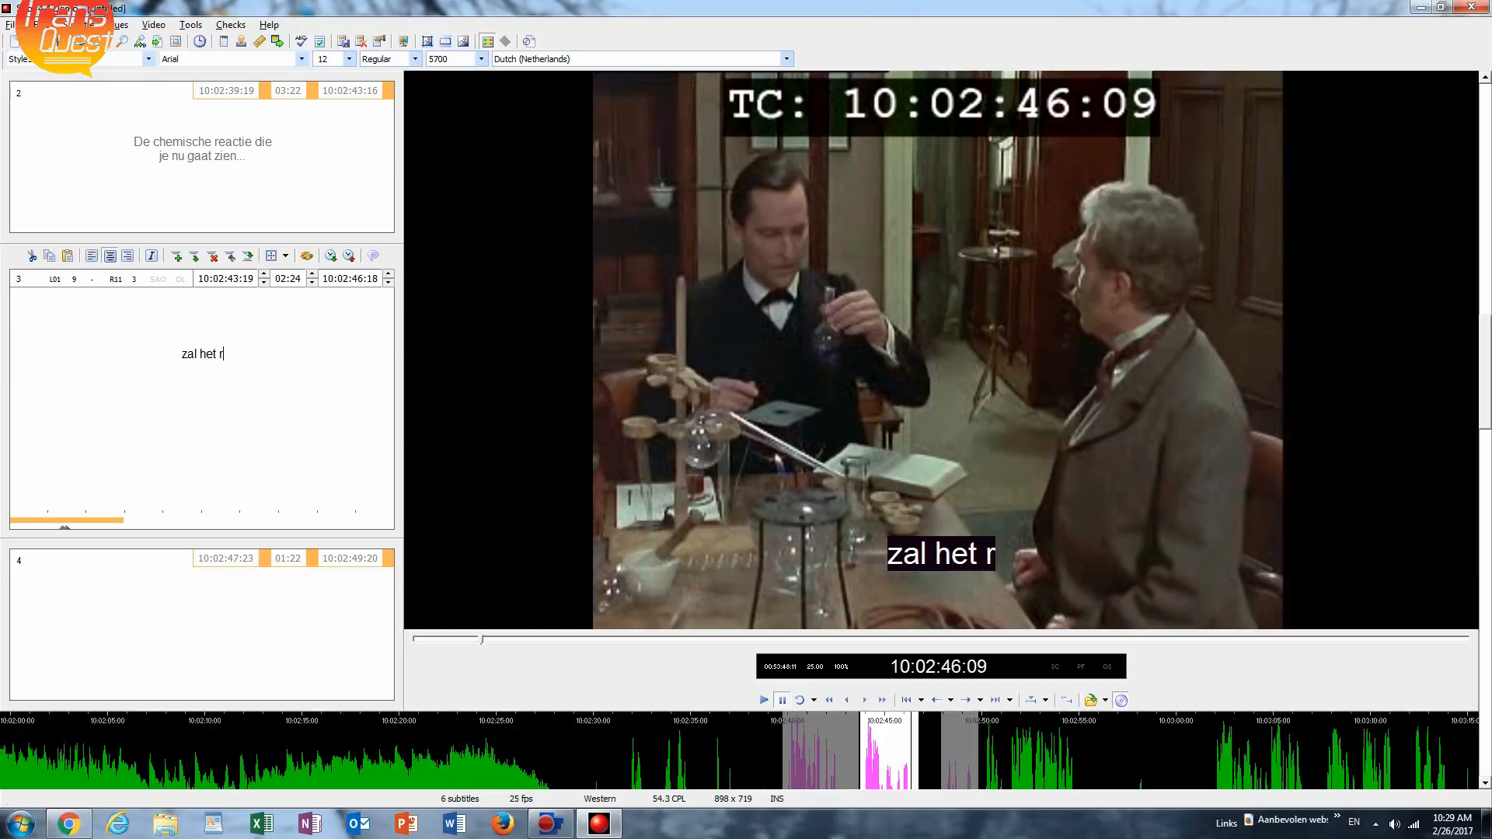
pyautogui.write('aadsel')
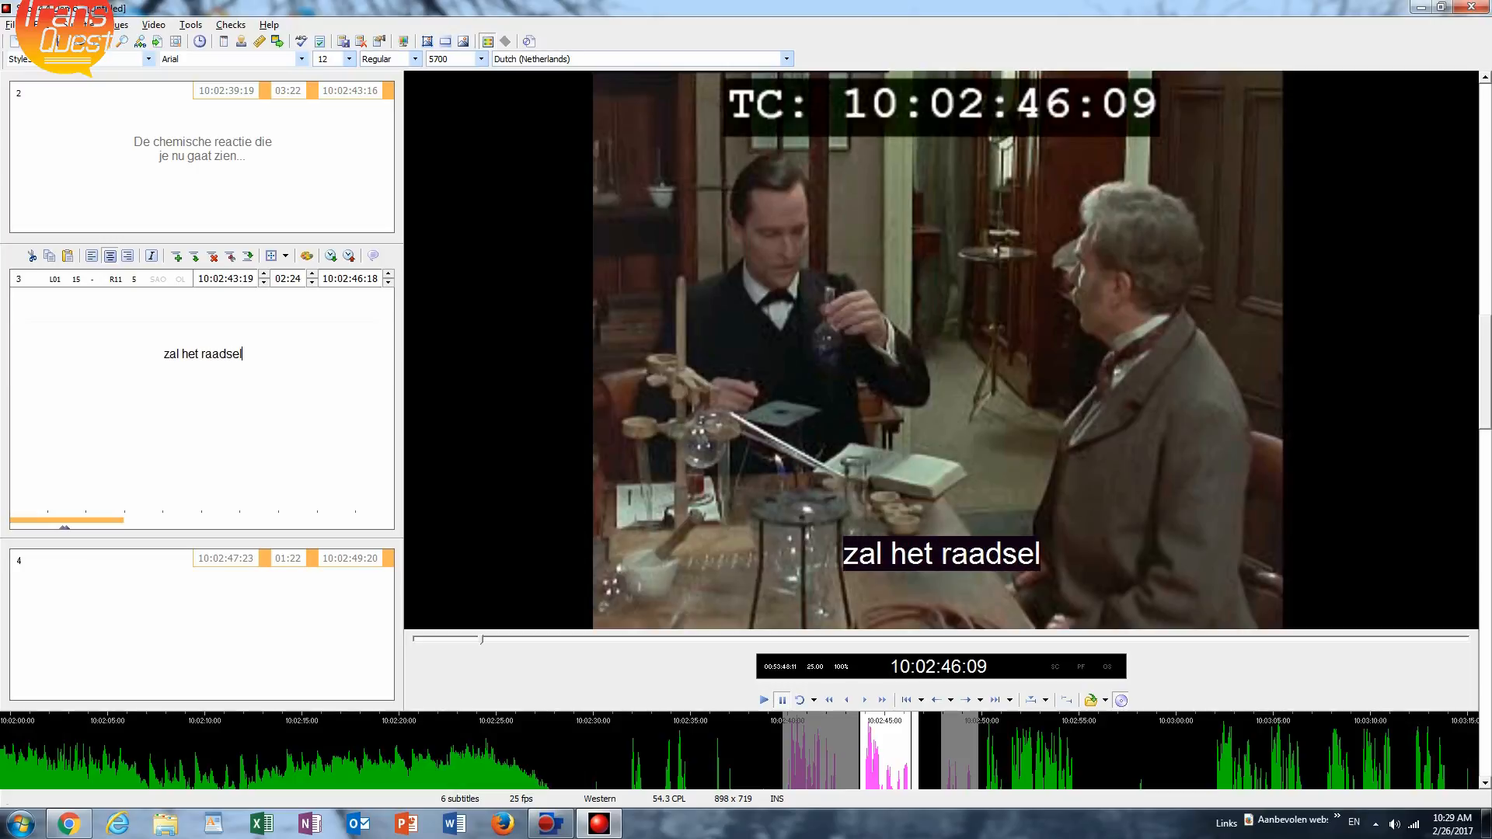
pyautogui.write(' oplo')
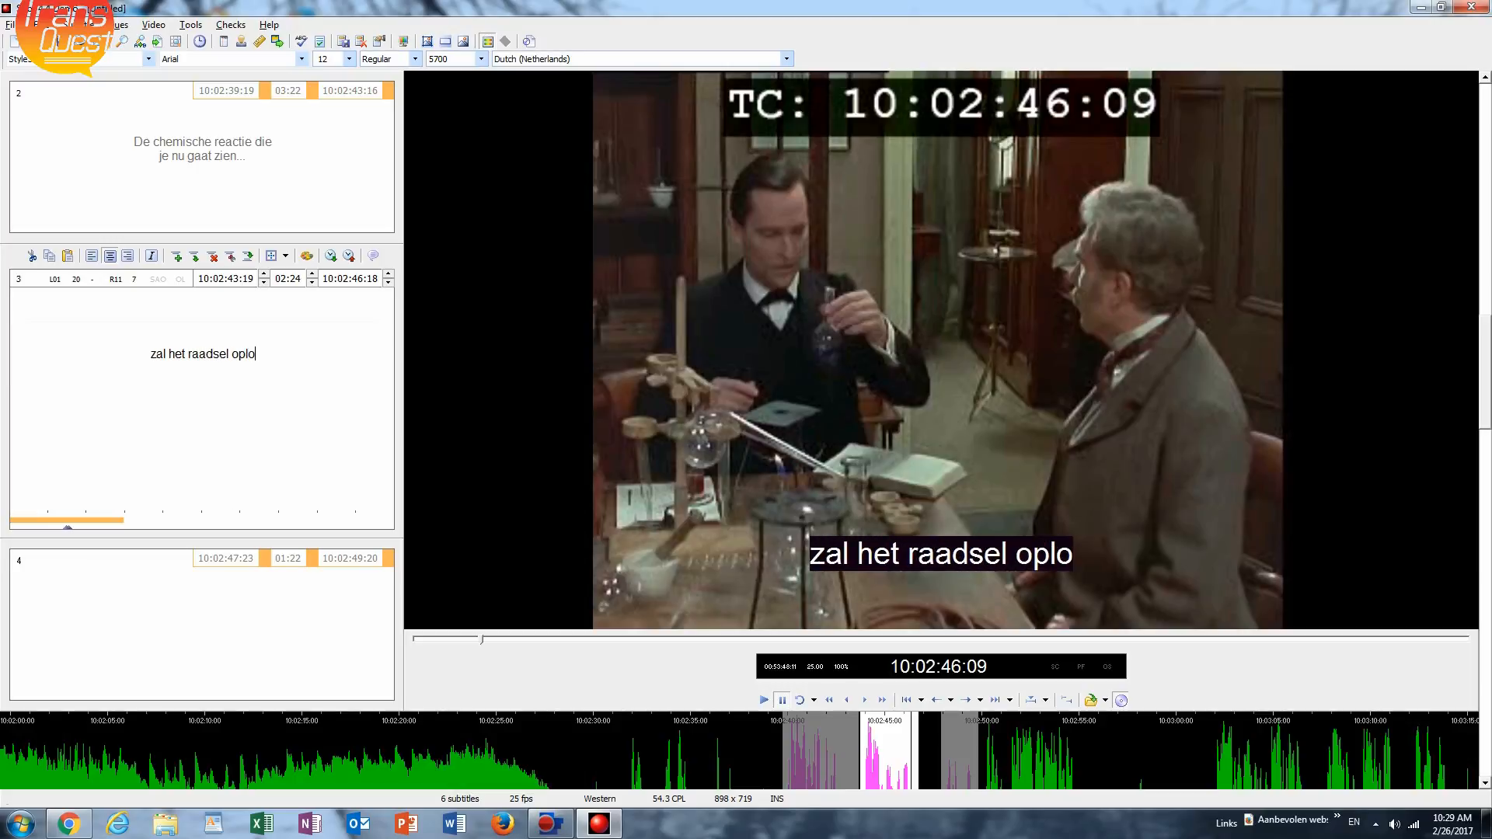
pyautogui.write('sse')
pyautogui.write('n')
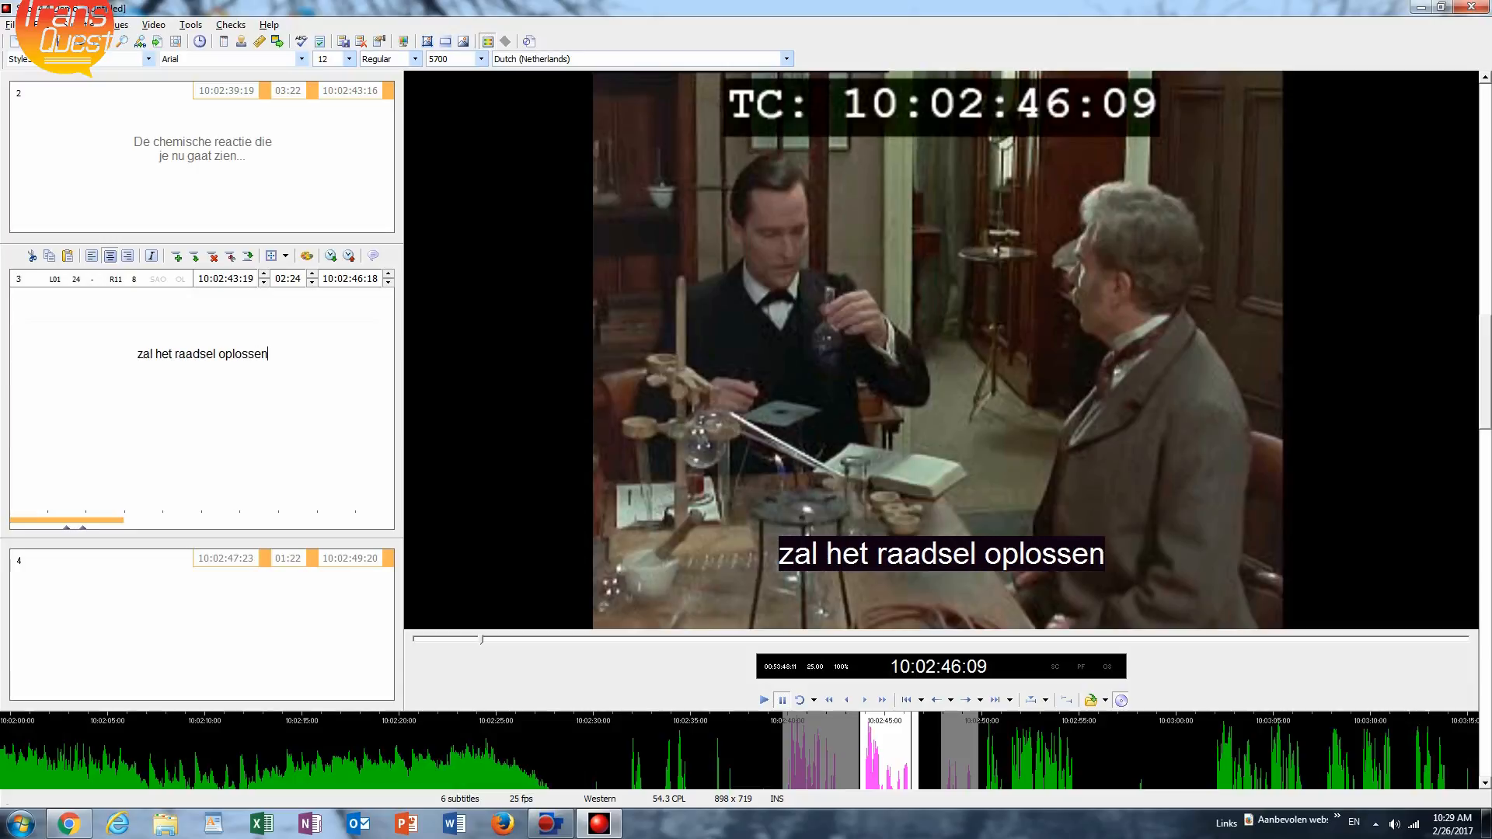
pyautogui.write(' omtrent')
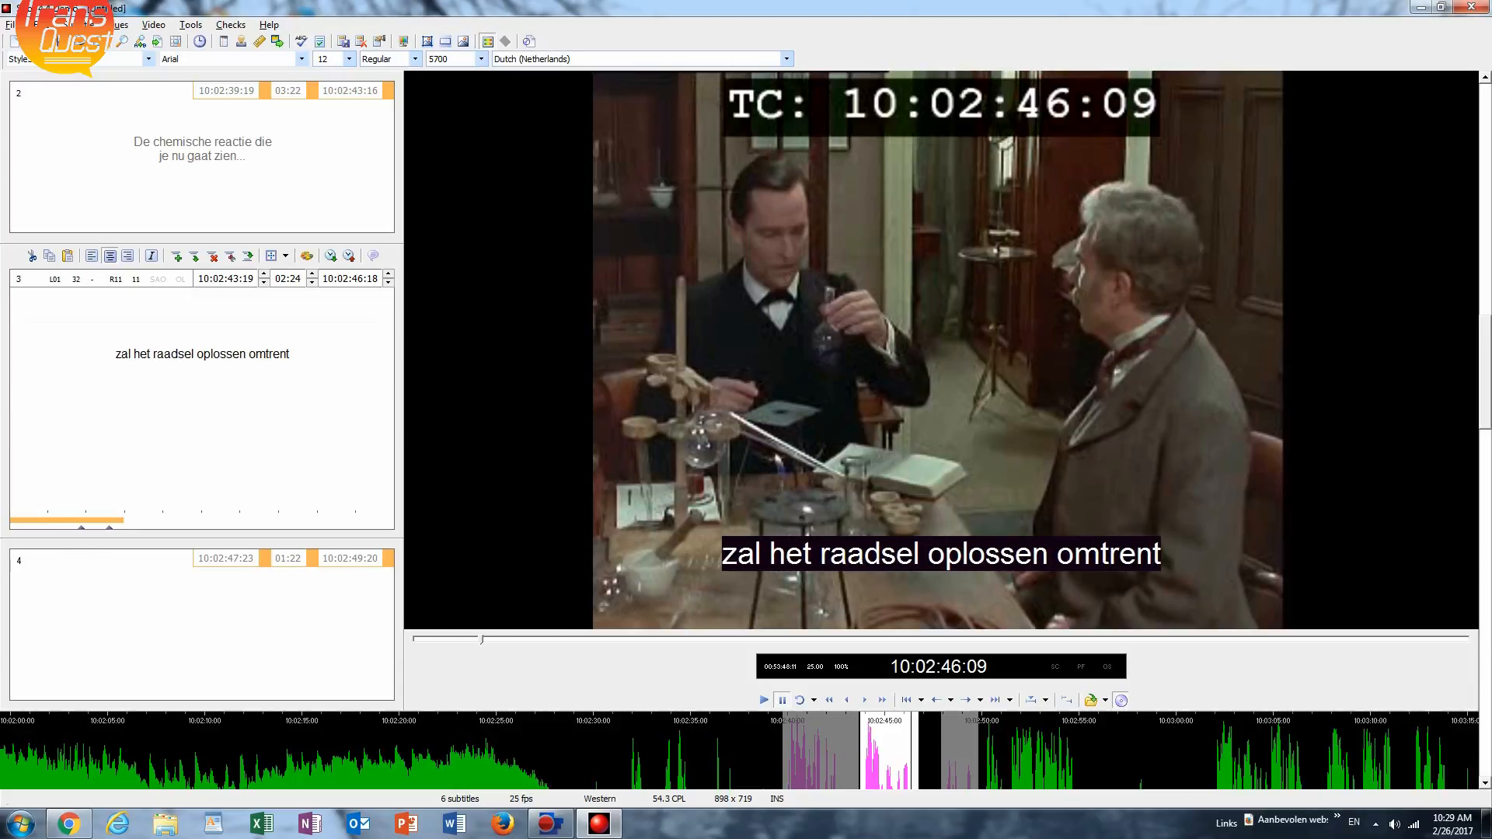
# Add a second text line to subtitle 3: "de aanklacht tegen...".
pyautogui.press('Return')
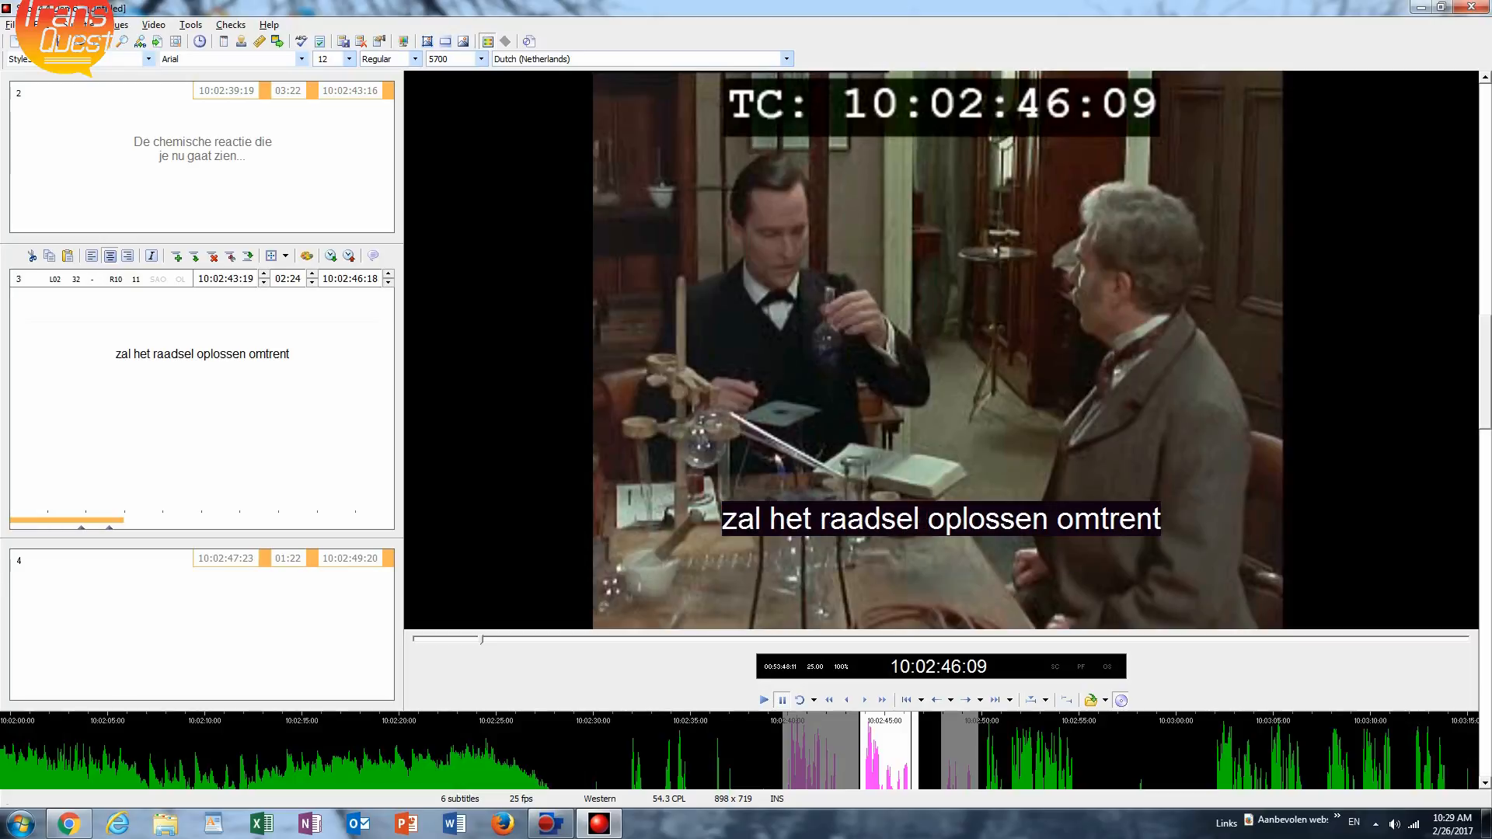
pyautogui.write('de aank')
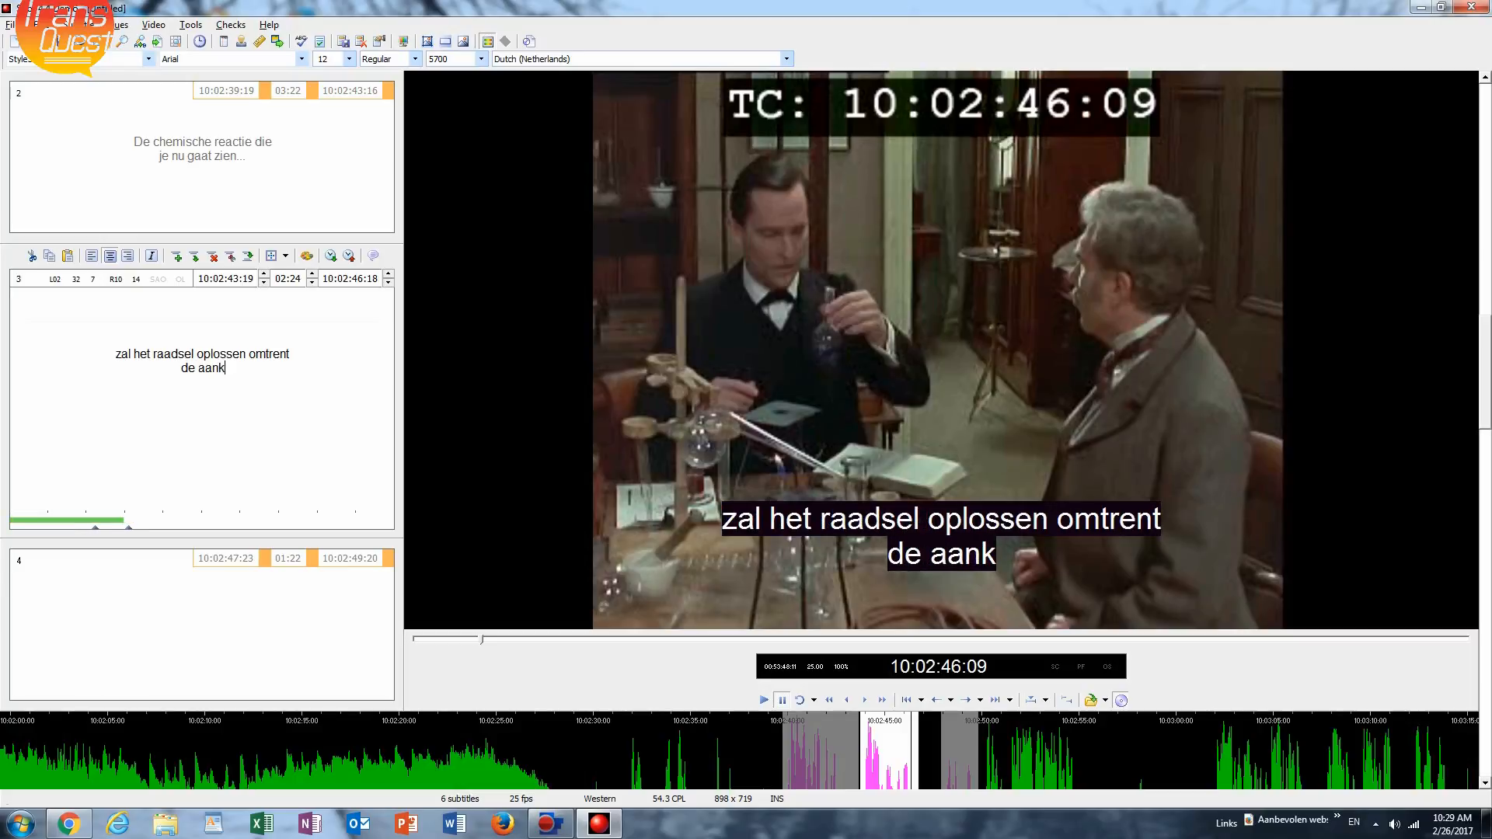
pyautogui.write('lacht ')
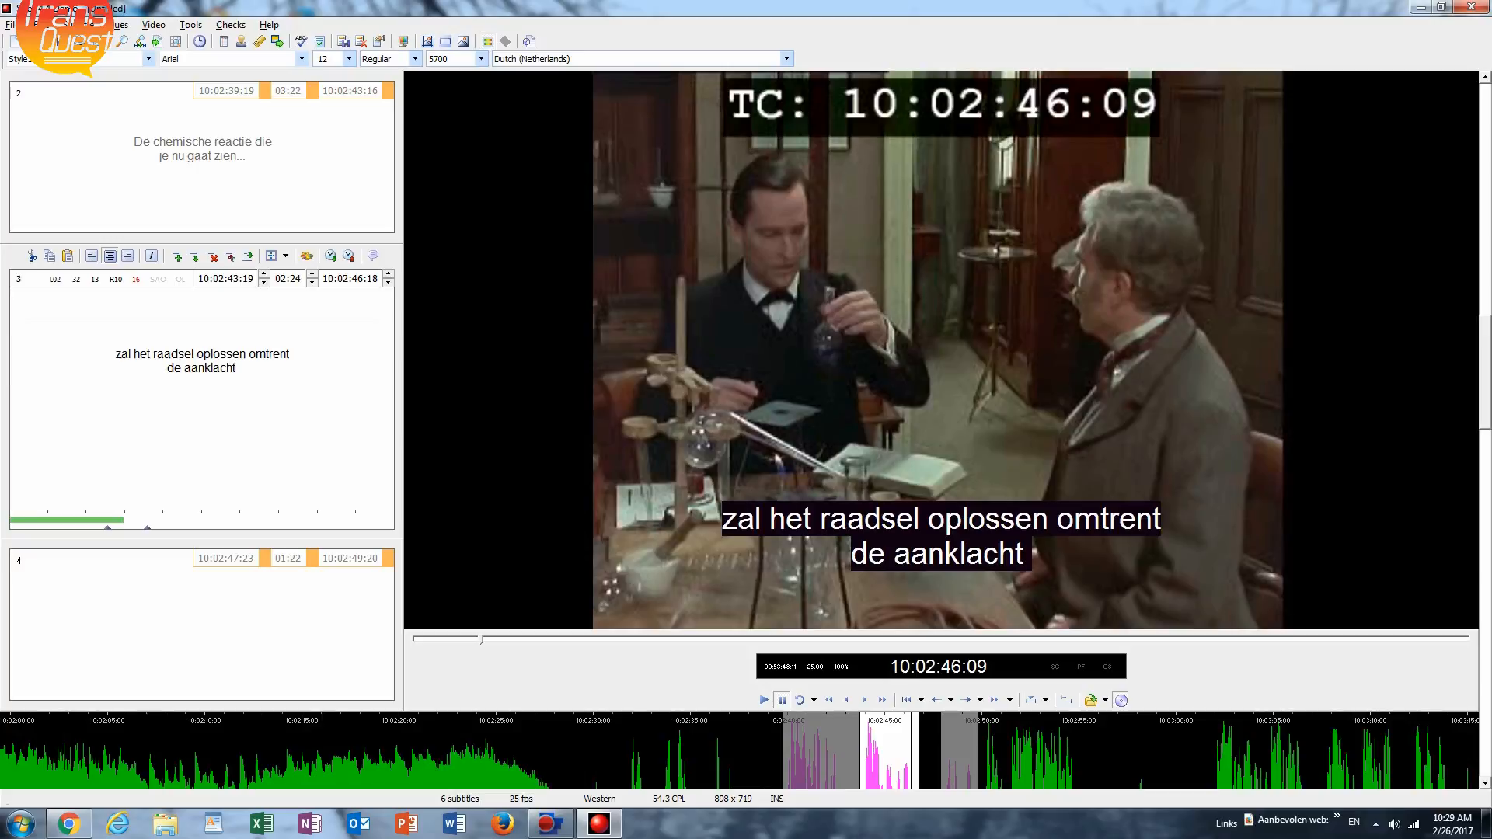
pyautogui.write('tege')
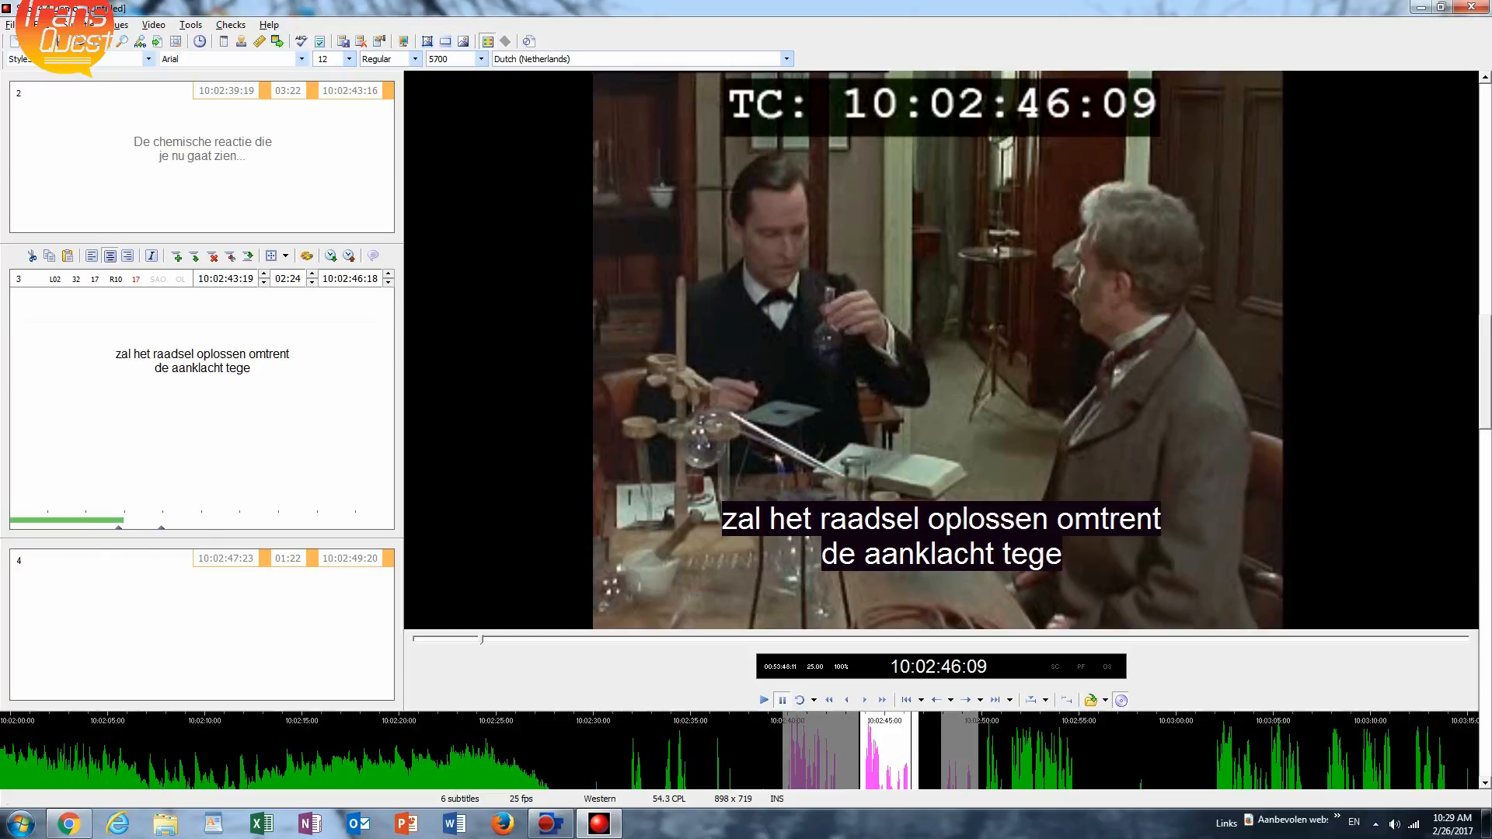
pyautogui.write('n...')
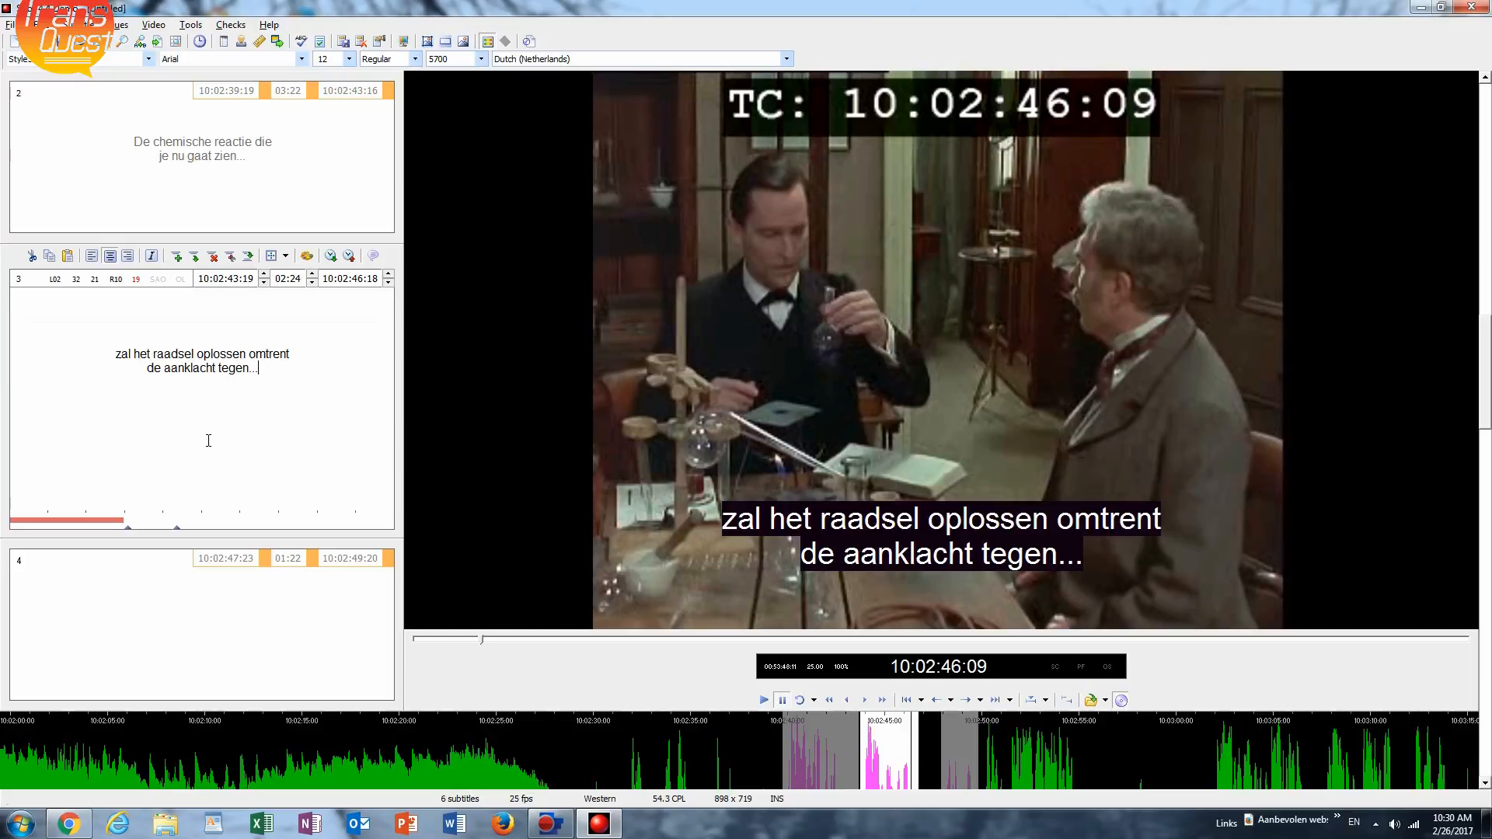
pyautogui.press('BackSpace')
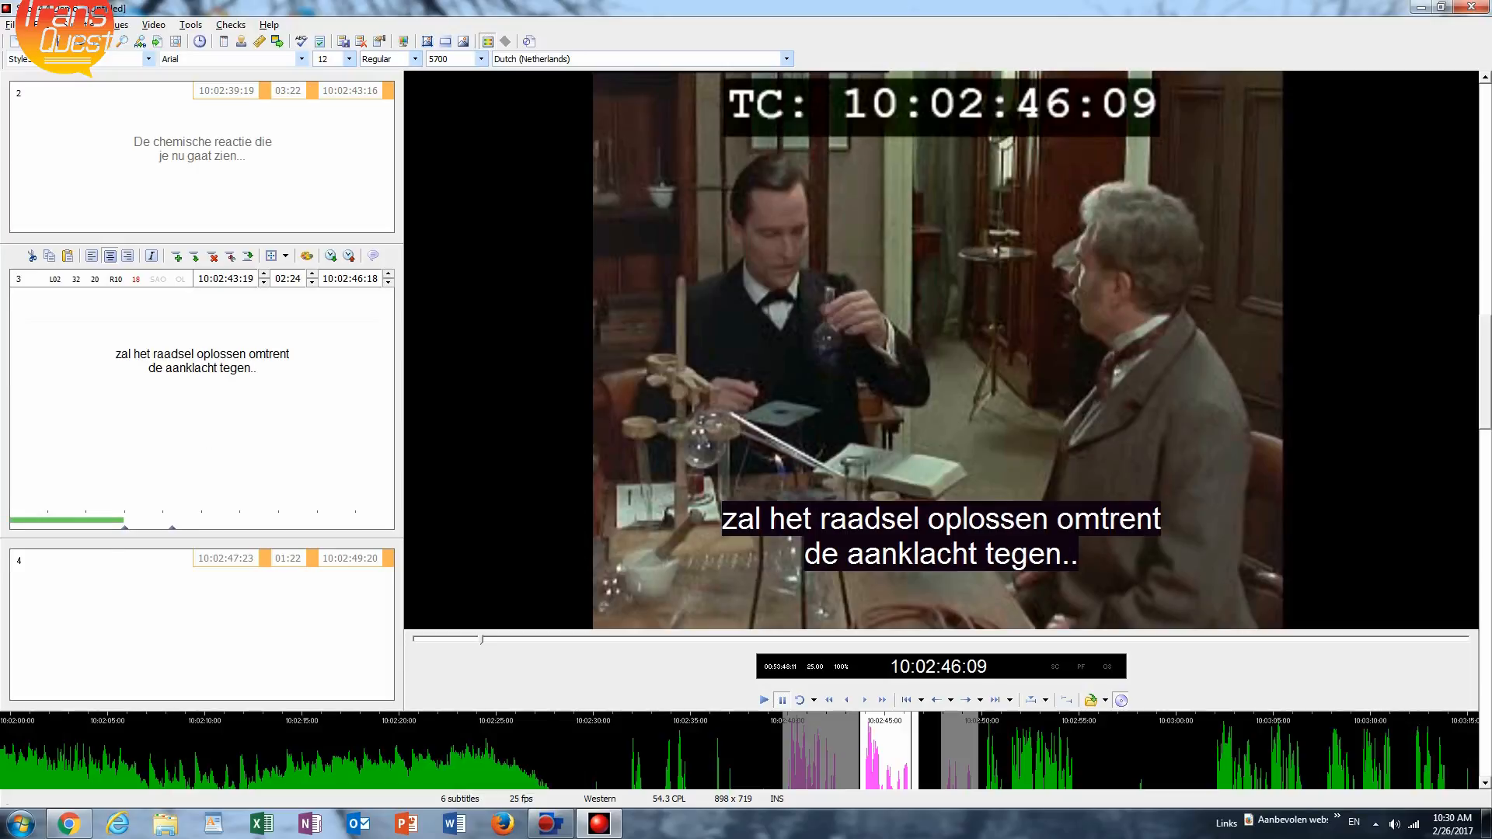
pyautogui.write('.')
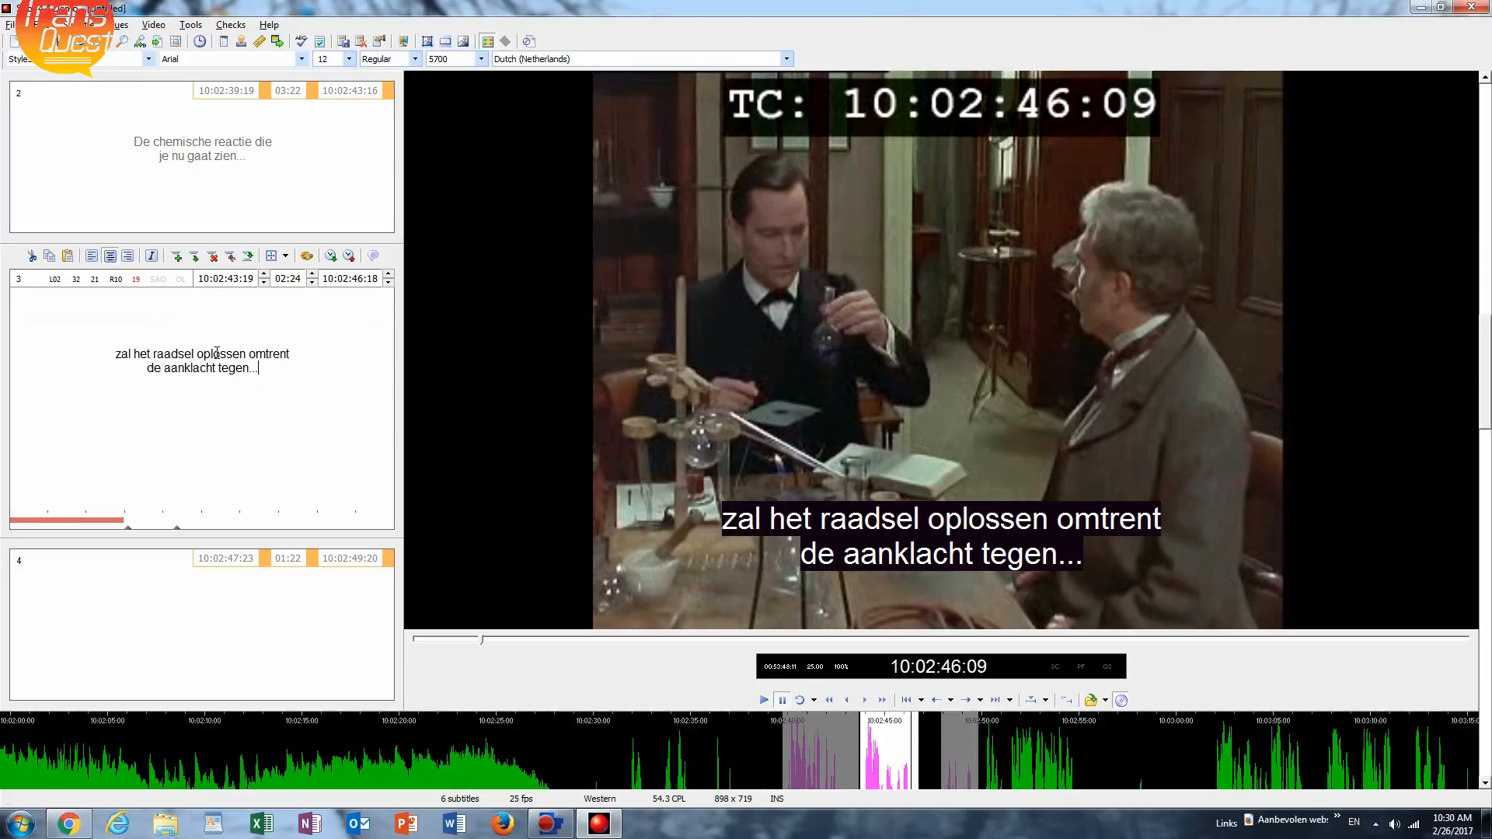
# Play subtitle 4's spoken line and enter the full name heard in it, ending with a period.
pyautogui.press('pagedown')
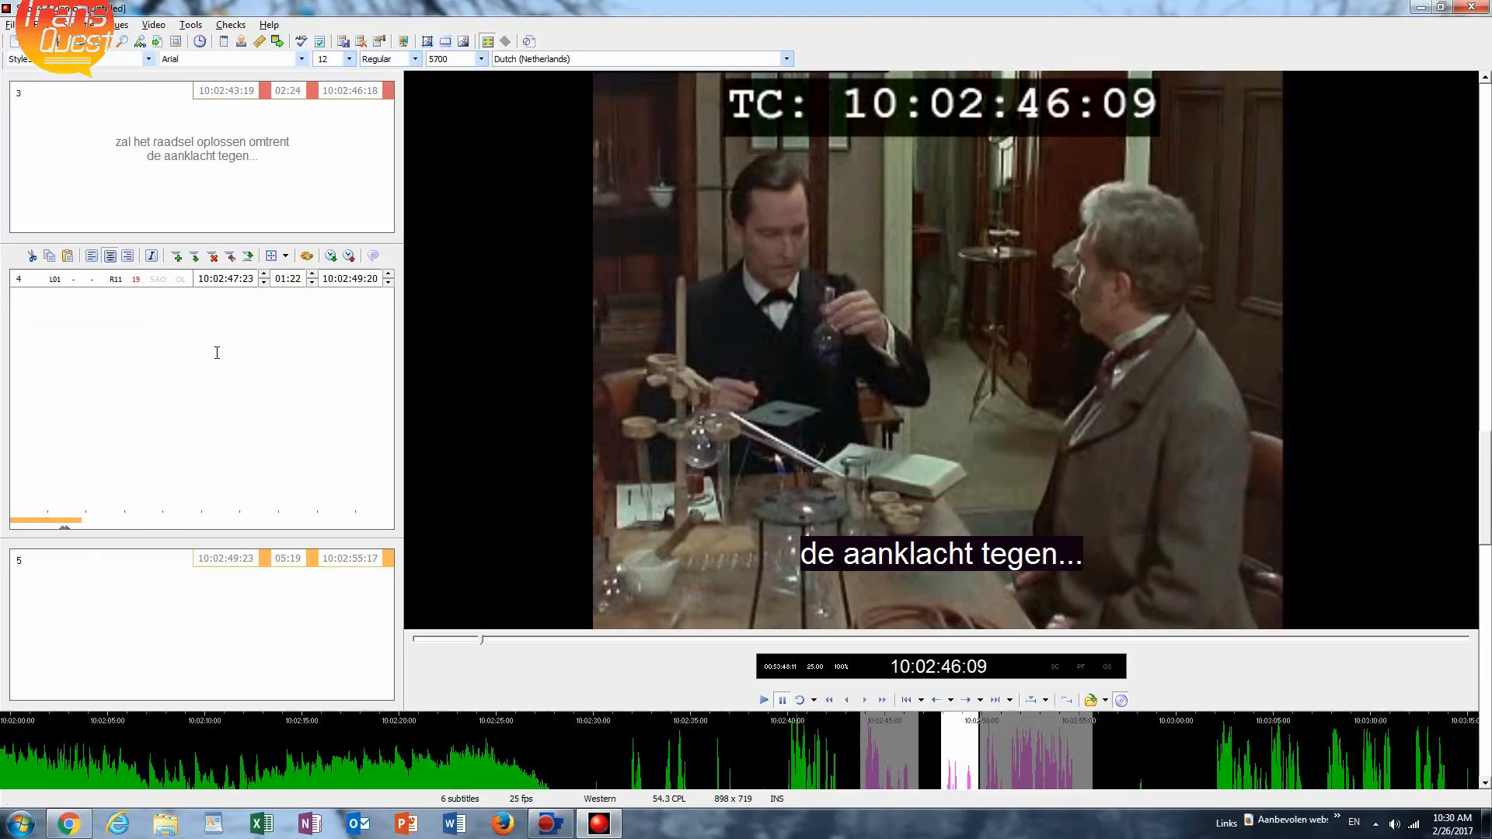
pyautogui.press('space')
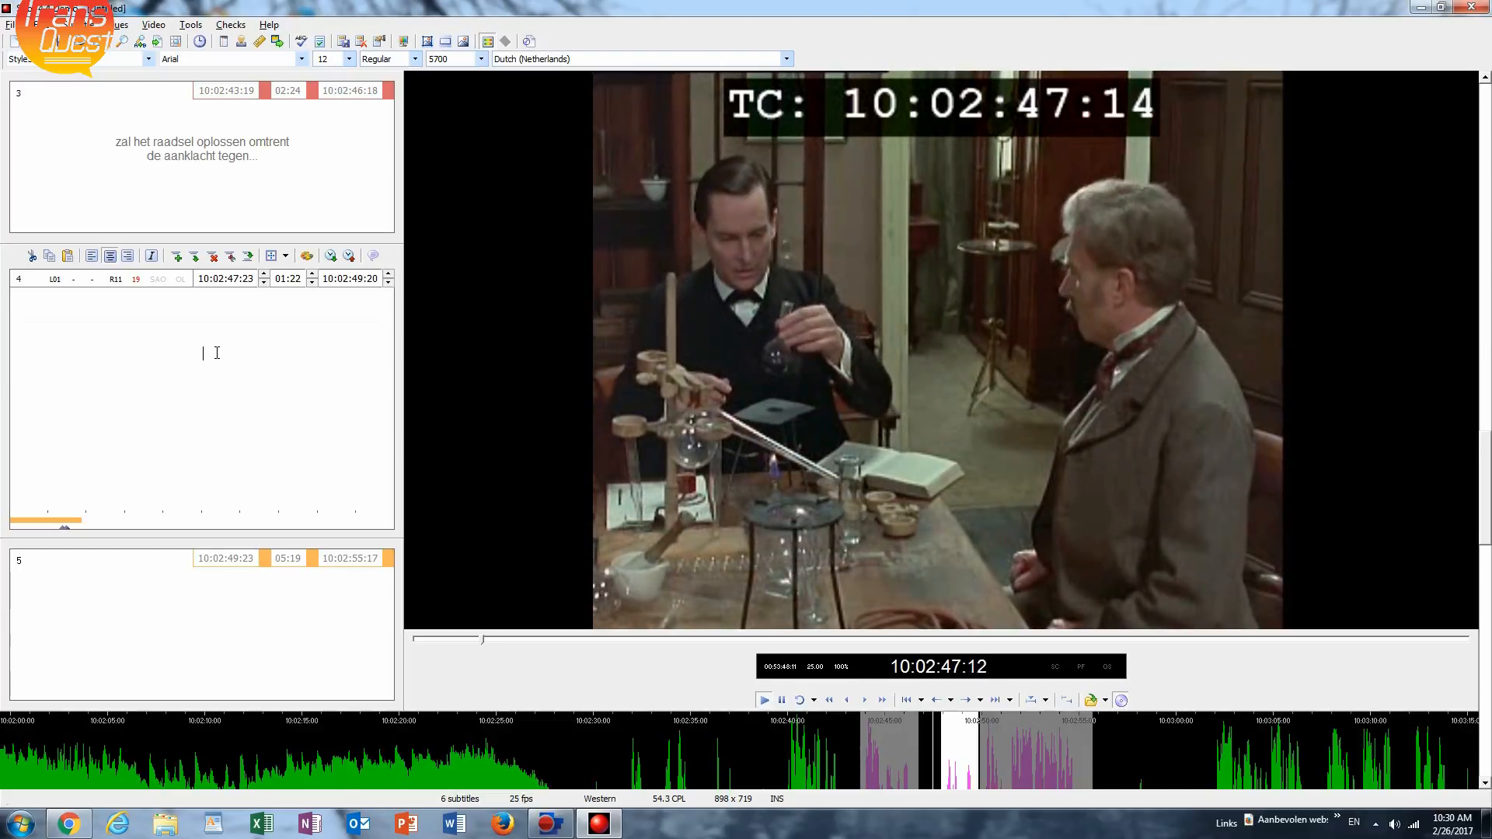
pyautogui.press('space')
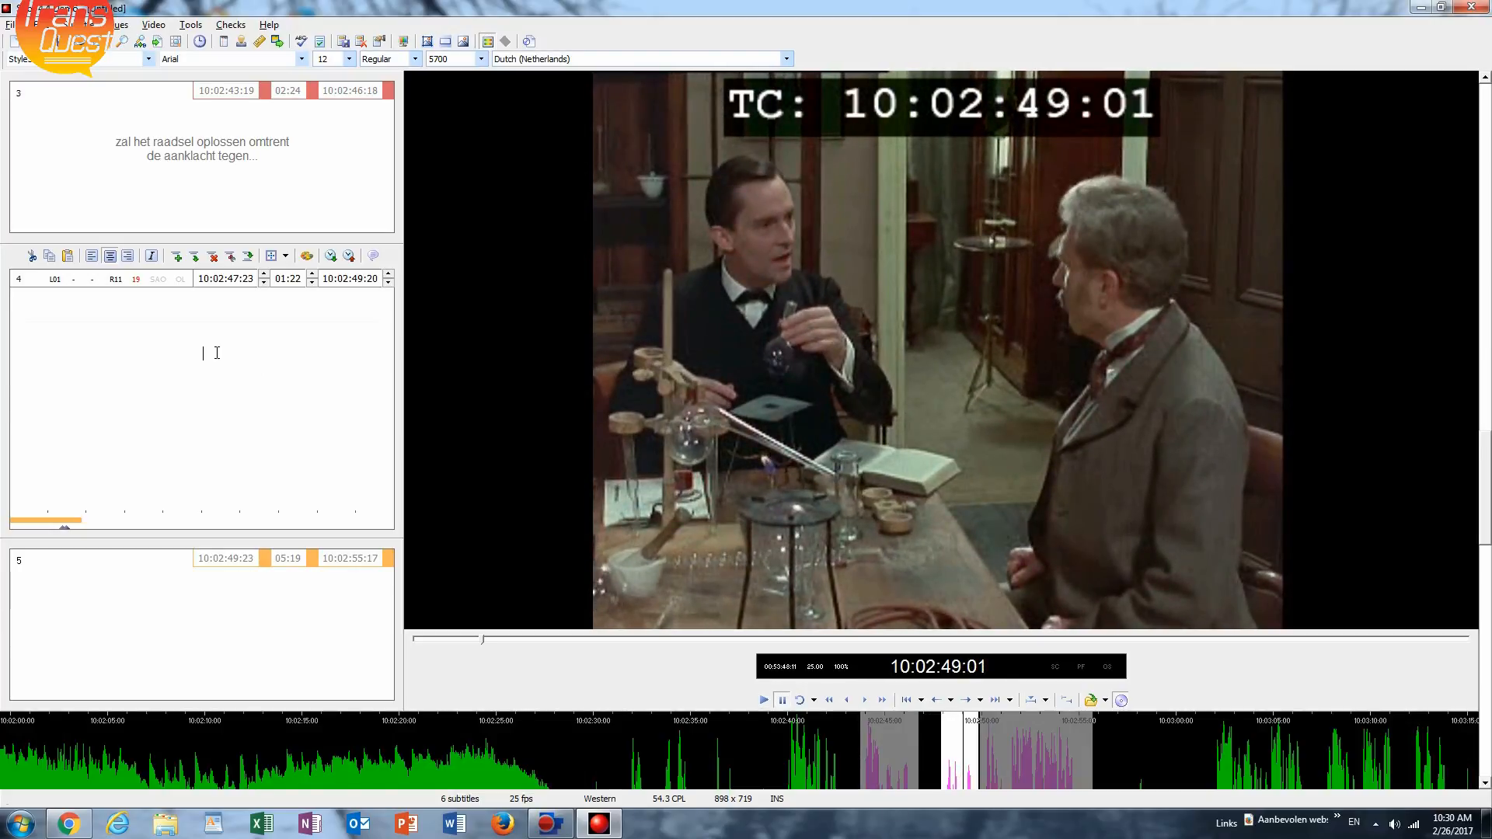
pyautogui.write('Jo')
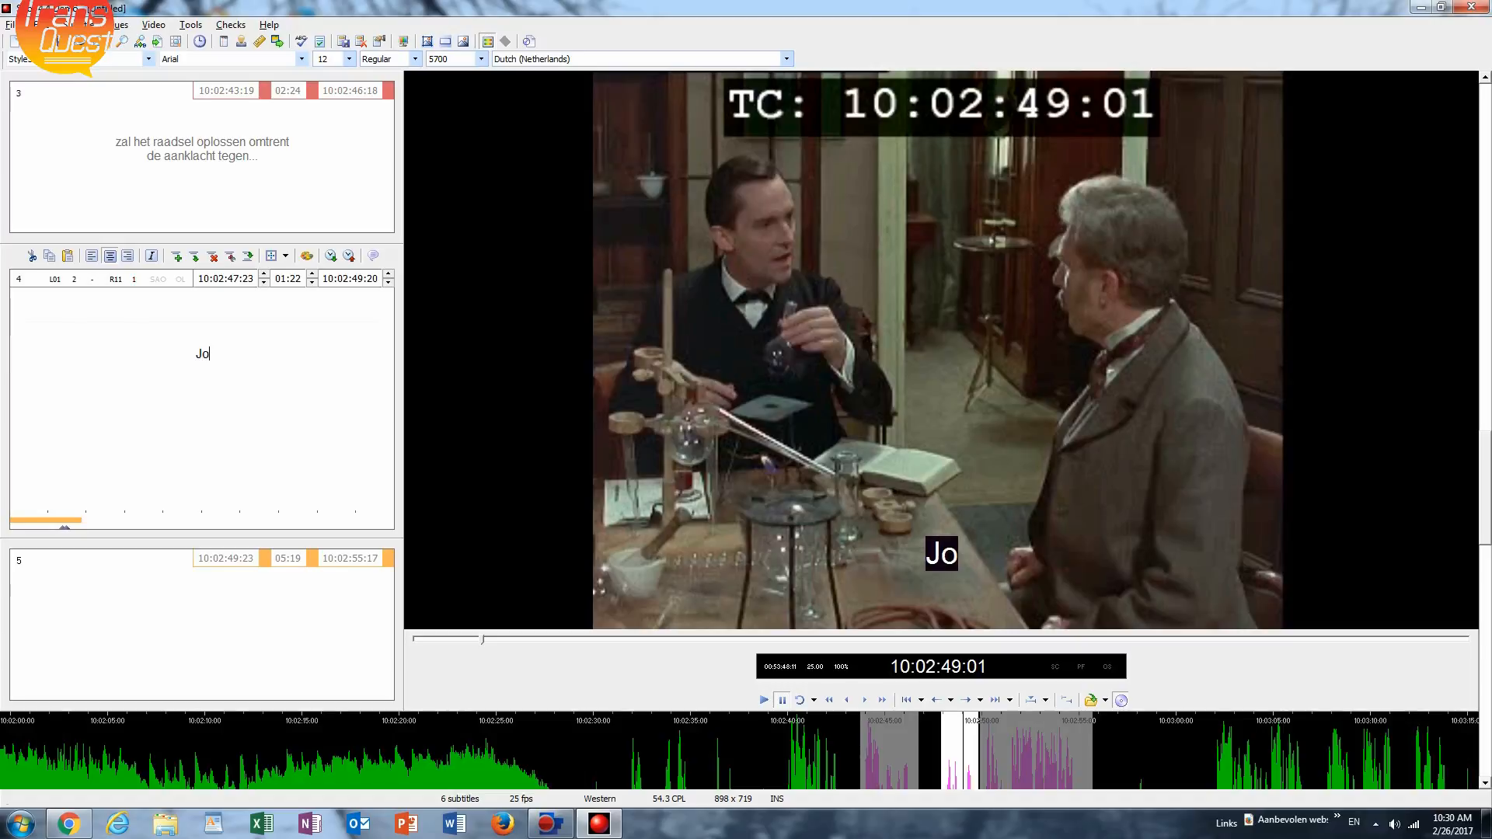
pyautogui.write('hn Vi')
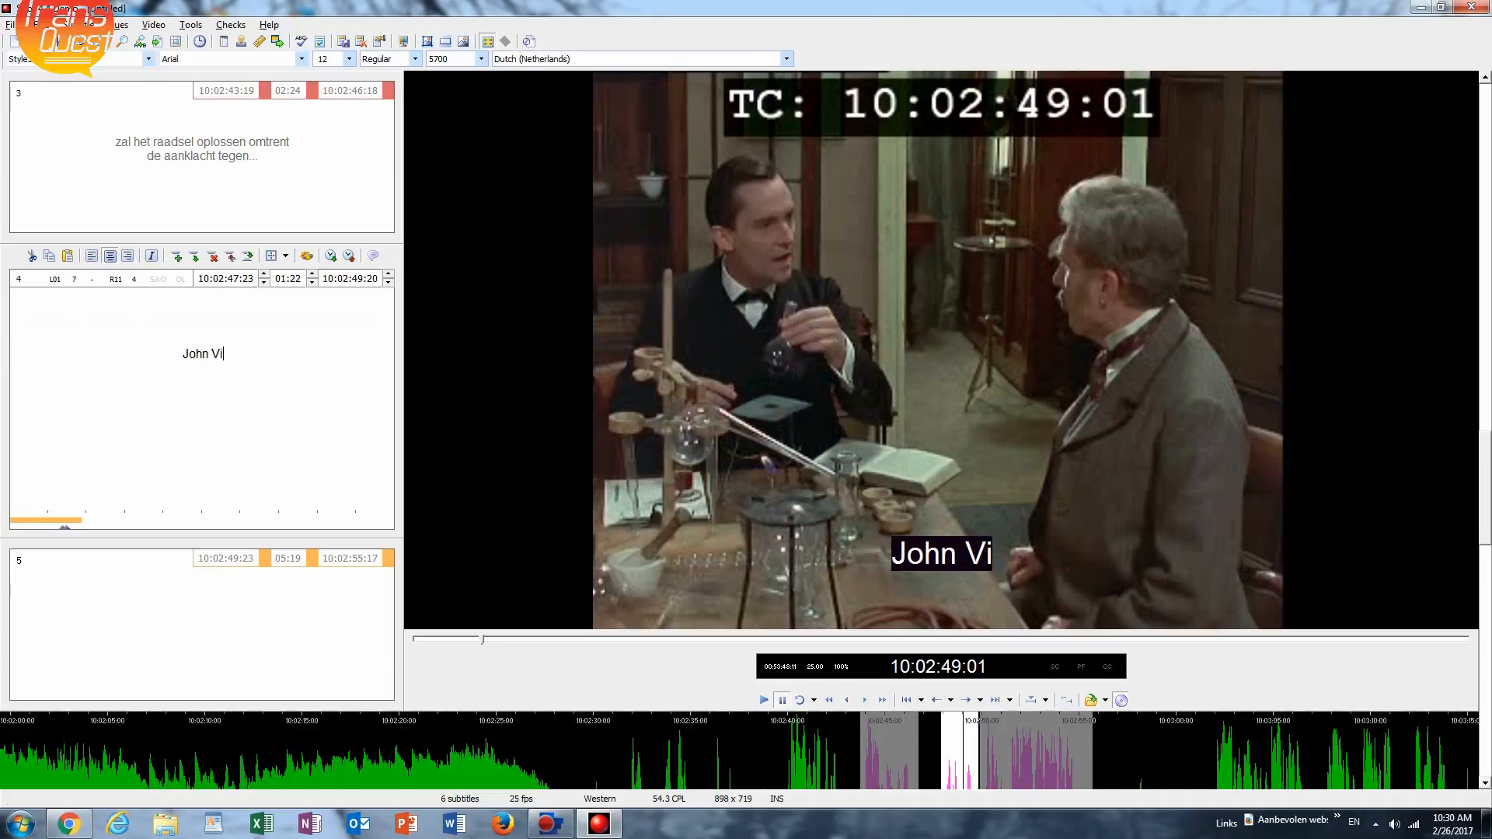
pyautogui.write('ncent ')
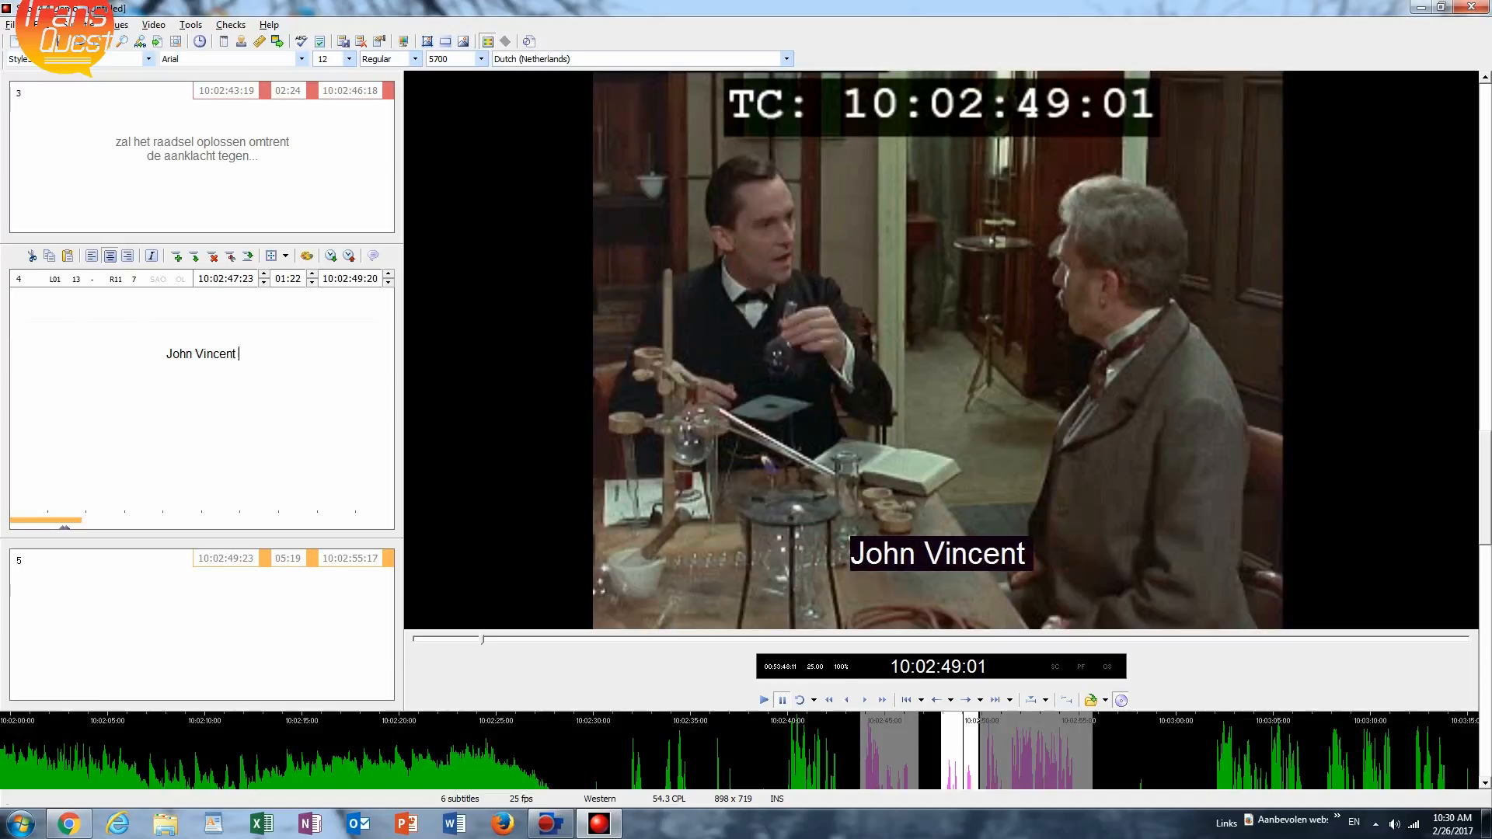
pyautogui.write('Harden')
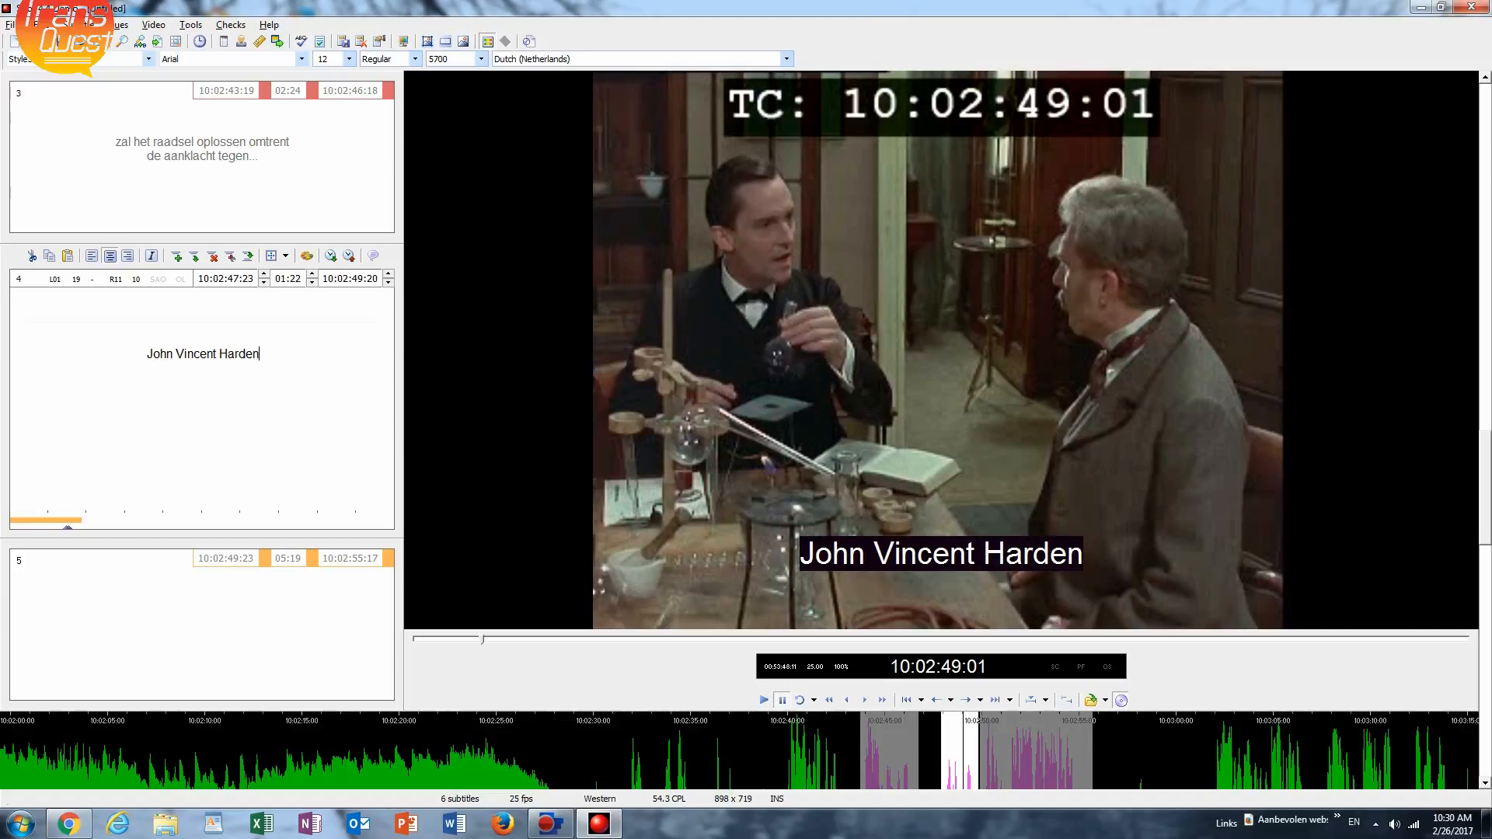
pyautogui.write('.')
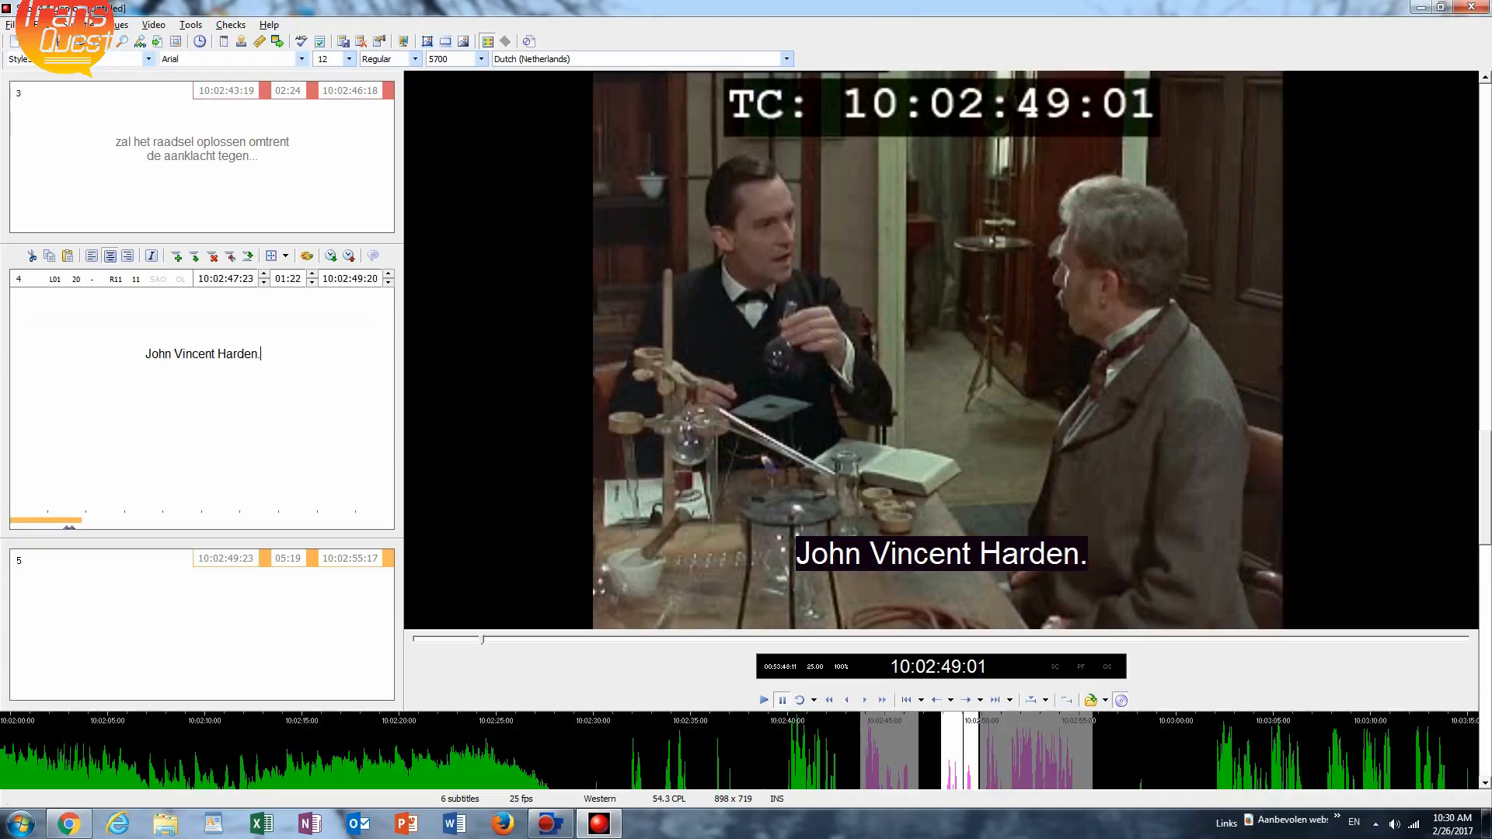
# Play subtitle 5's spoken line and enter its opening text: "Mooi. De tabaksmagnaat.".
pyautogui.press('pagedown')
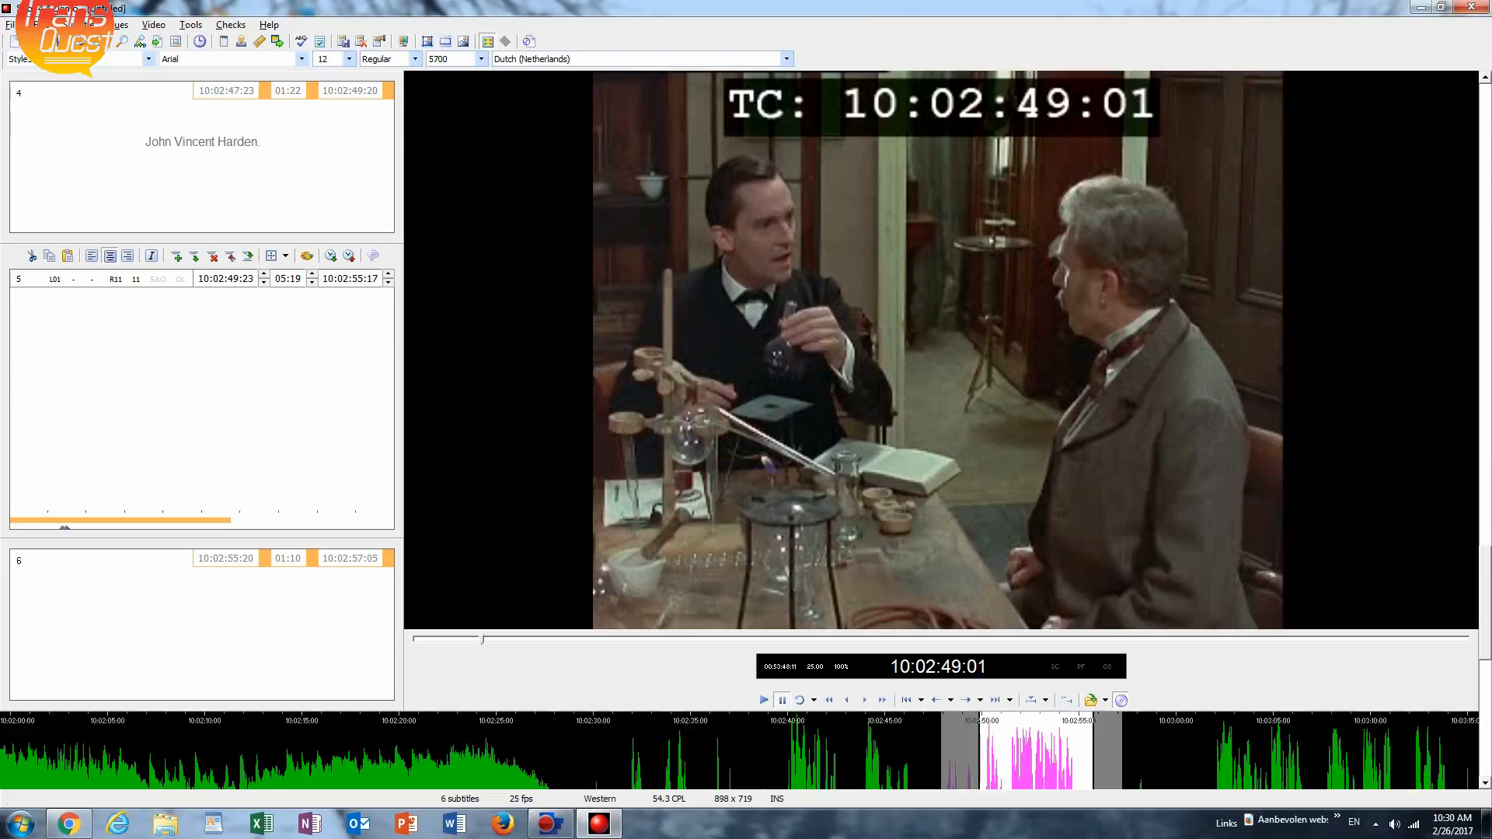
pyautogui.press('space')
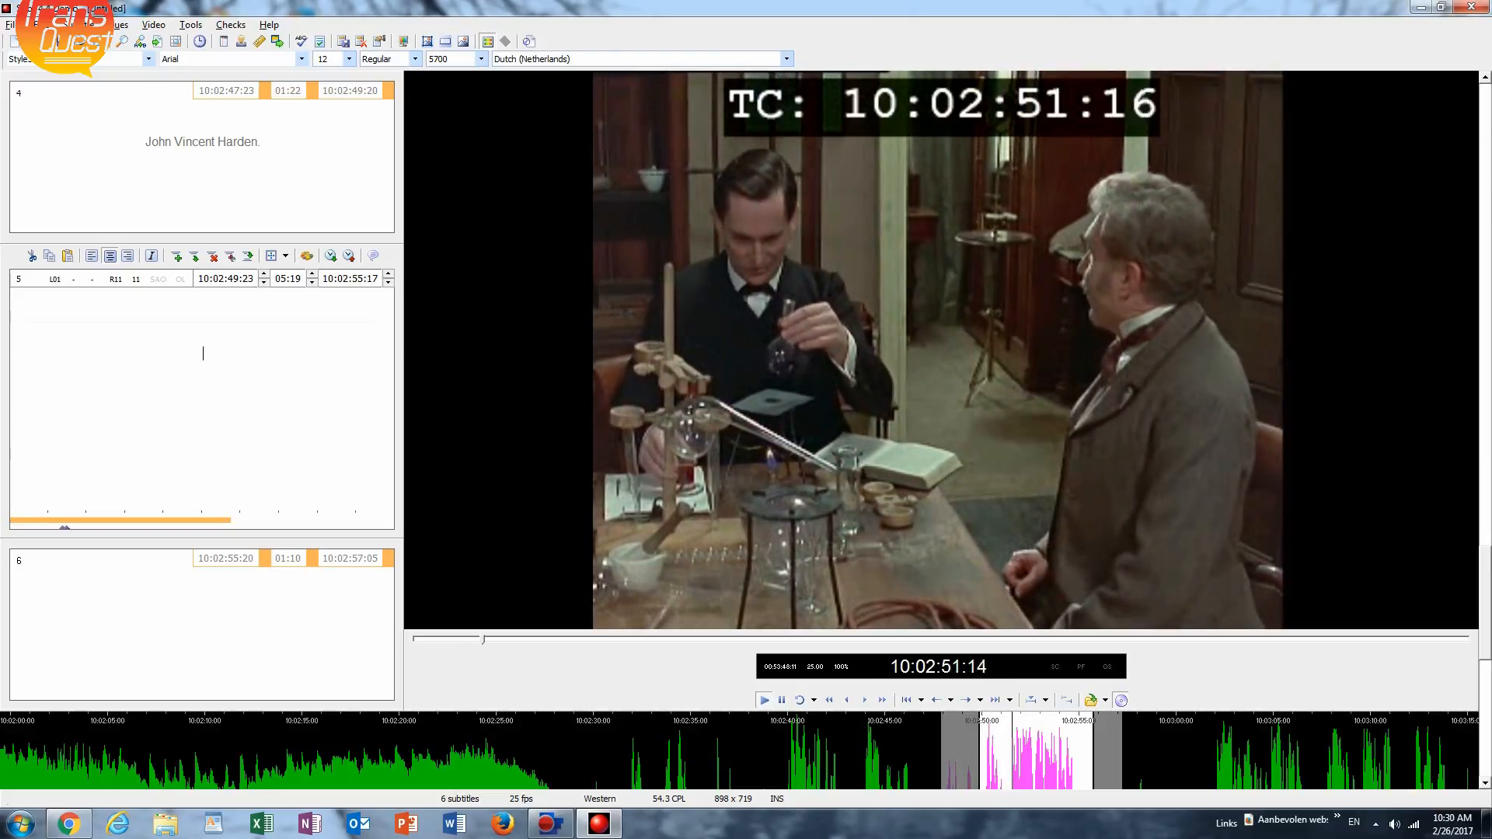
pyautogui.write('M')
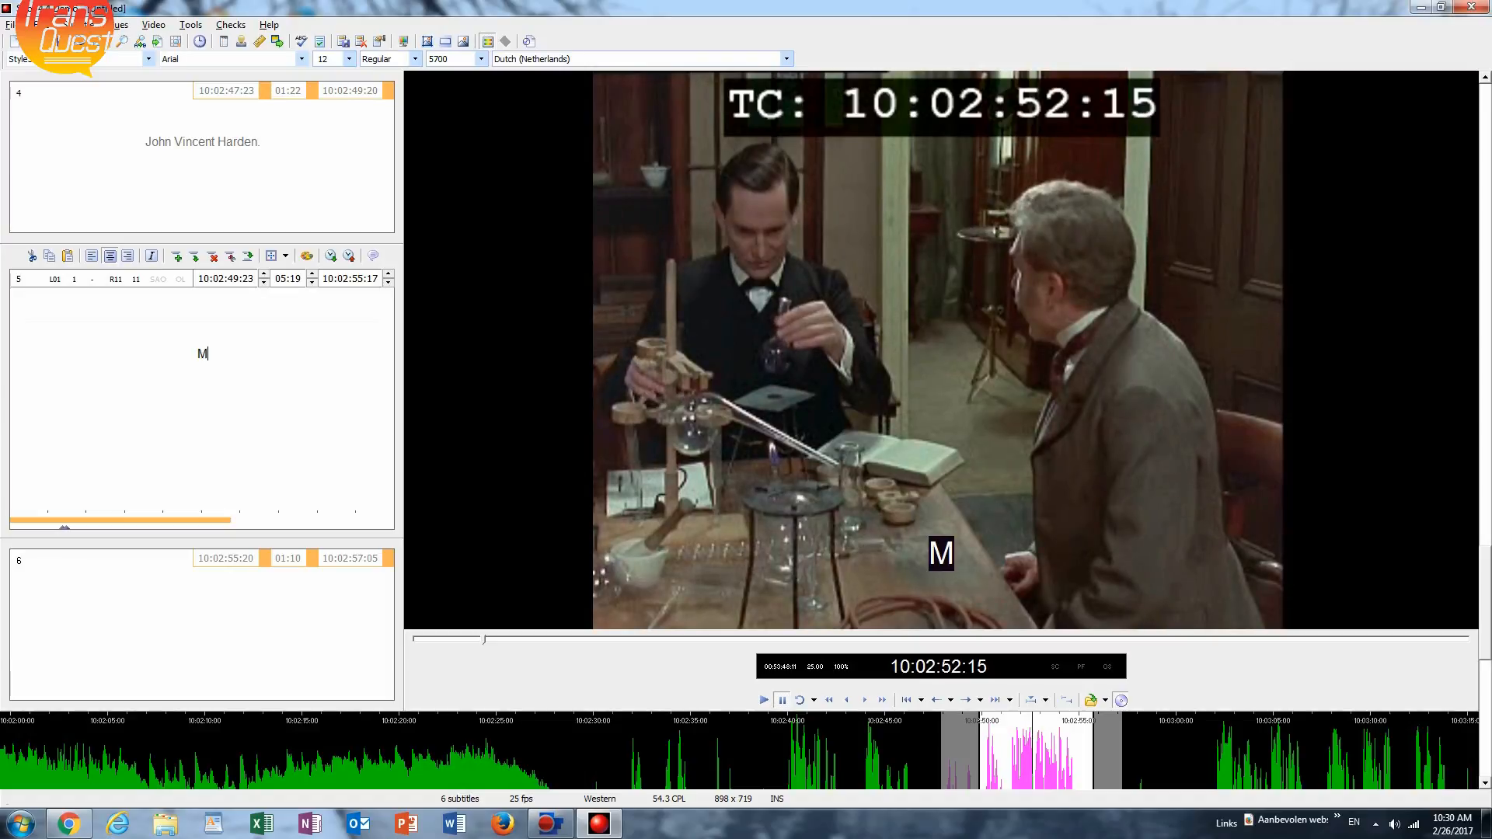
pyautogui.write('ooi. ')
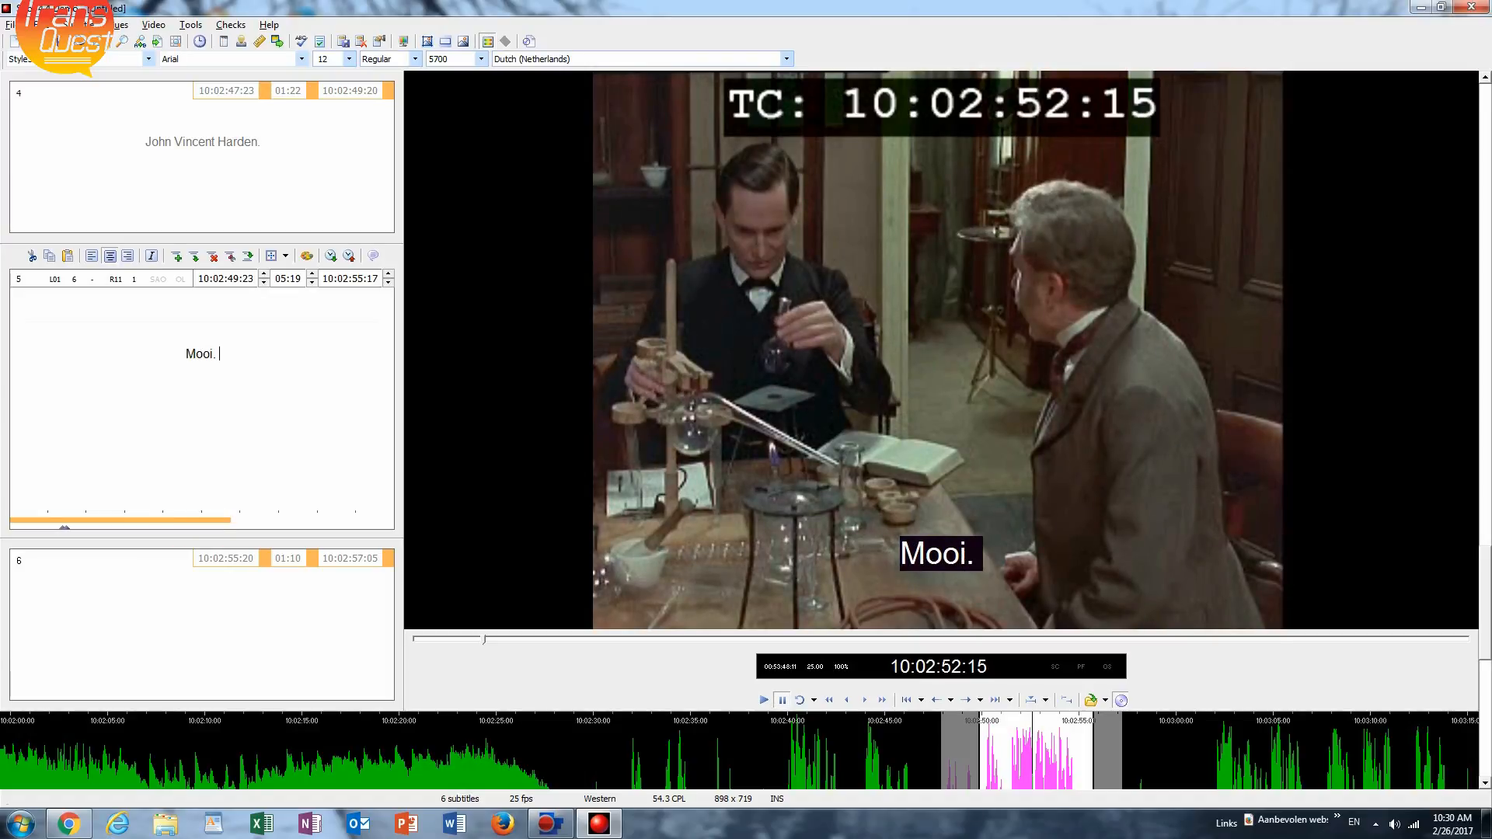
pyautogui.write('De tab')
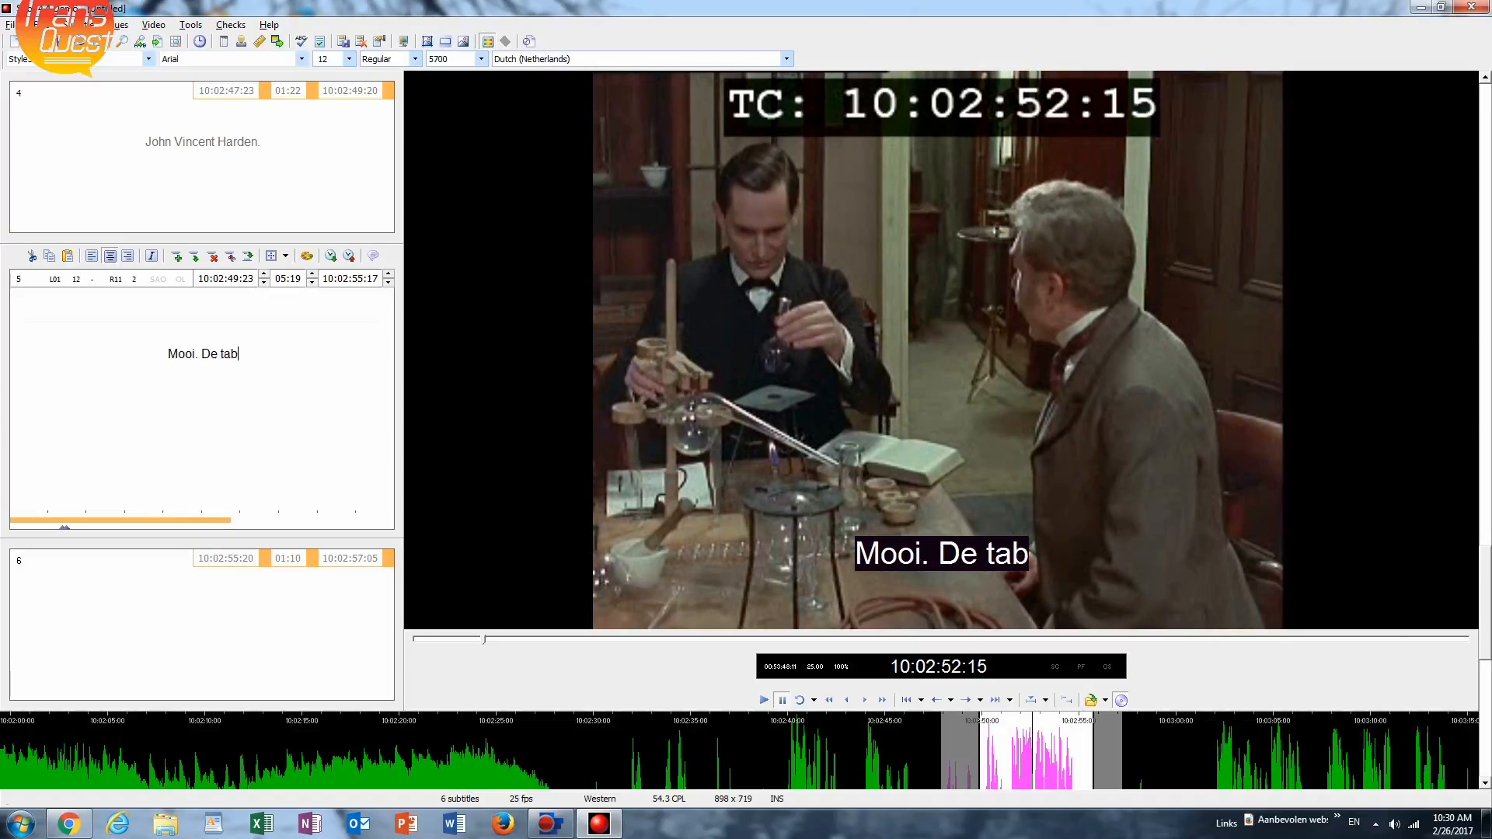
pyautogui.write('a')
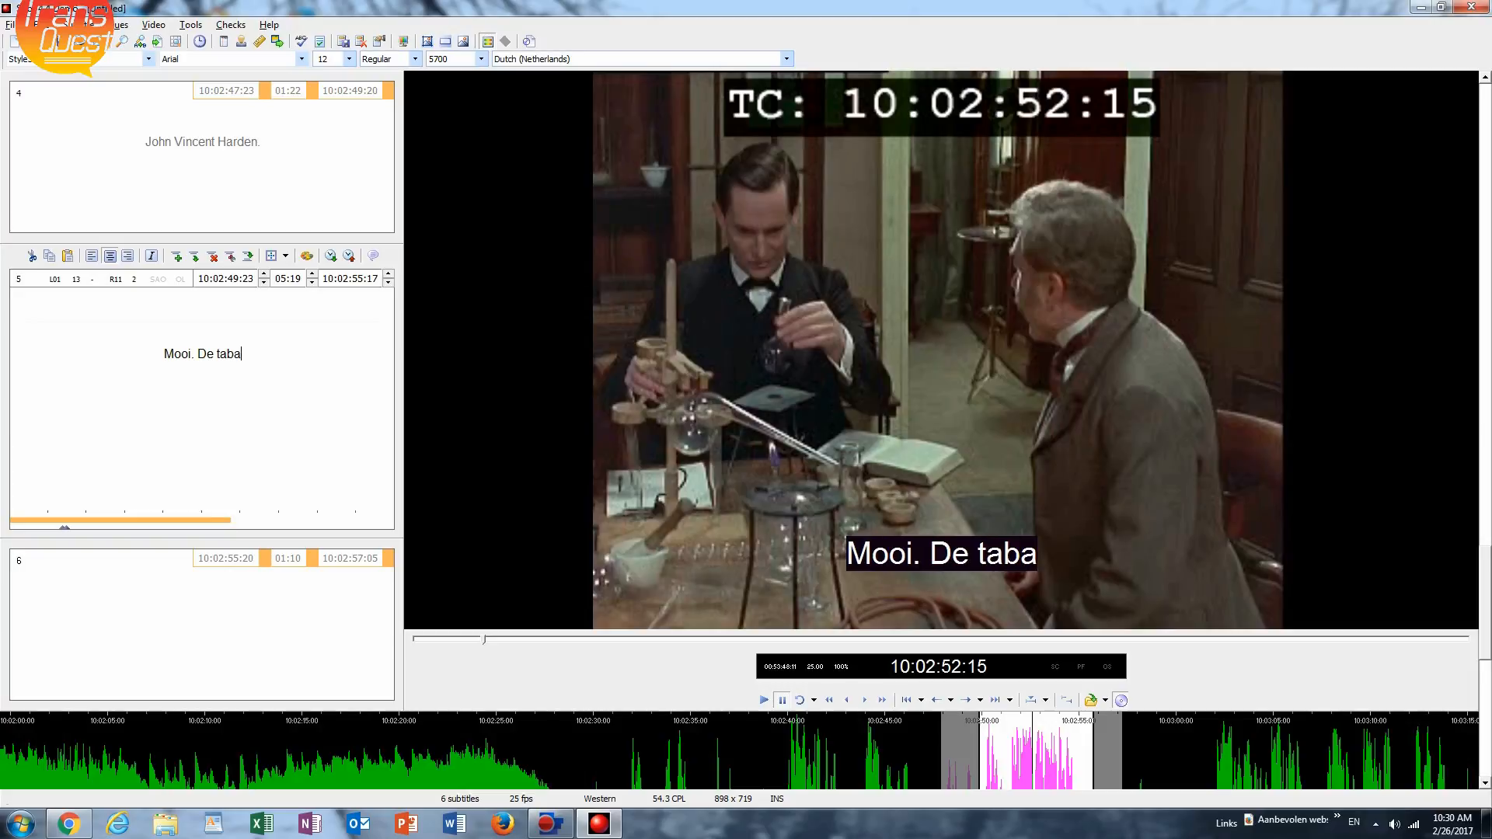
pyautogui.write('ksmagnaat')
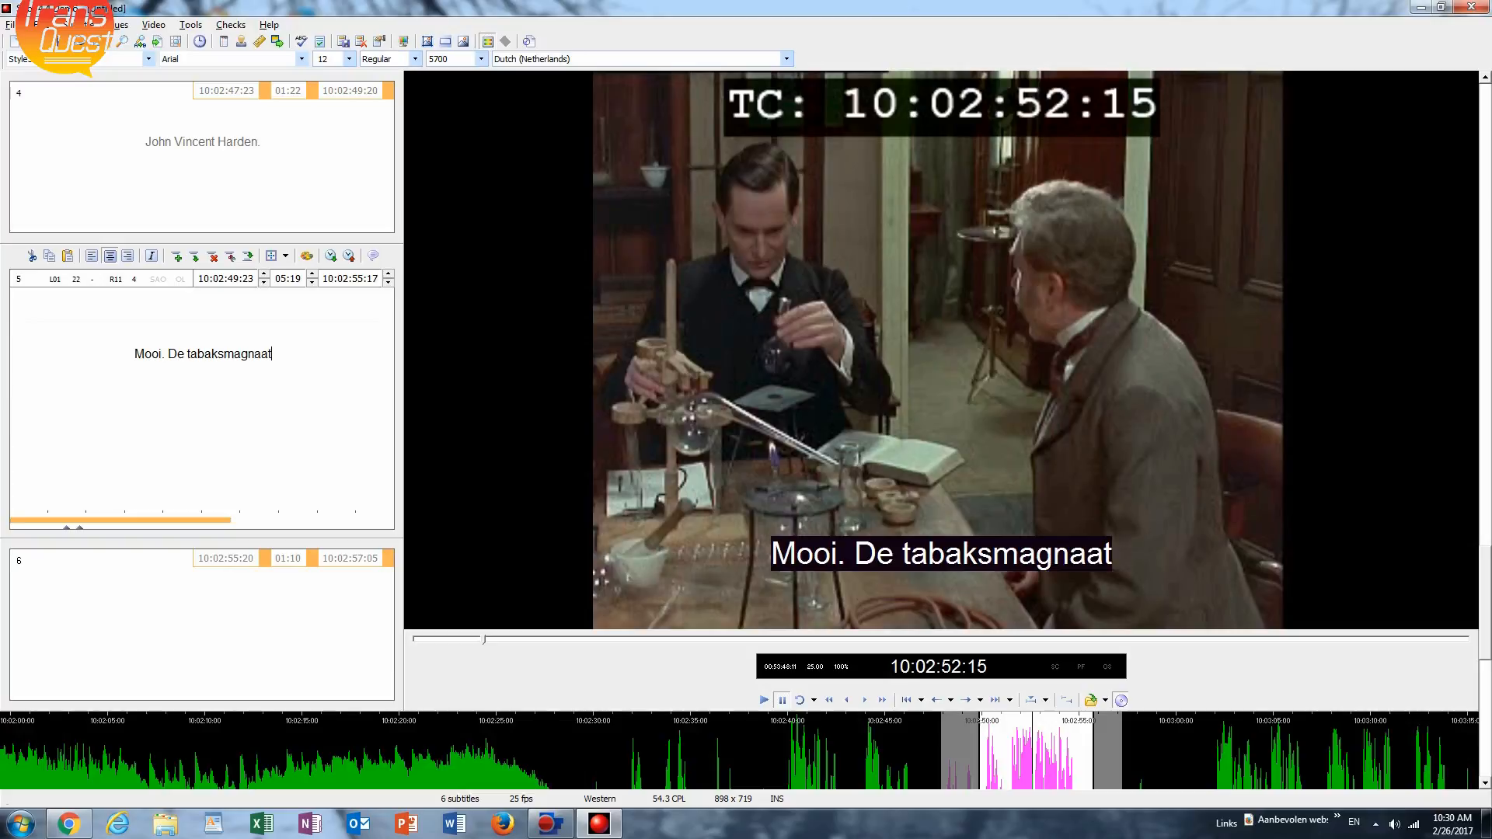
pyautogui.write('. ')
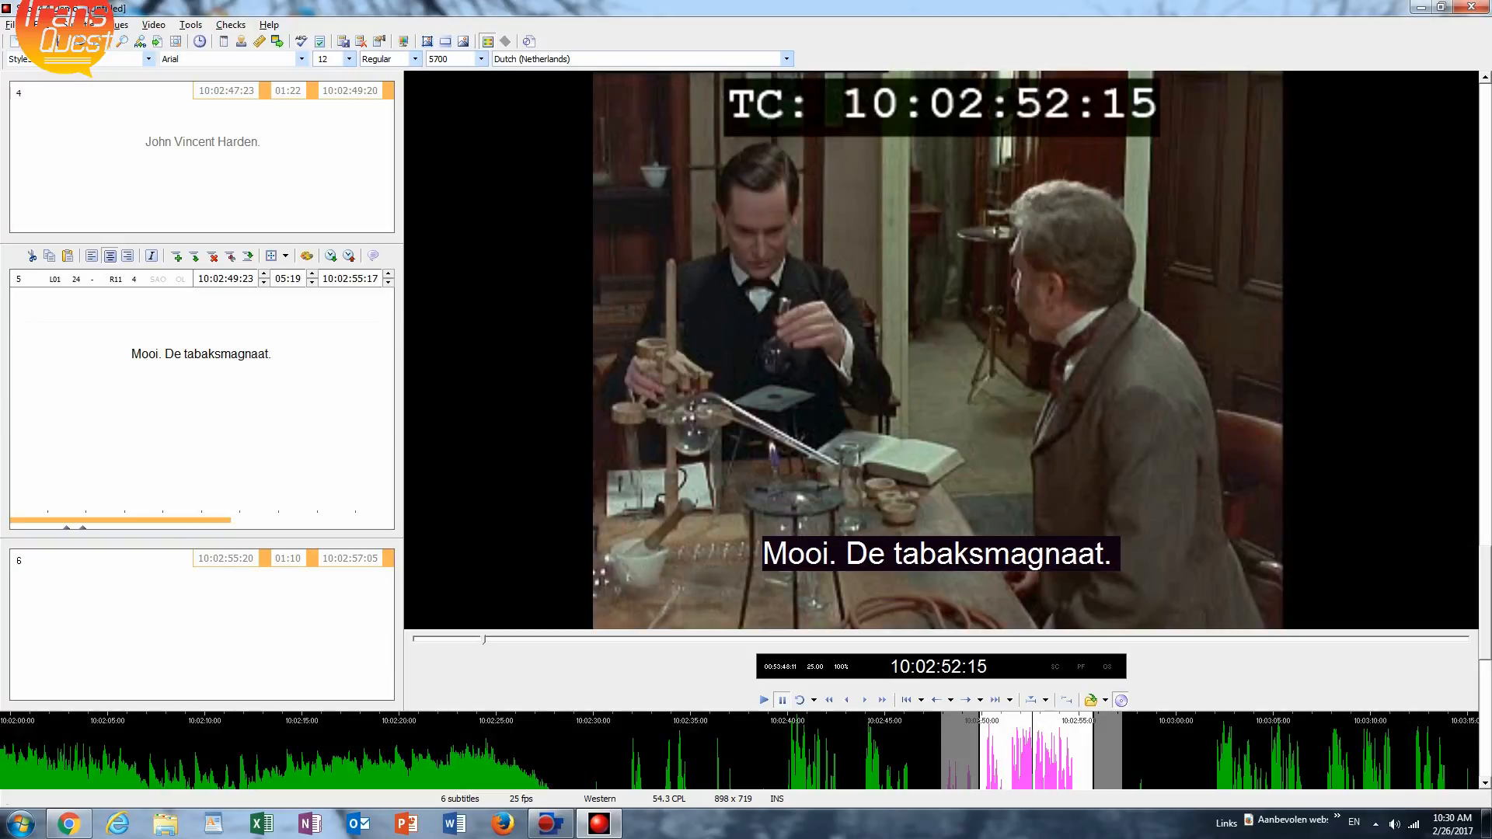
pyautogui.write('Zal ik n')
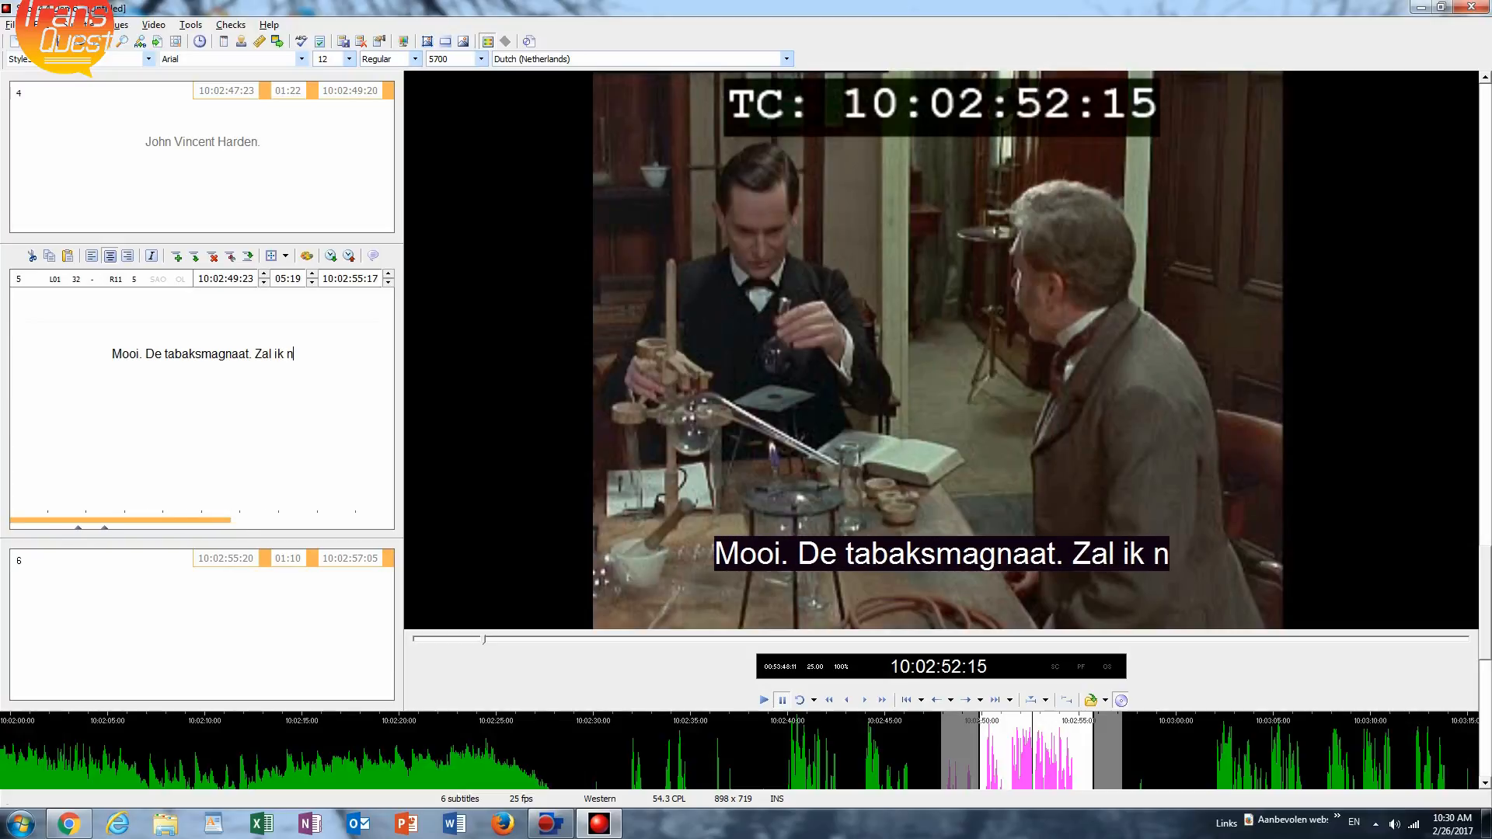
pyautogui.write('oeter')
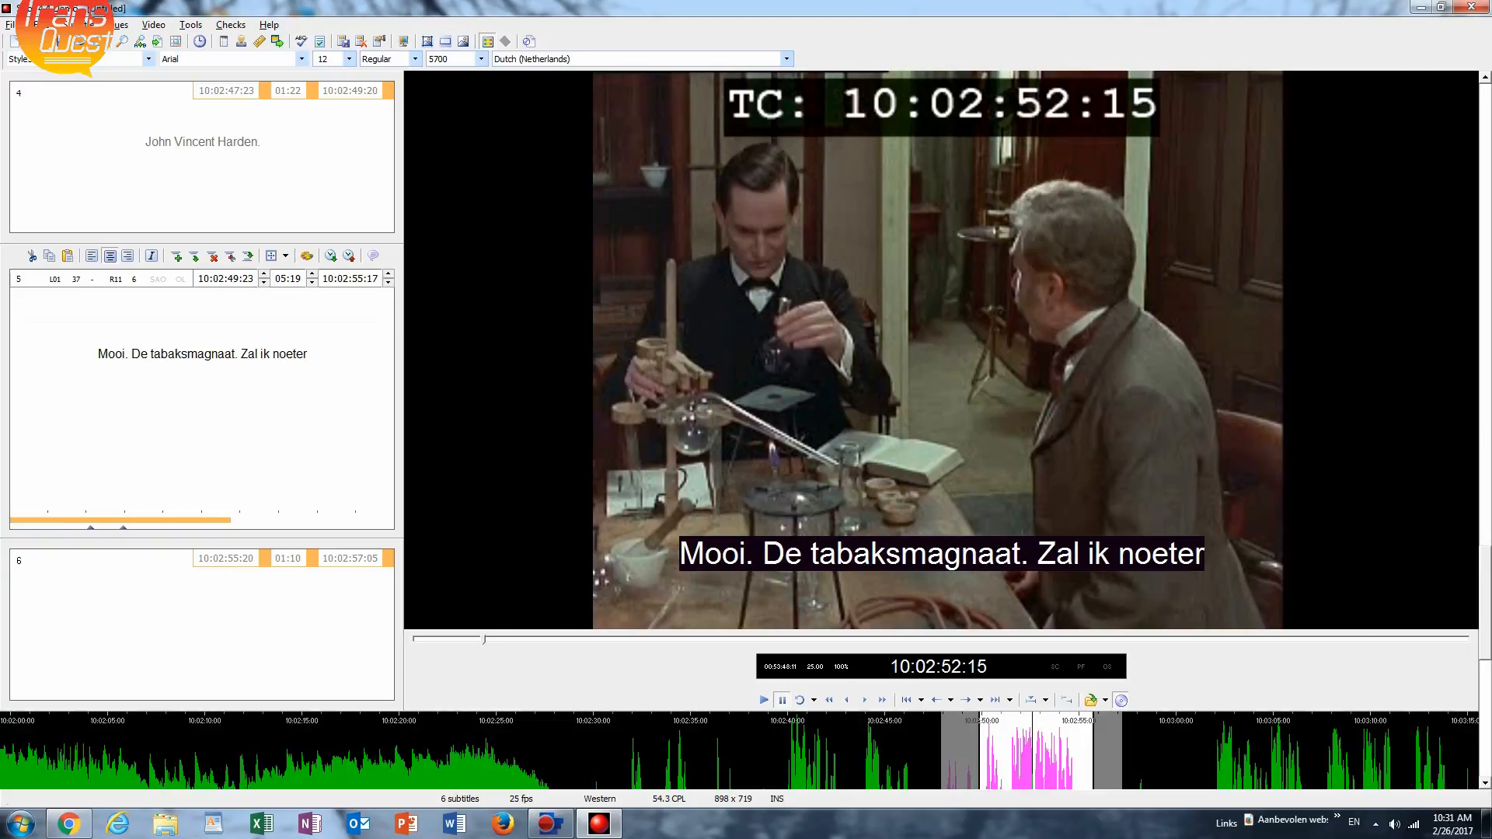
# Complete the first line of subtitle 5 with the question "Zal ik noteren?".
pyautogui.press('BackSpace')
pyautogui.press('BackSpace')
pyautogui.press('BackSpace')
pyautogui.press('BackSpace')
pyautogui.write('r')
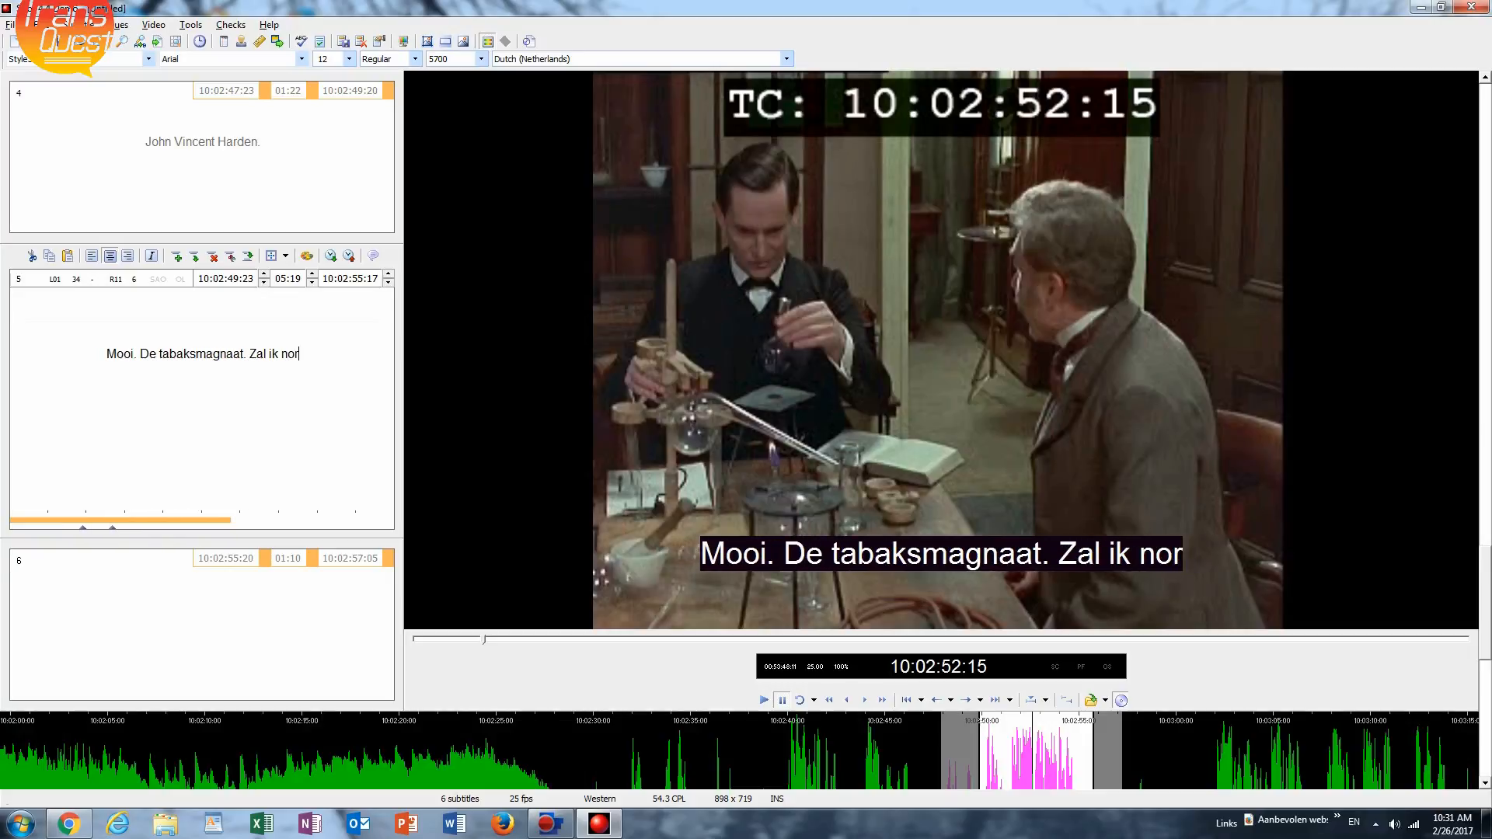
pyautogui.press('BackSpace')
pyautogui.write('teren?')
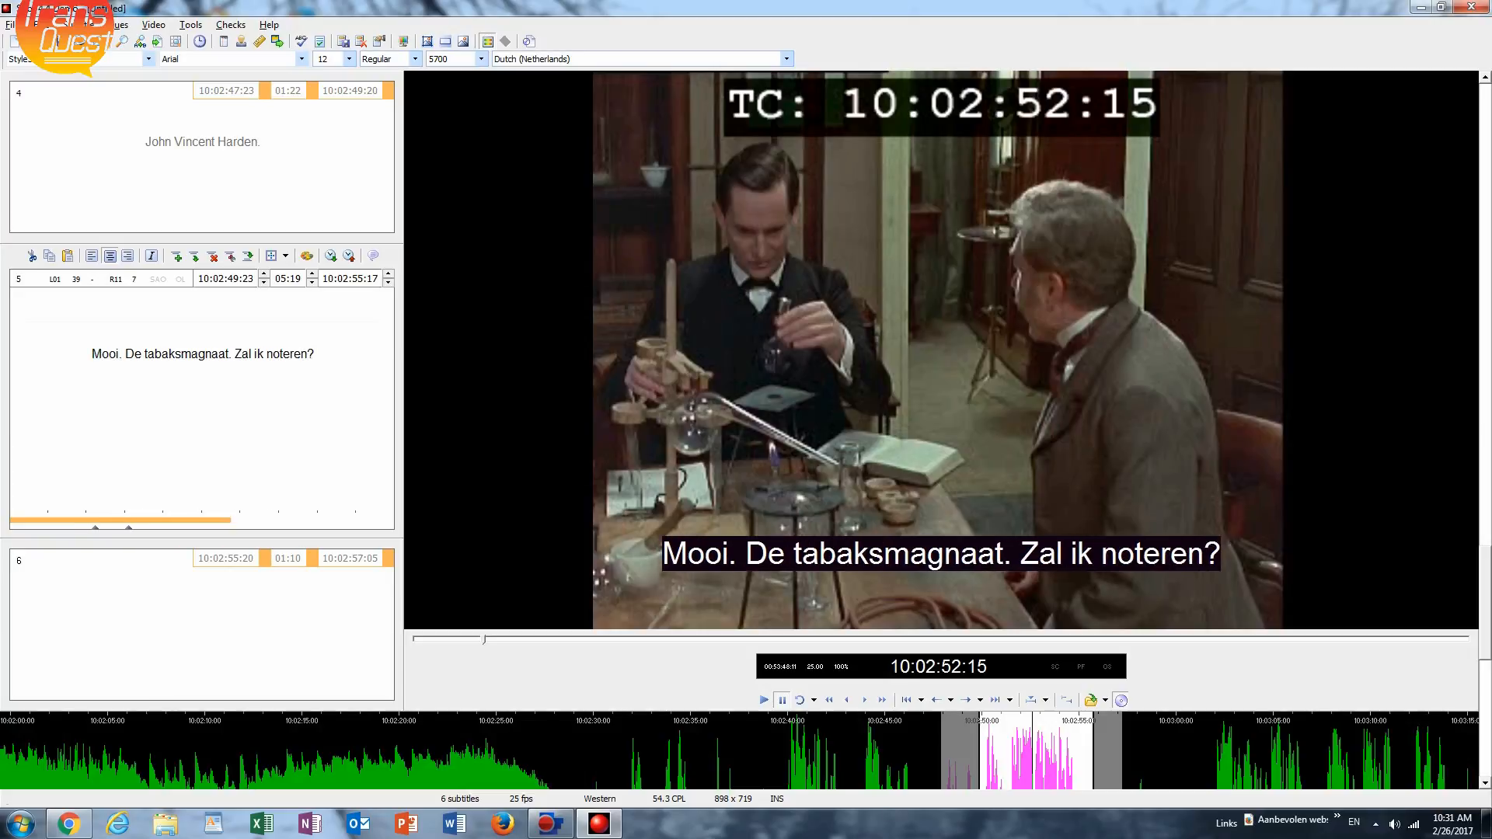
# Add a second line to subtitle 5 with the other speaker's reply: "-Nee, ik zal later dicteren.".
pyautogui.press('Return')
pyautogui.write('-')
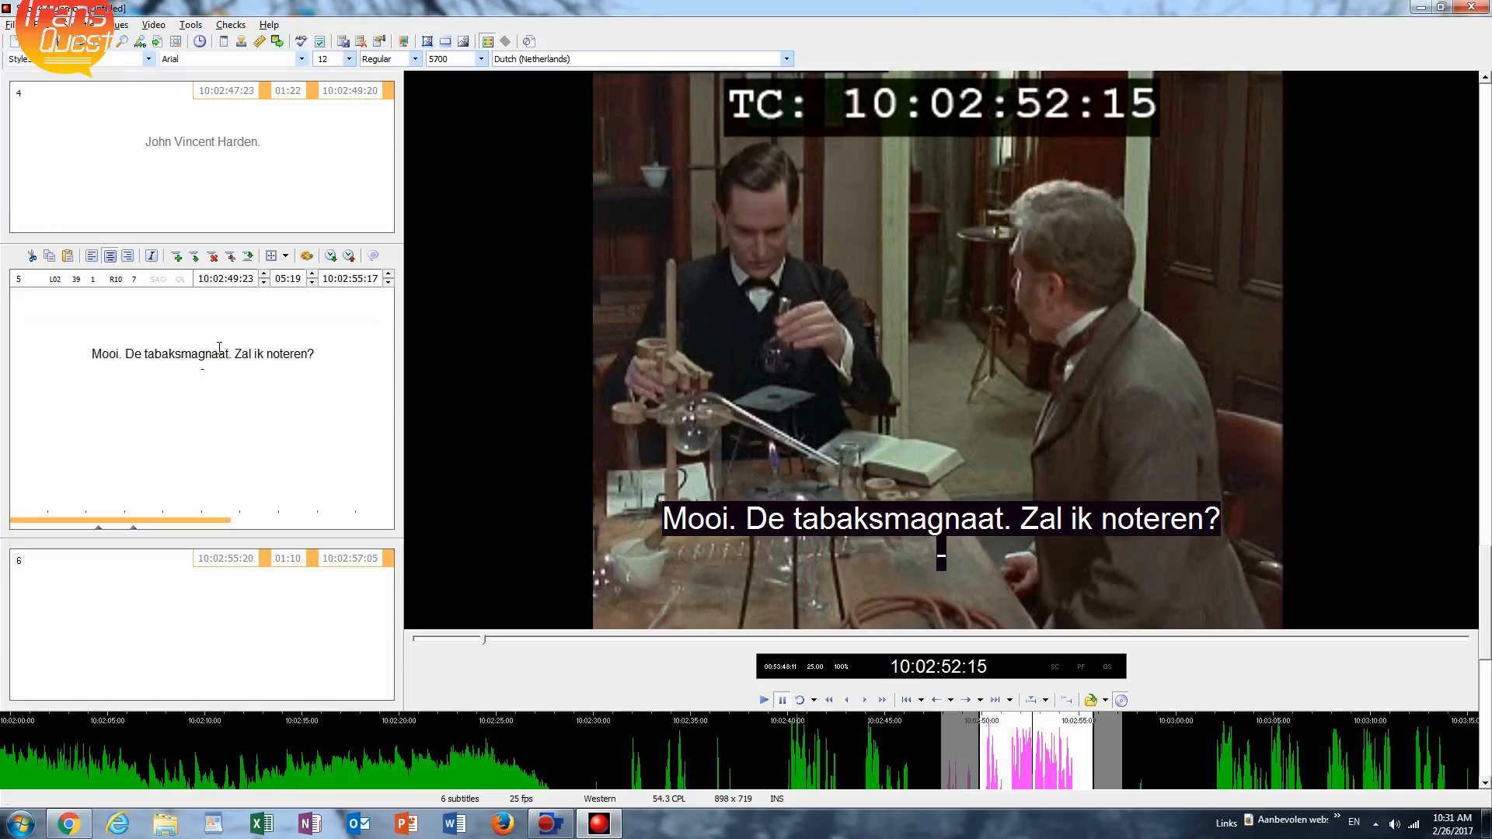
pyautogui.write('Nee, ')
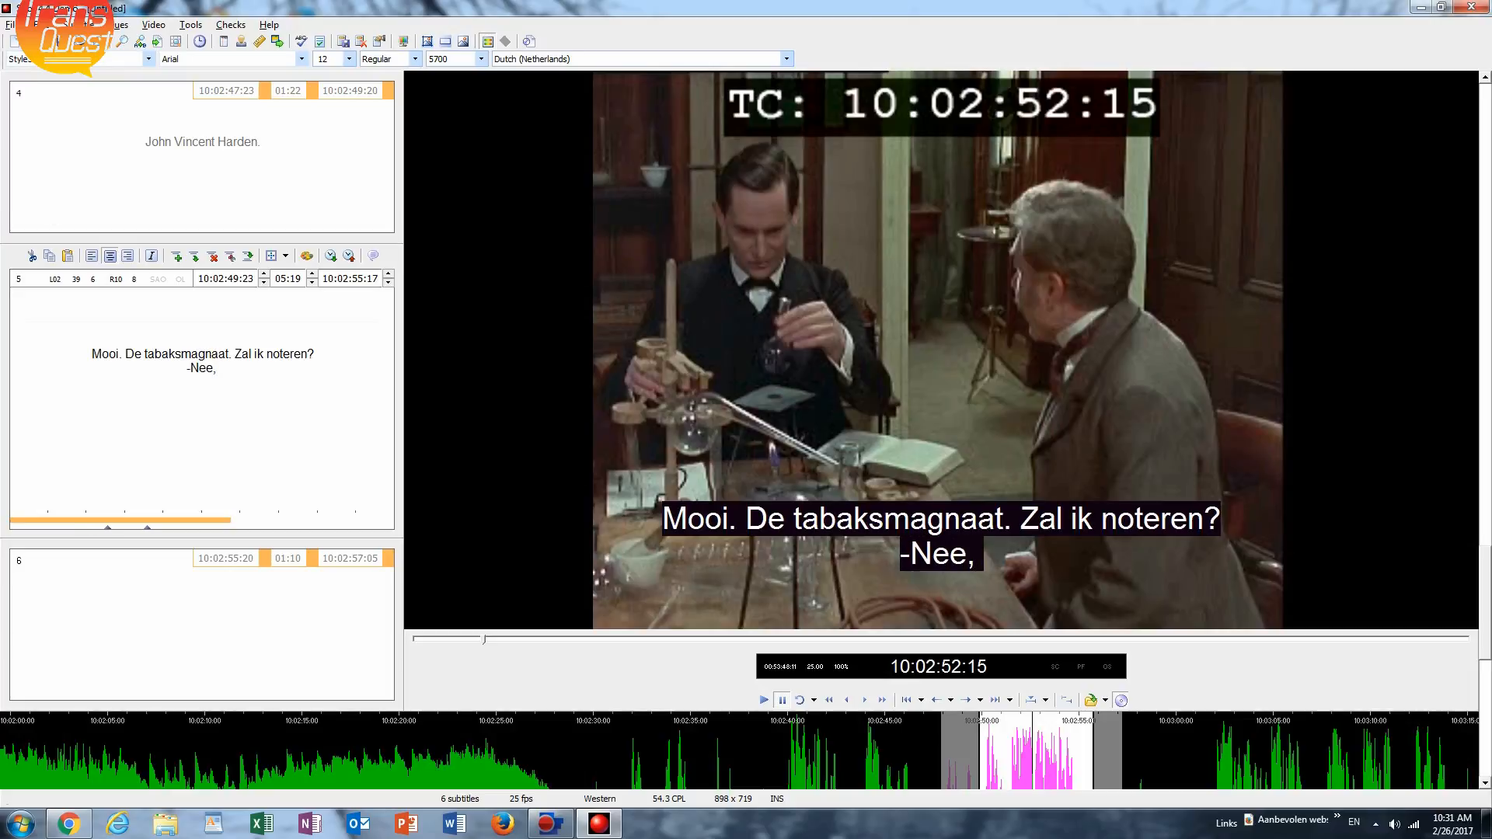
pyautogui.write('ik zal ')
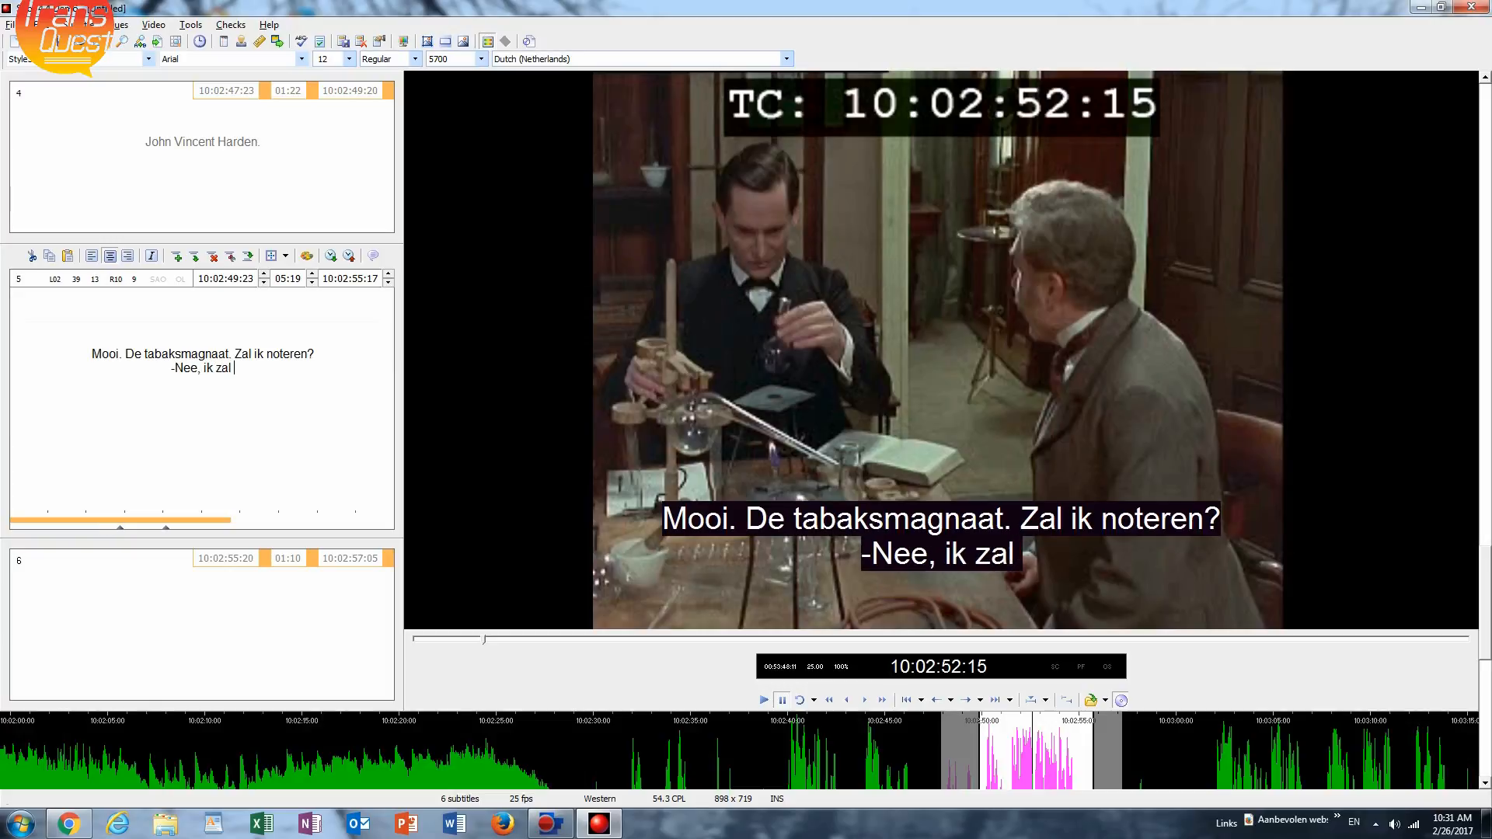
pyautogui.write('later ')
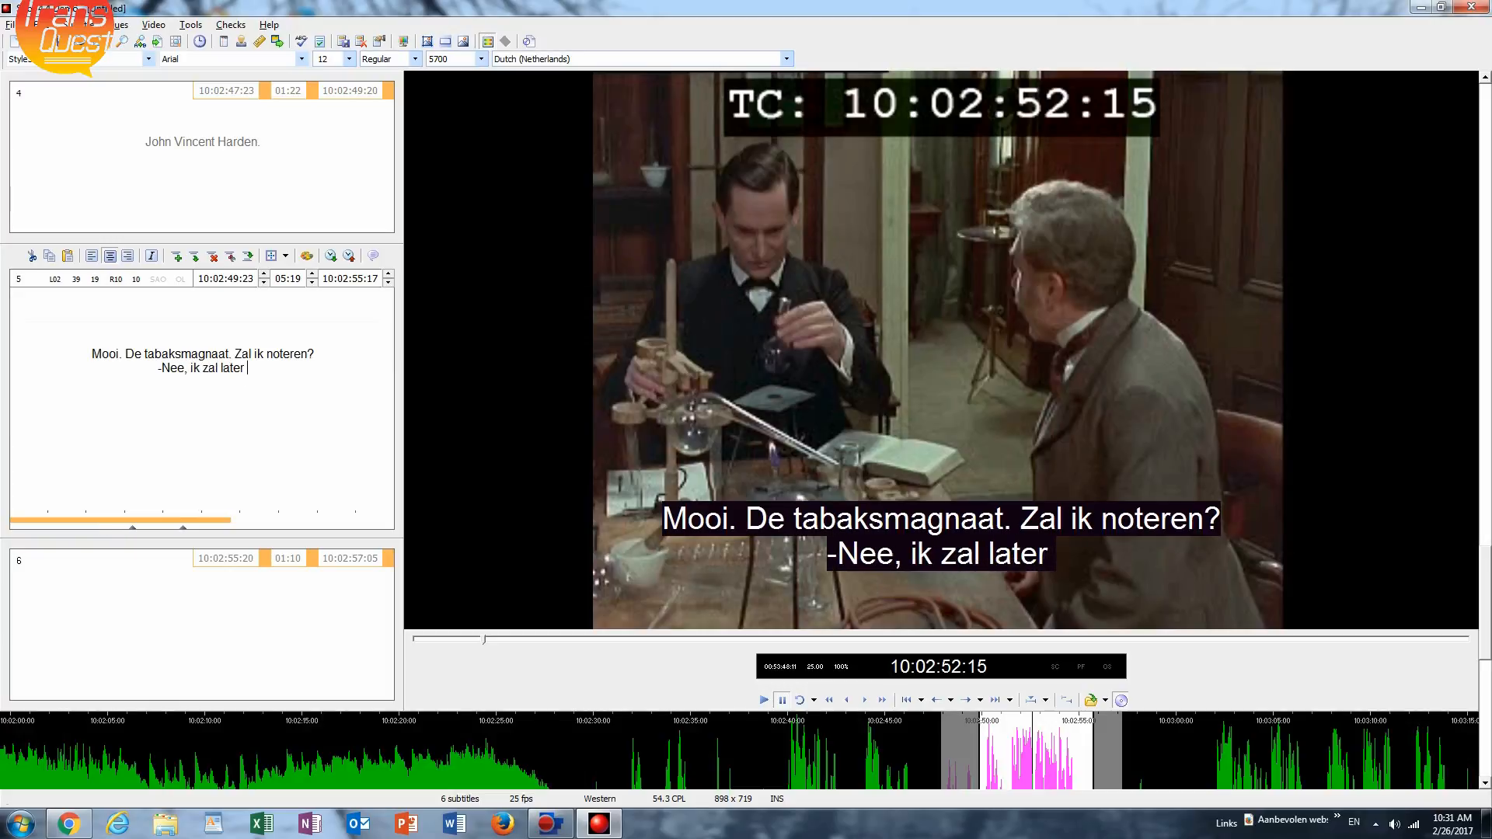
pyautogui.write('dicte')
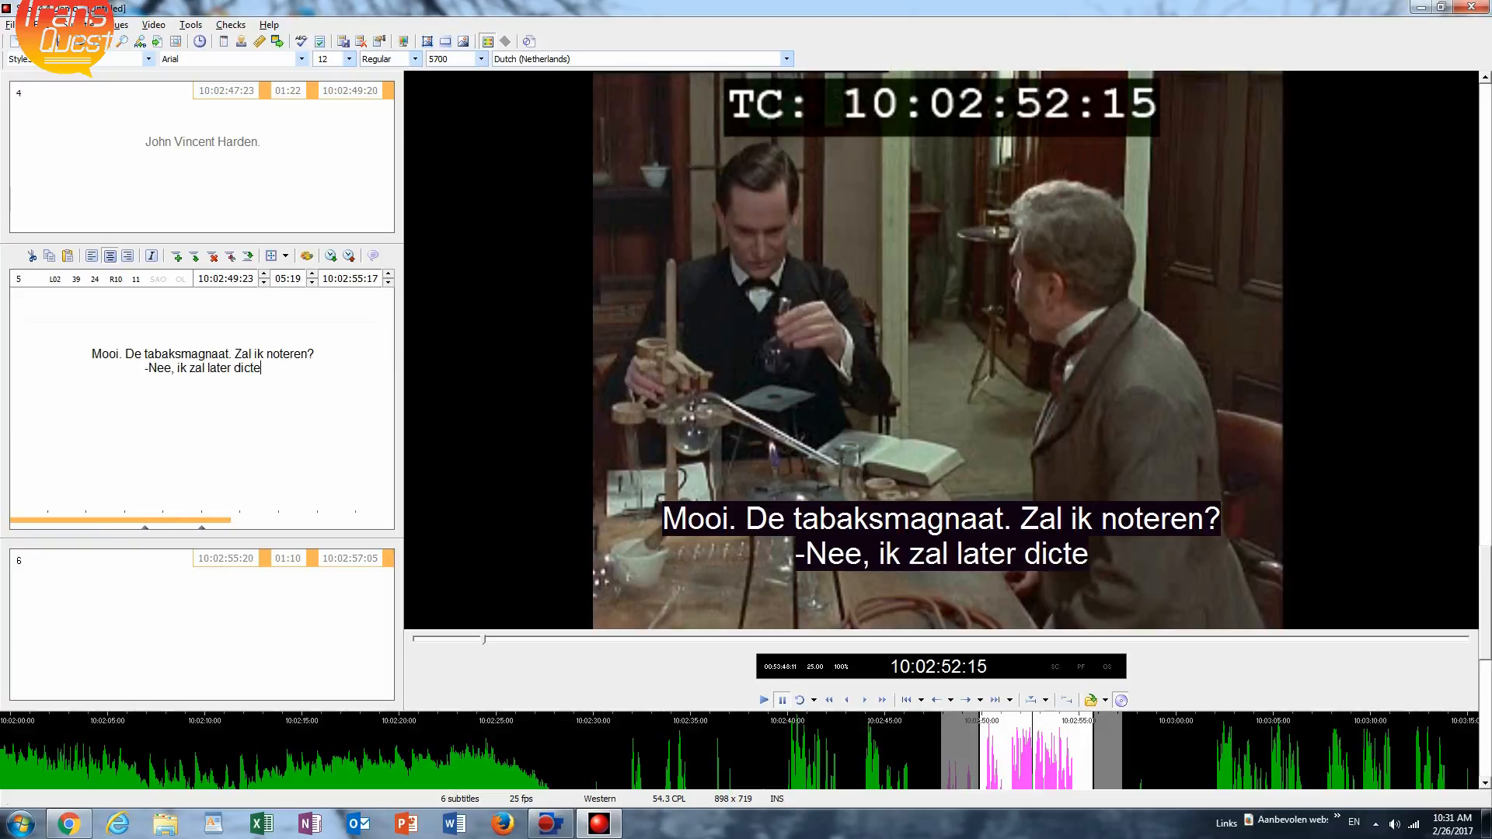
pyautogui.write('ren')
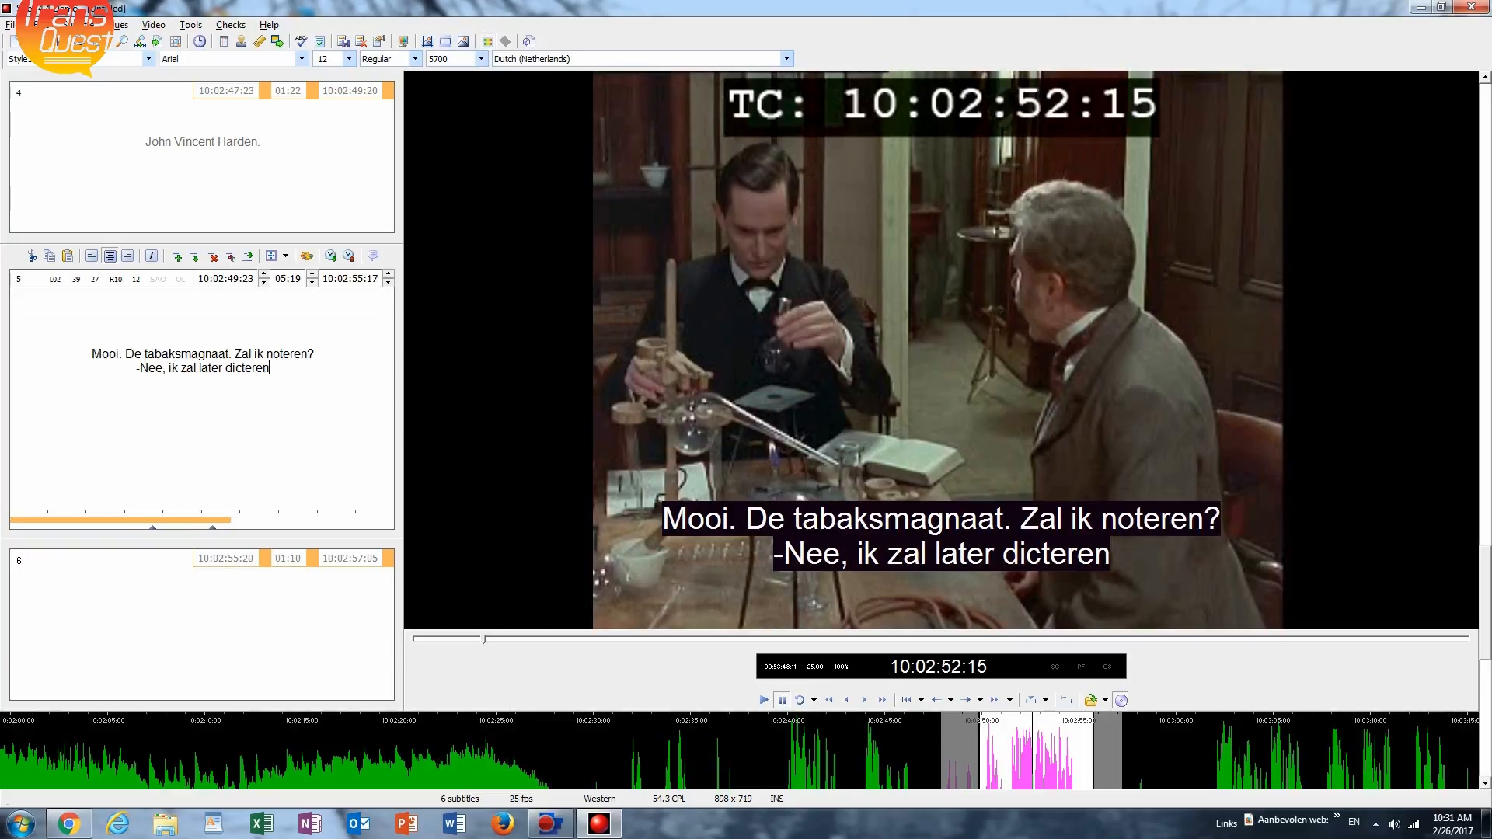
pyautogui.write('.')
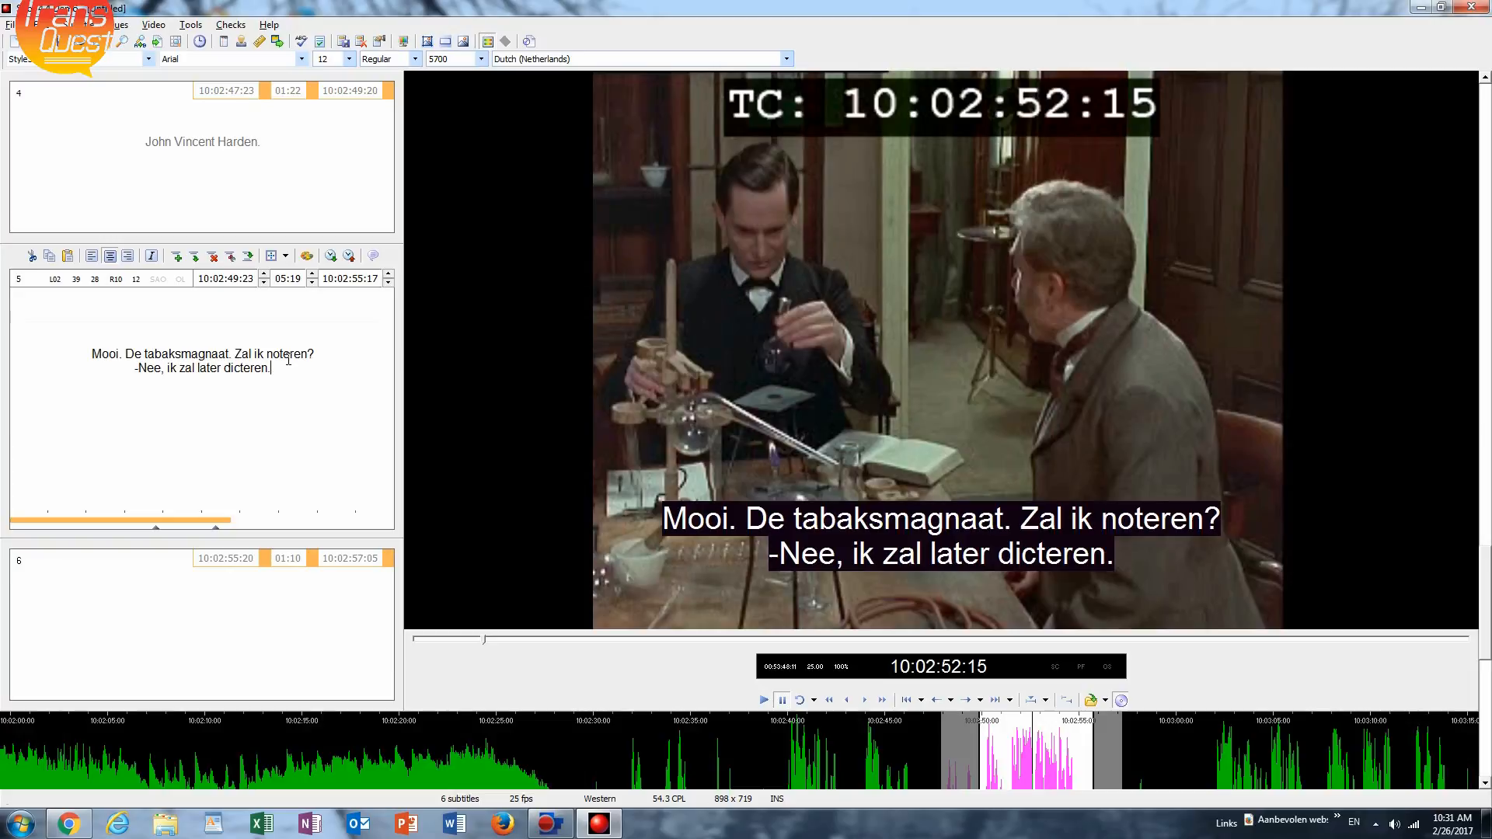
# Find where the dialogue resumes after subtitle 5 and set subtitle 6's in-time there, at 10:03:01:21.
pyautogui.press('pagedown')
pyautogui.hotkey('ctrl', 'space')
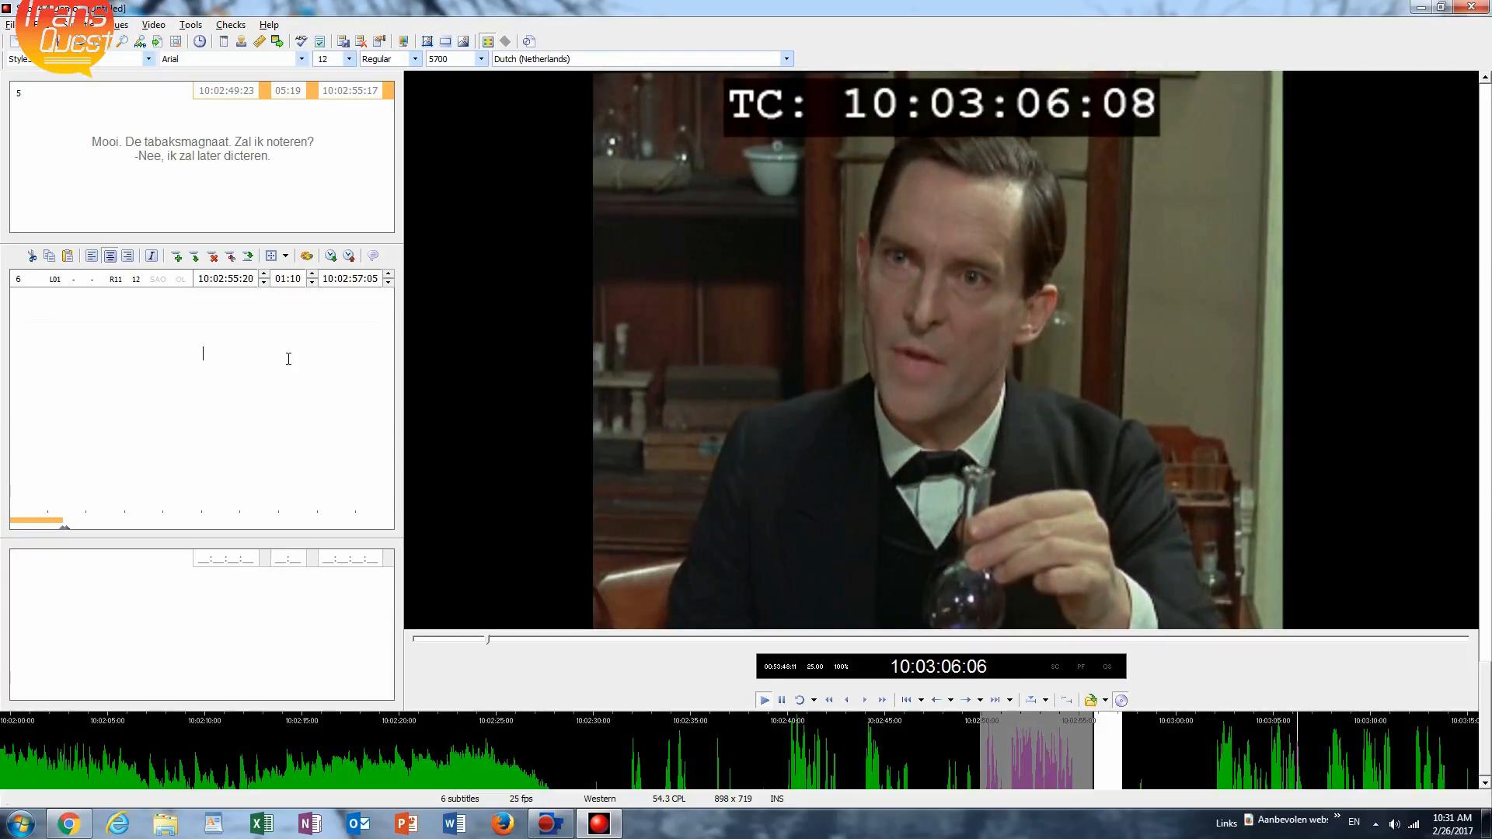
pyautogui.hotkey('ctrl', 'space')
pyautogui.hotkey('ctrl', 'Left')
pyautogui.hotkey('ctrl', 'Left')
pyautogui.hotkey('ctrl', 'Left')
pyautogui.hotkey('ctrl', 'Left')
pyautogui.hotkey('ctrl', 'Left')
pyautogui.hotkey('ctrl', 'Left')
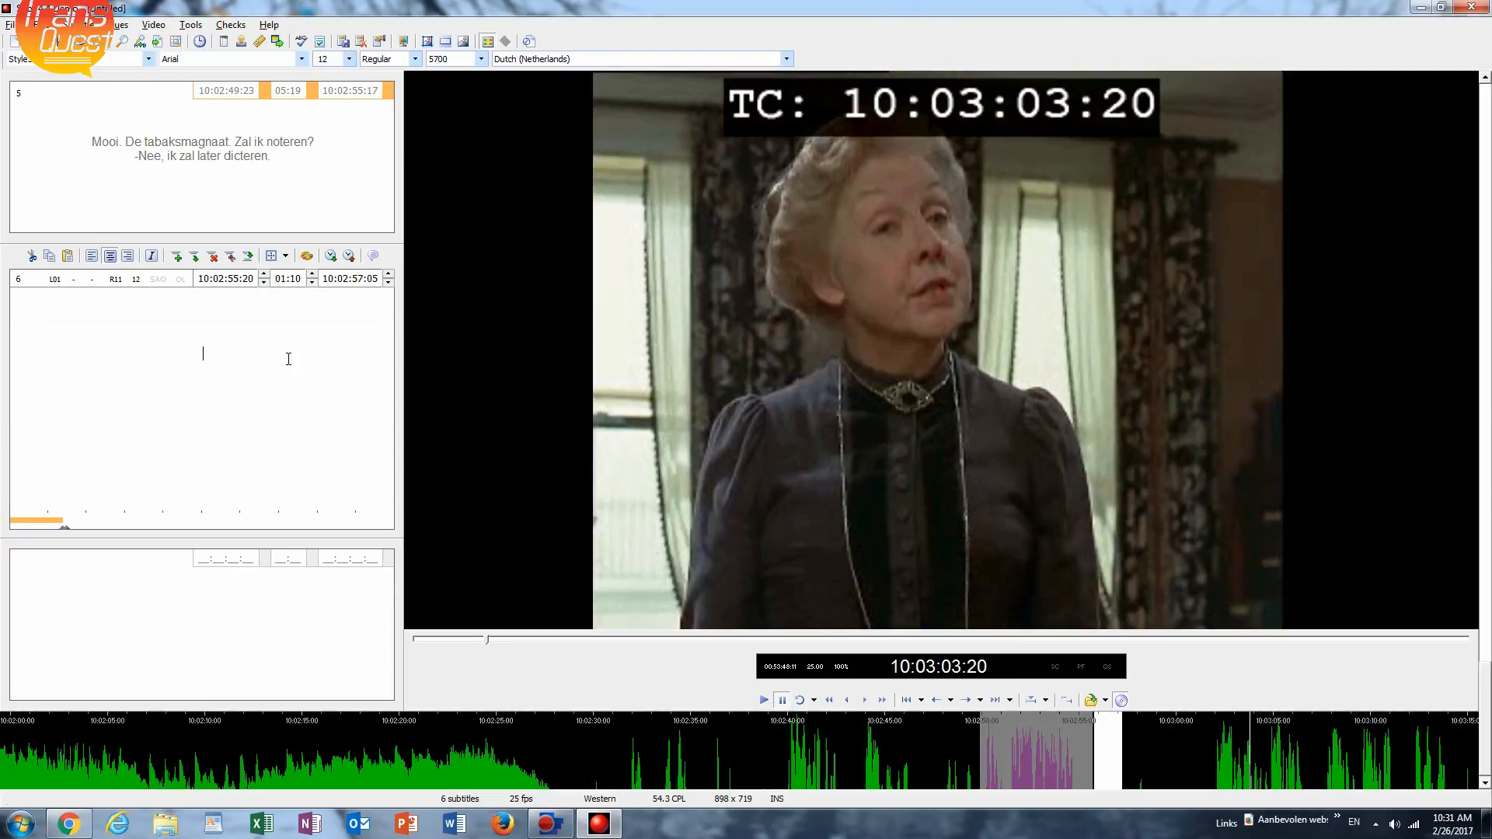
pyautogui.hotkey('ctrl', 'space')
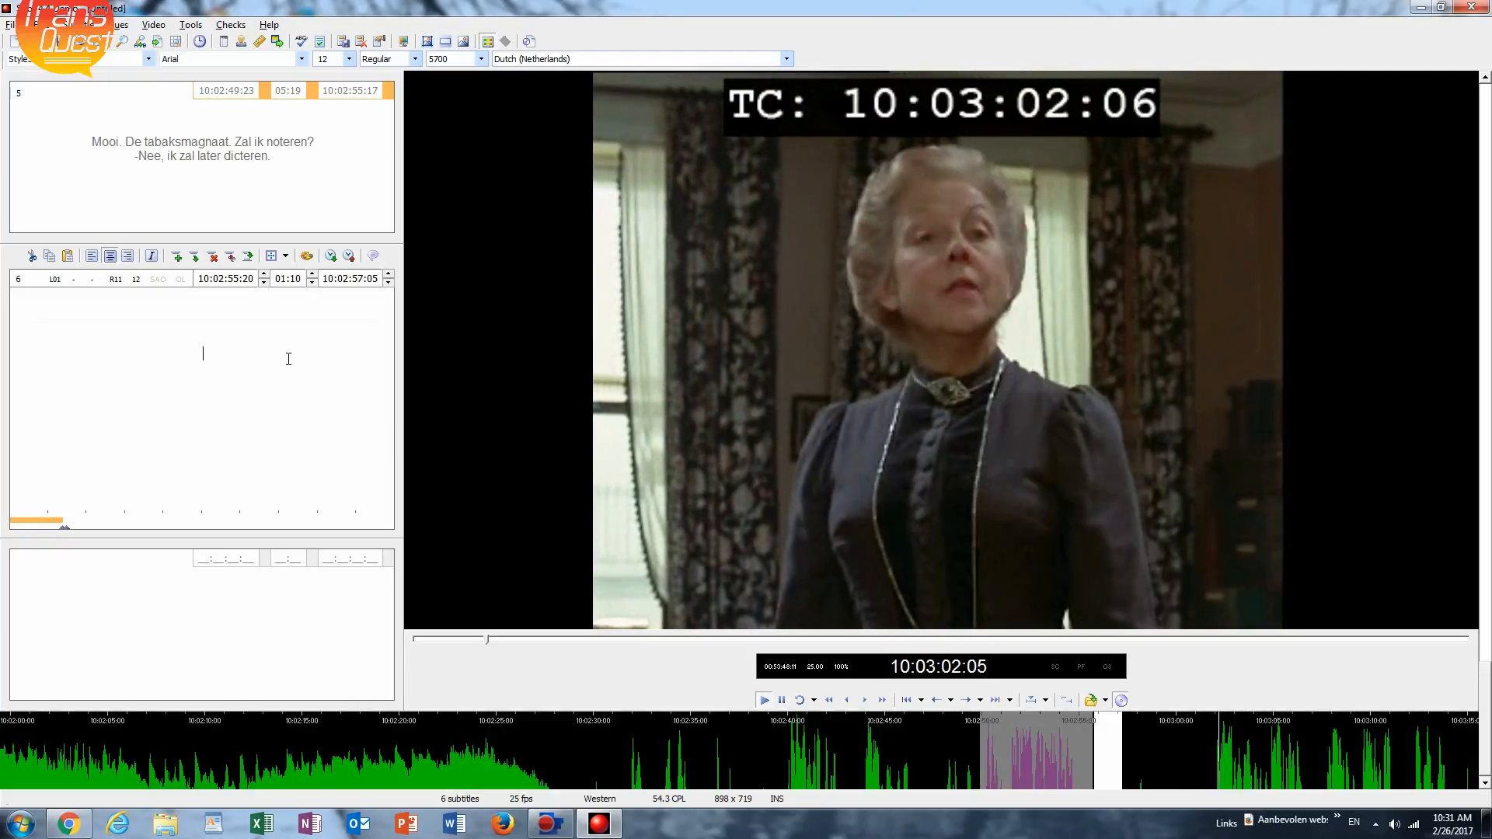
pyautogui.hotkey('ctrl', 'space')
pyautogui.hotkey('ctrl', 'Left')
pyautogui.hotkey('ctrl', 'Left')
pyautogui.hotkey('ctrl', 'space')
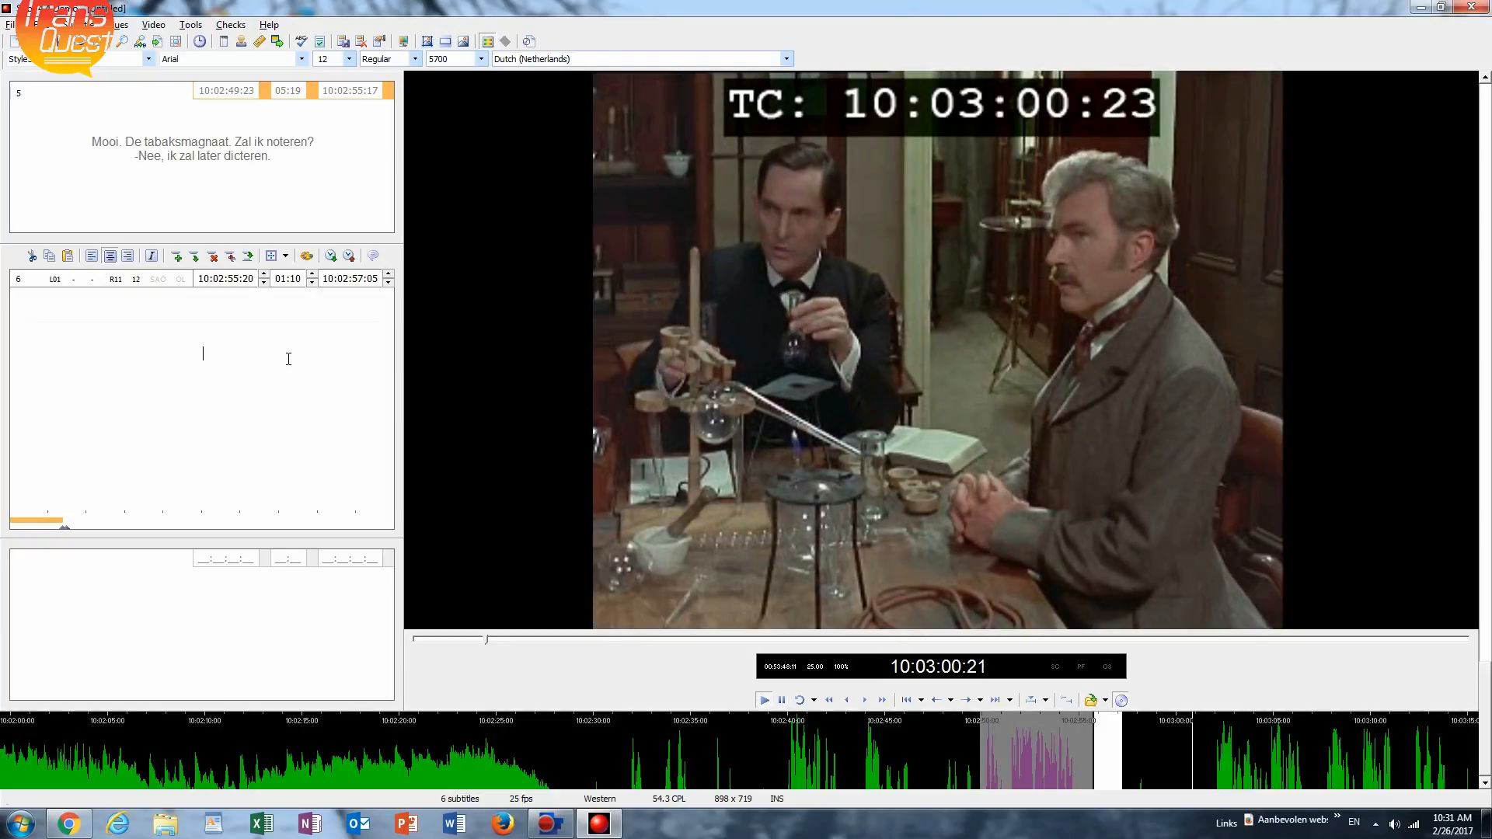
pyautogui.hotkey('ctrl', 'space')
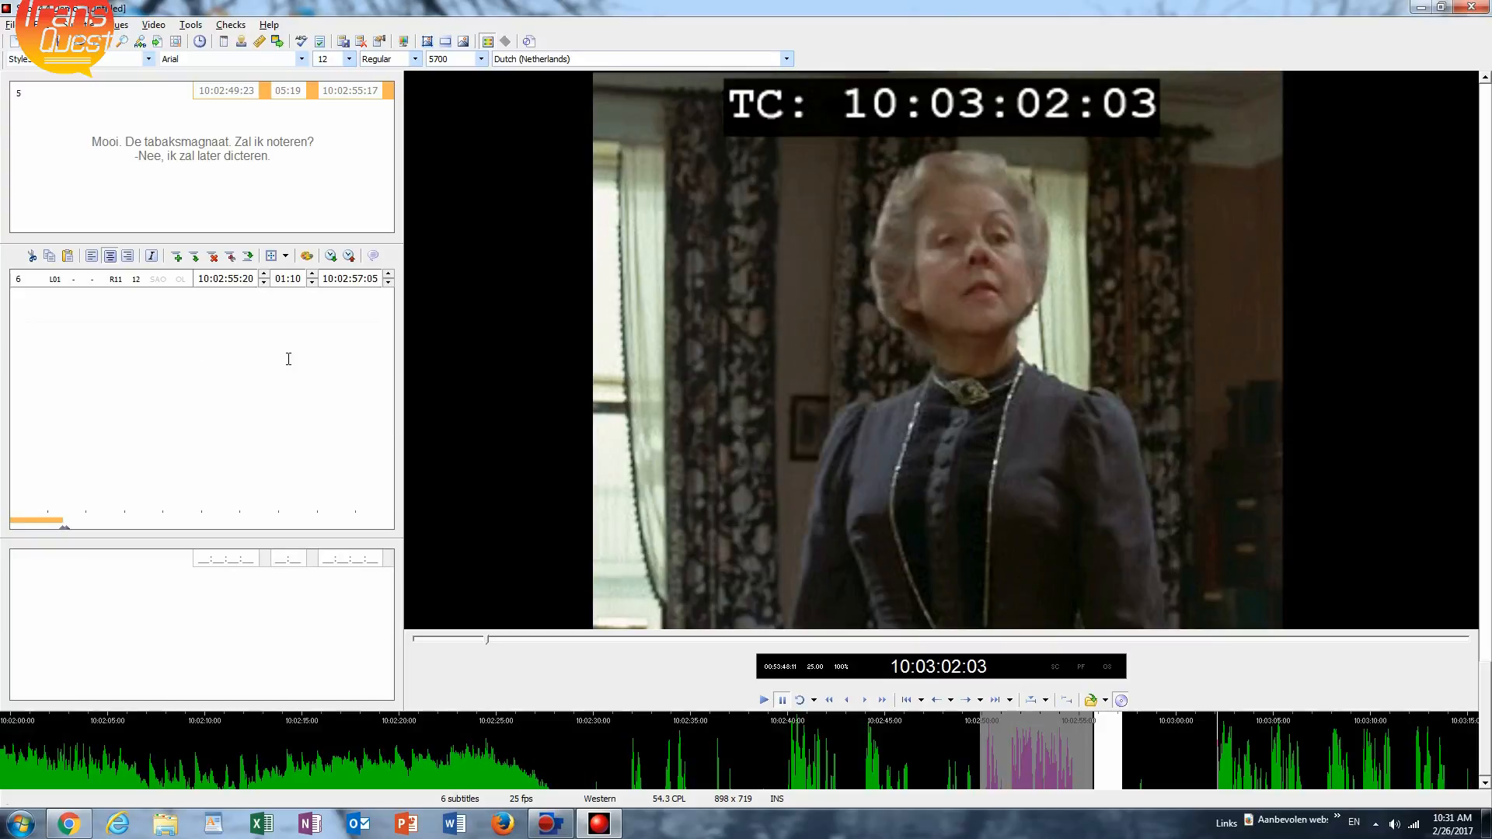
pyautogui.hotkey('ctrl', 'Left')
pyautogui.hotkey('ctrl', 'space')
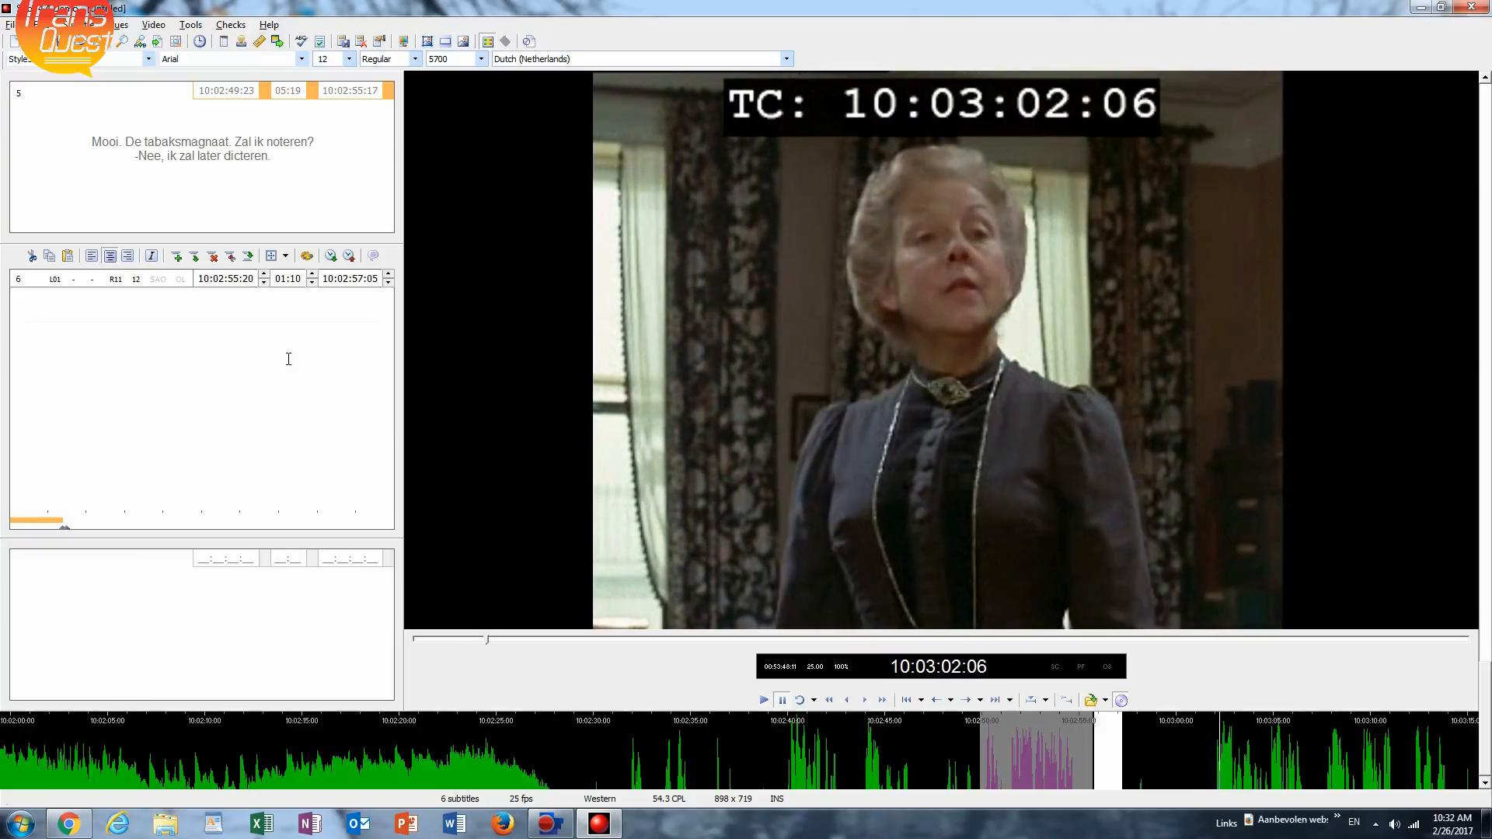
pyautogui.hotkey('ctrl', 'Up')
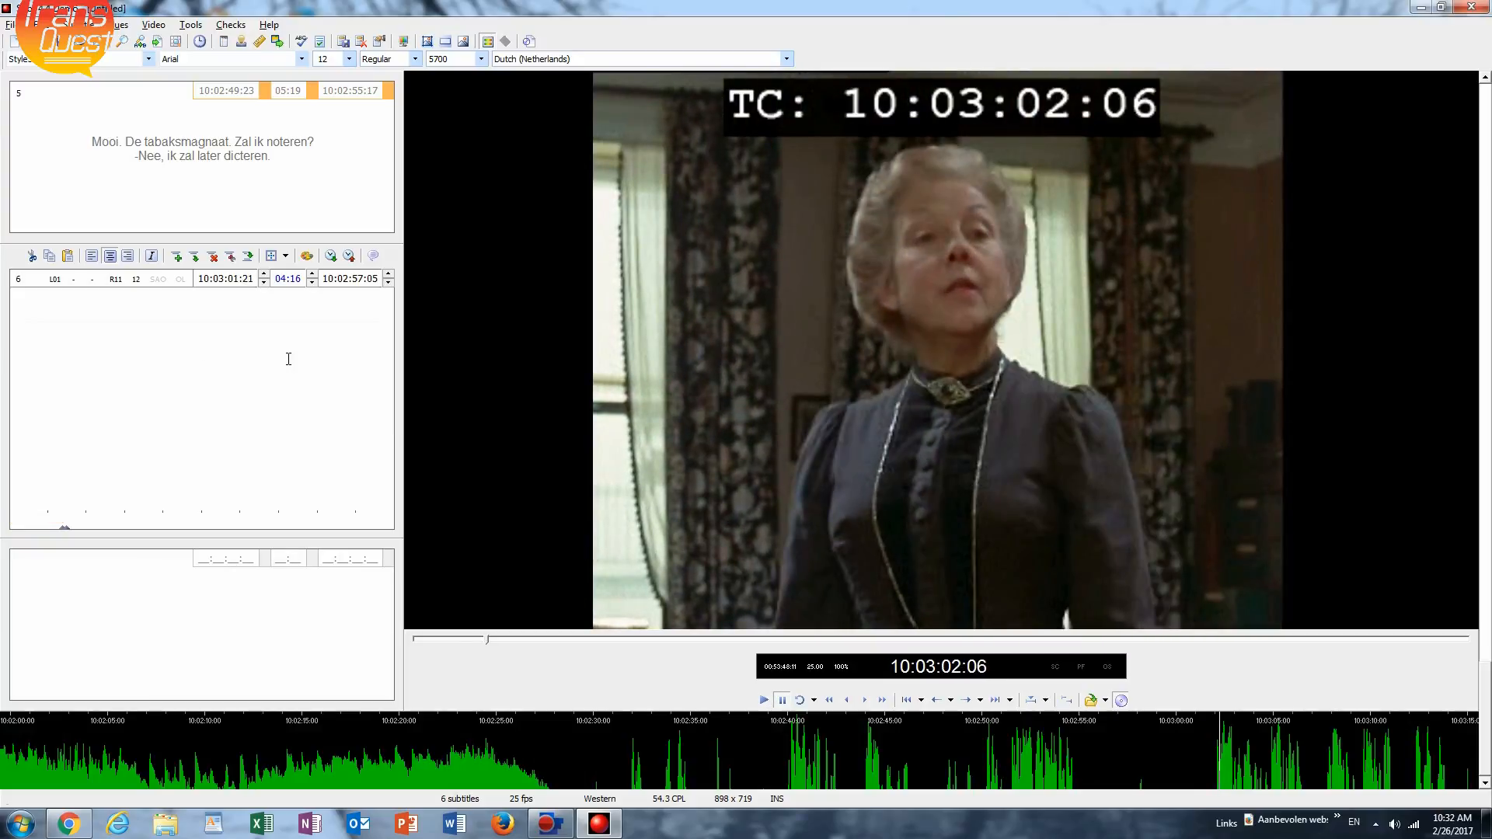
# Play to the end of subtitle 6's spoken line and cue its out-time at 10:03:07:11, starting subtitle 7.
pyautogui.hotkey('ctrl', 'space')
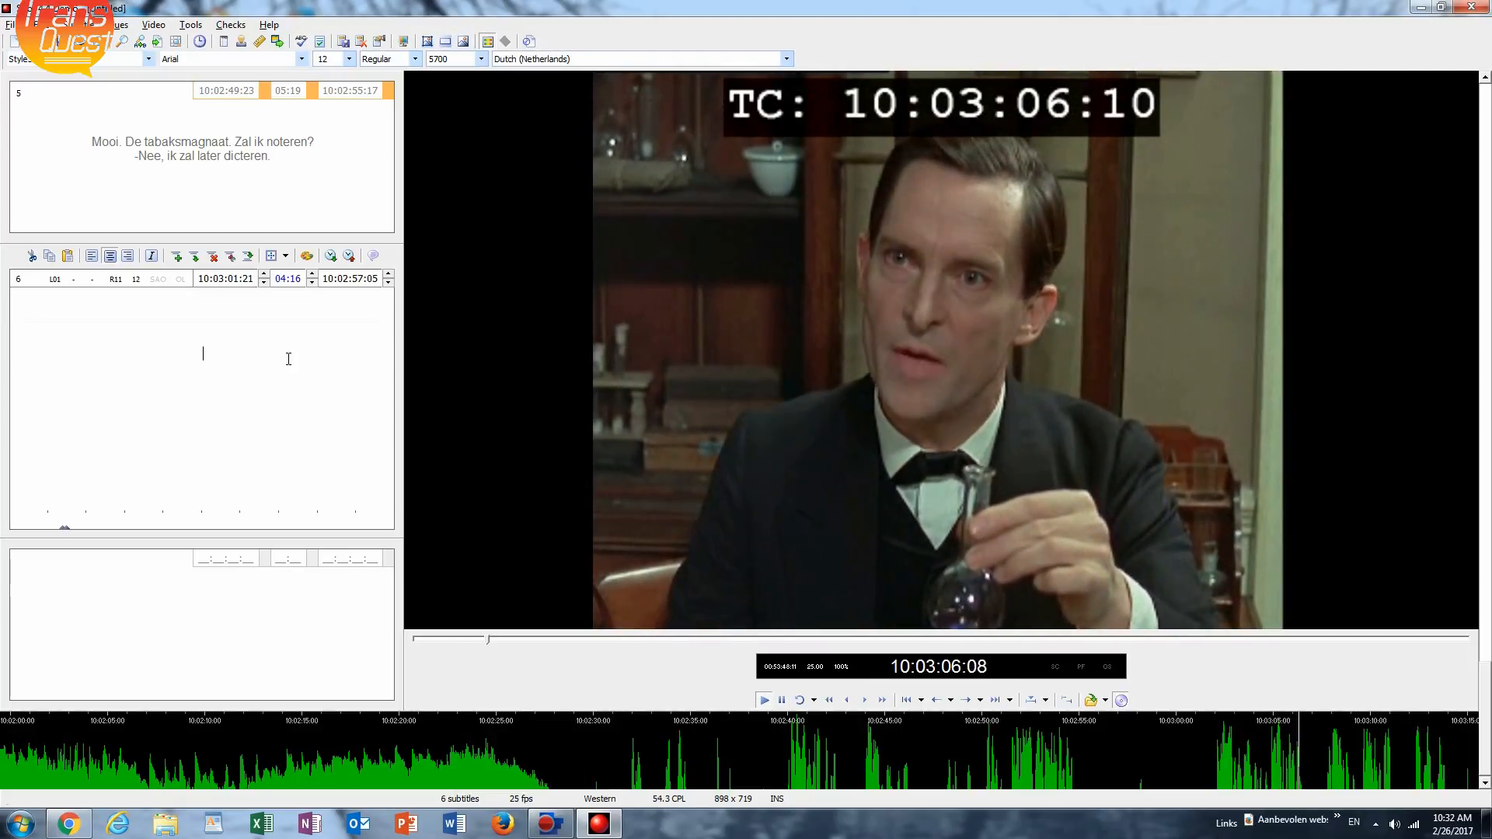
pyautogui.hotkey('ctrl', 'space')
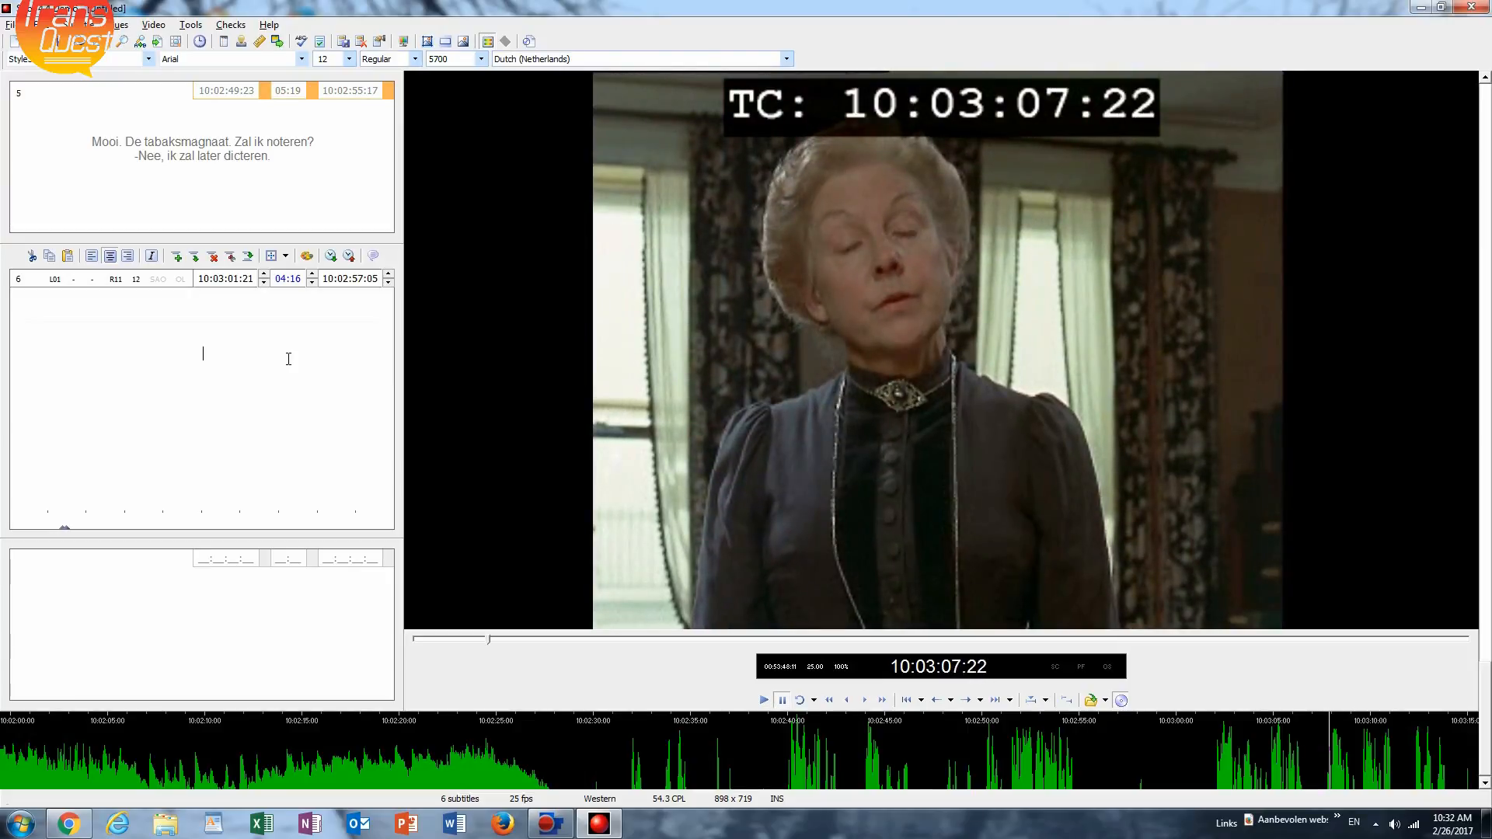
pyautogui.hotkey('ctrl', 'Left')
pyautogui.hotkey('ctrl', 'space')
pyautogui.hotkey('ctrl', 'space')
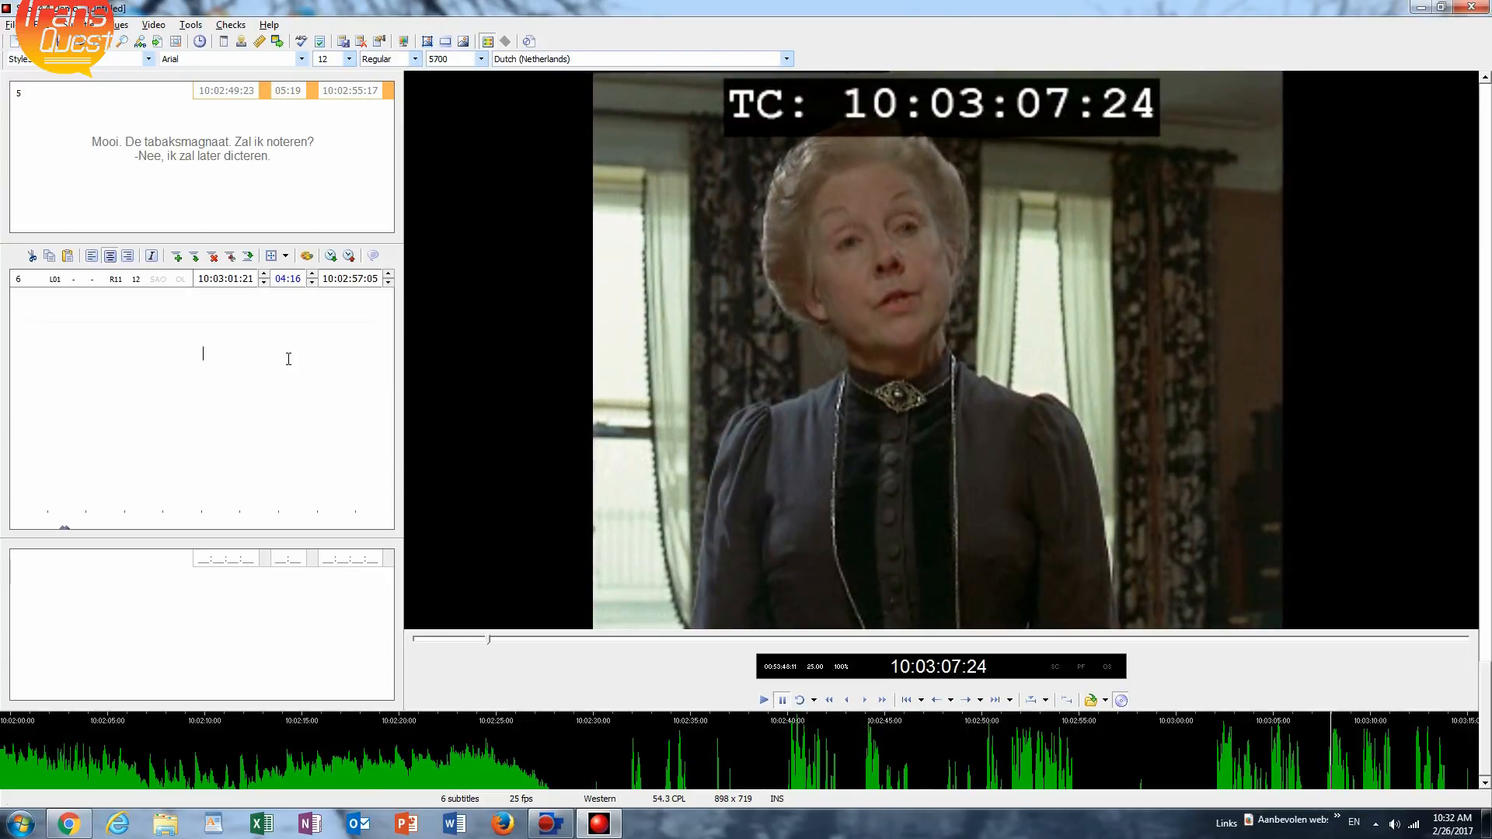
pyautogui.press('KP_Add')
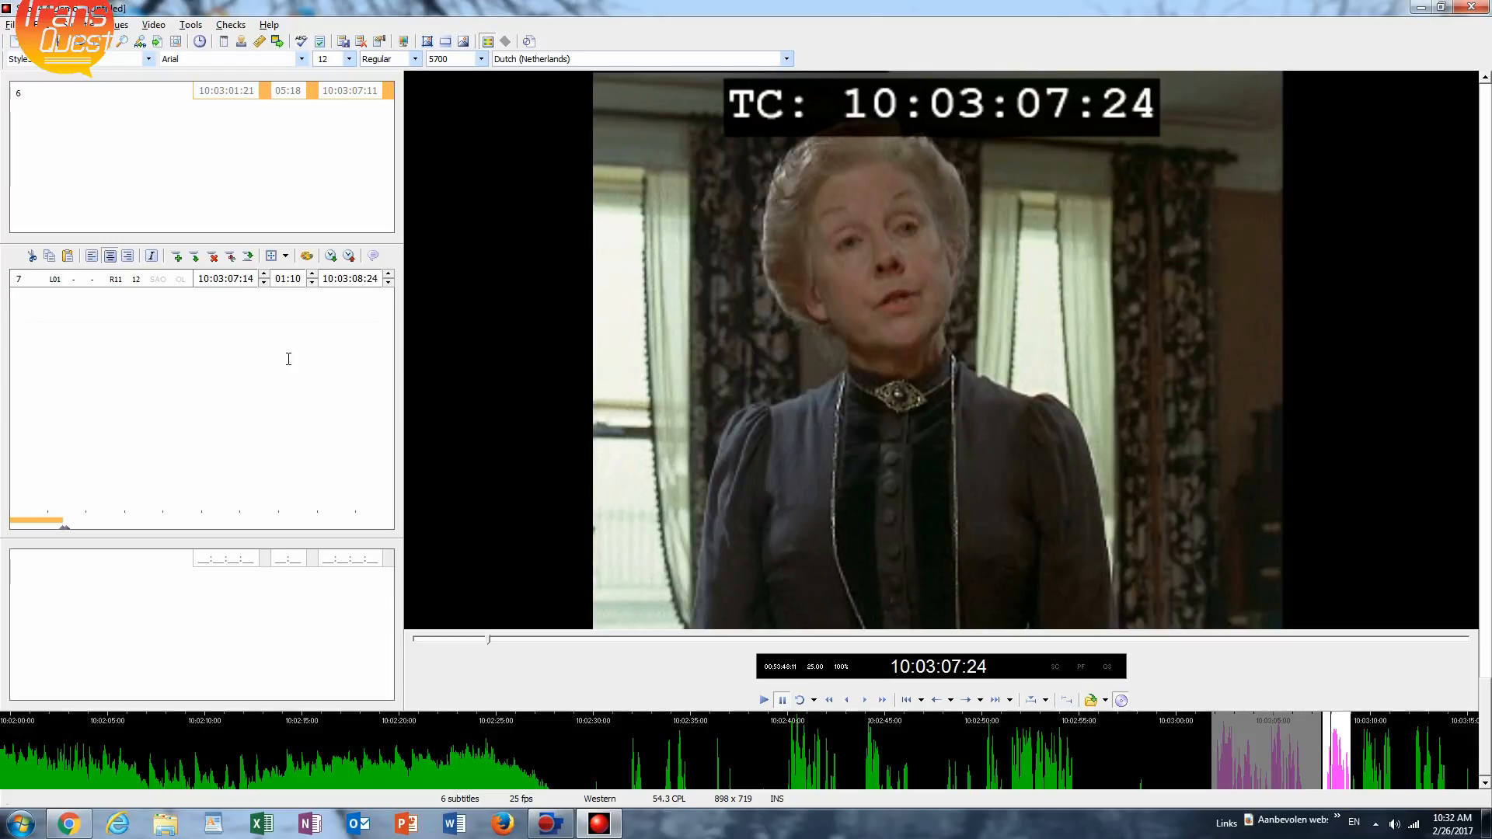
# Play on and cue the out-times of subtitle 7 at 10:03:11:23 and subtitle 8 at 10:03:14:11.
pyautogui.hotkey('ctrl', 'space')
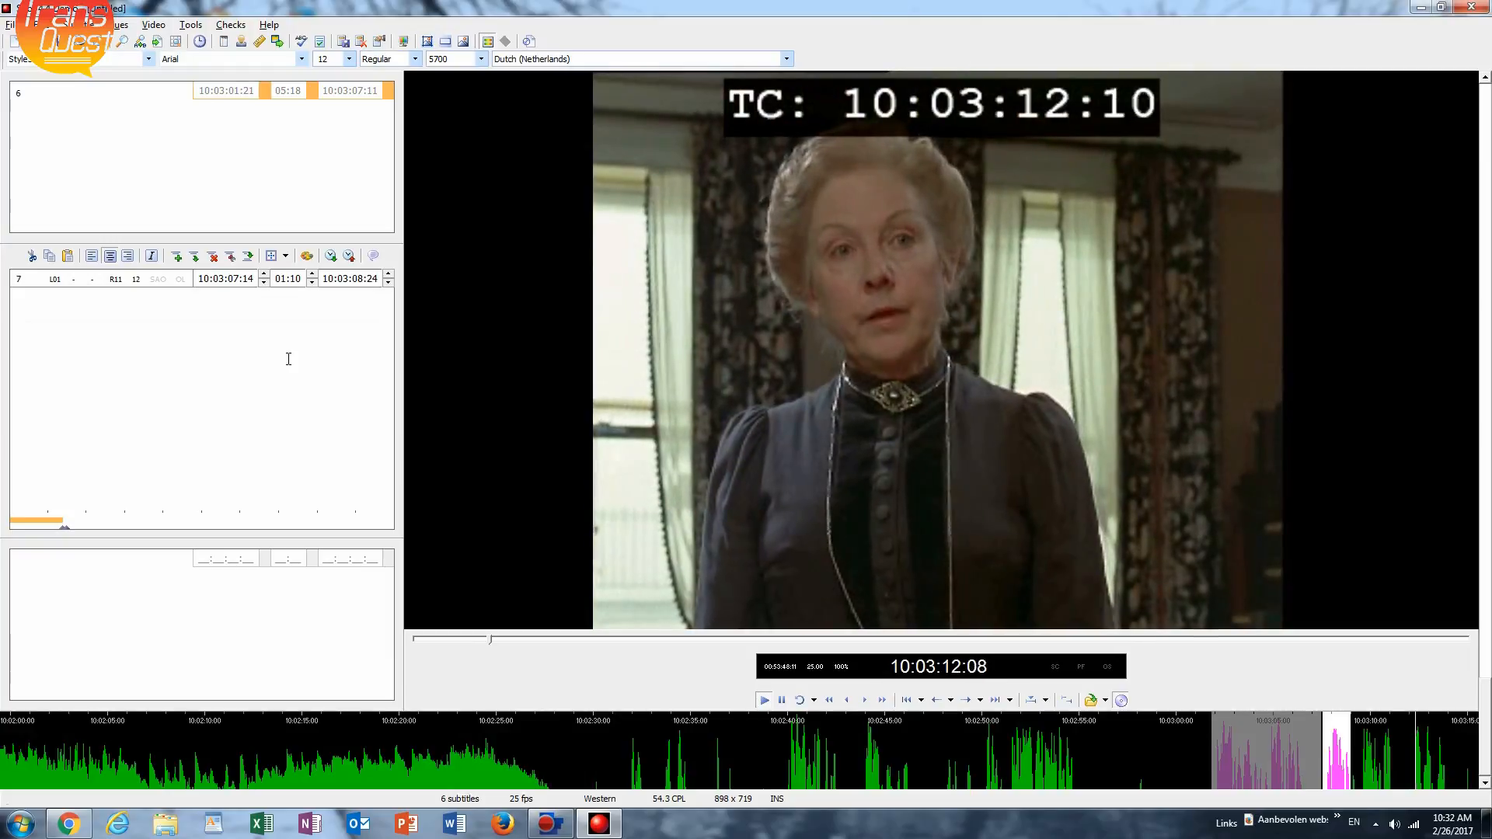
pyautogui.hotkey('ctrl', 'space')
pyautogui.press('F10')
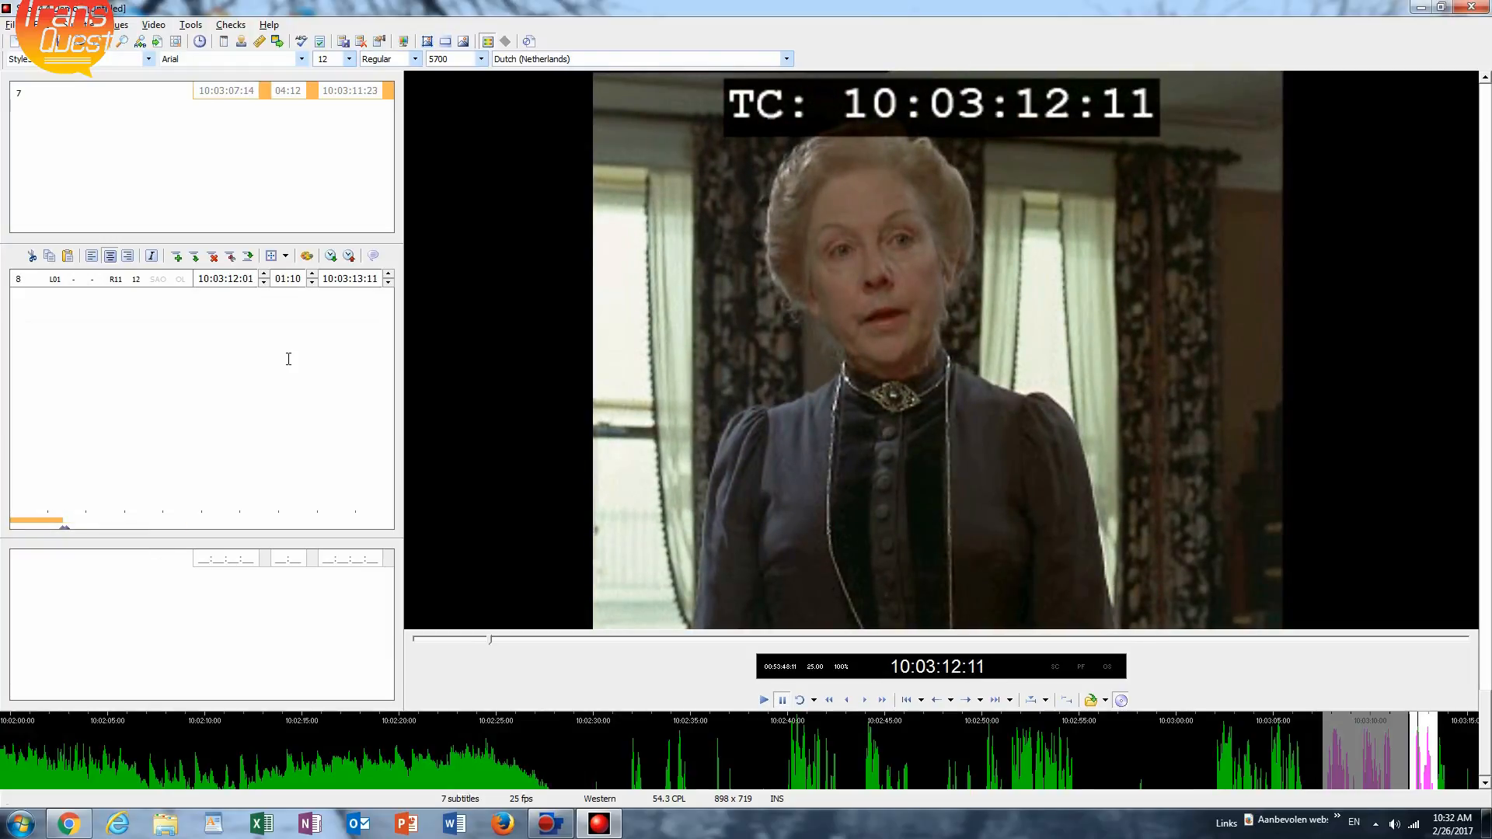
pyautogui.hotkey('ctrl', 'space')
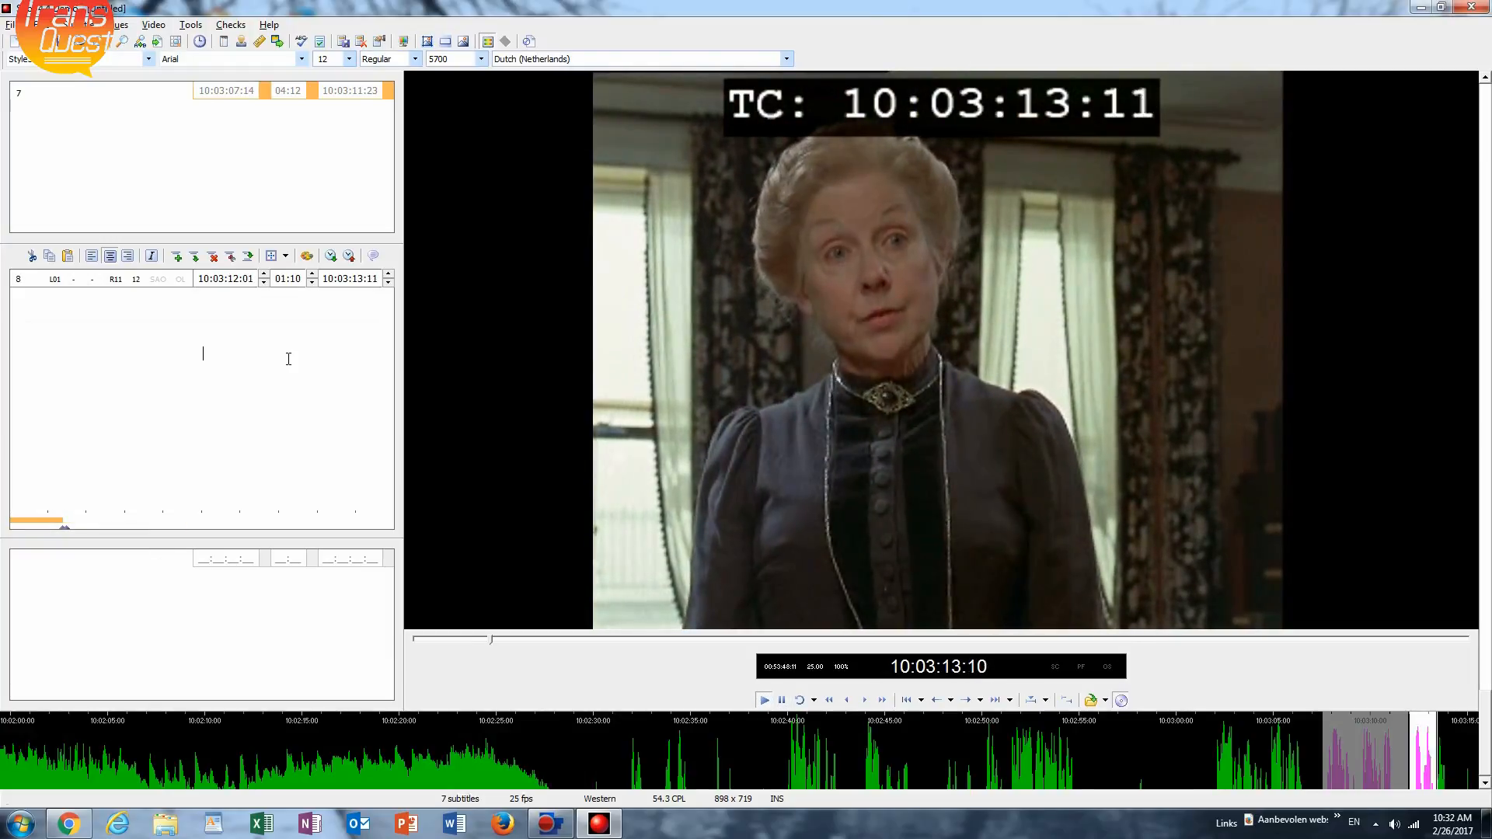
pyautogui.hotkey('ctrl', 'space')
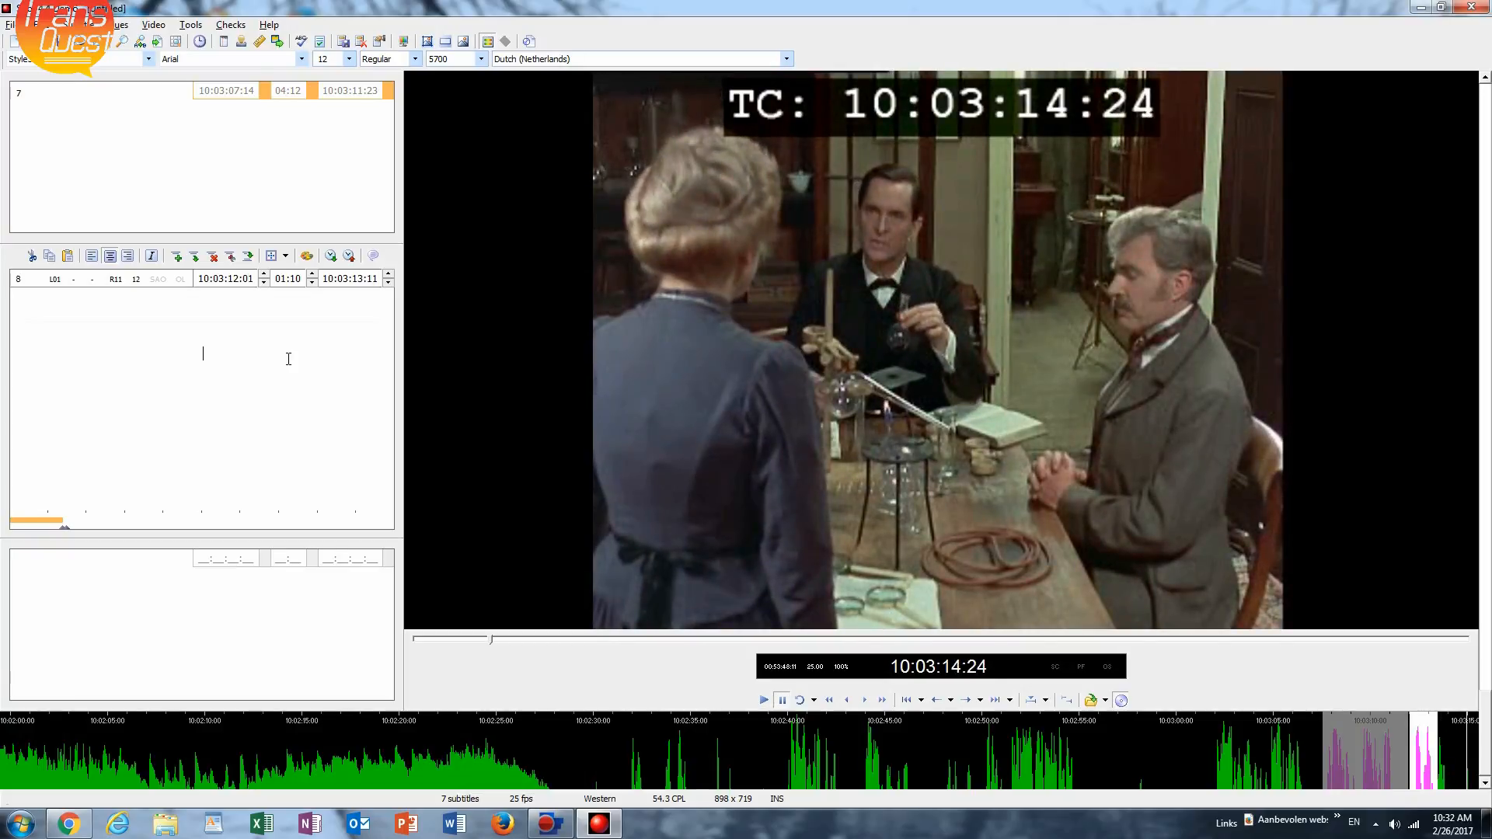
pyautogui.press('F10')
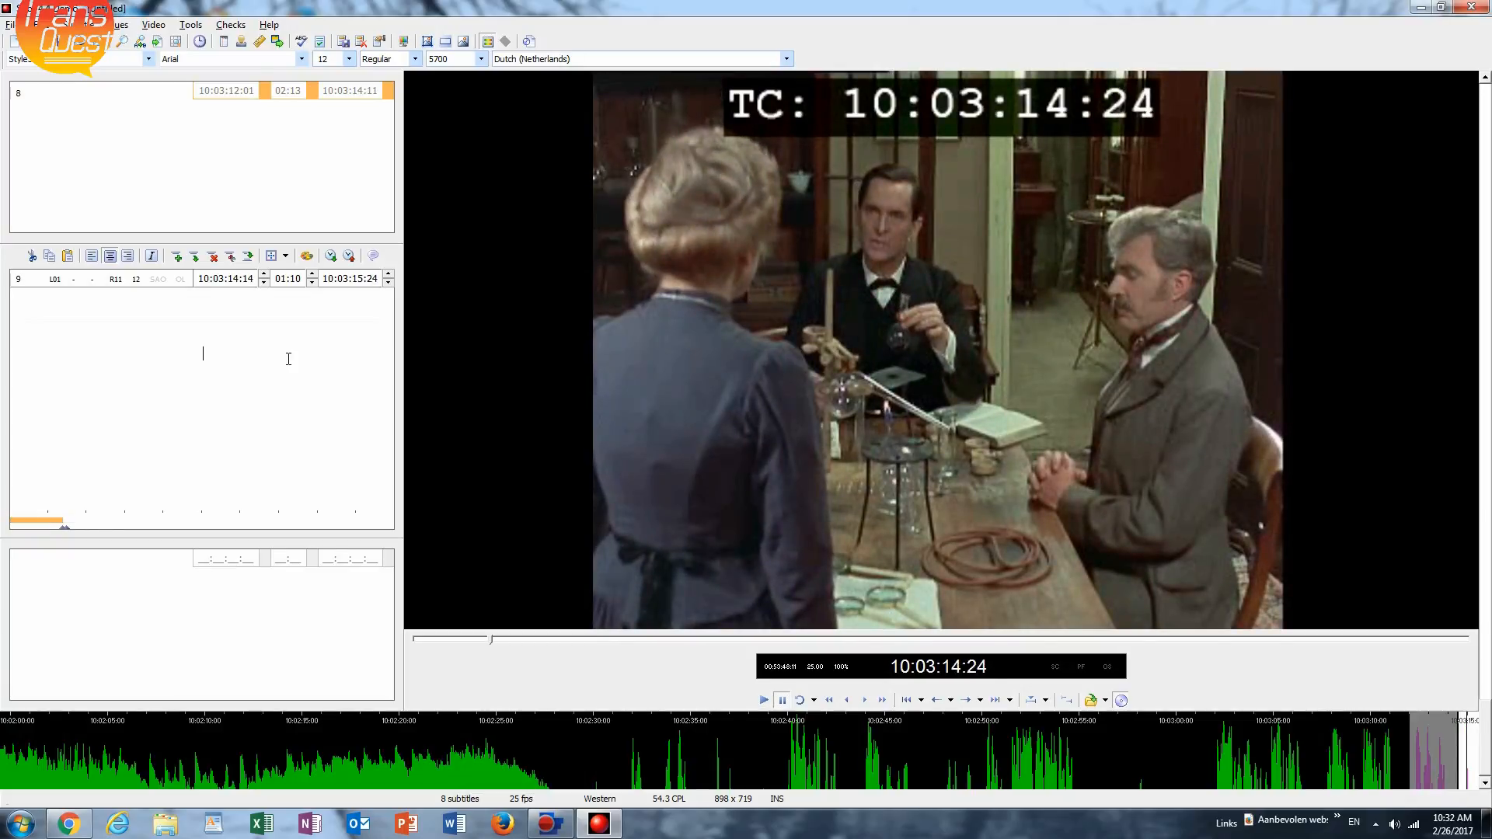
# Return to the empty subtitle 6 and rewind the video to replay its dialogue around 10:03:04.
pyautogui.press('pageup')
pyautogui.press('pageup')
pyautogui.press('pageup')
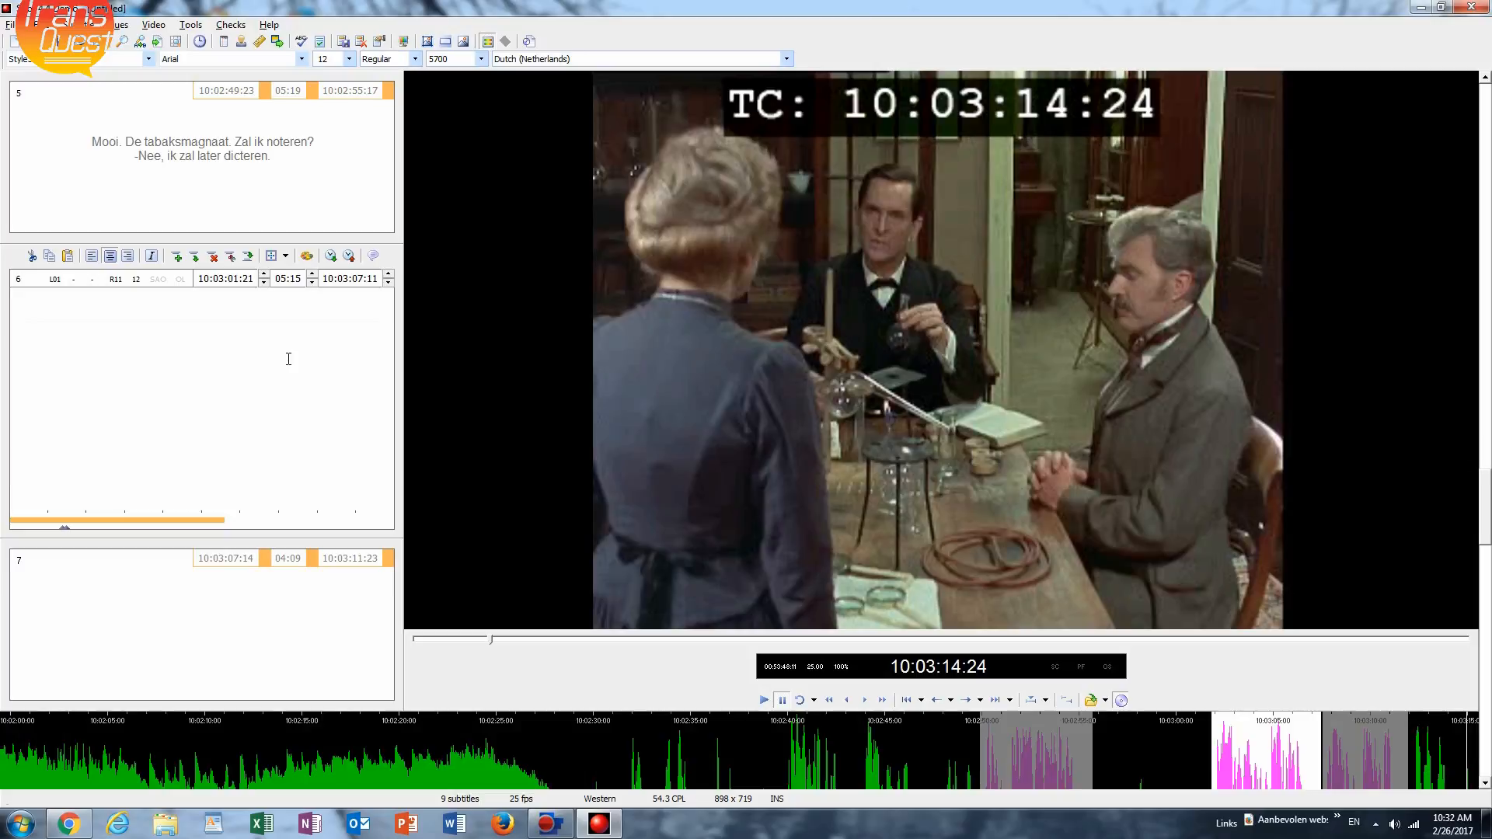
pyautogui.hotkey('ctrl', 'Left')
pyautogui.hotkey('ctrl', 'Left')
pyautogui.hotkey('ctrl', 'Left')
pyautogui.hotkey('ctrl', 'Left')
pyautogui.hotkey('ctrl', 'Left')
pyautogui.hotkey('ctrl', 'Left')
pyautogui.hotkey('ctrl', 'Left')
pyautogui.hotkey('ctrl', 'Left')
pyautogui.hotkey('ctrl', 'Left')
pyautogui.hotkey('ctrl', 'Left')
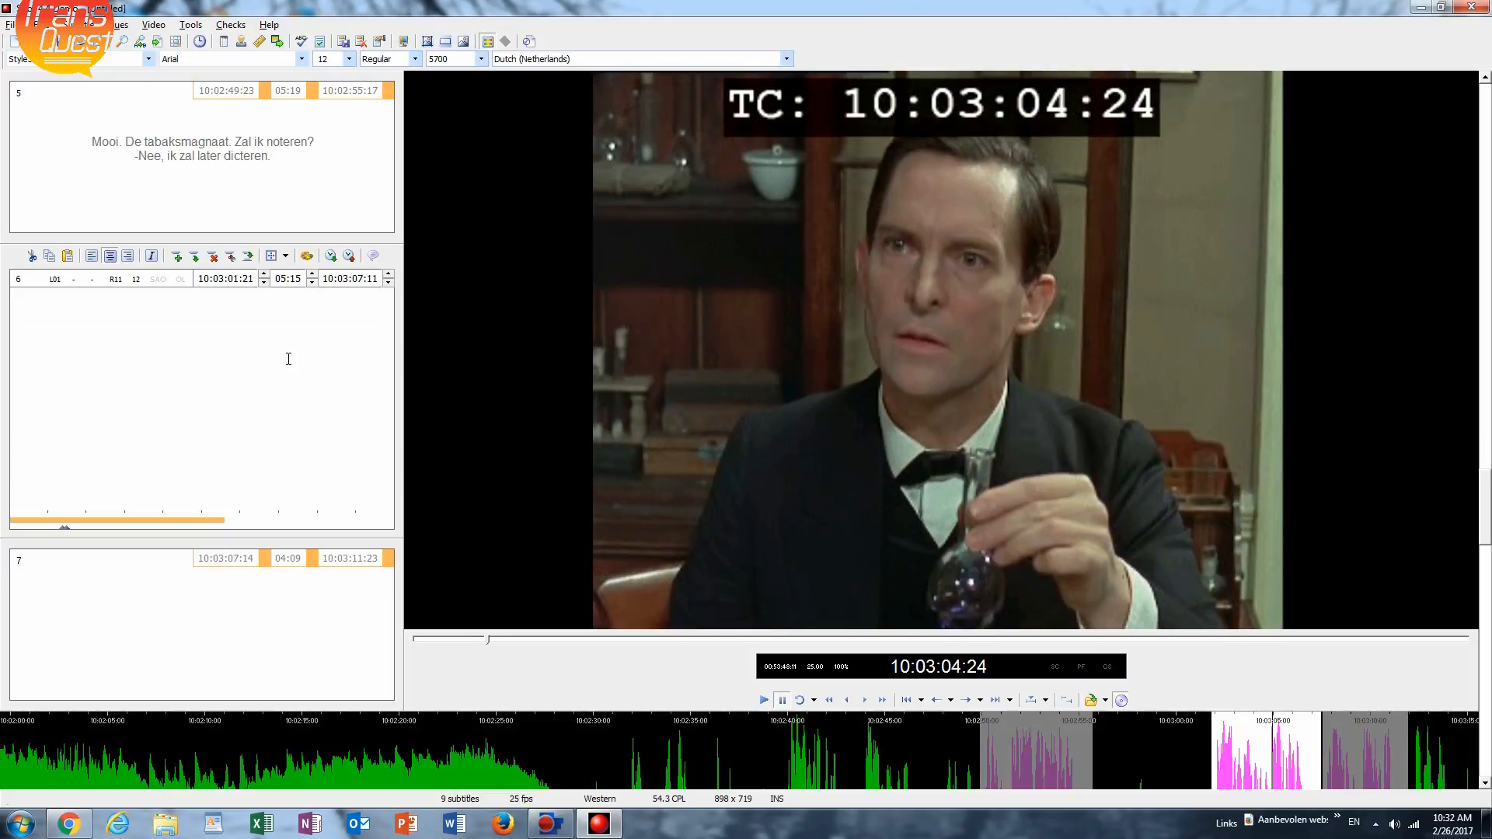
pyautogui.hotkey('ctrl', 'Left')
pyautogui.hotkey('ctrl', 'Left')
pyautogui.hotkey('ctrl', 'Left')
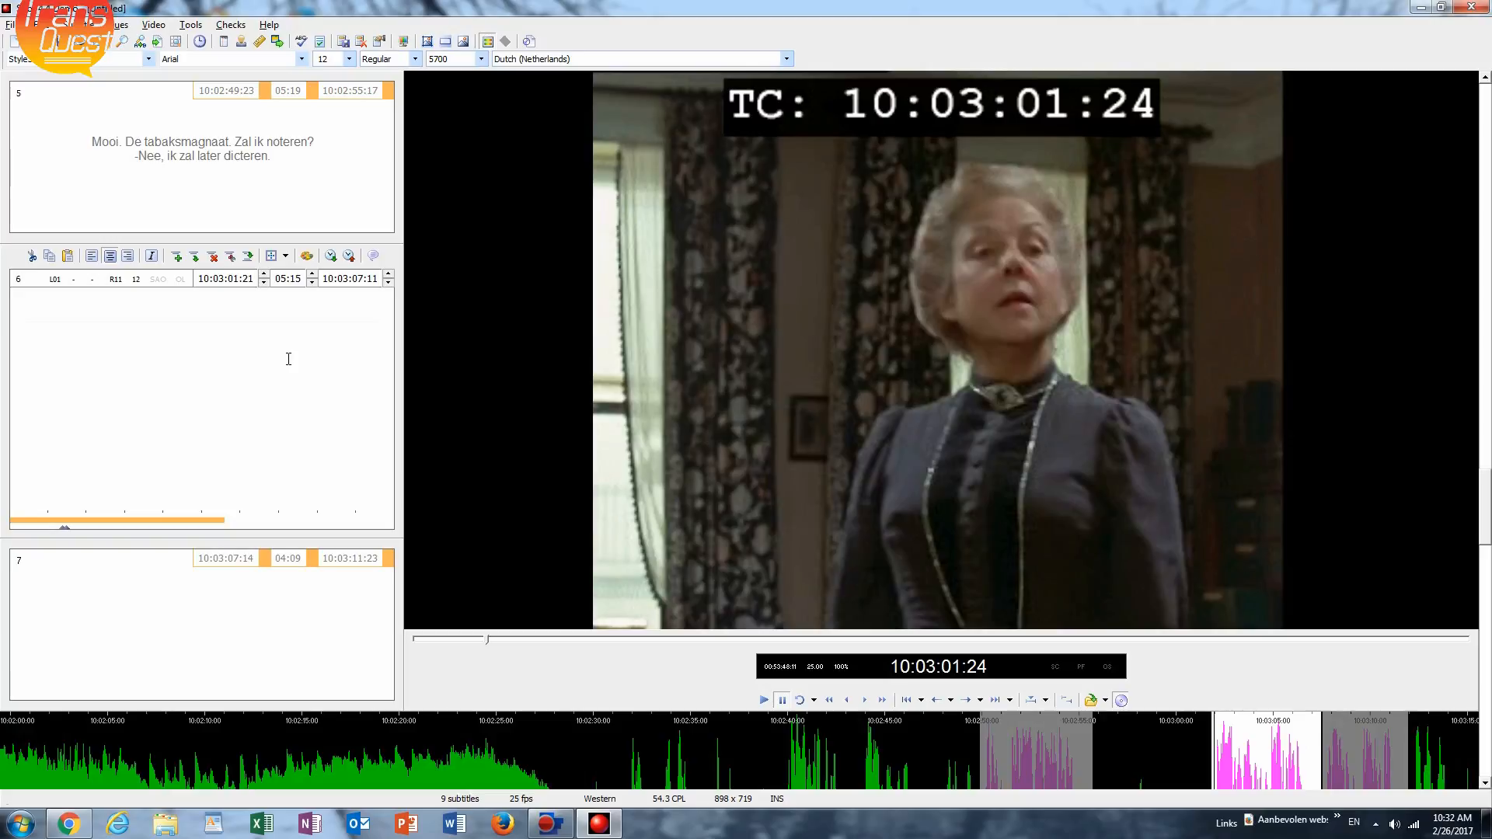
pyautogui.hotkey('ctrl', 'space')
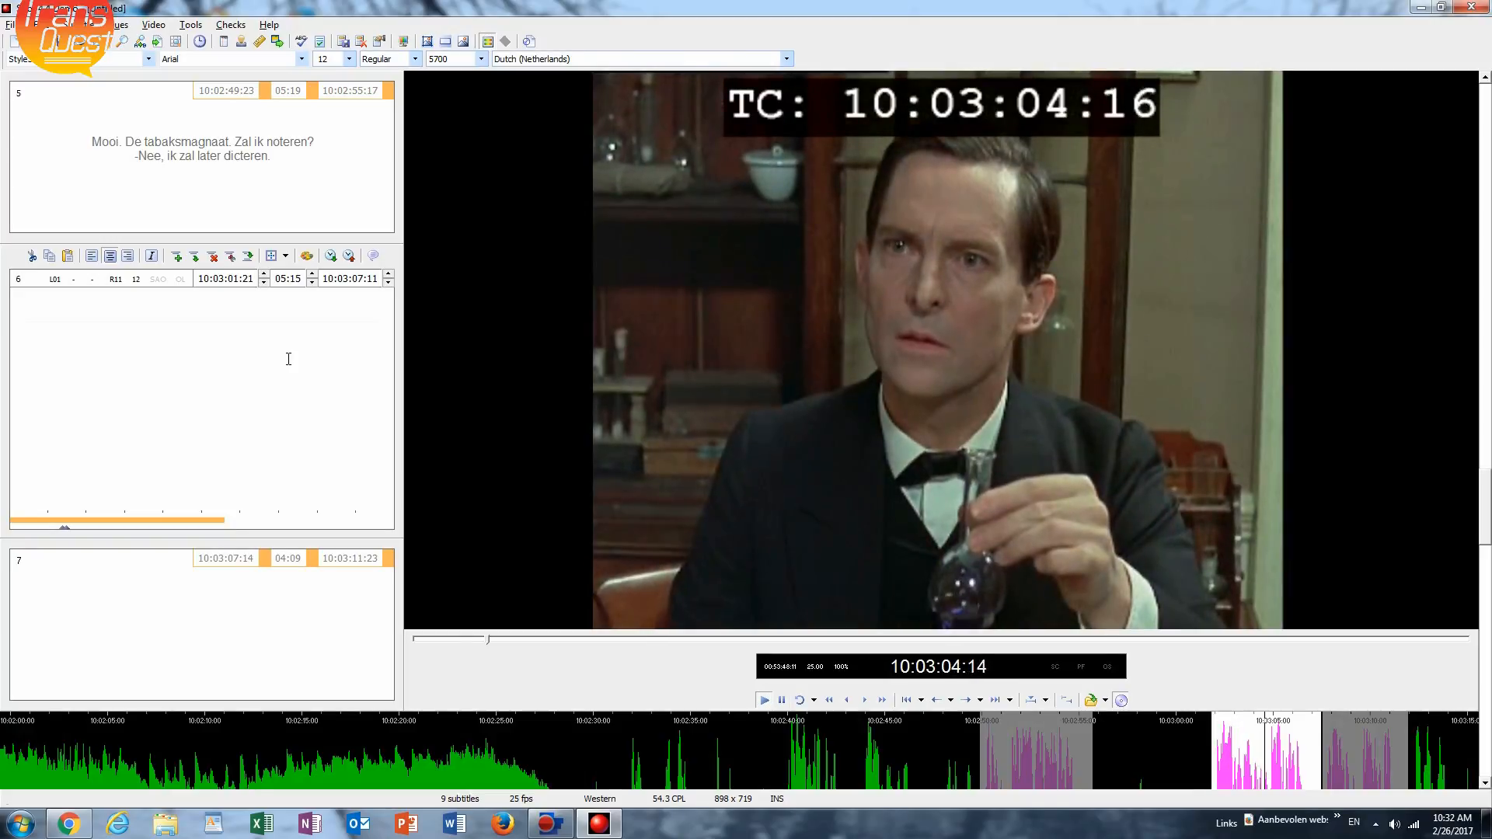
pyautogui.hotkey('ctrl', 'space')
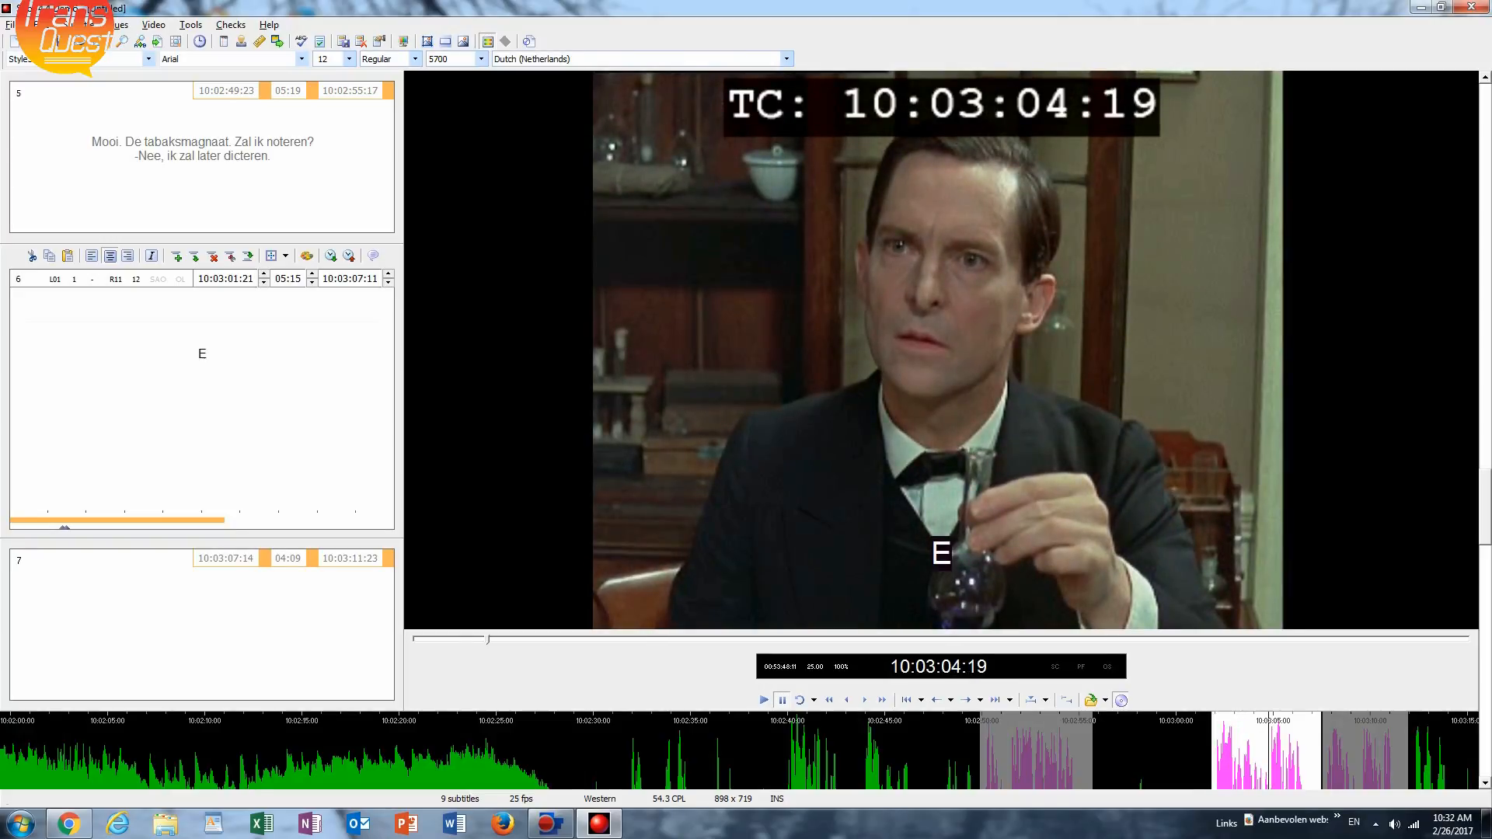
# Enter "Een jonge dame wil u graag spreken." as the first line of subtitle 6.
pyautogui.write('en jonge')
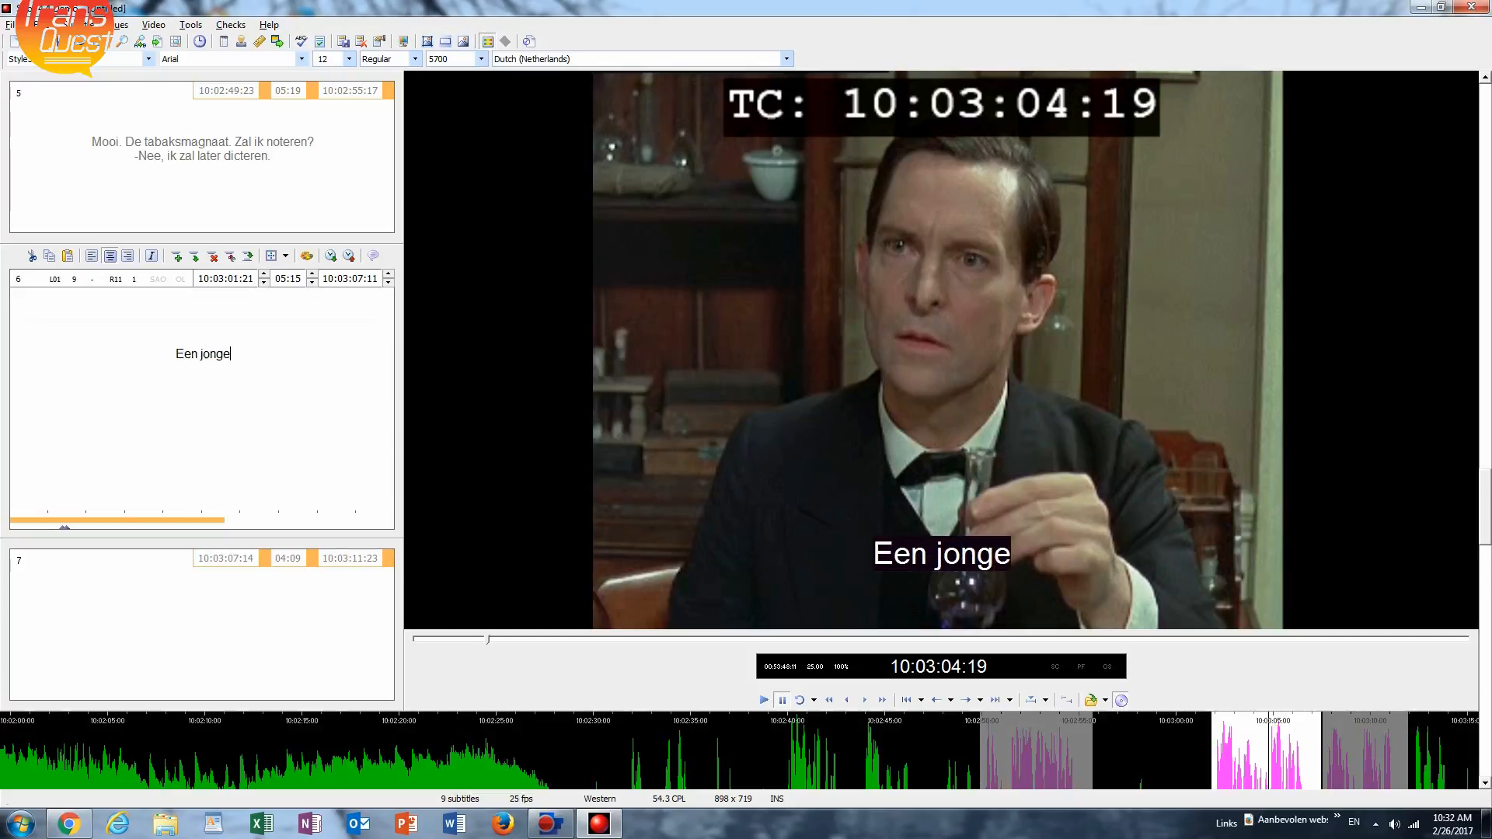
pyautogui.write(' dame ')
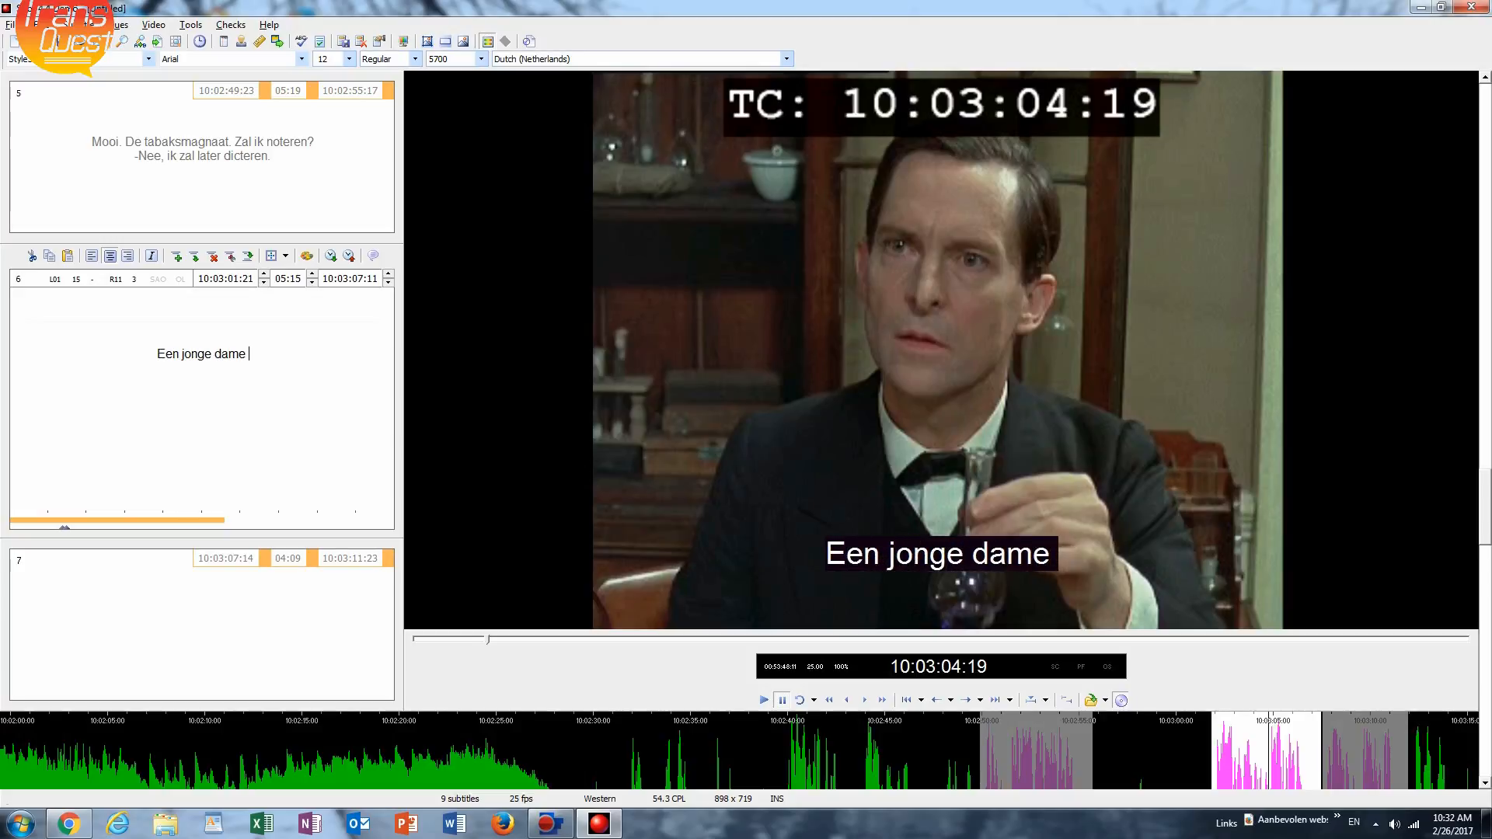
pyautogui.write('wil u')
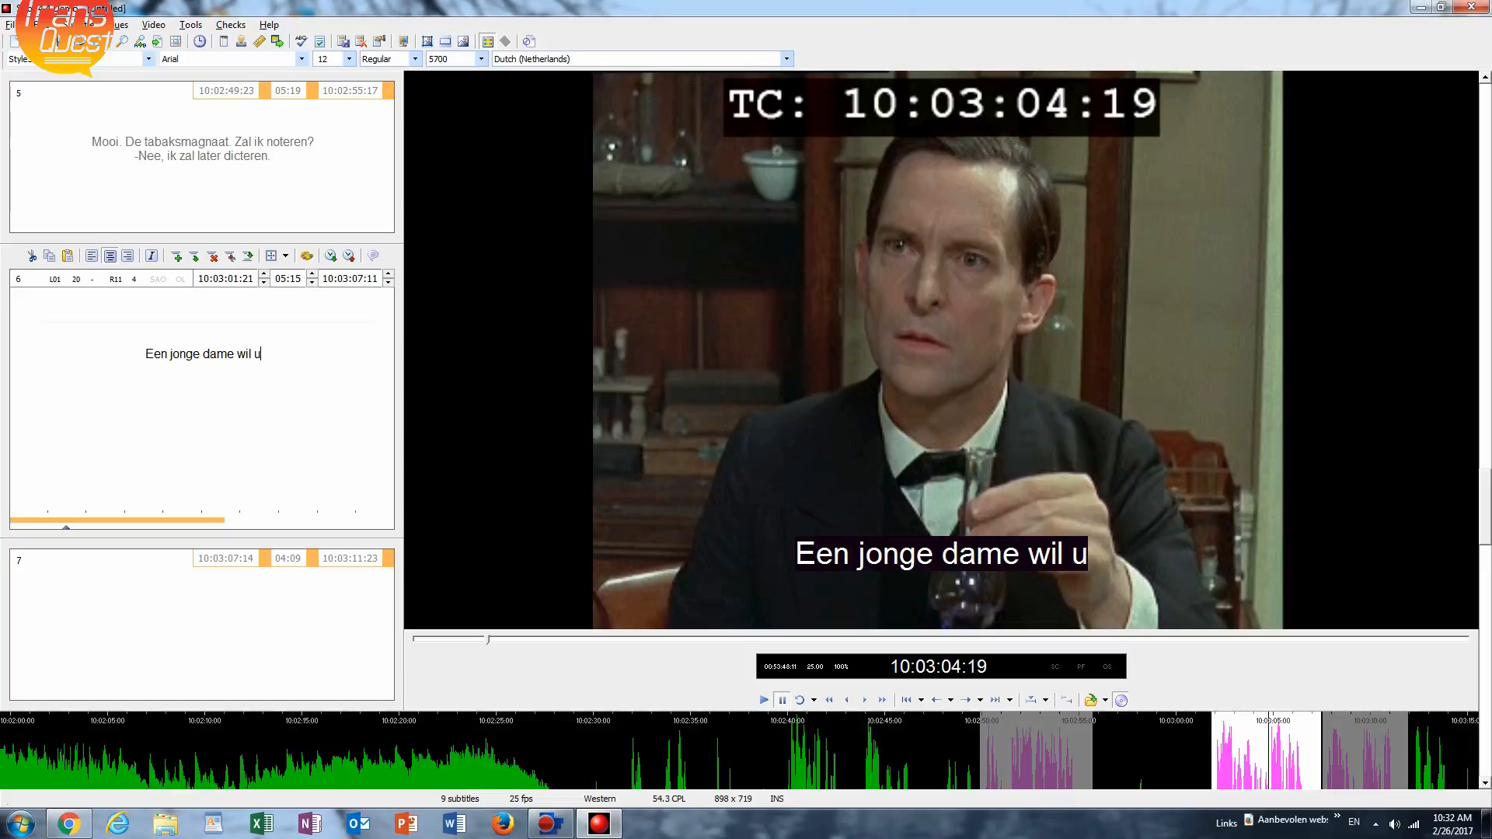
pyautogui.write(' graag')
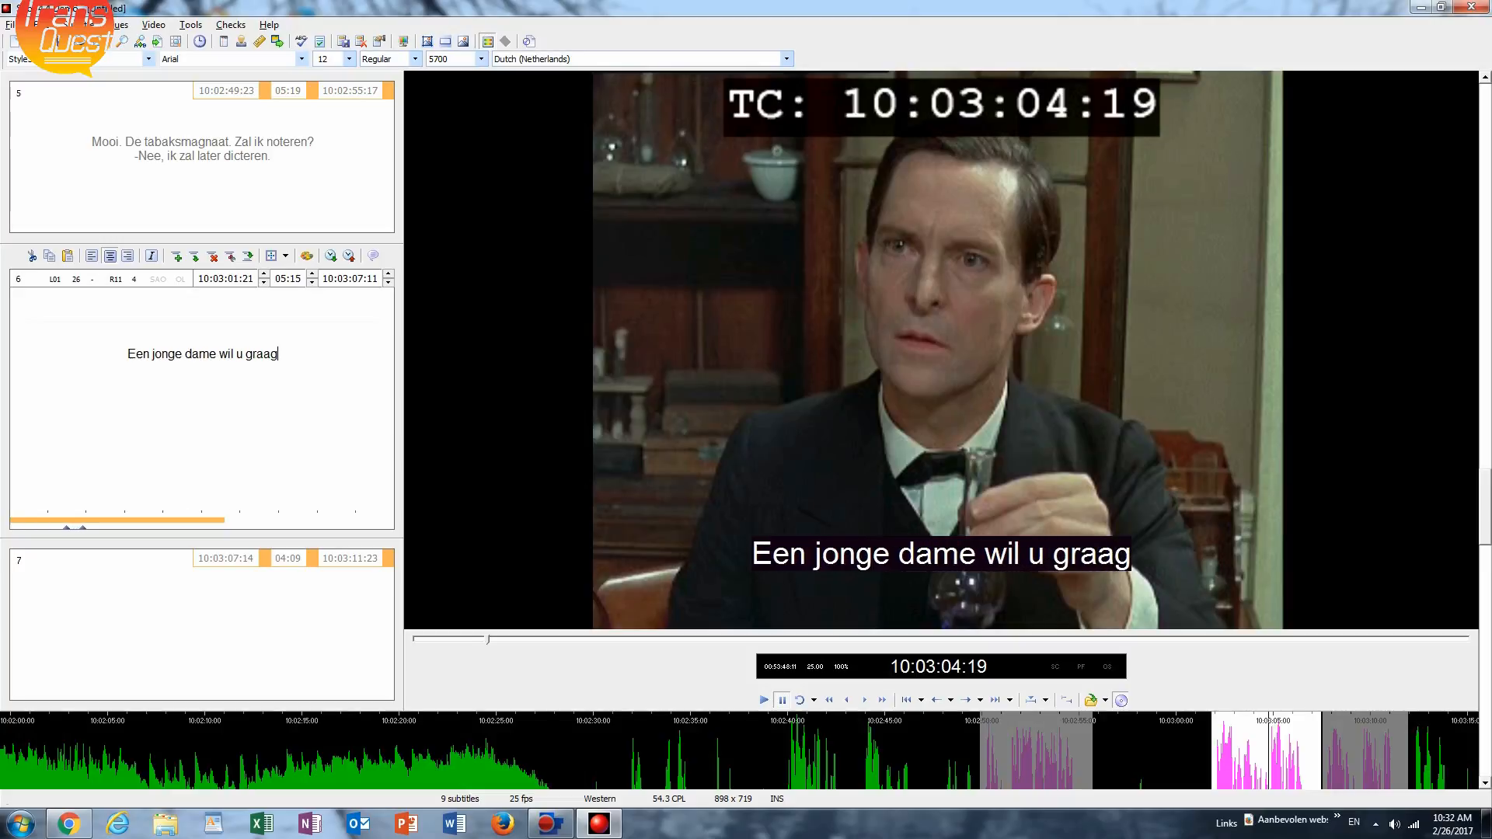
pyautogui.write(' sprek')
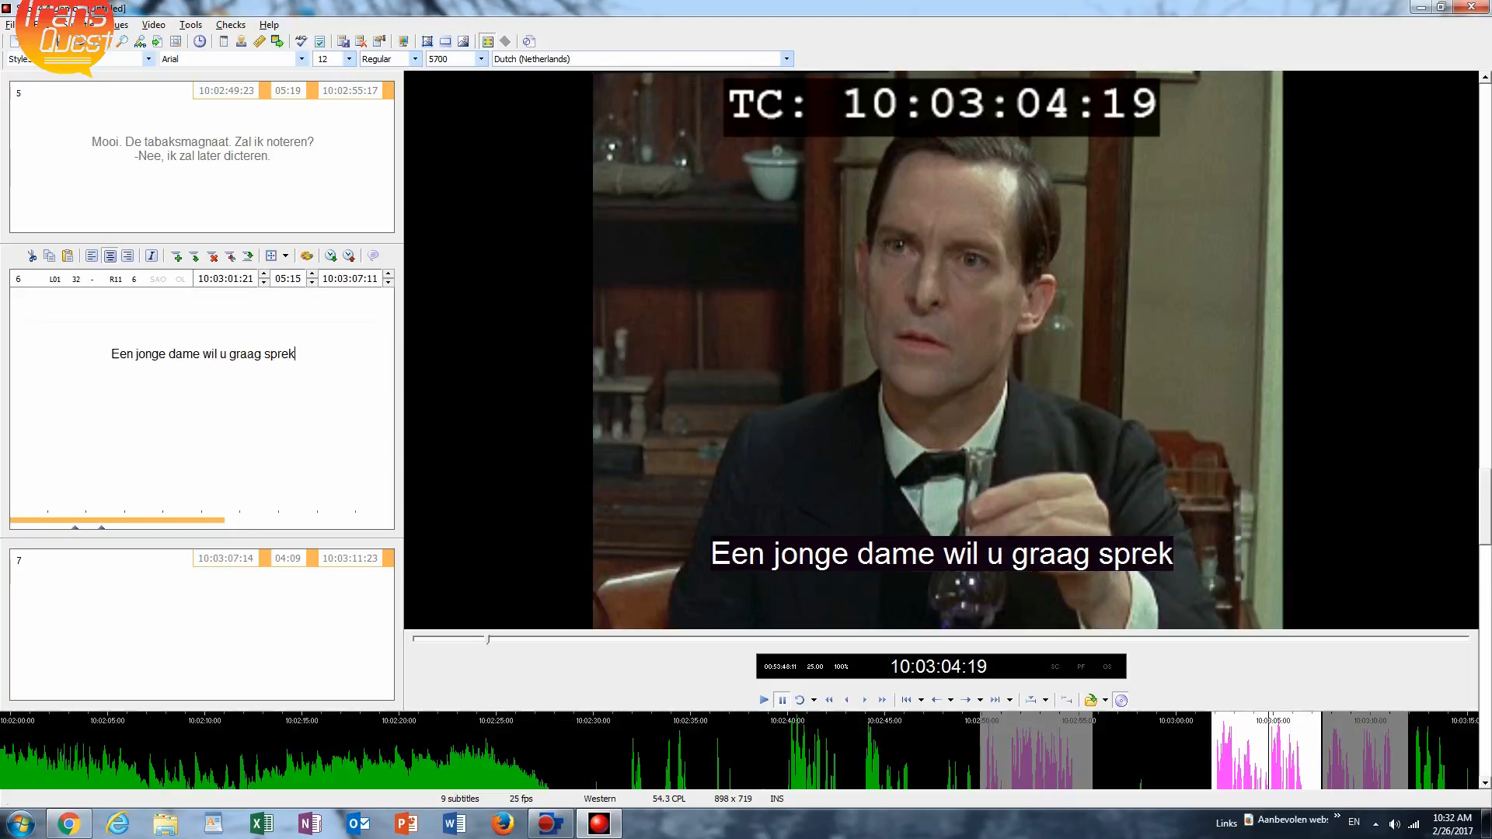
pyautogui.write('en')
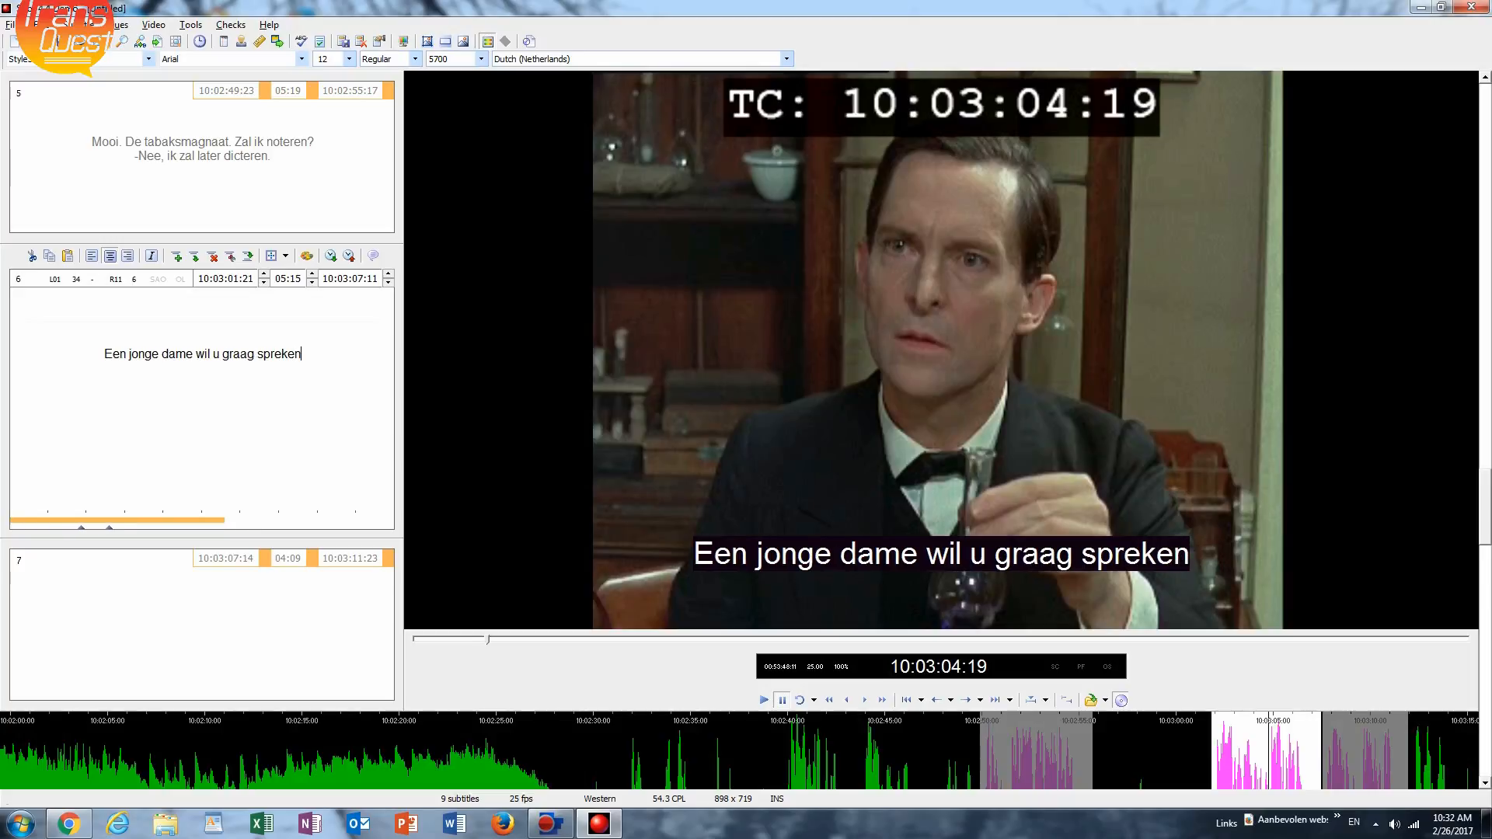
pyautogui.write('.')
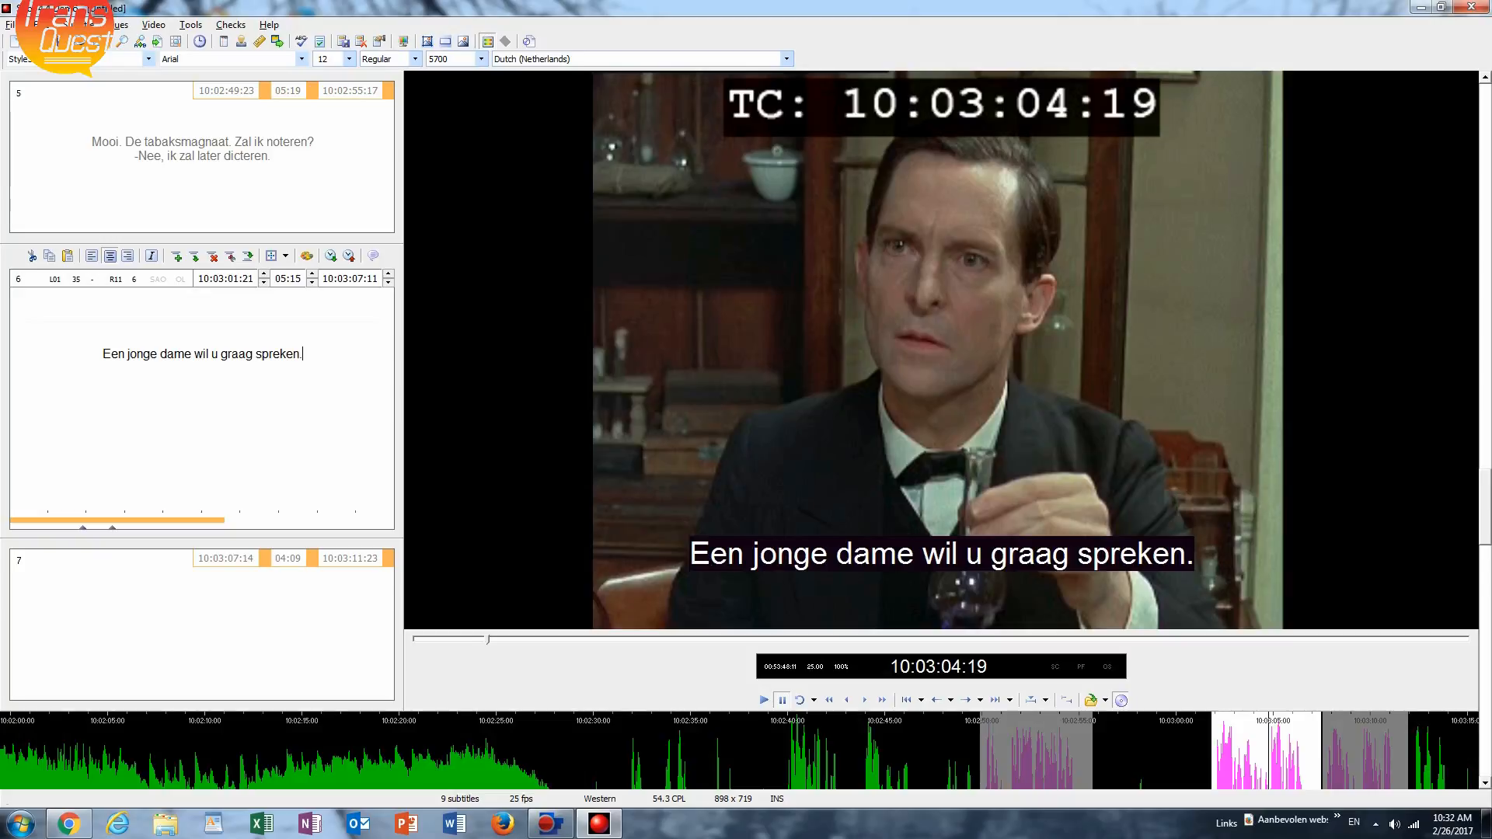
# Add a second line to subtitle 6 with the other speaker's reply: "-Dit komt nu niet goed uit.".
pyautogui.press('Return')
pyautogui.write('-')
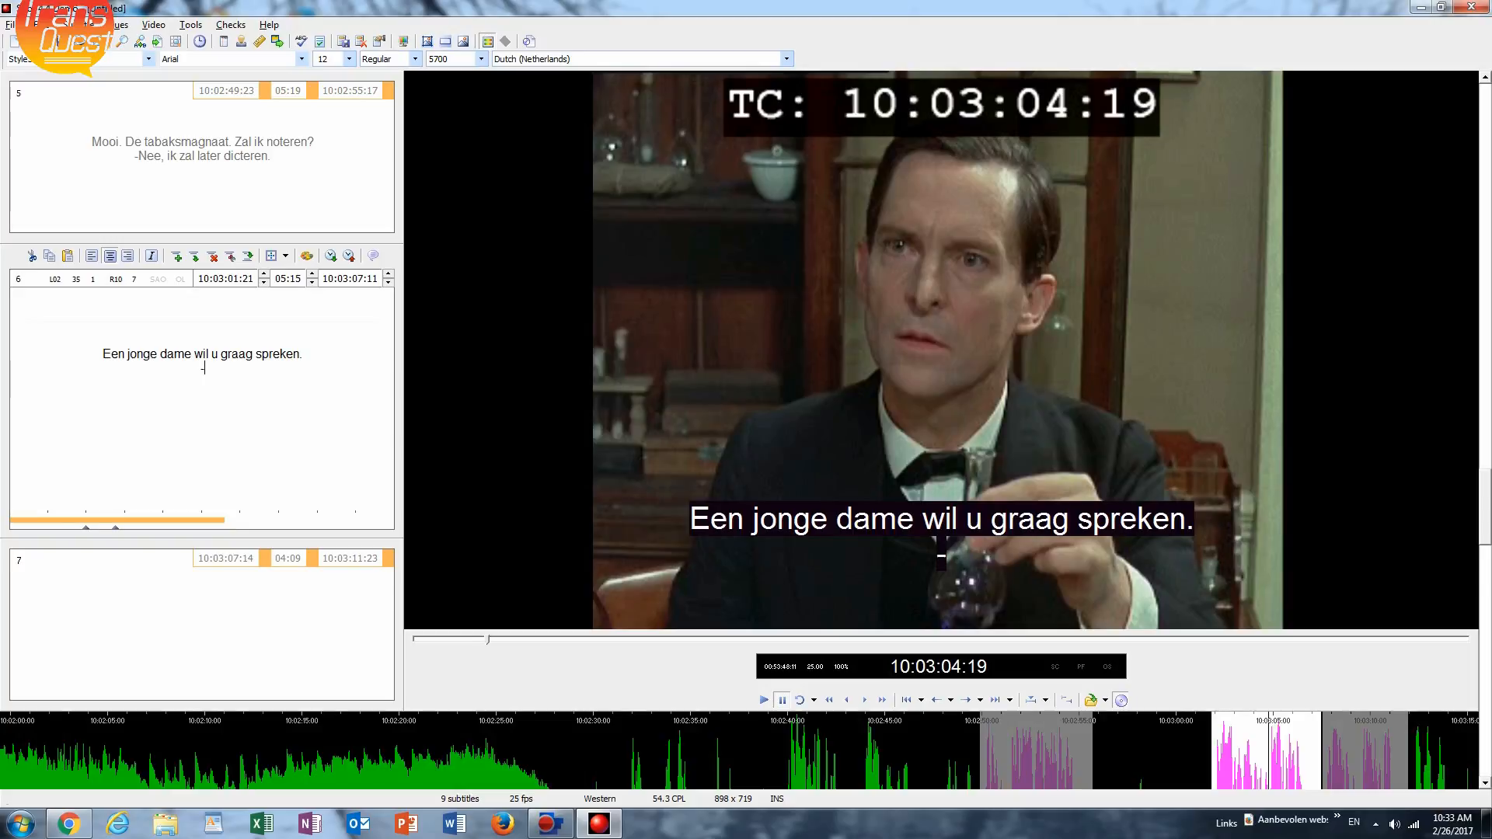
pyautogui.write('Dit ko')
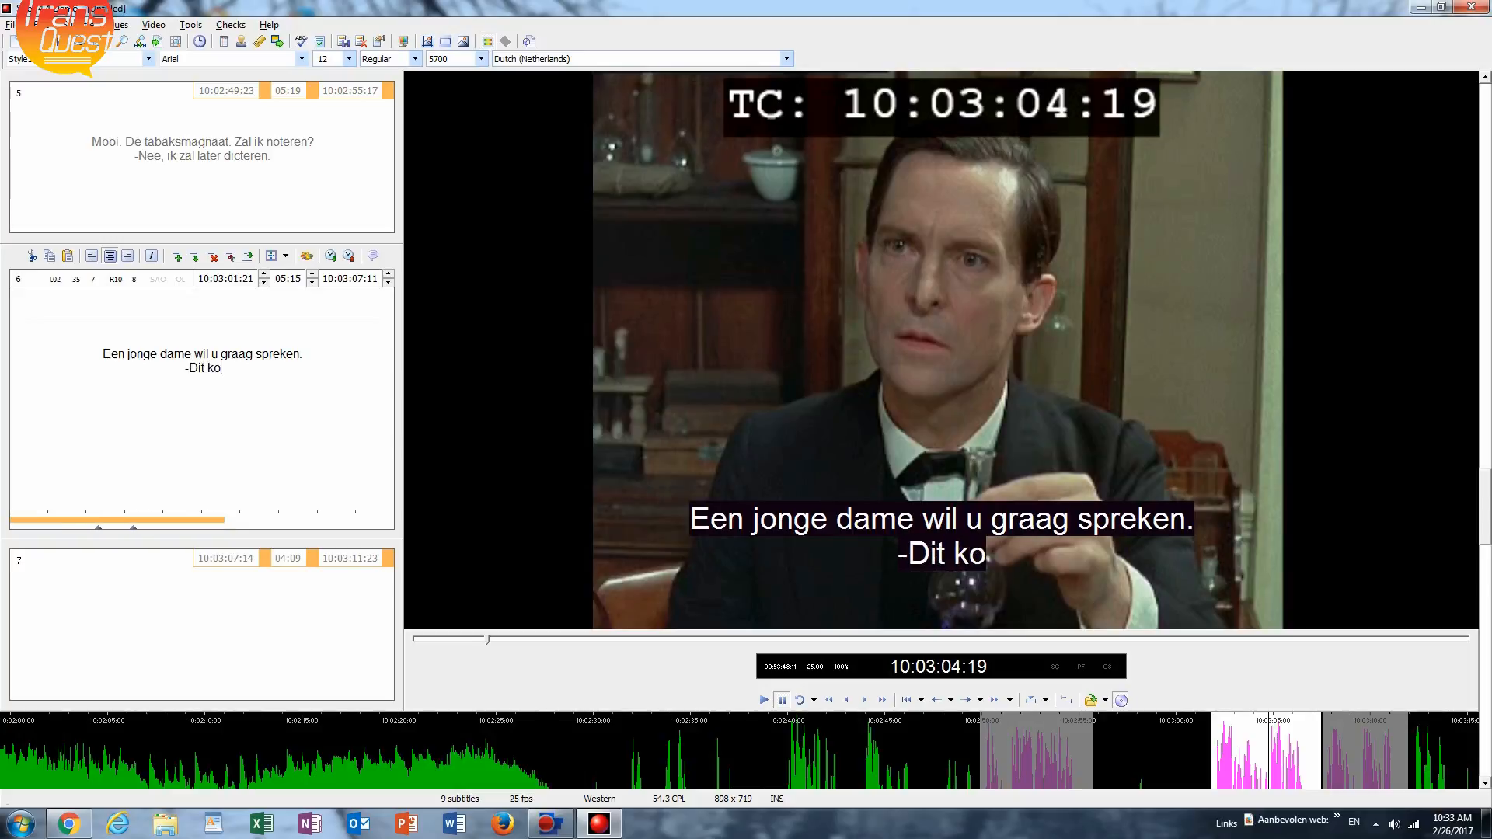
pyautogui.write('mt nu')
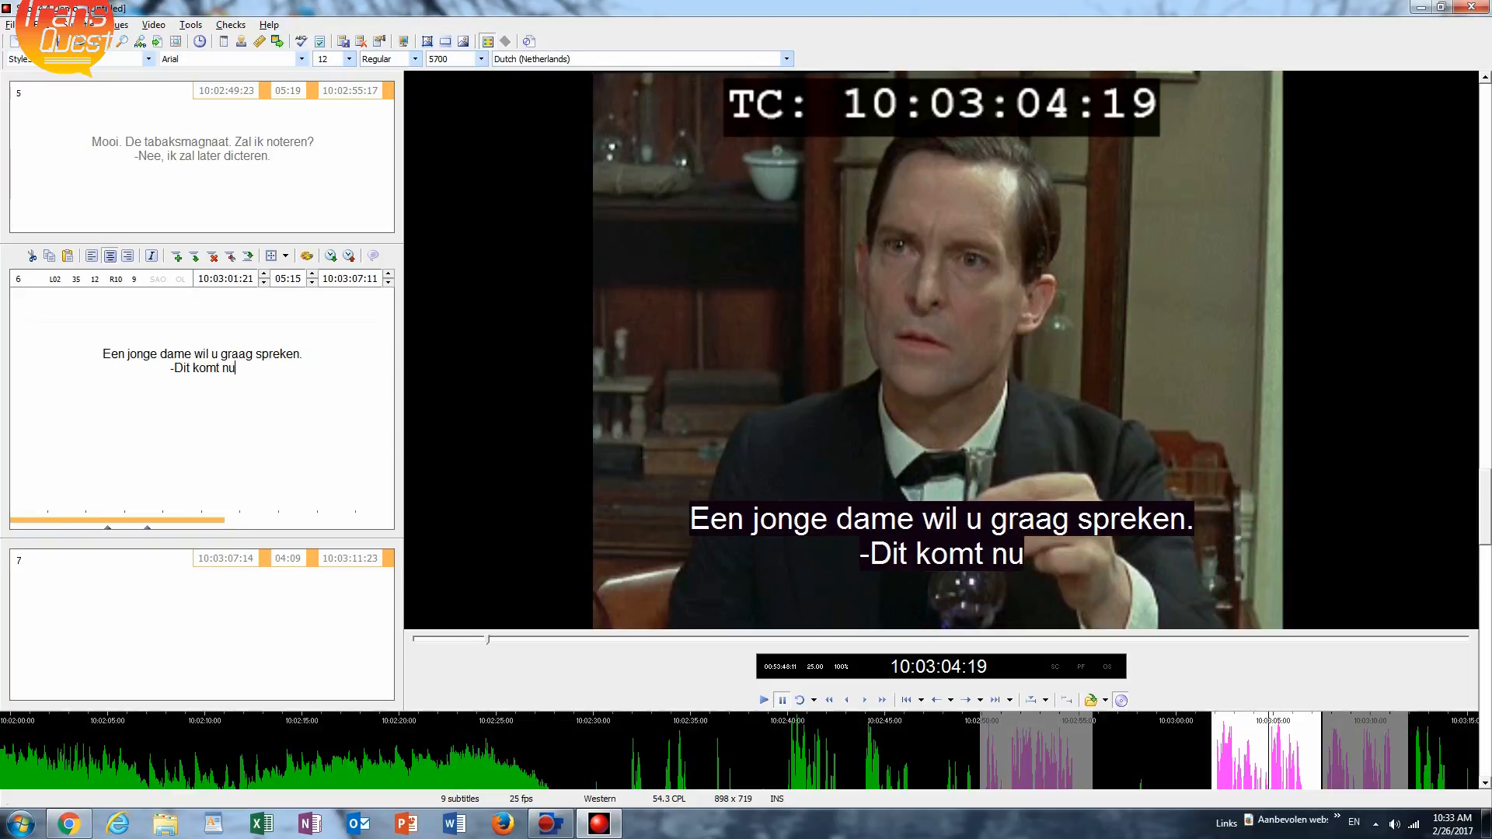
pyautogui.write(' niet go')
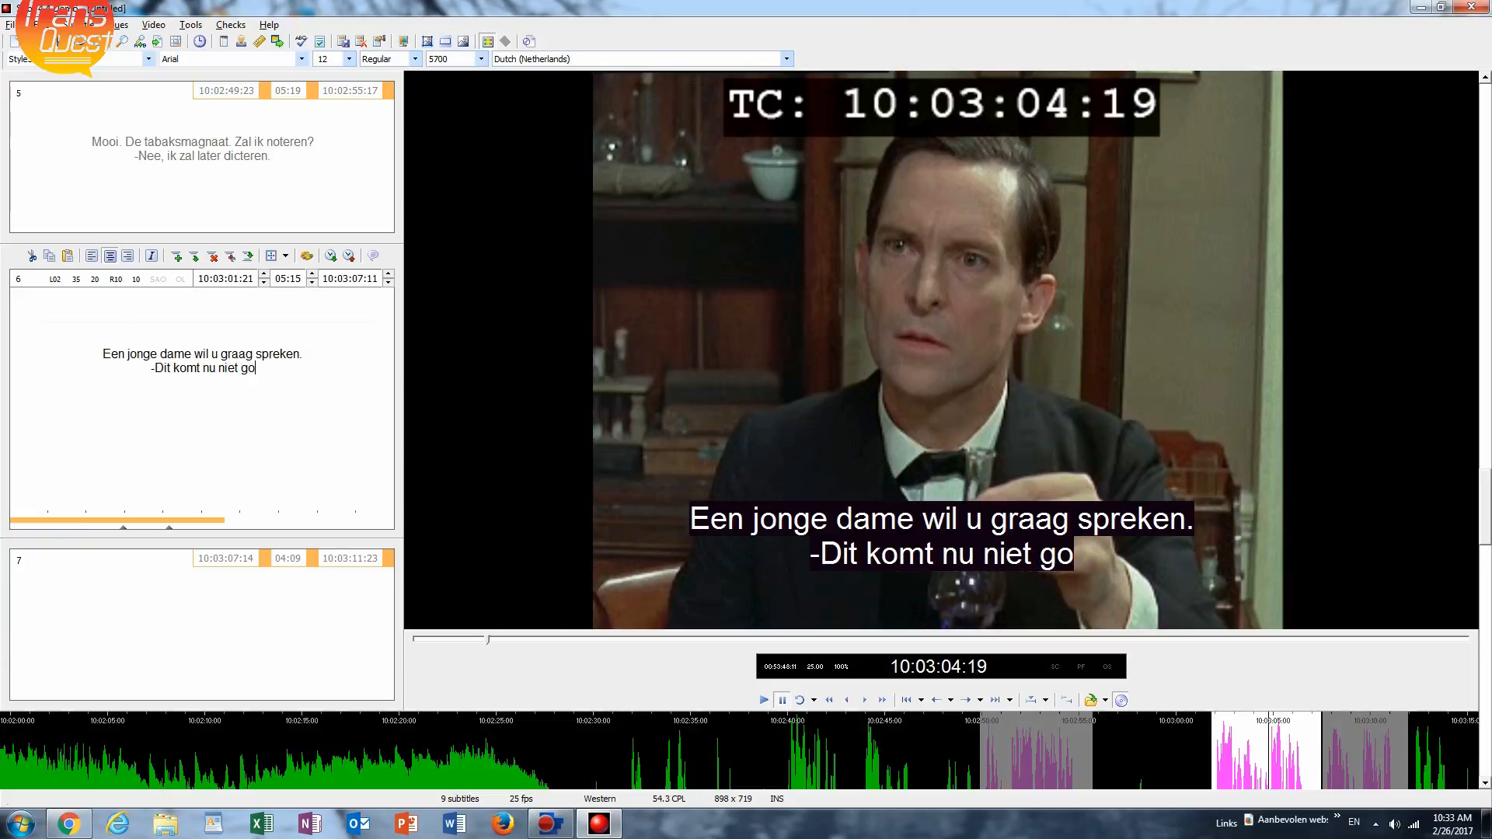
pyautogui.write('ed uit')
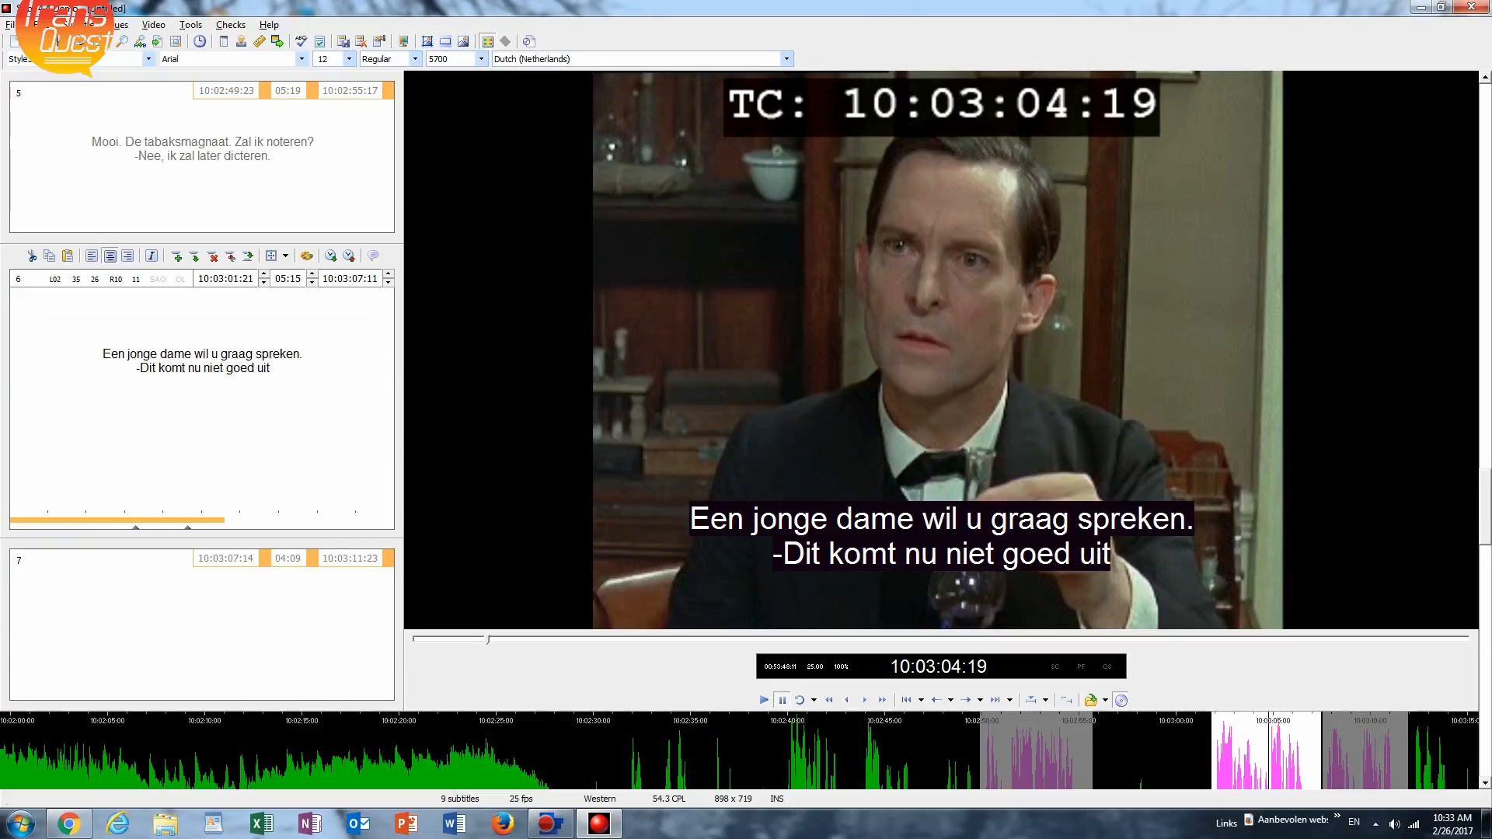
pyautogui.write('.')
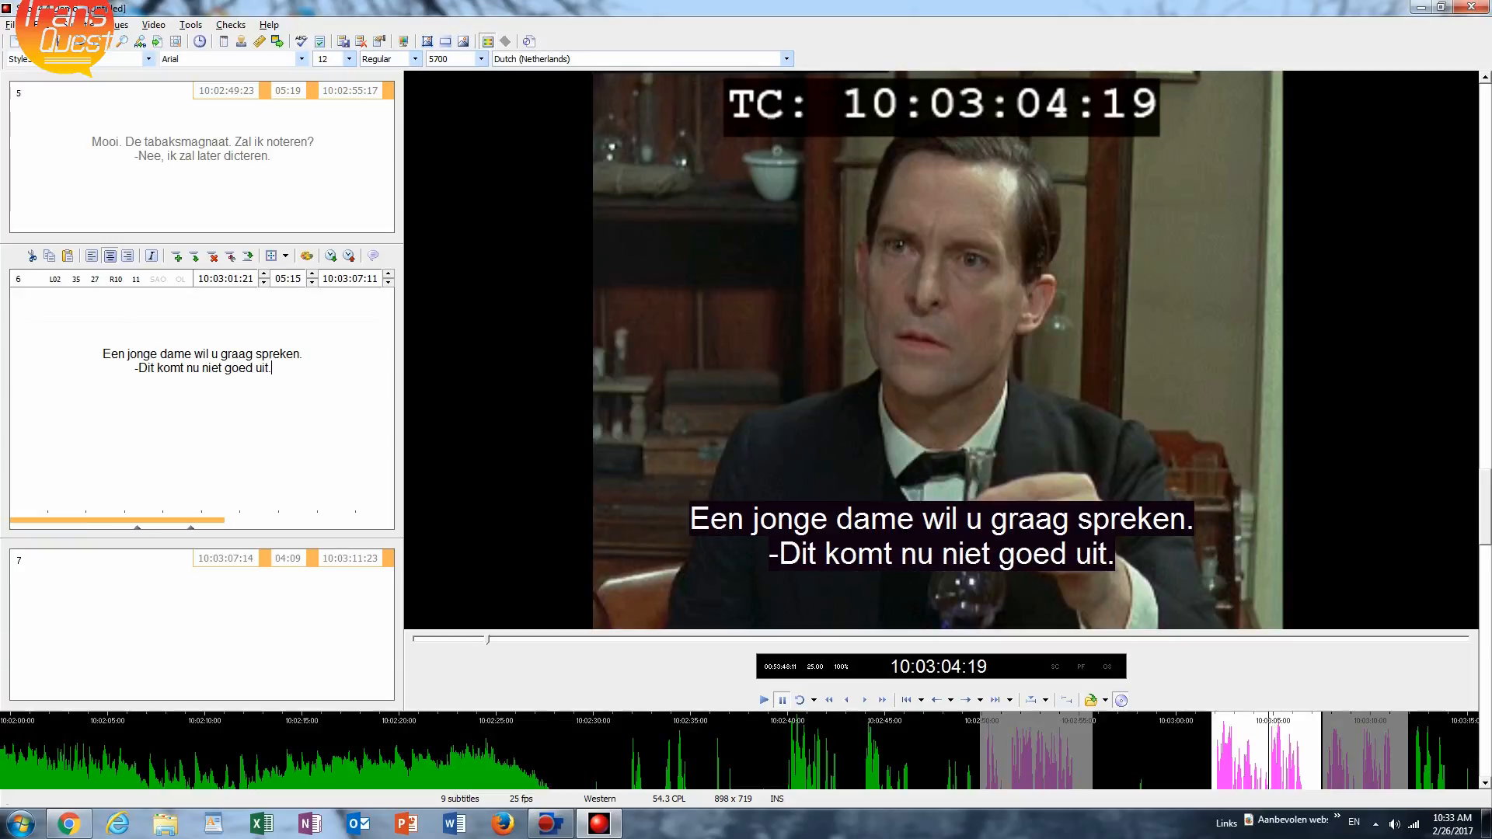
# Go to subtitle 7, listen to its dialogue and enter "Ze is erg beleefd. Een echte dame." as the first line.
pyautogui.press('pagedown')
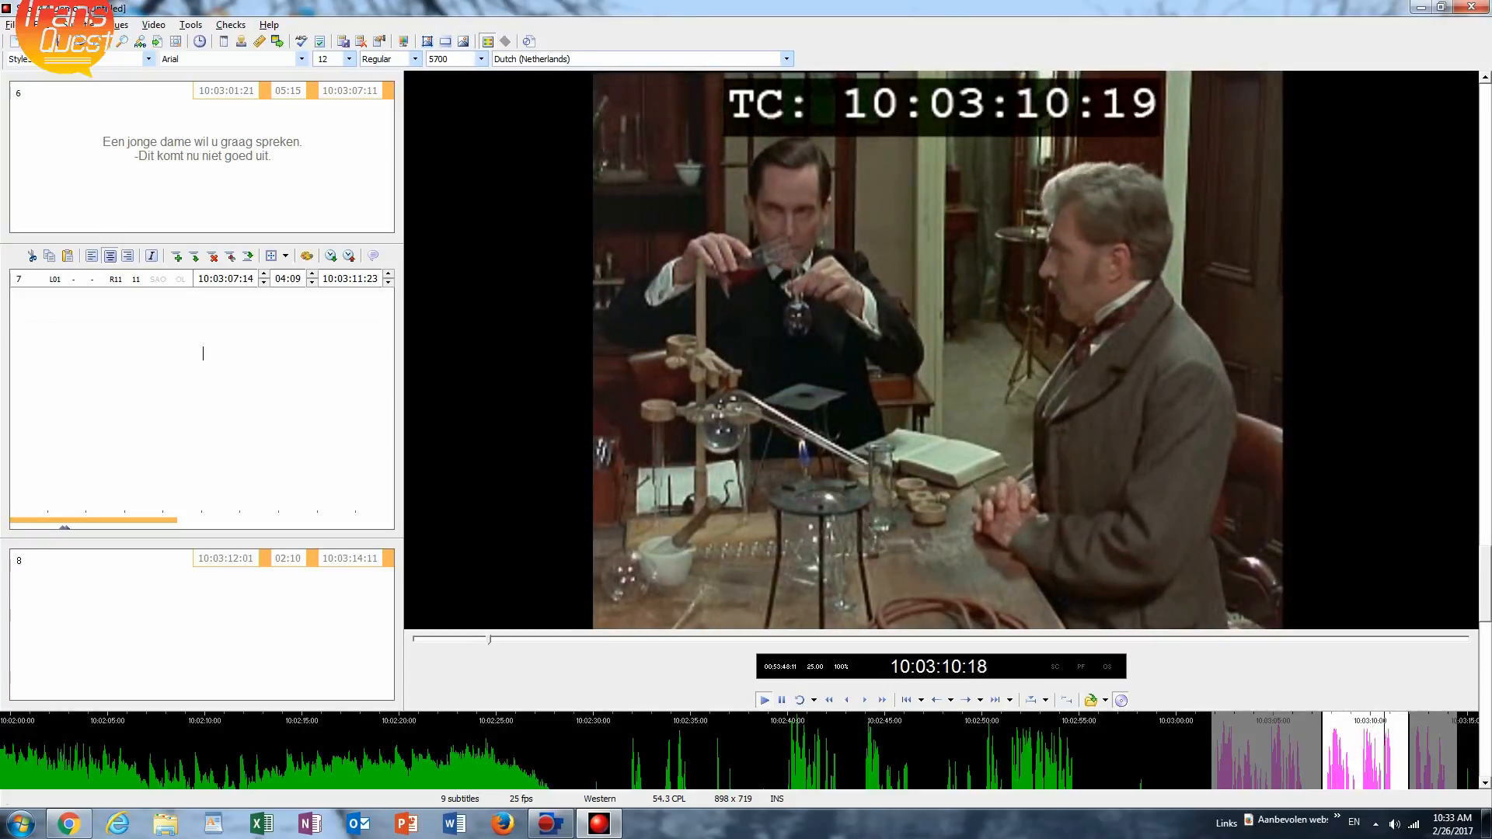
pyautogui.press('space')
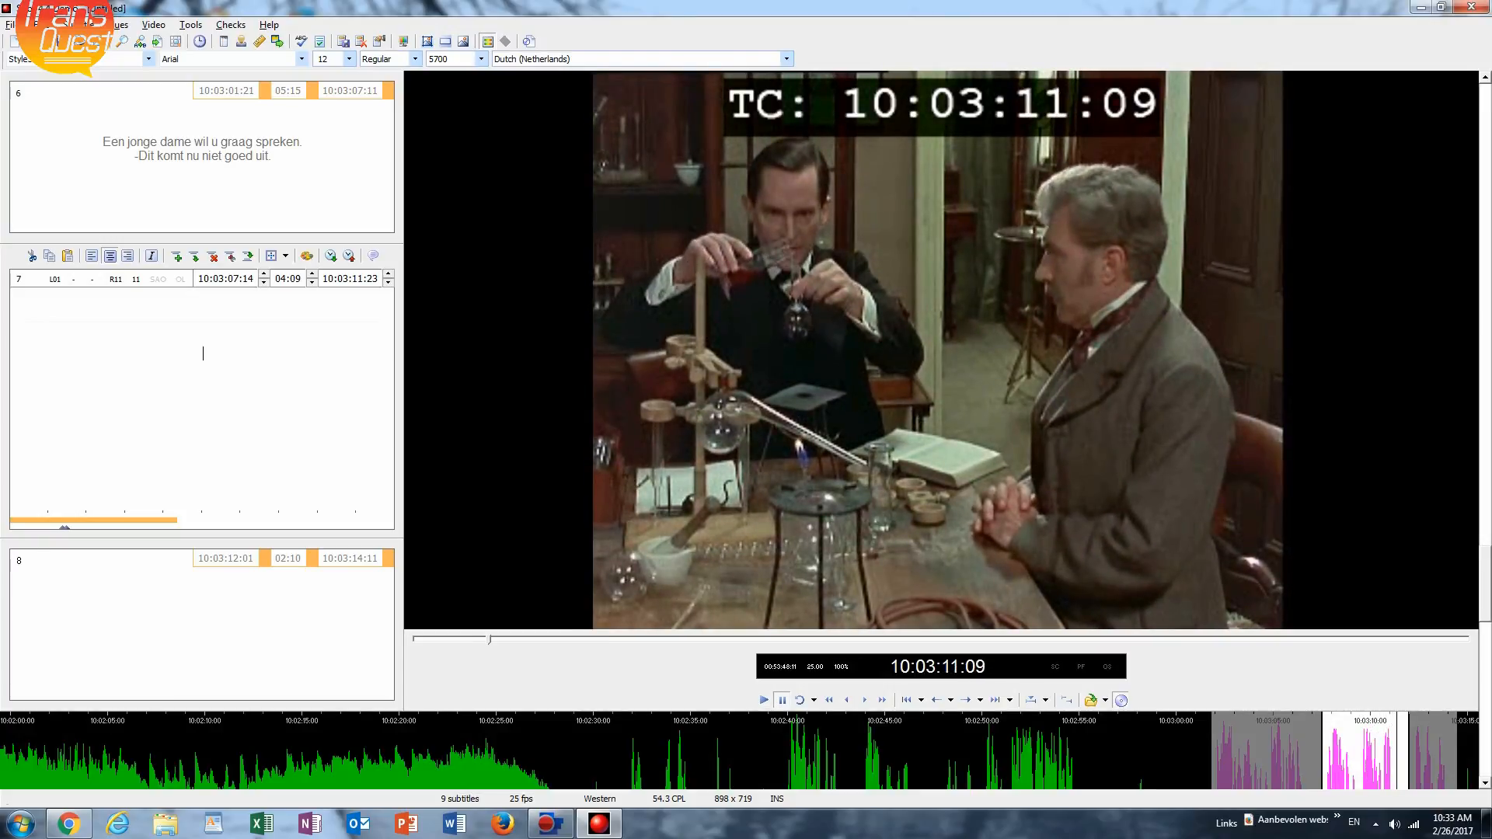
pyautogui.write('Ze ')
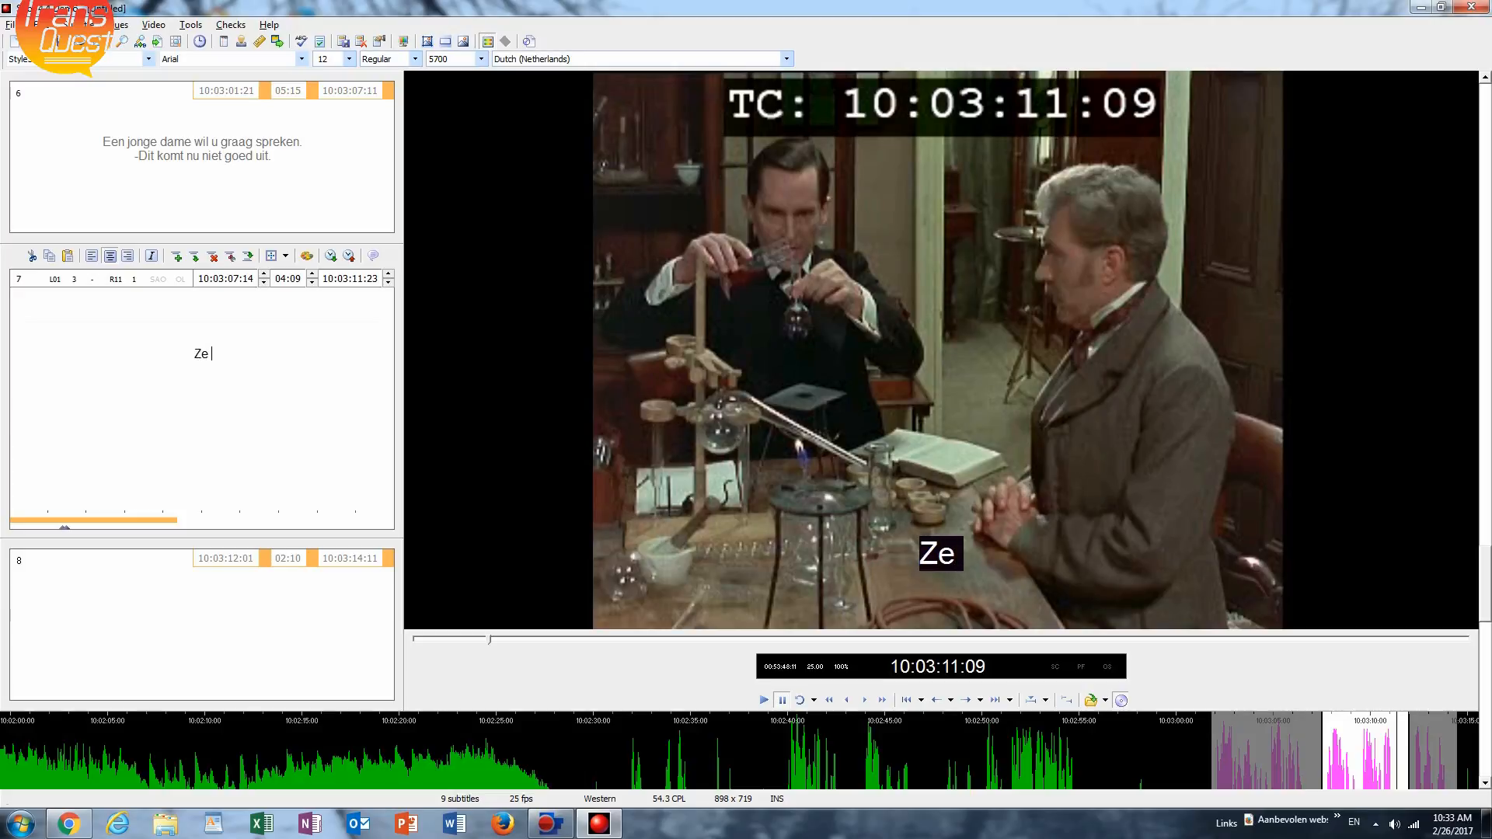
pyautogui.write('is erg be')
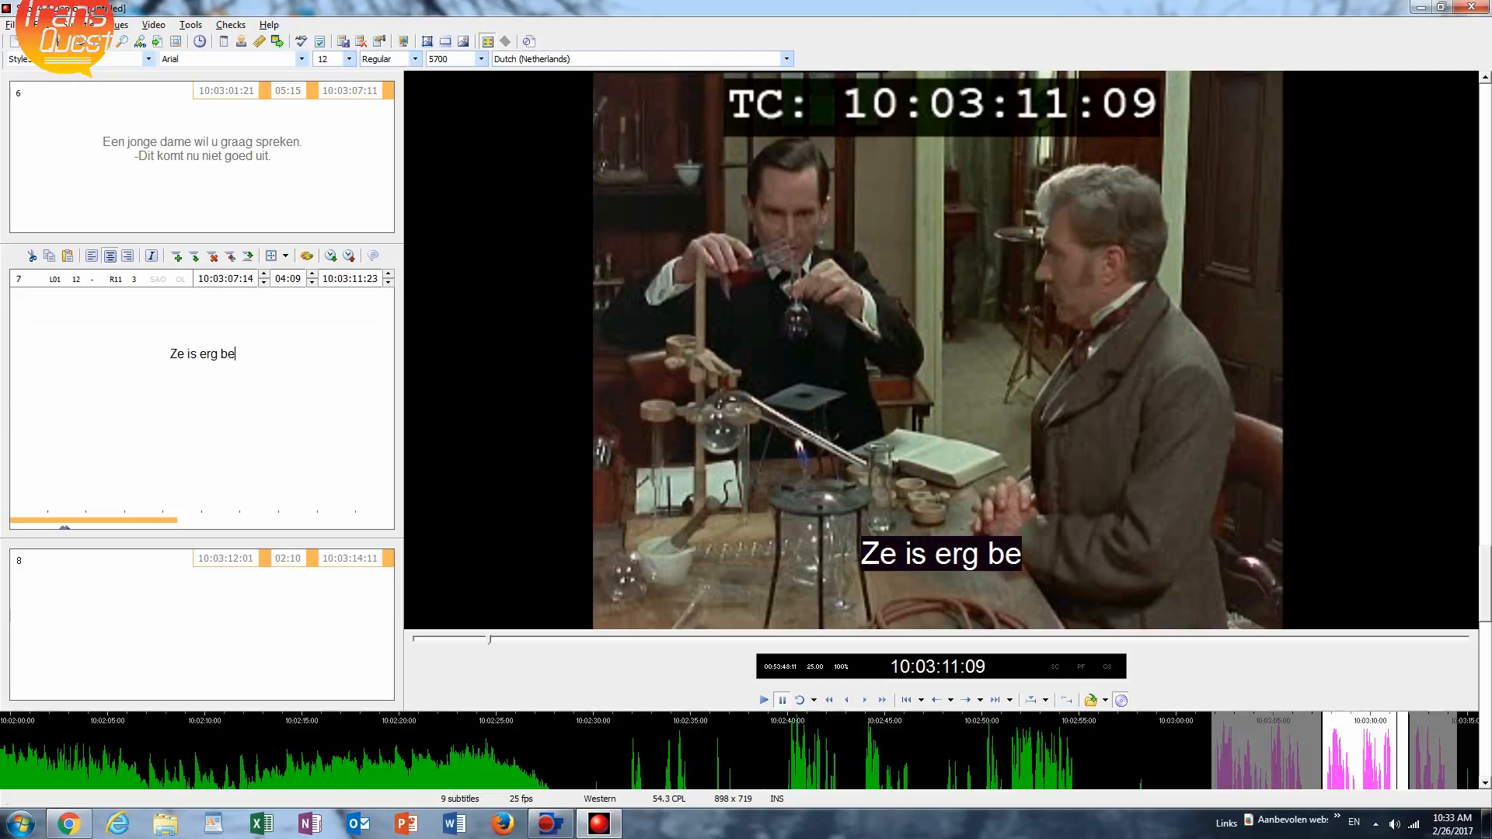
pyautogui.write('le')
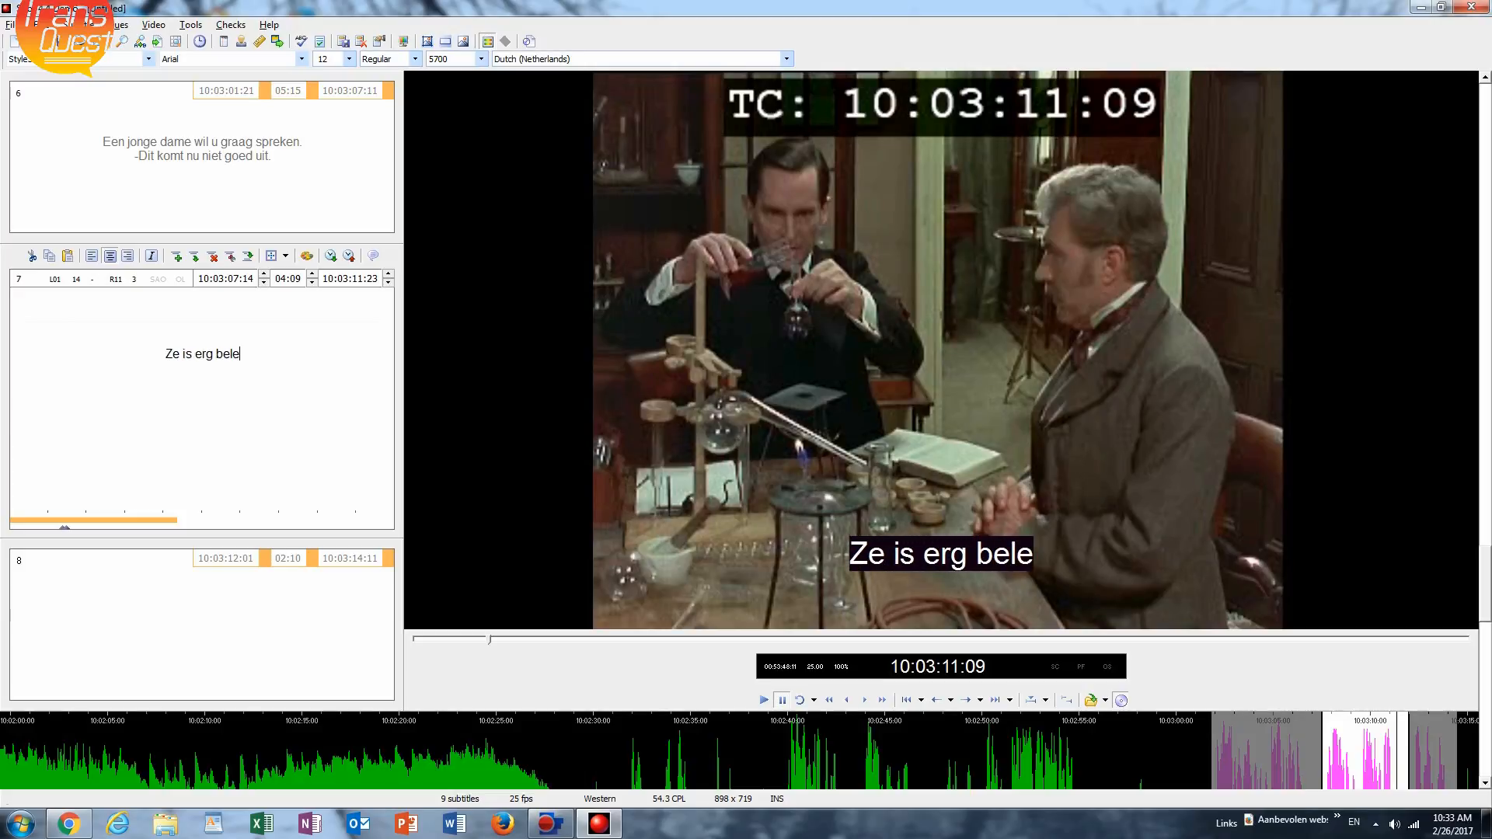
pyautogui.write('efd. Een')
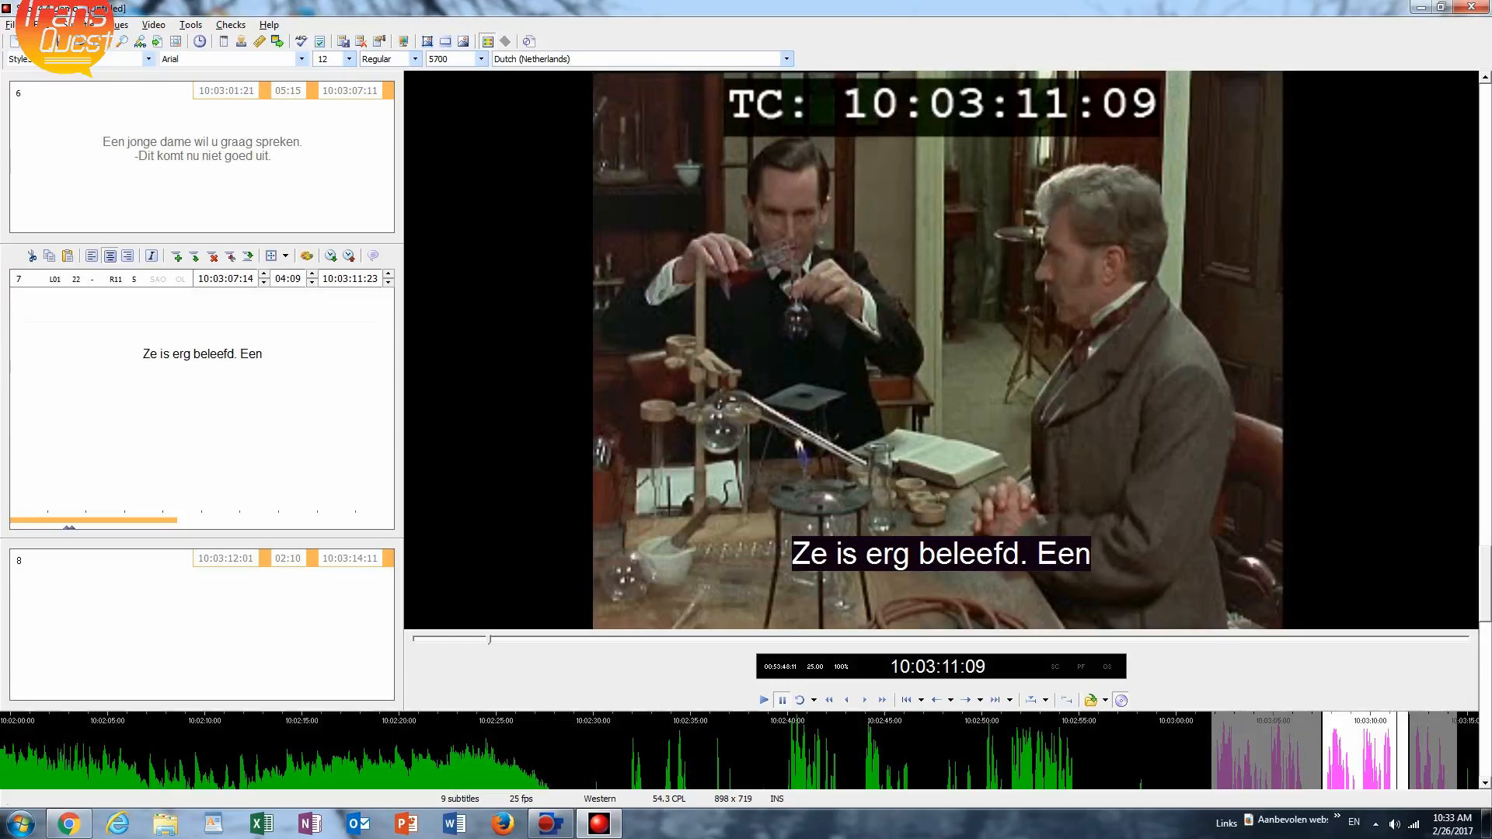
pyautogui.write(' echte ')
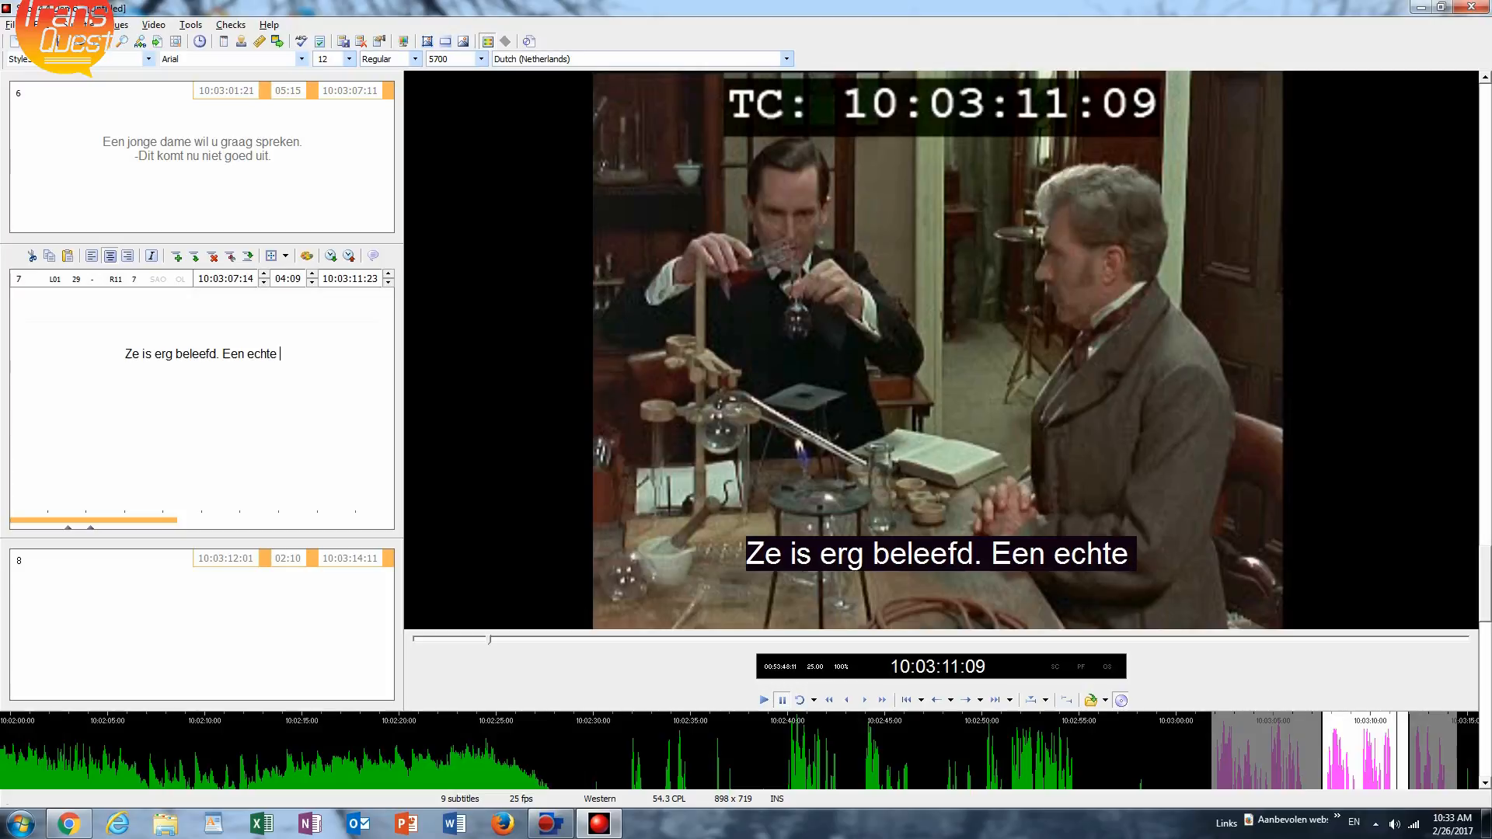
pyautogui.write('dame')
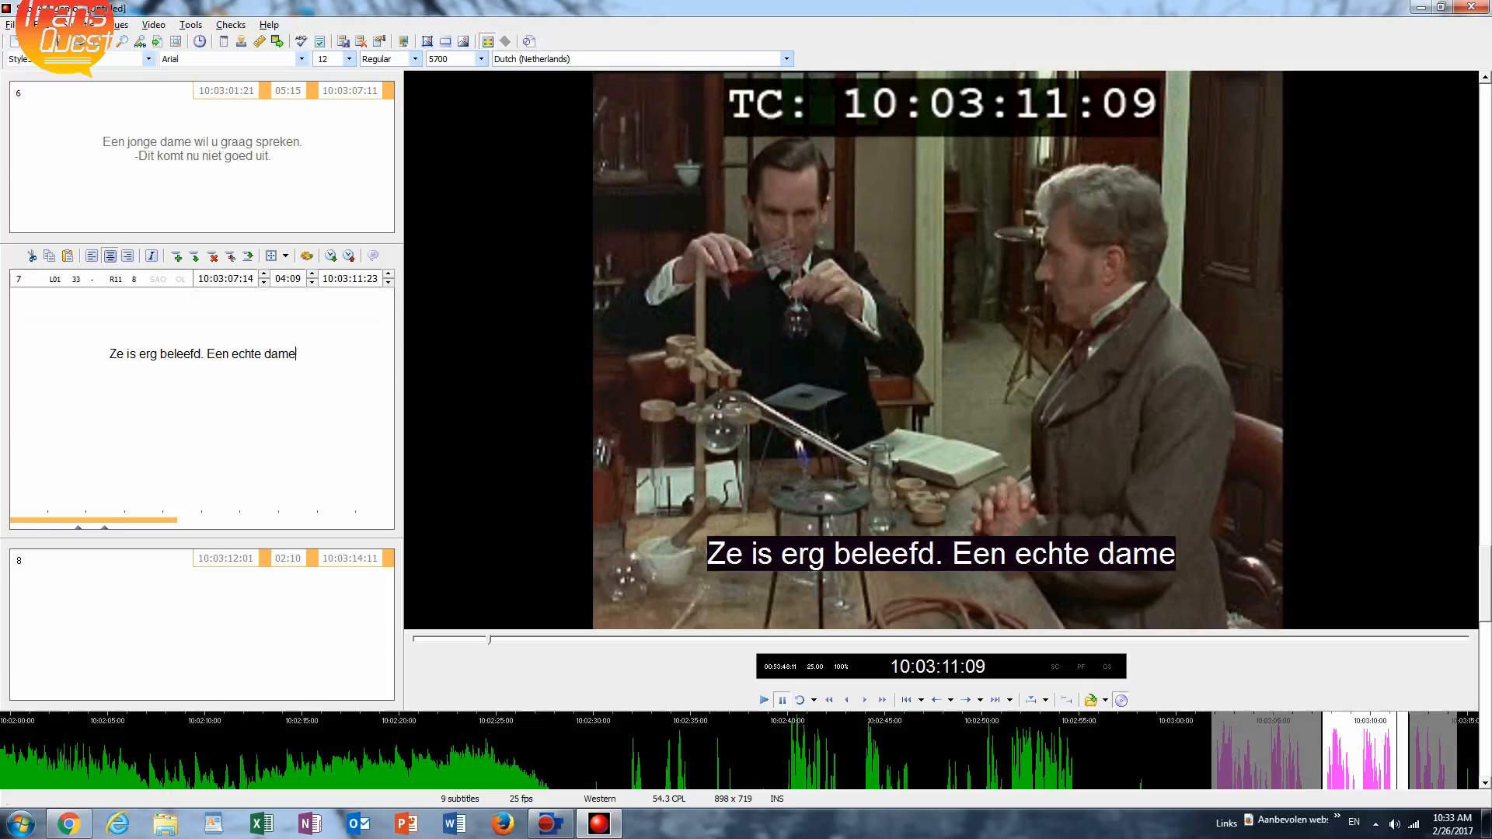
pyautogui.write('.')
# Add a second line to subtitle 7 with the other speaker's reply: "-Ongetwijfeld.".
pyautogui.press('Return')
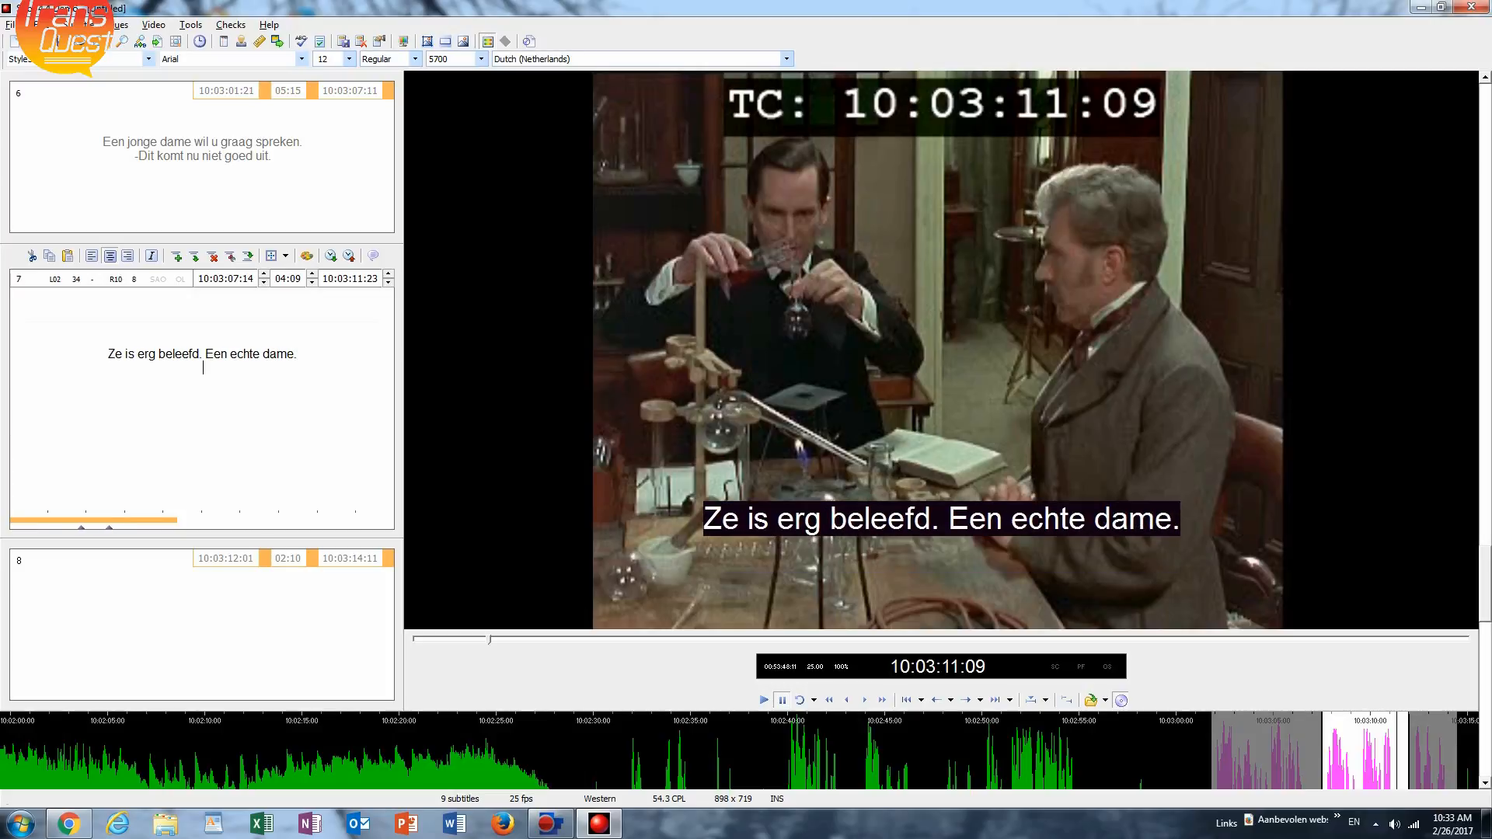
pyautogui.write('-O')
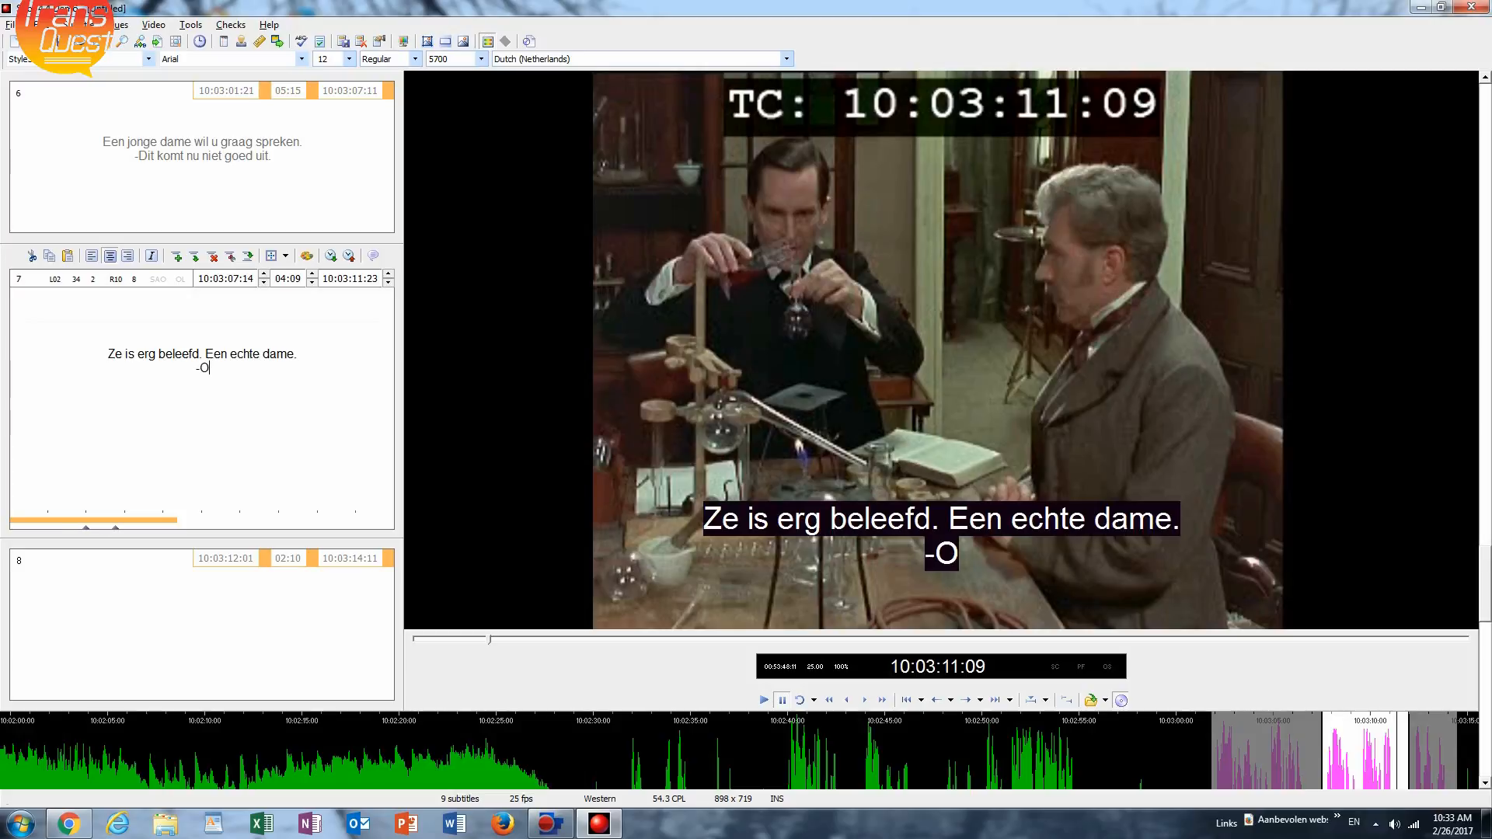
pyautogui.write('nge')
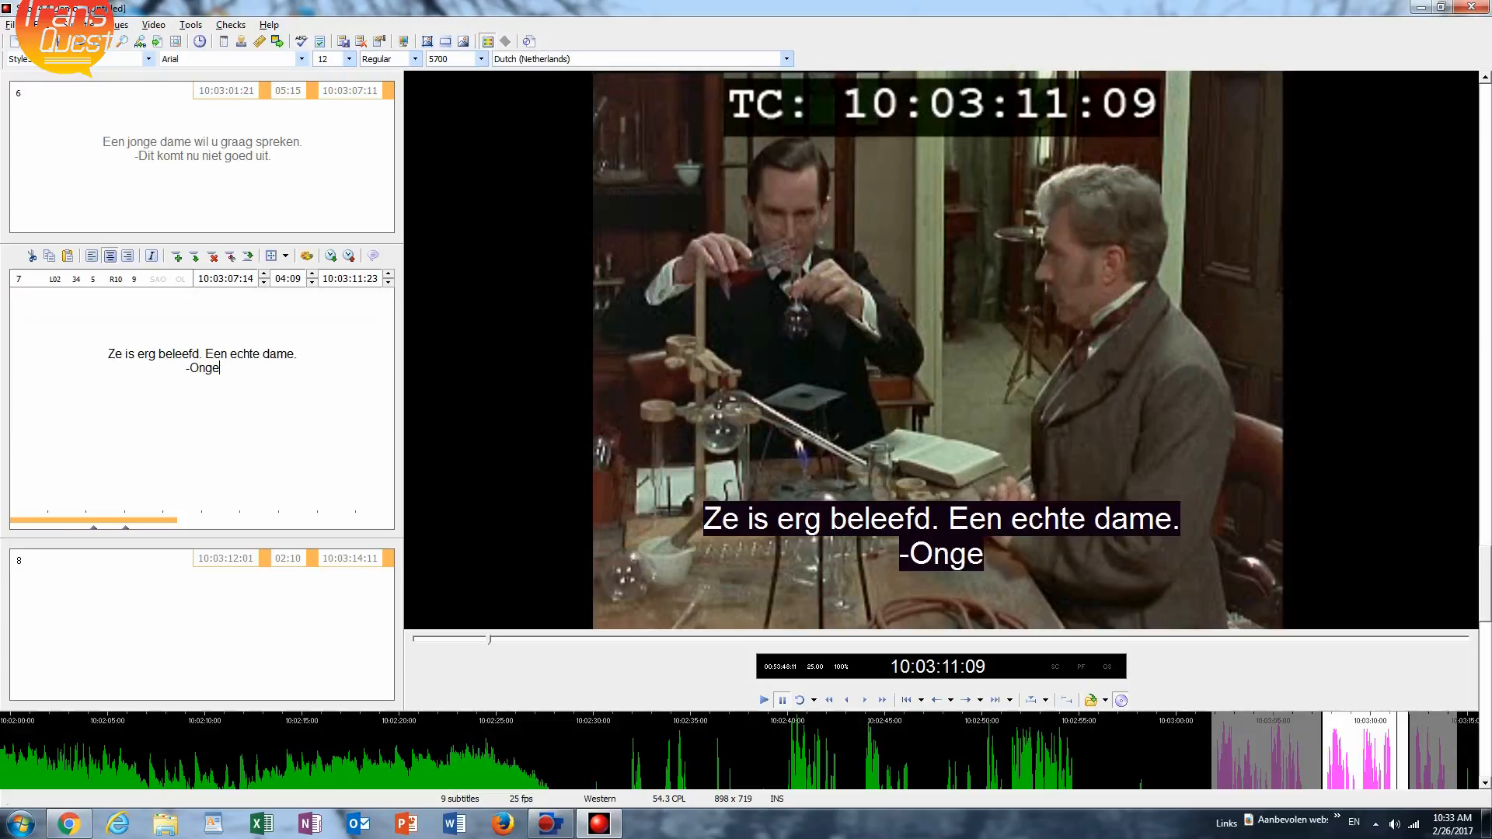
pyautogui.write('twi')
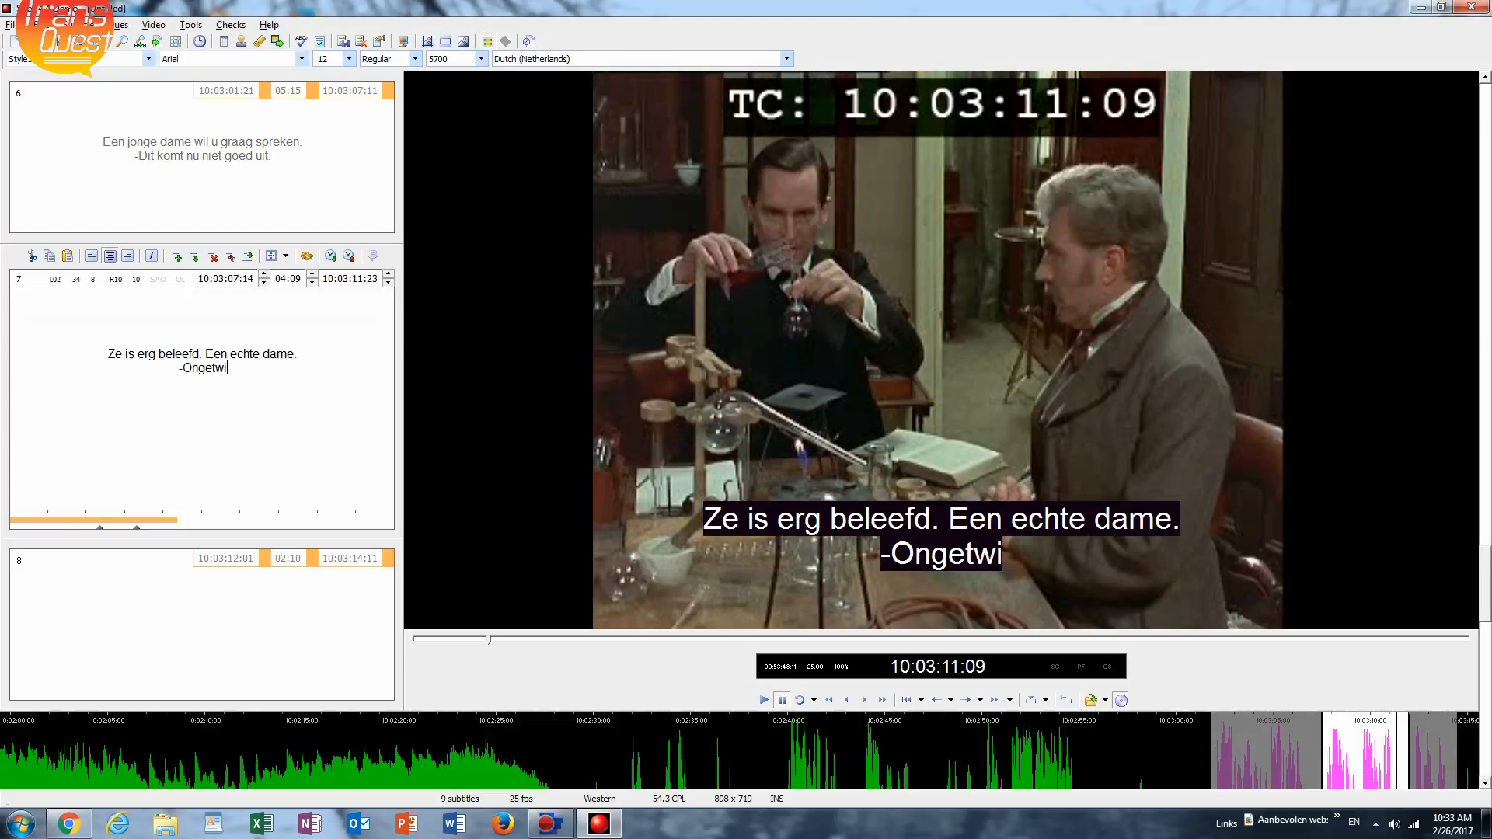
pyautogui.write('jfeld')
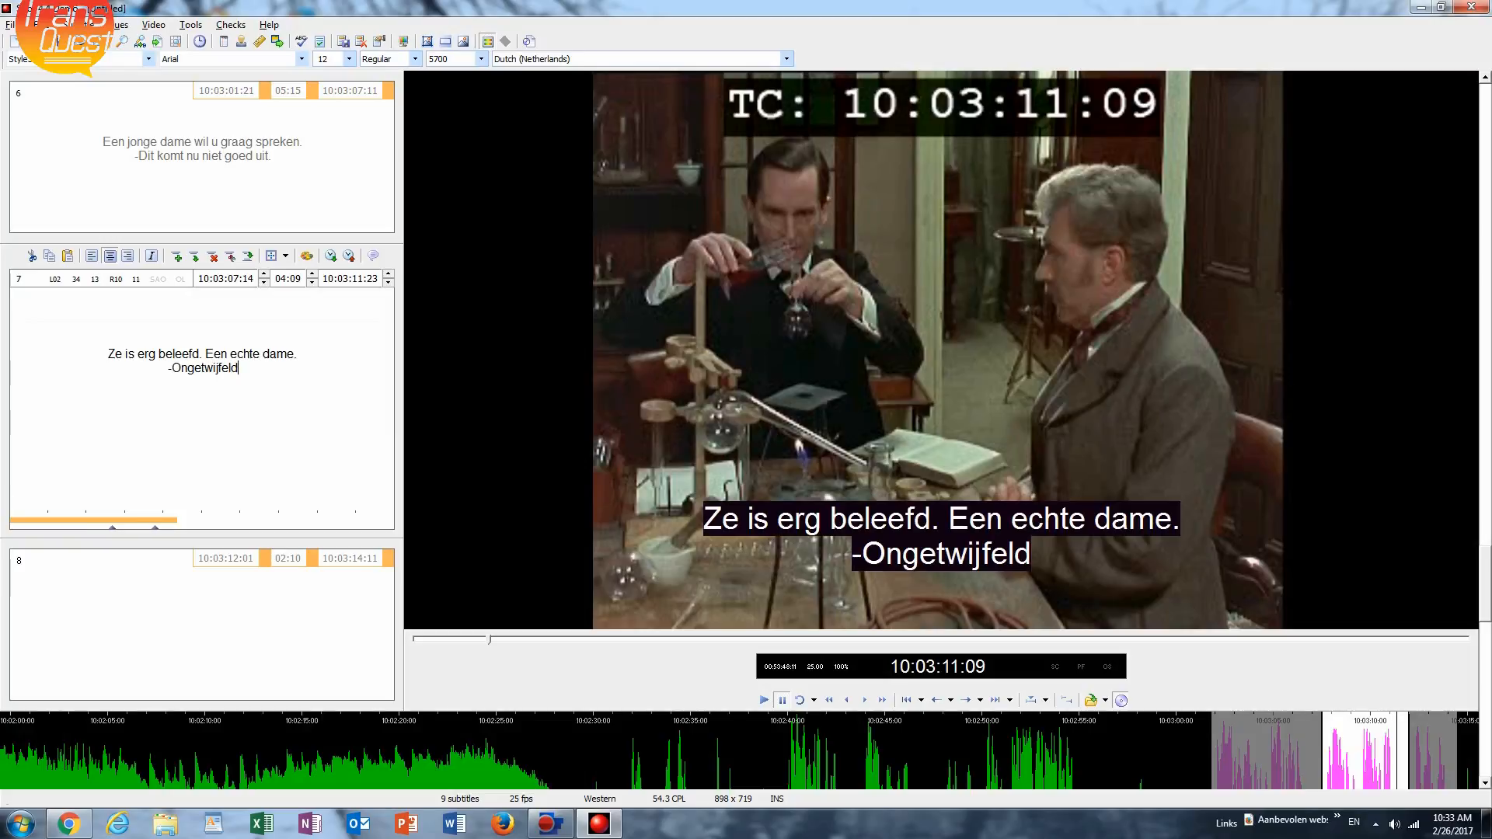
pyautogui.write('.')
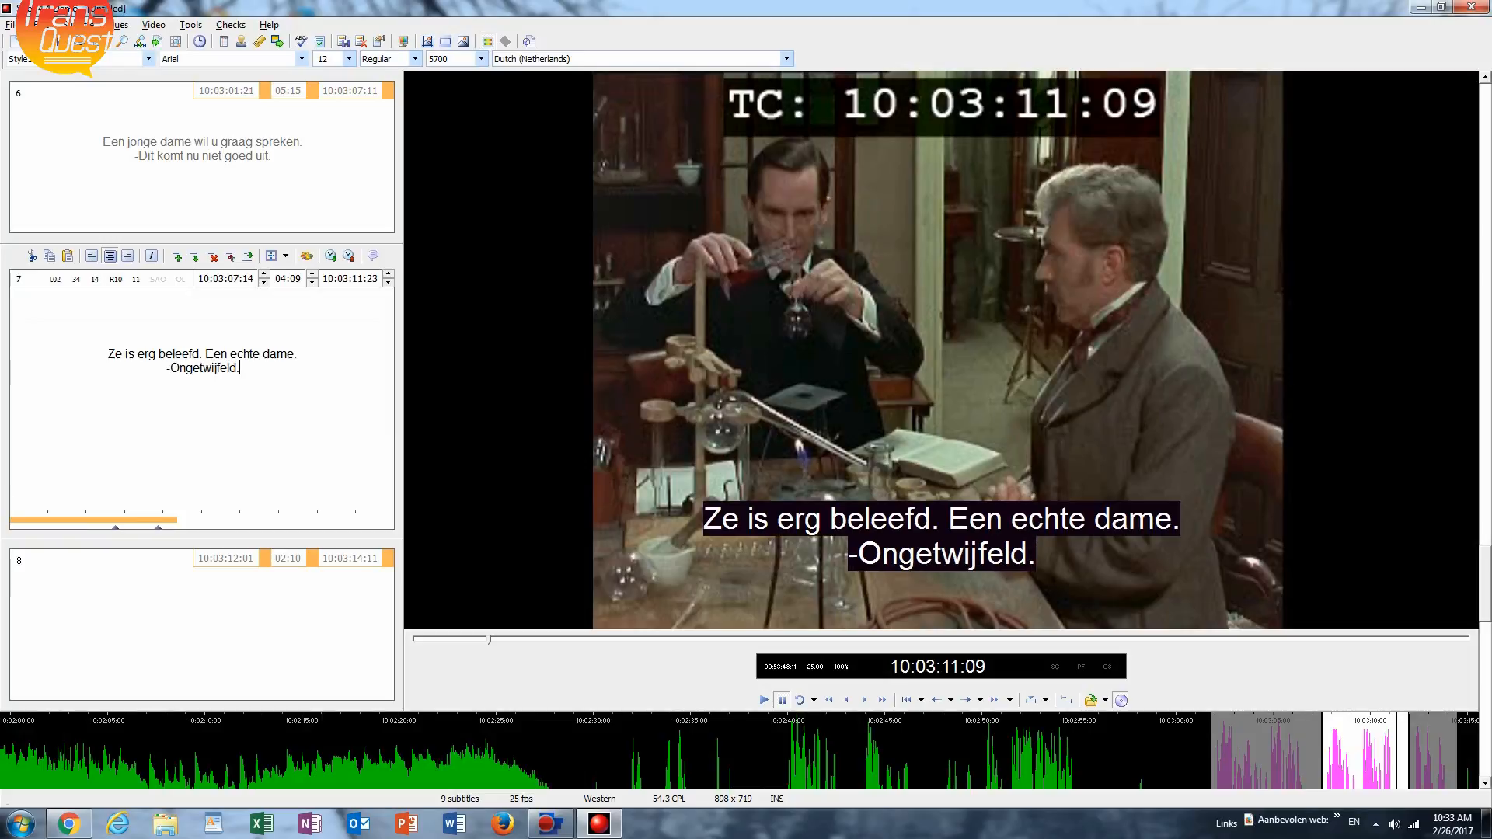
# Go to subtitle 8, listen to its dialogue and enter "En ook erg aanhoudend." as its text.
pyautogui.press('pagedown')
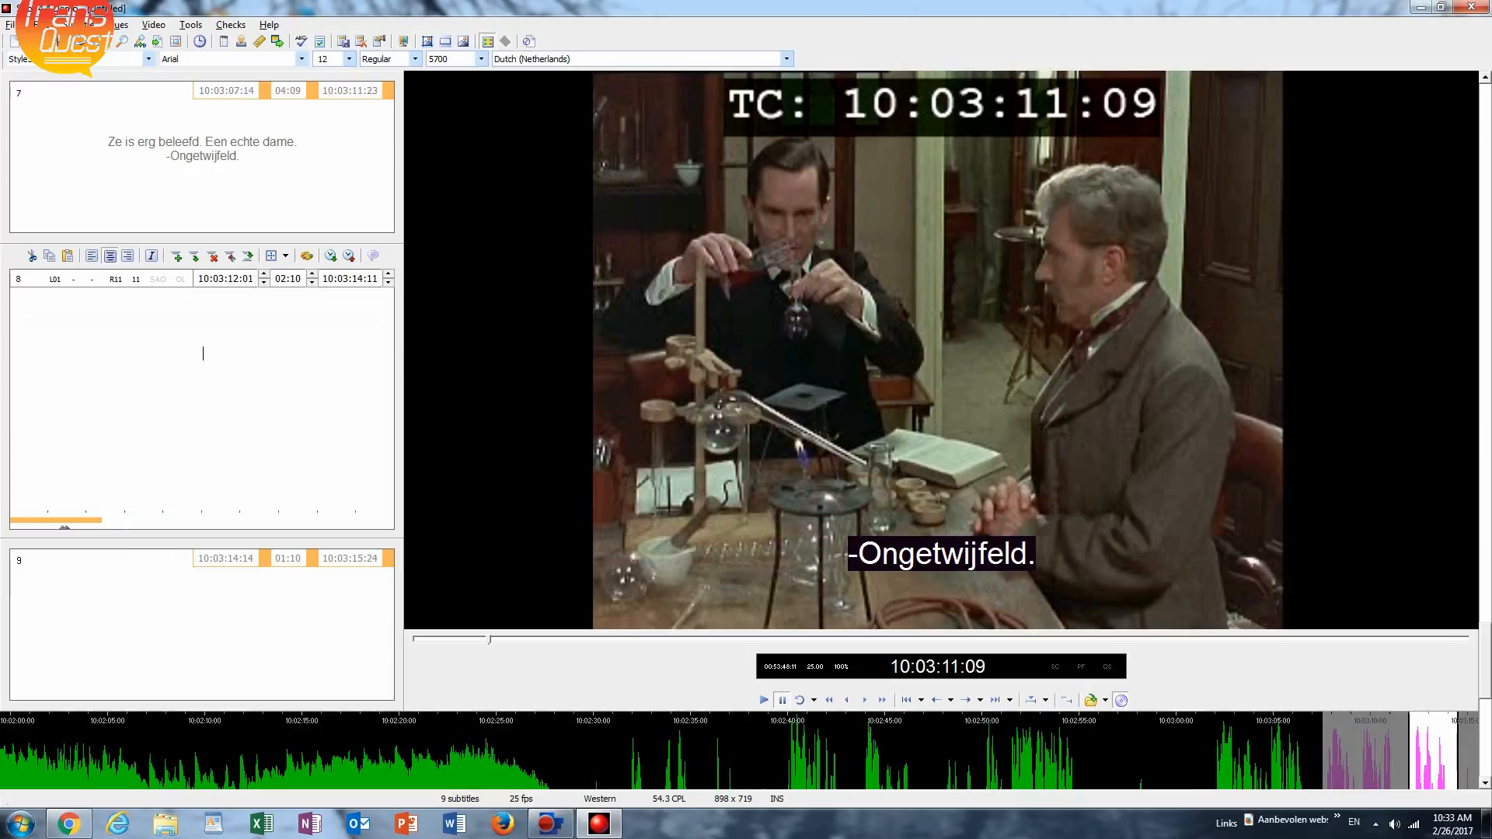
pyautogui.hotkey('ctrl', 'space')
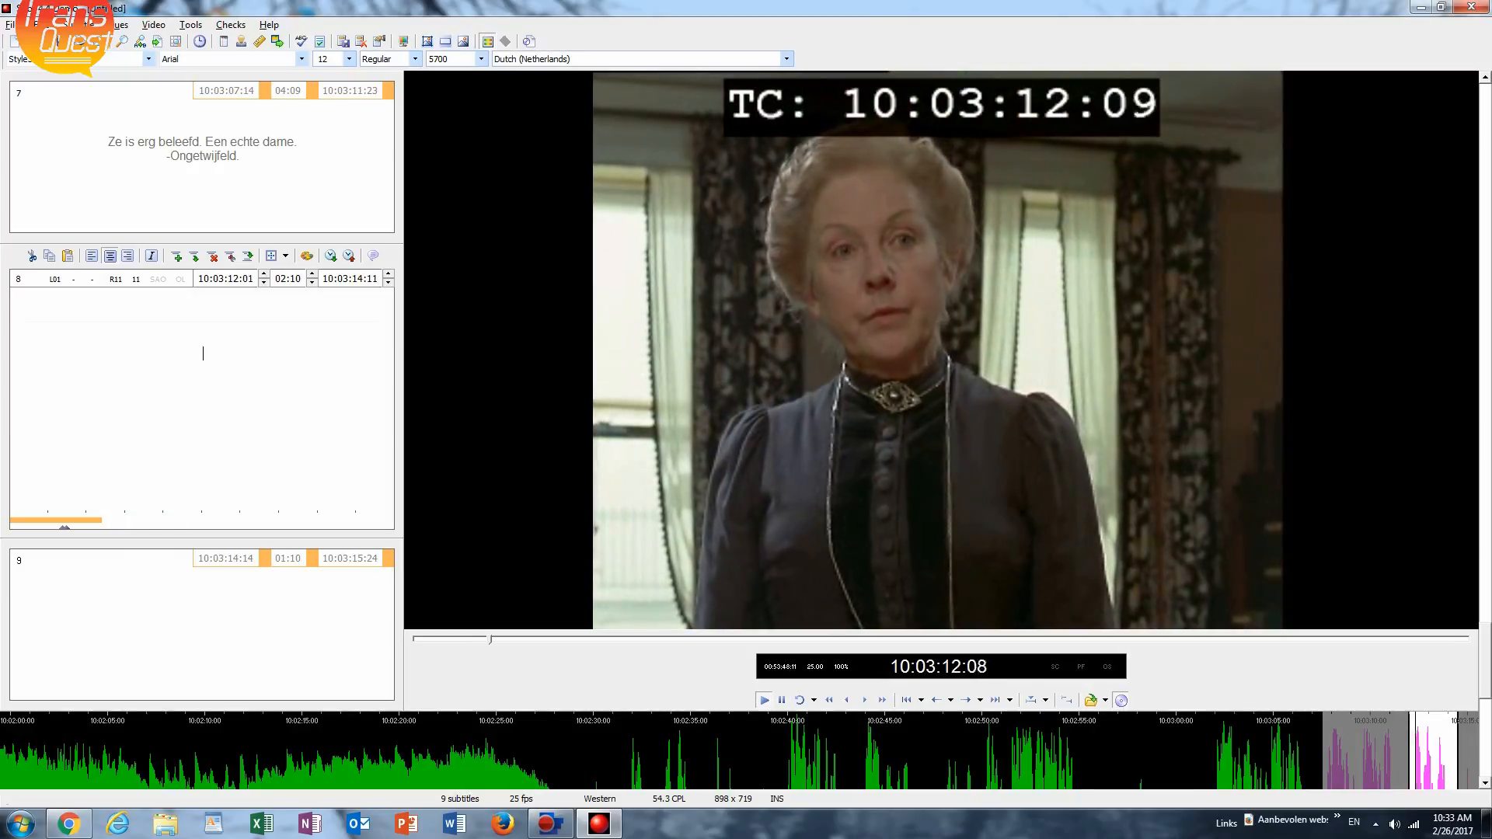
pyautogui.hotkey('ctrl', 'space')
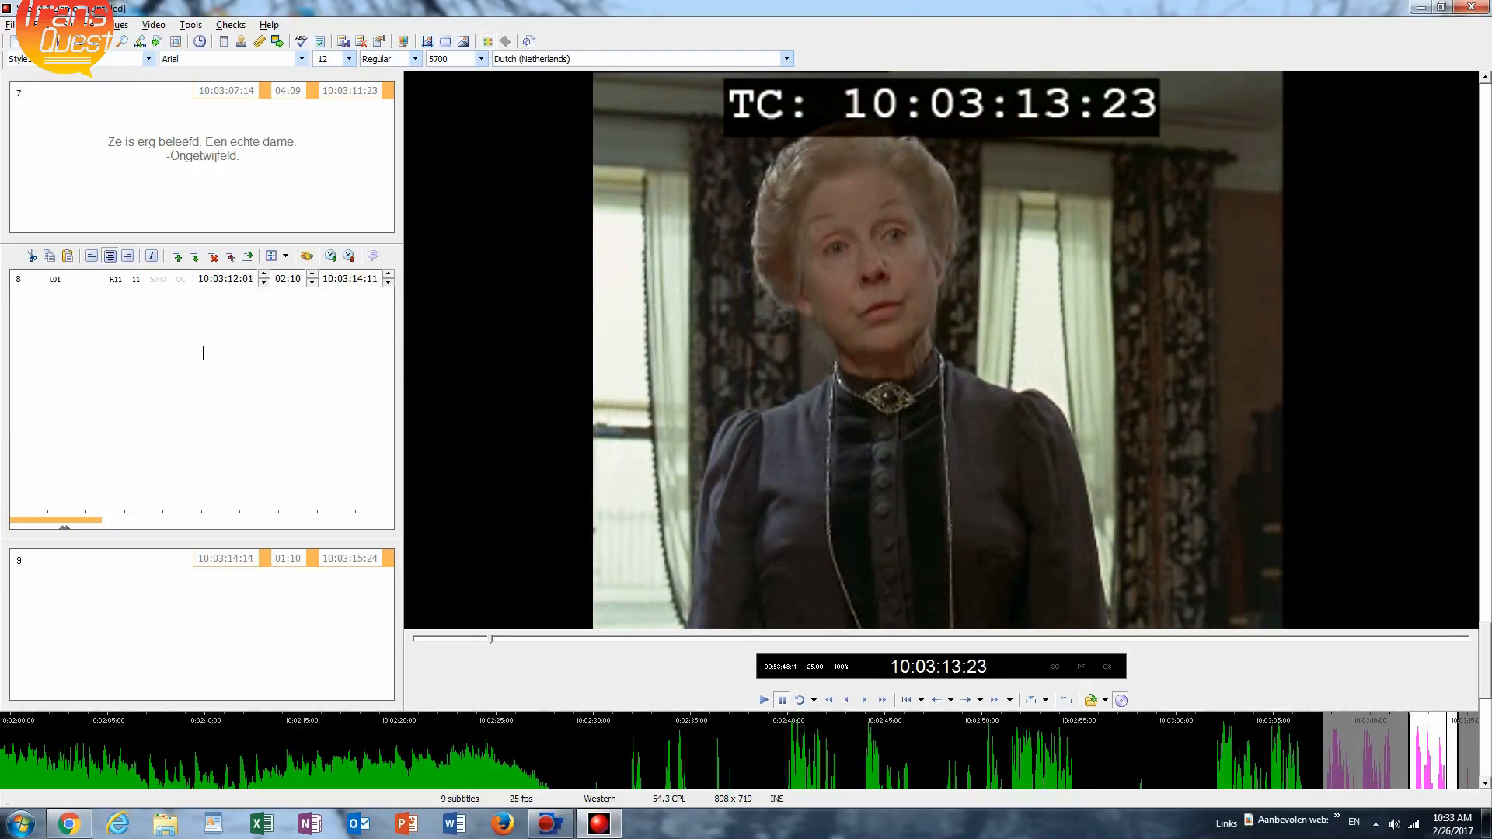
pyautogui.write('En ook er')
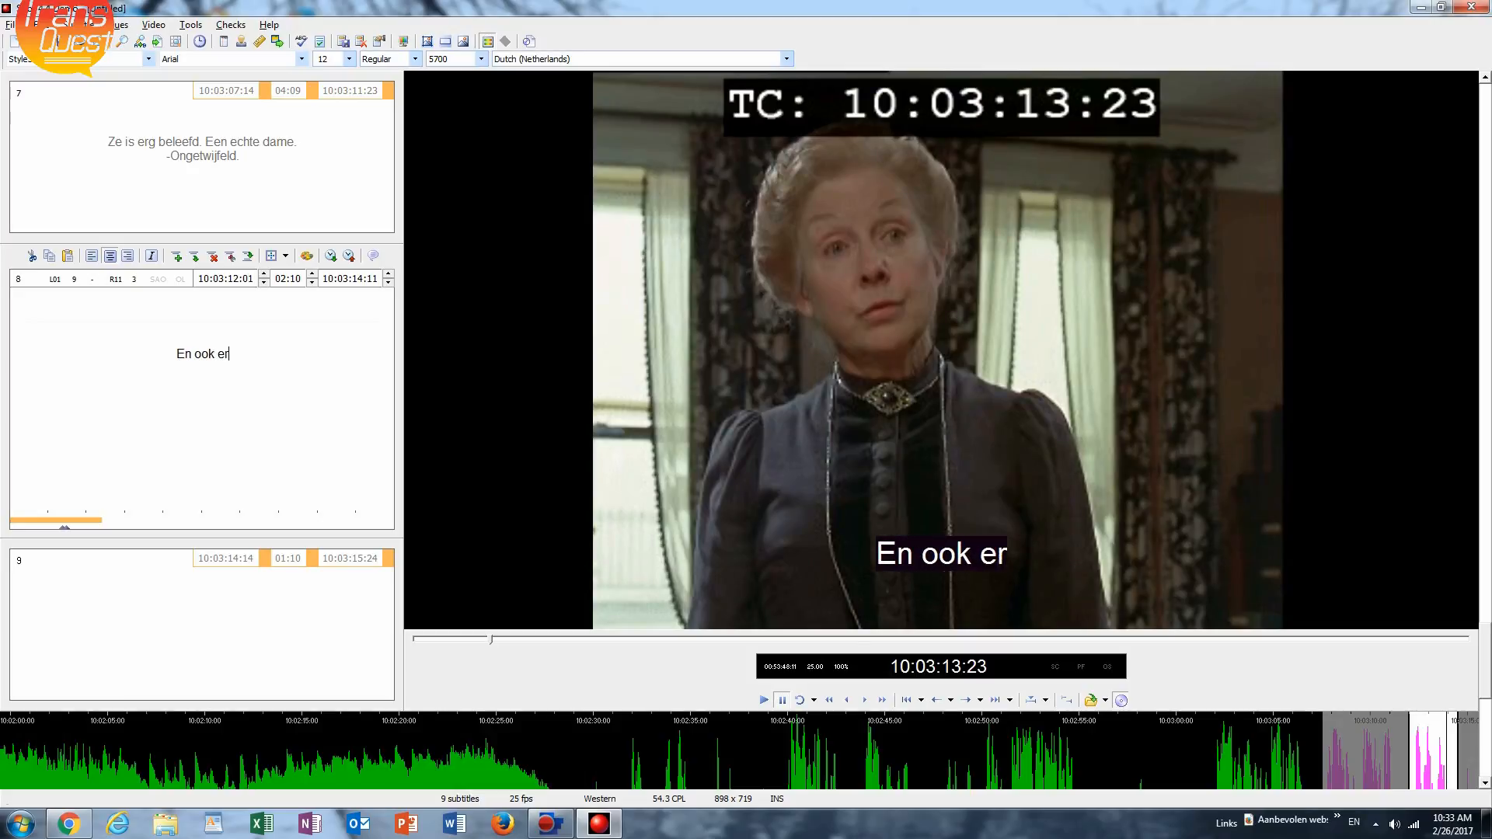
pyautogui.write('g aanh')
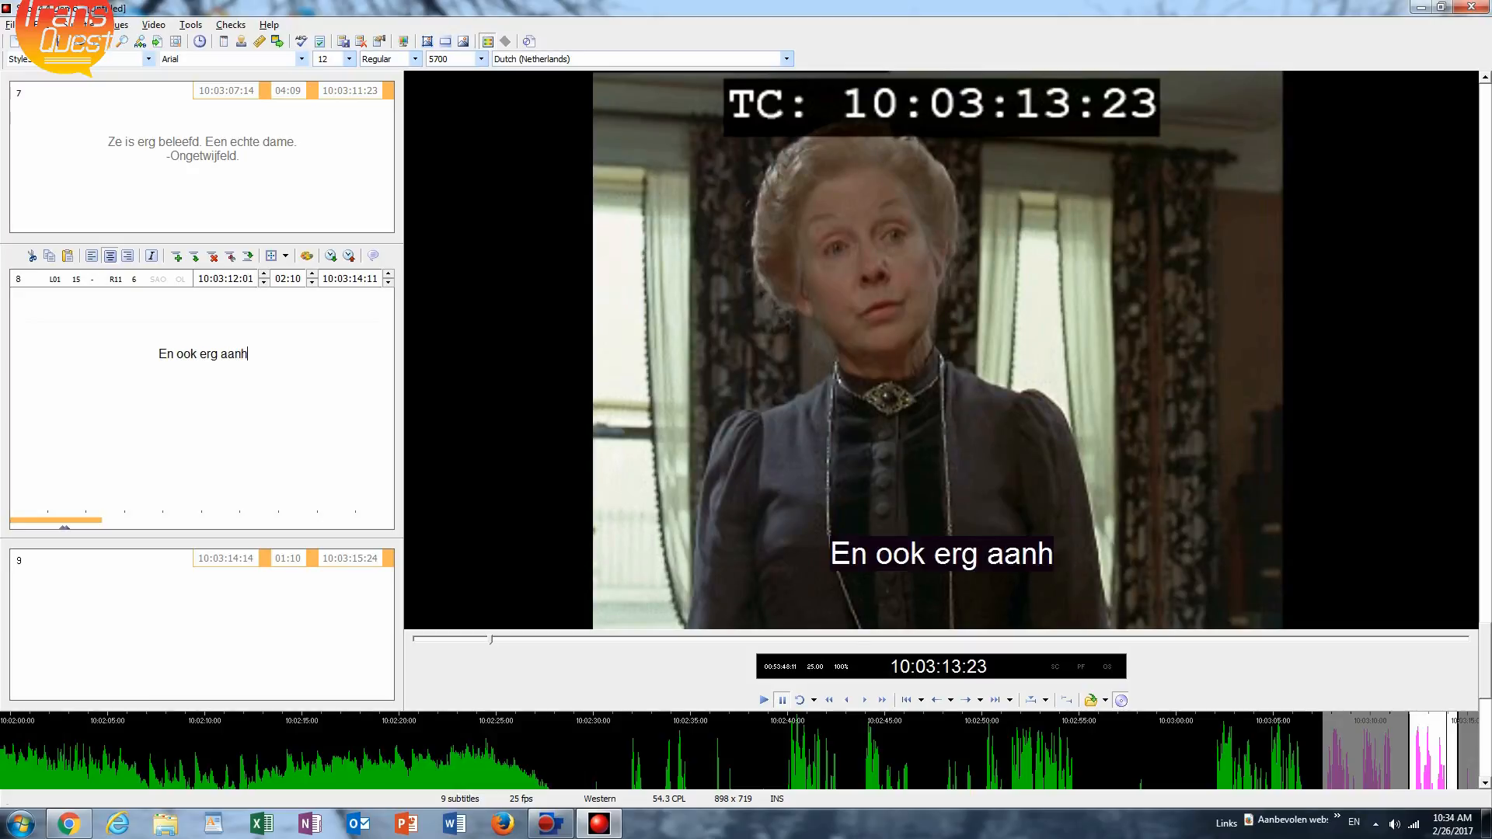
pyautogui.write('oudend')
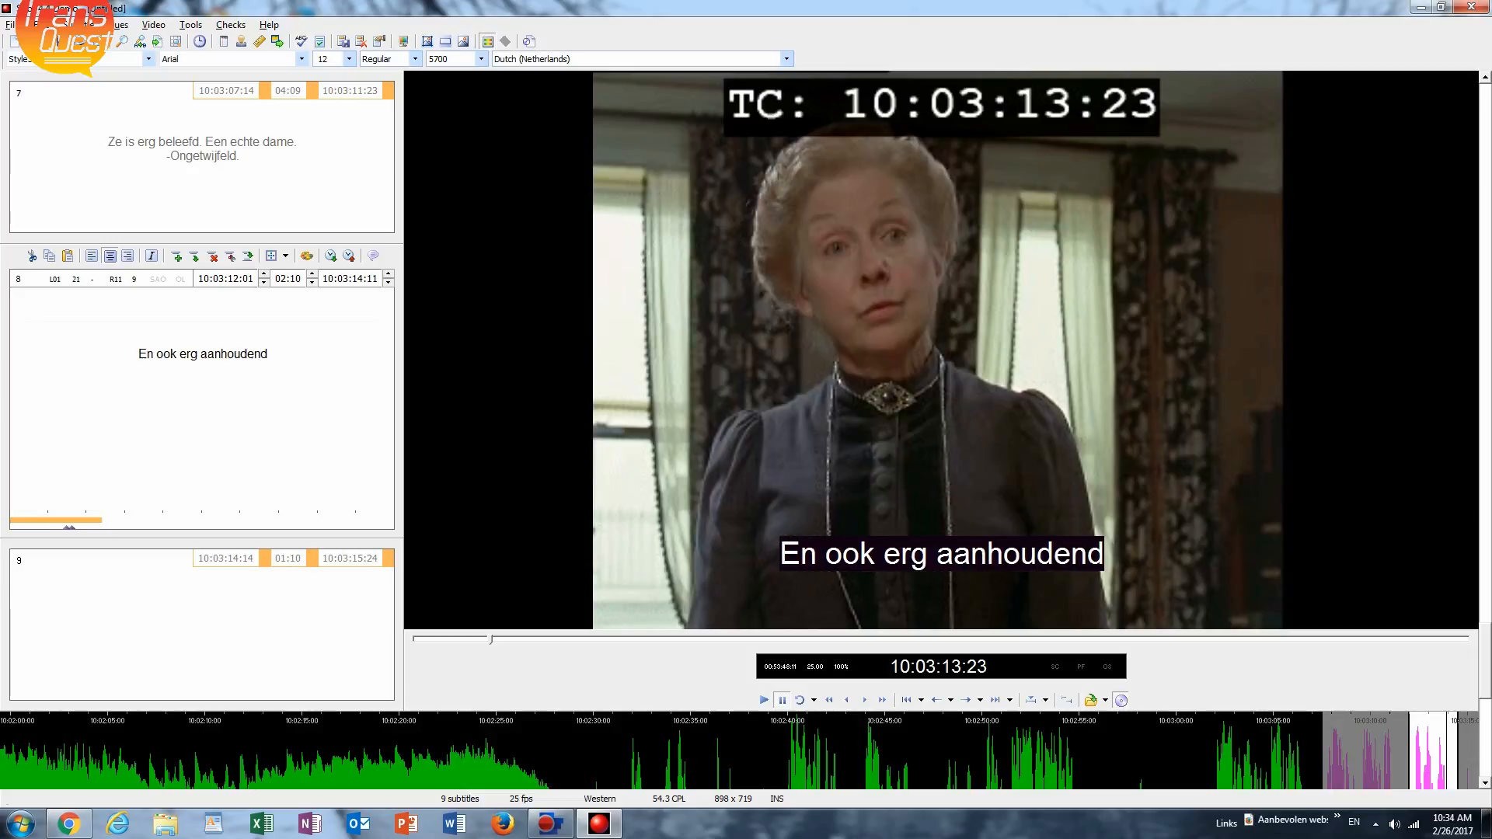
pyautogui.write('.')
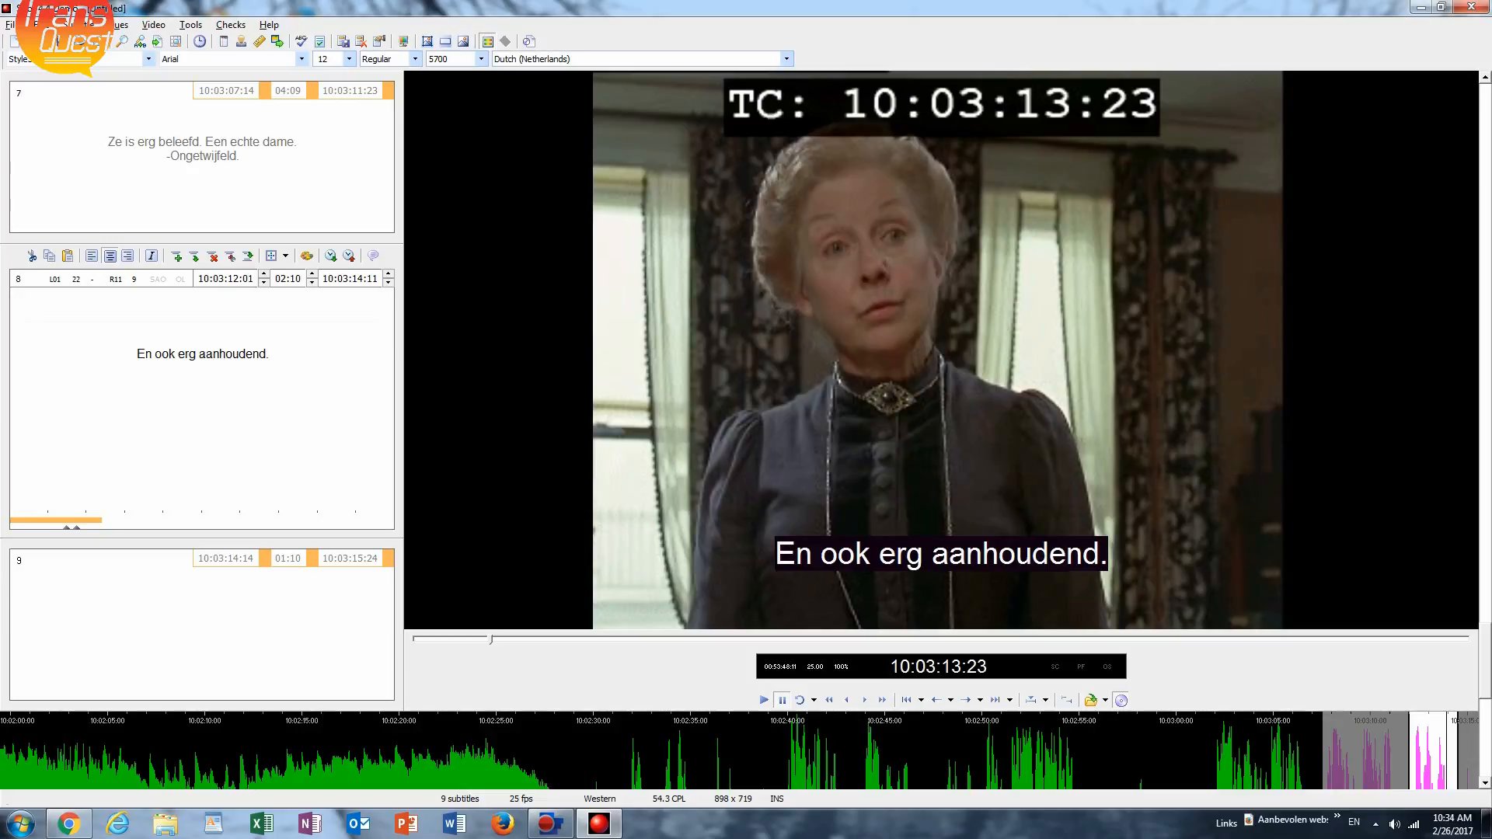
# Leave text editing, rewind to before the first subtitle and play the video through subtitle 8 to review the subtitles, then return to text editing.
pyautogui.press('Escape')
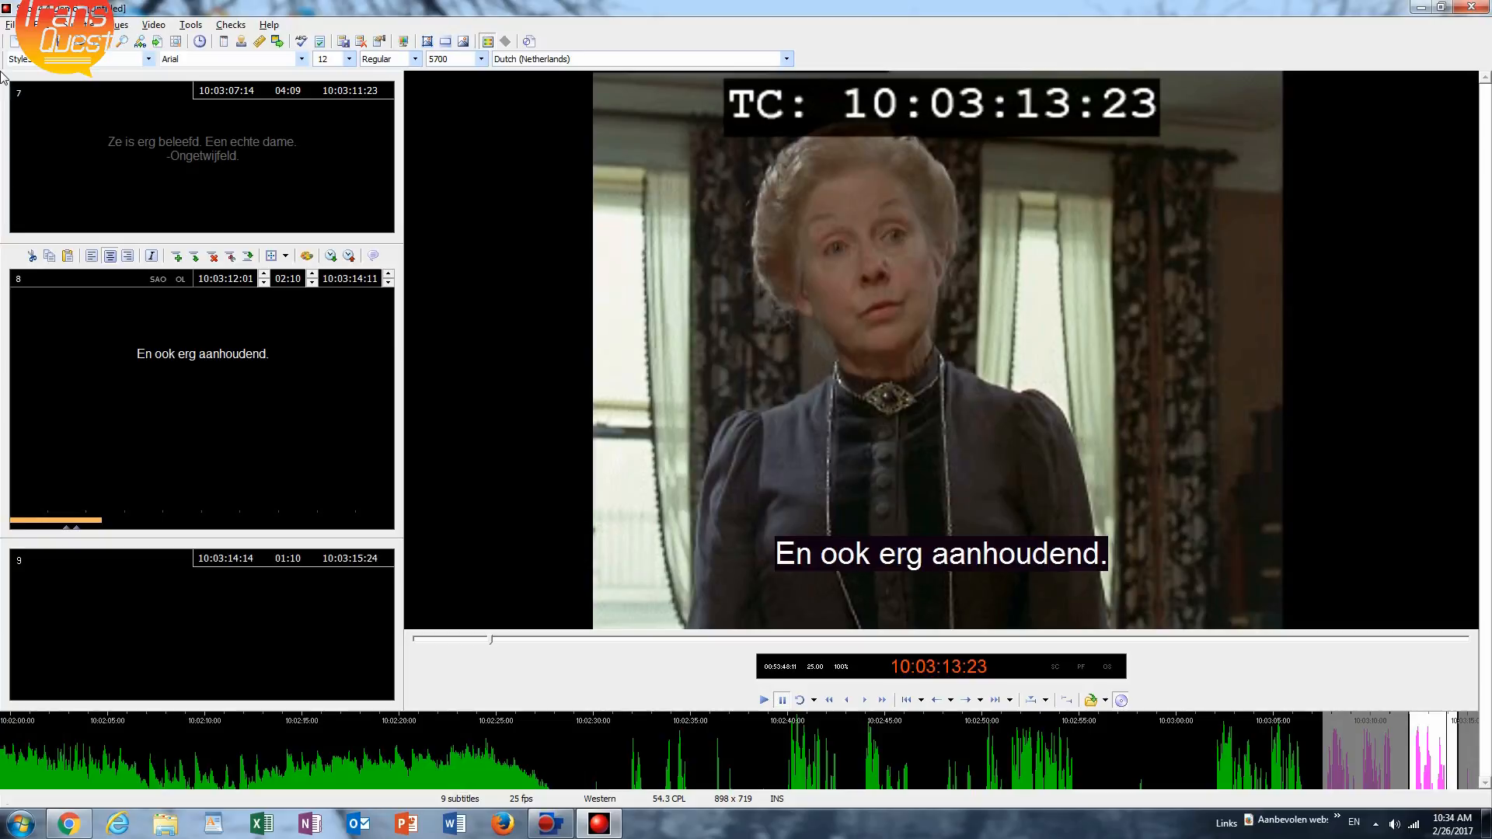
pyautogui.press('Left')
pyautogui.press('Left')
pyautogui.press('Left')
pyautogui.press('Left')
pyautogui.press('Left')
pyautogui.press('Left')
pyautogui.press('Left')
pyautogui.press('Left')
pyautogui.press('Left')
pyautogui.press('Left')
pyautogui.press('Left')
pyautogui.press('Left')
pyautogui.press('Left')
pyautogui.press('Left')
pyautogui.press('Left')
pyautogui.press('Left')
pyautogui.press('Left')
pyautogui.press('Left')
pyautogui.press('Left')
pyautogui.press('Left')
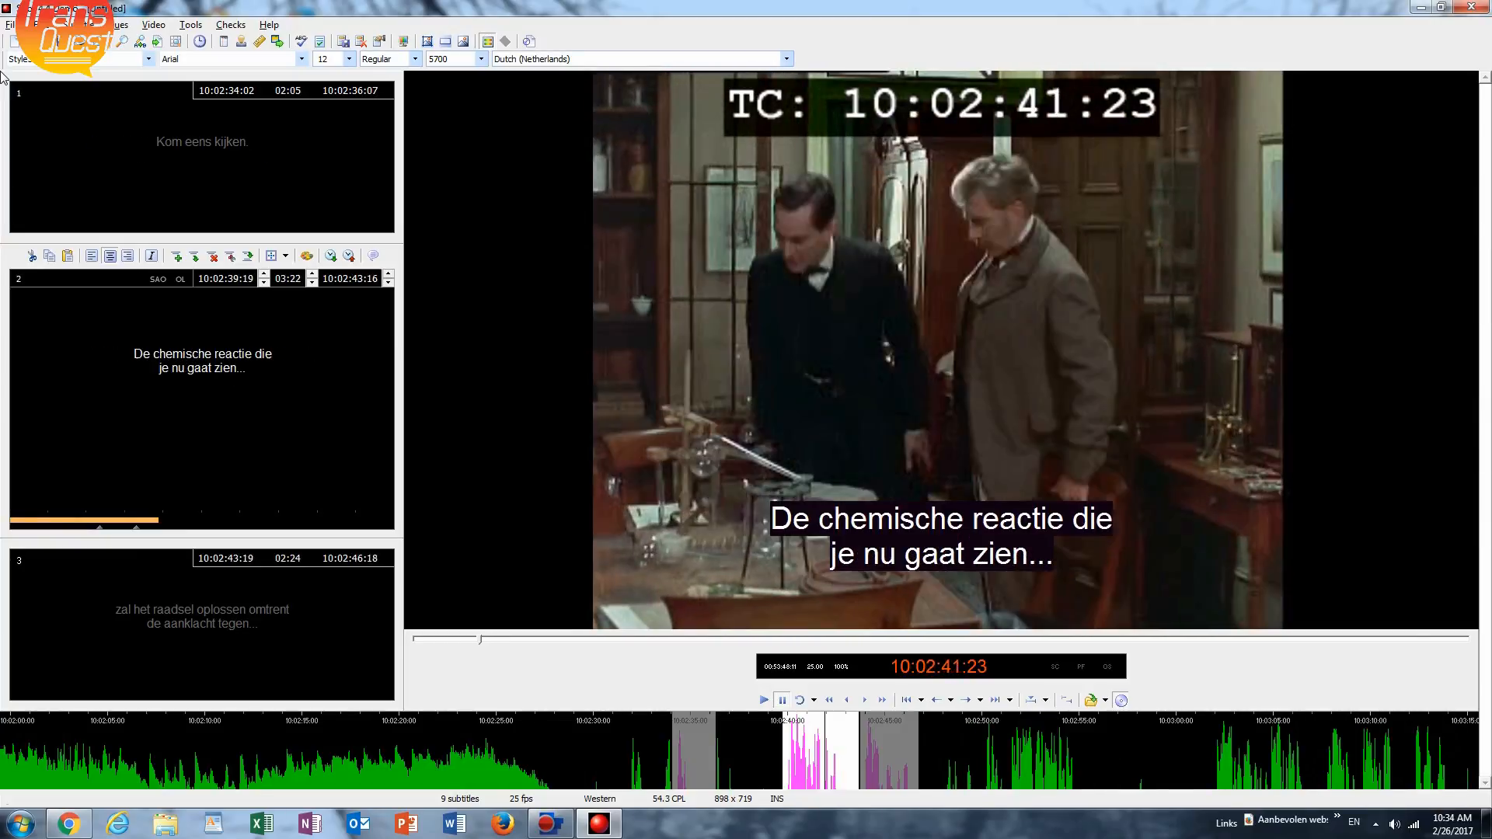
pyautogui.press('Left')
pyautogui.press('Left')
pyautogui.press('Left')
pyautogui.press('Left')
pyautogui.press('Left')
pyautogui.press('Left')
pyautogui.press('Left')
pyautogui.press('Left')
pyautogui.press('Left')
pyautogui.press('Left')
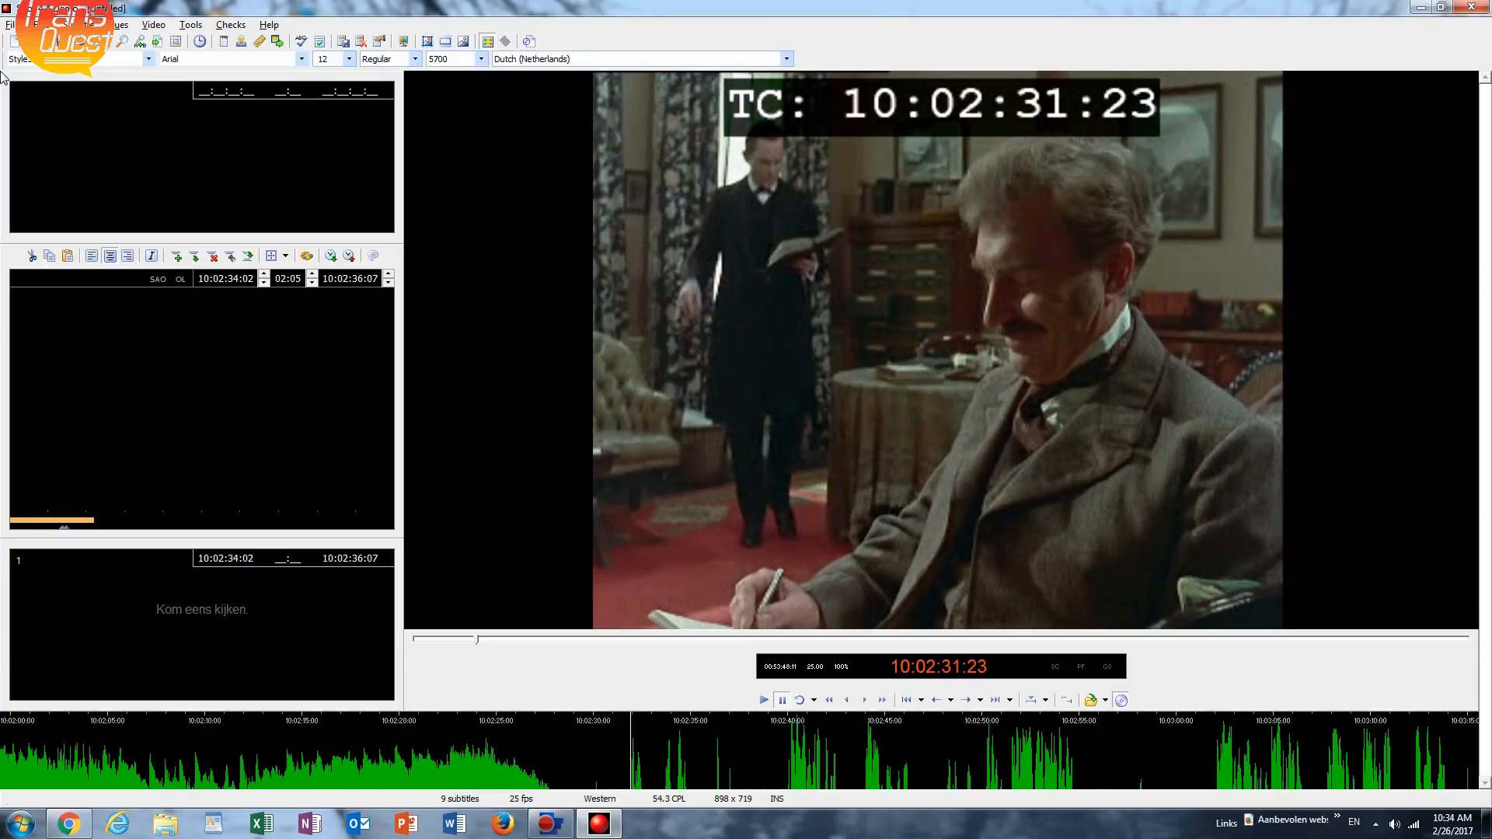
pyautogui.press('space')
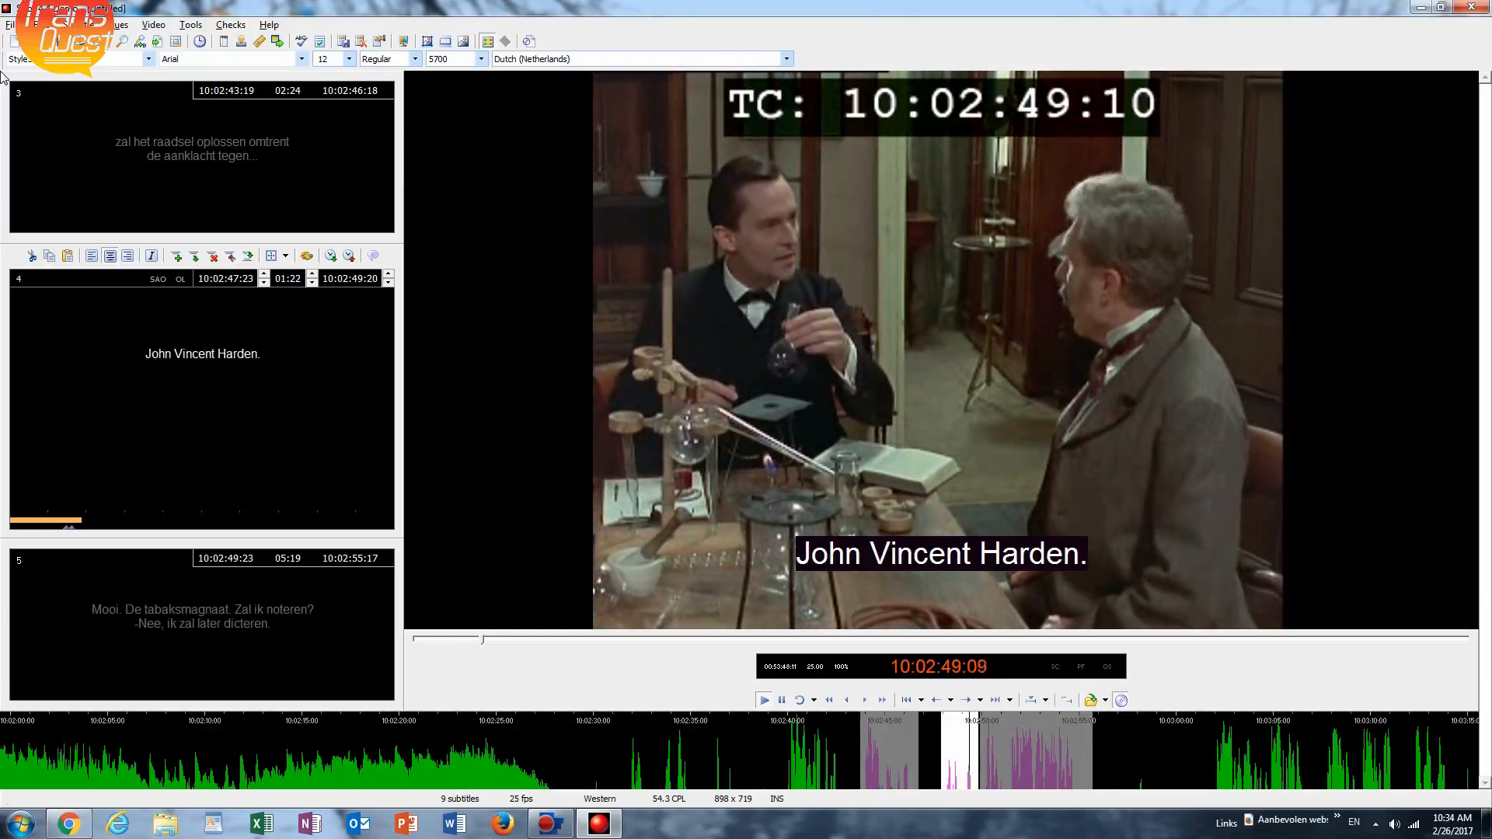
pyautogui.press('space')
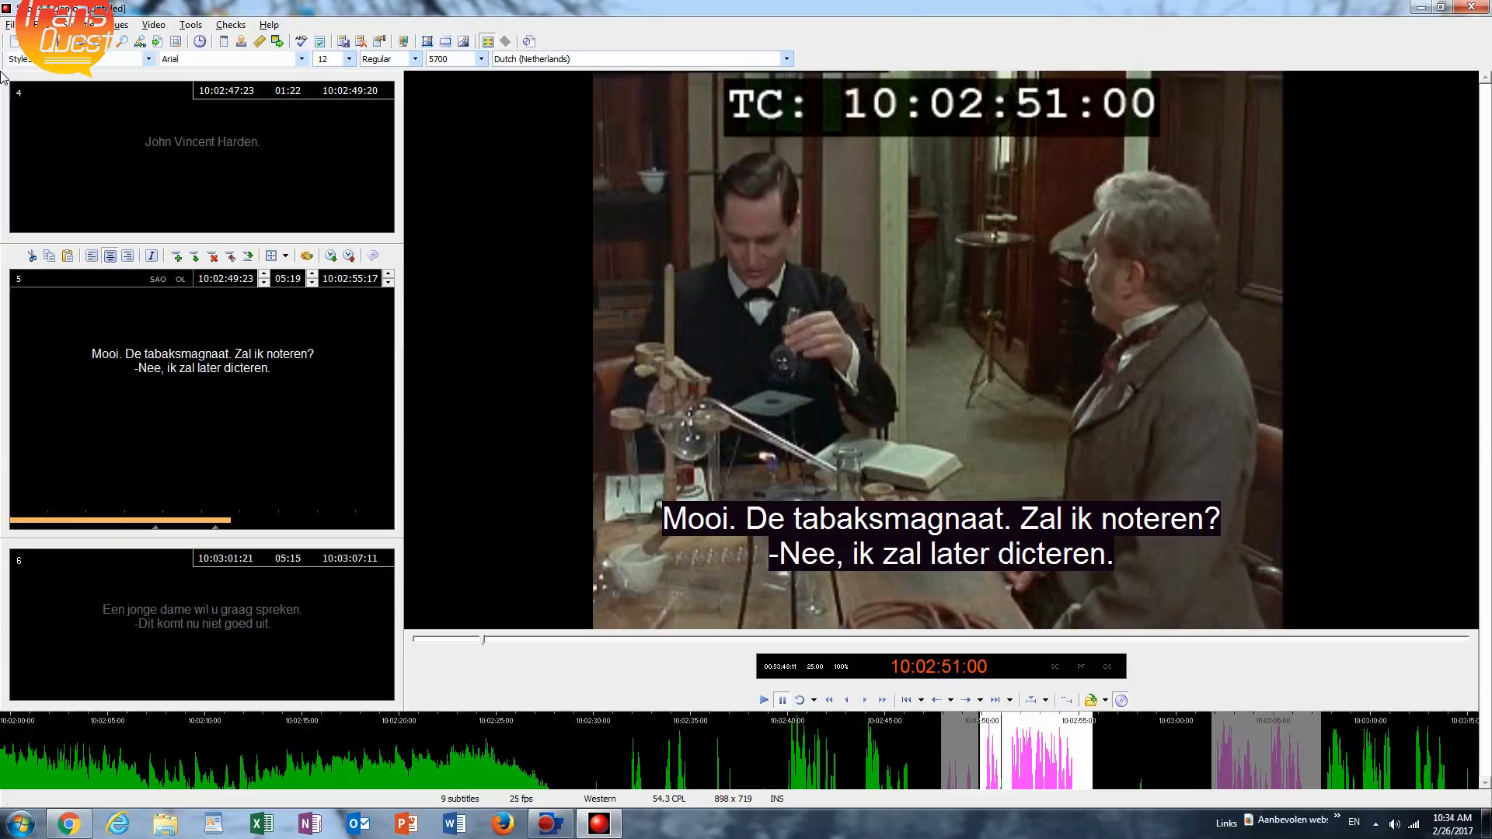
pyautogui.press('space')
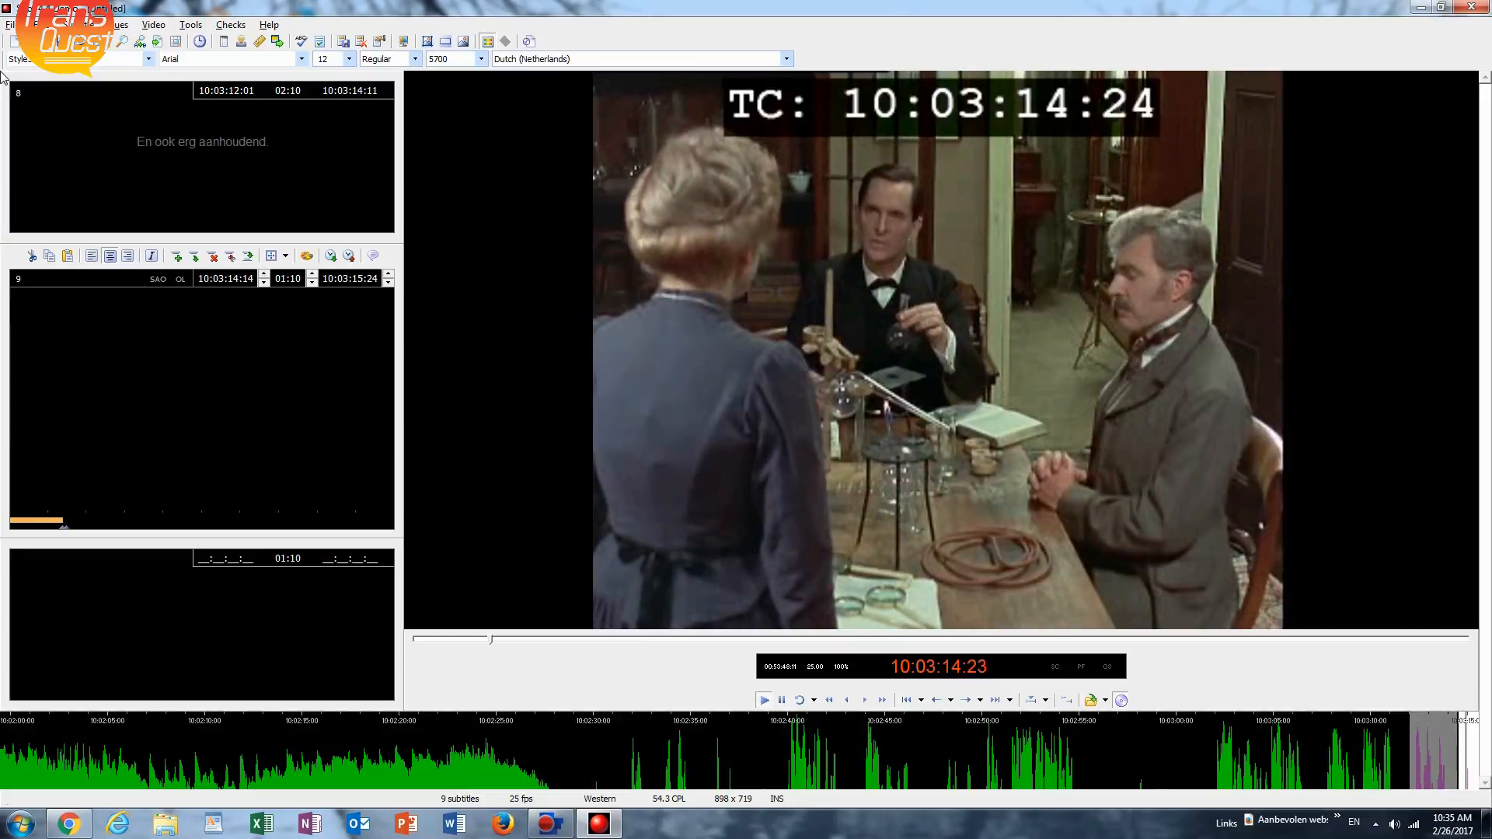
pyautogui.press('Escape')
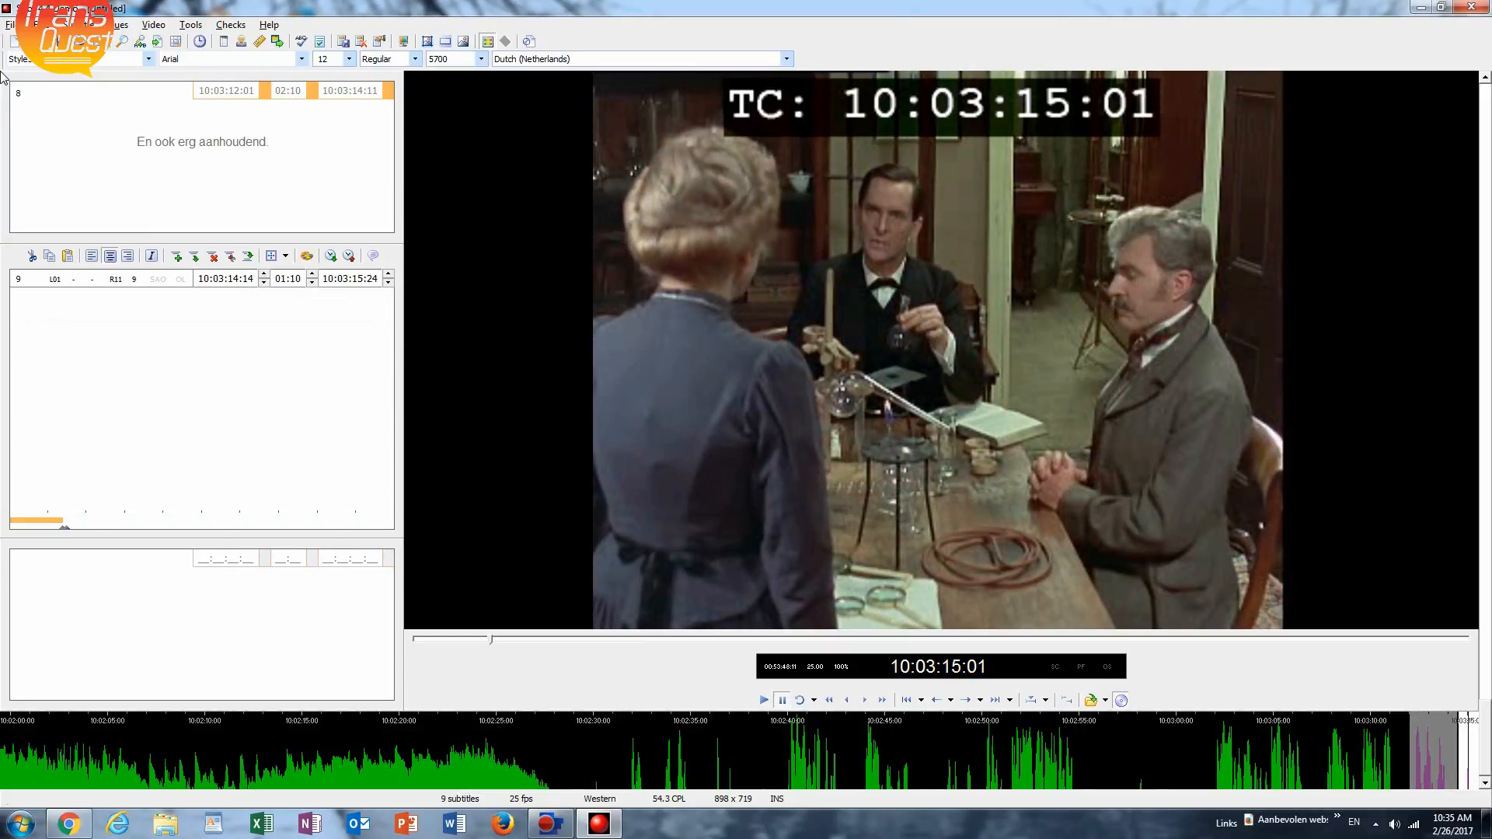
# Go back to the first subtitle and place the text cursor at the end of "Kom eens kijken.".
pyautogui.hotkey('ctrl', 'Home')
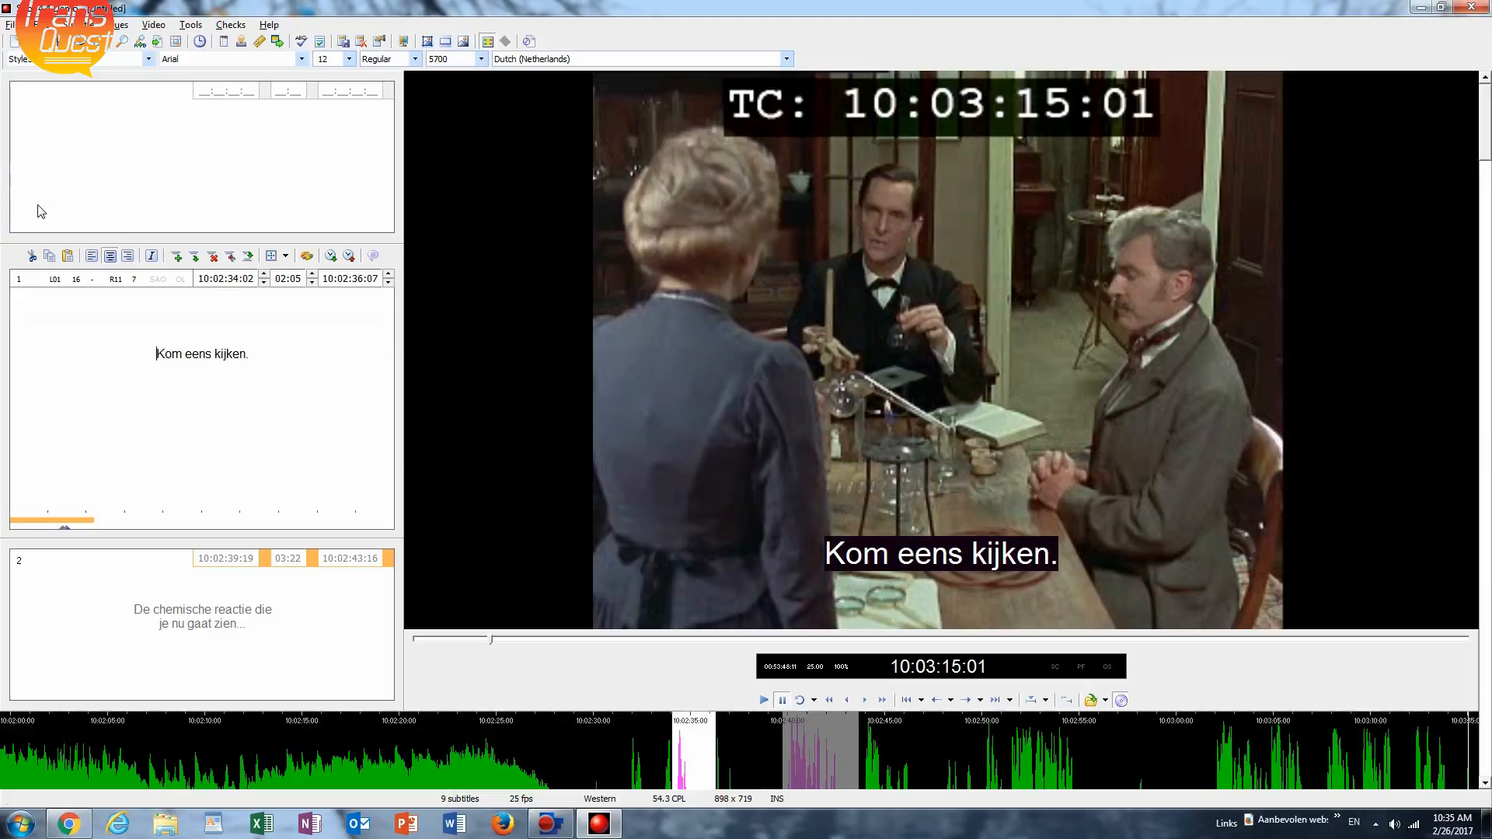
pyautogui.click(256, 354)
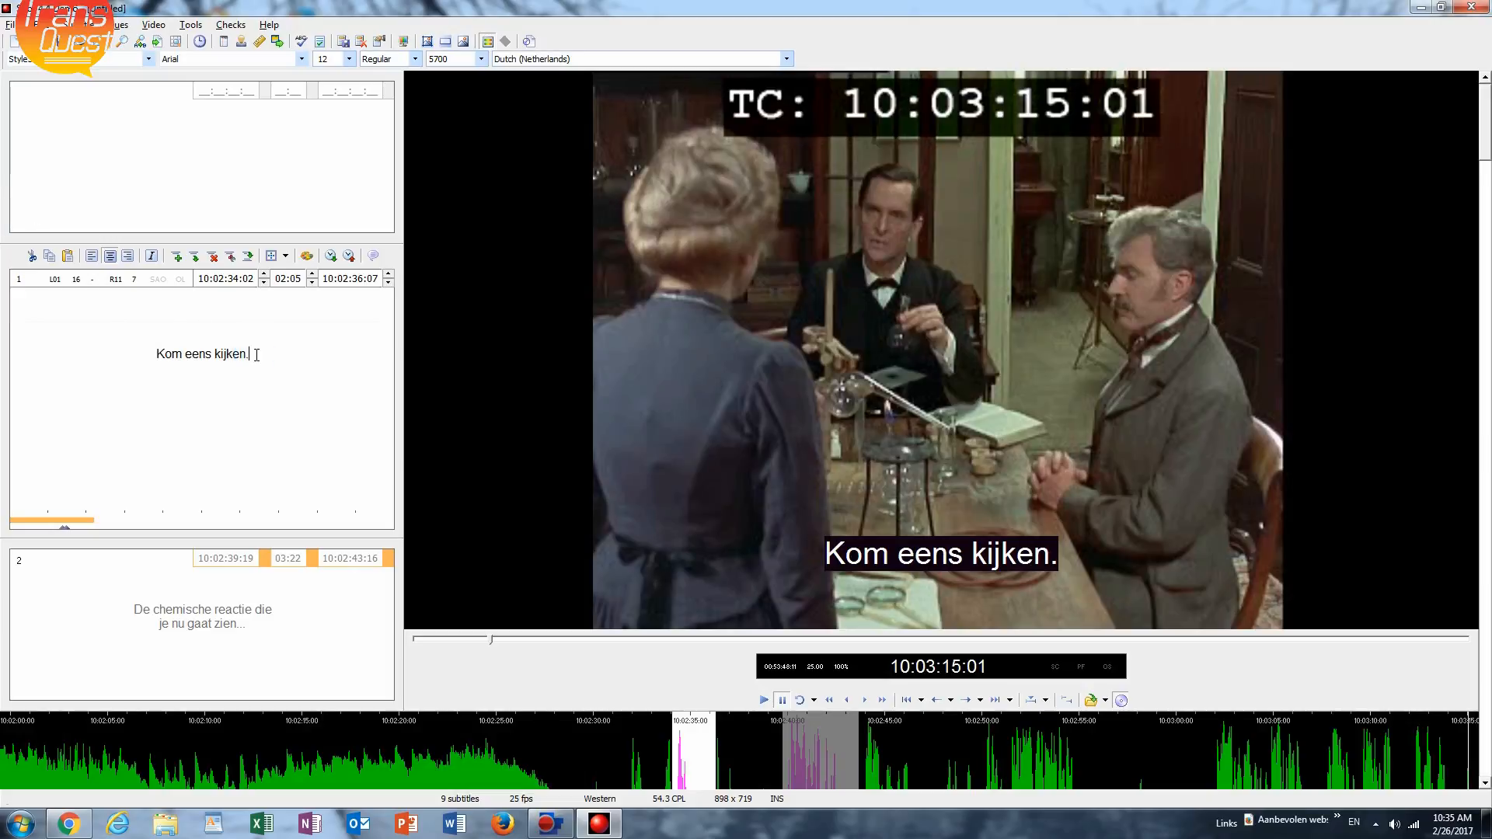